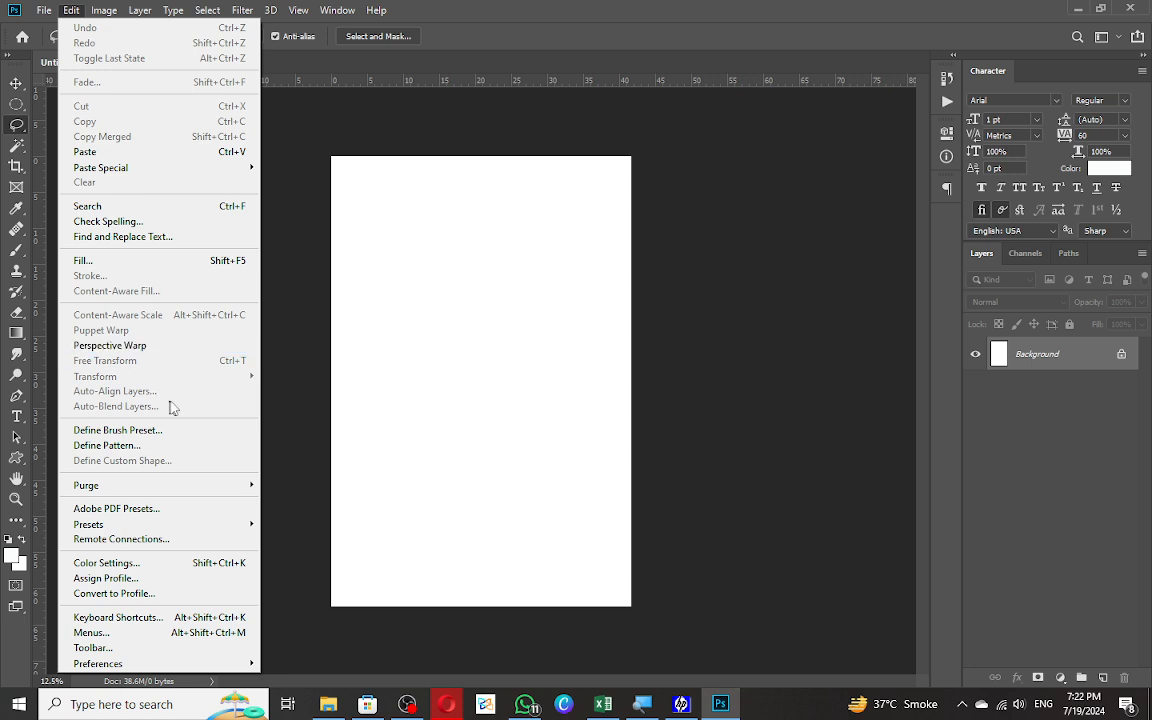
Switch to the Opera browser and search Google Images for "nature picture".
click(316, 425)
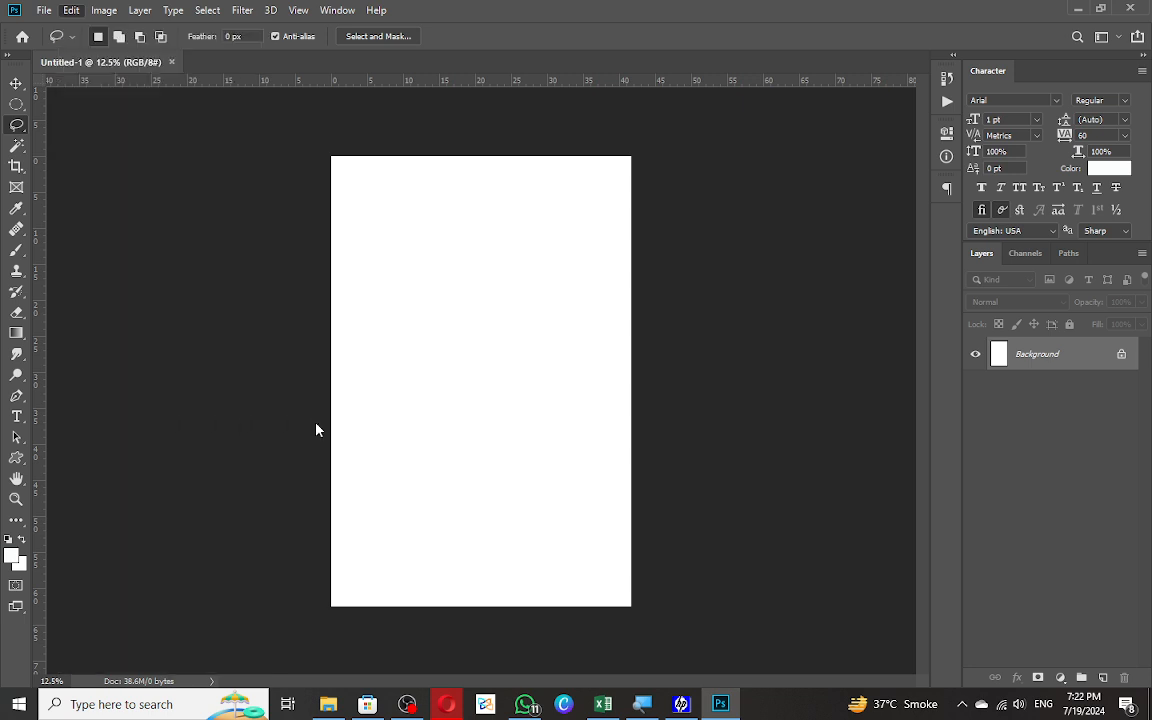
key(alt+Tab)
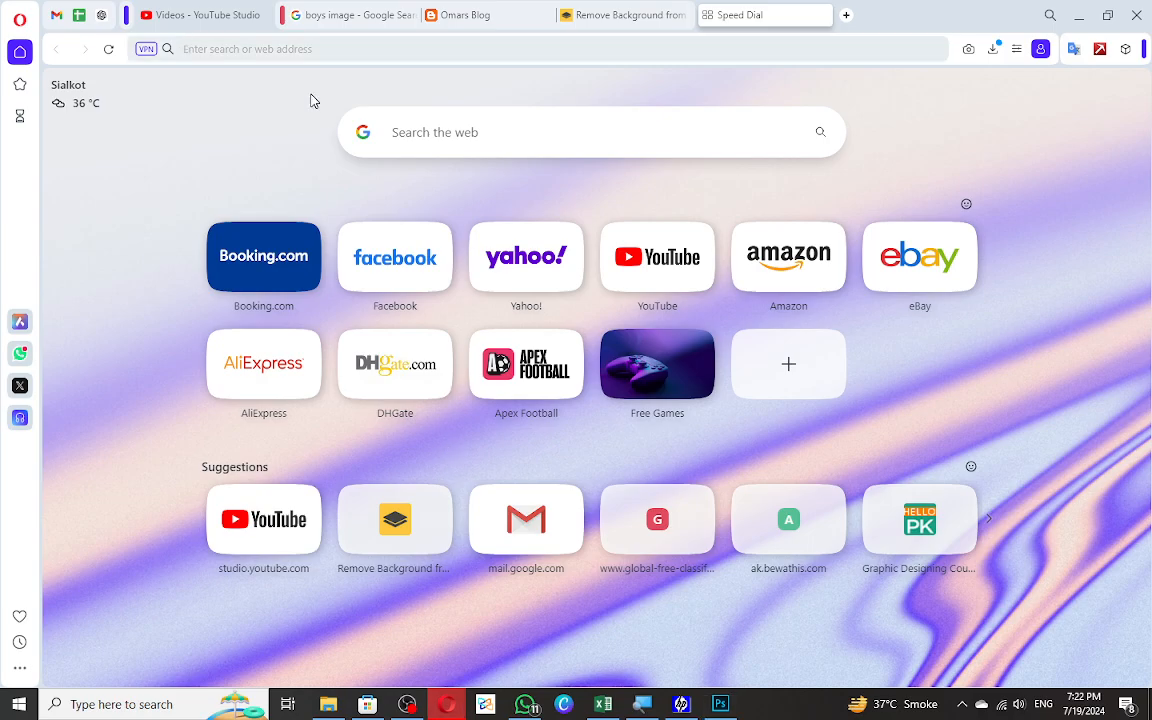
key(alt+Tab)
key(alt+Tab)
text(nature )
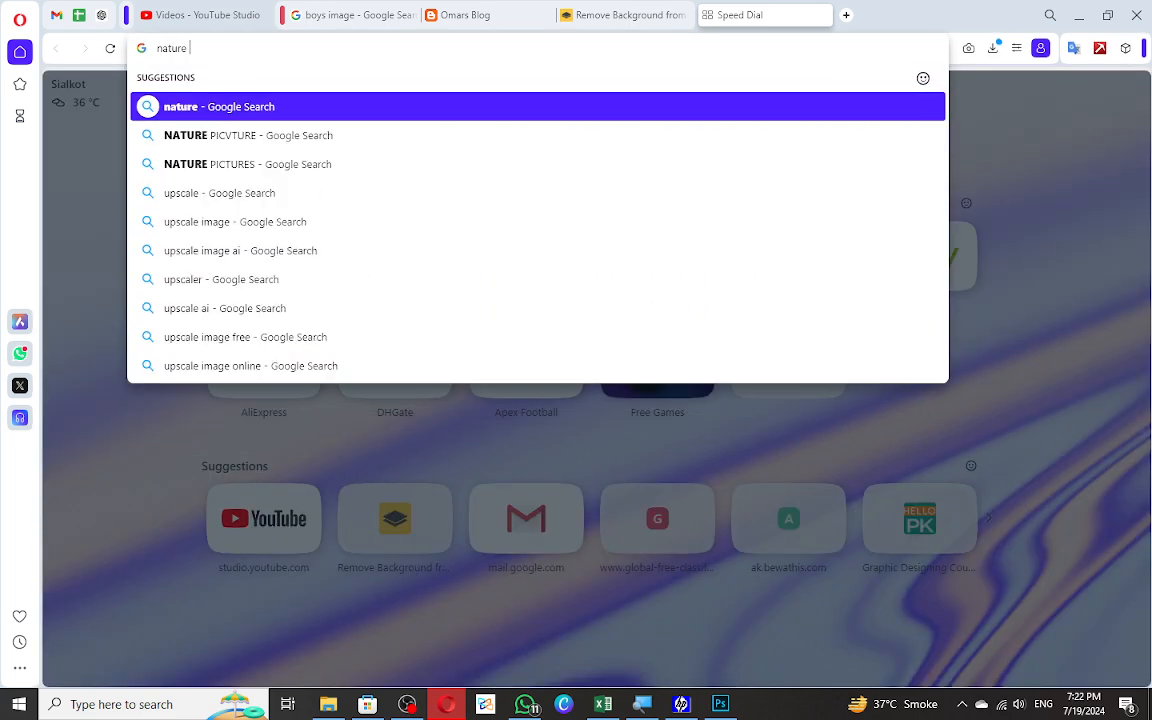
text(picture)
key(Return)
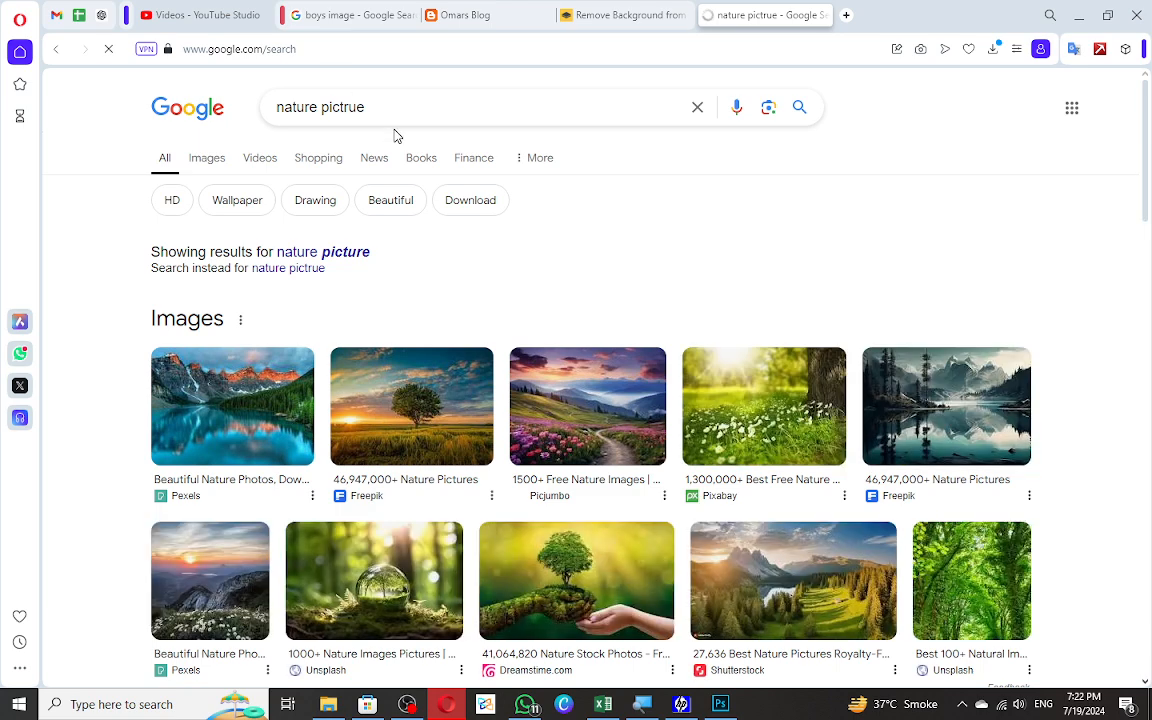
click(209, 162)
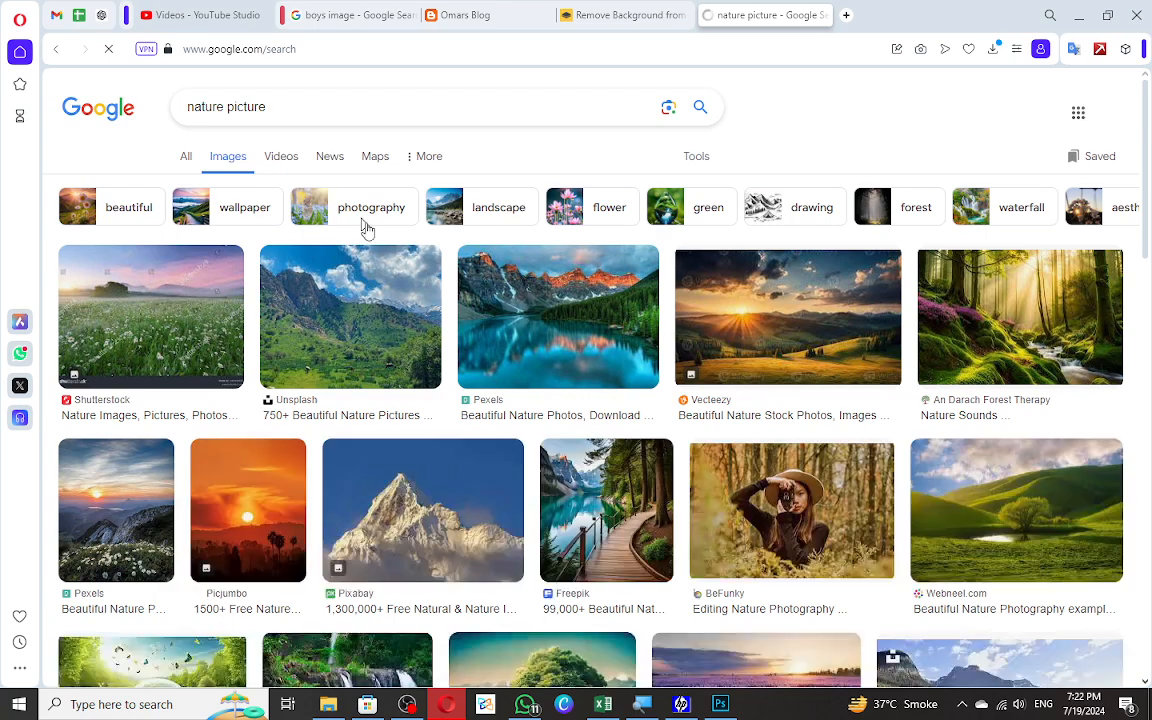
Open the BeFunky photo of the woman with a camera in the forest and copy the image.
click(782, 492)
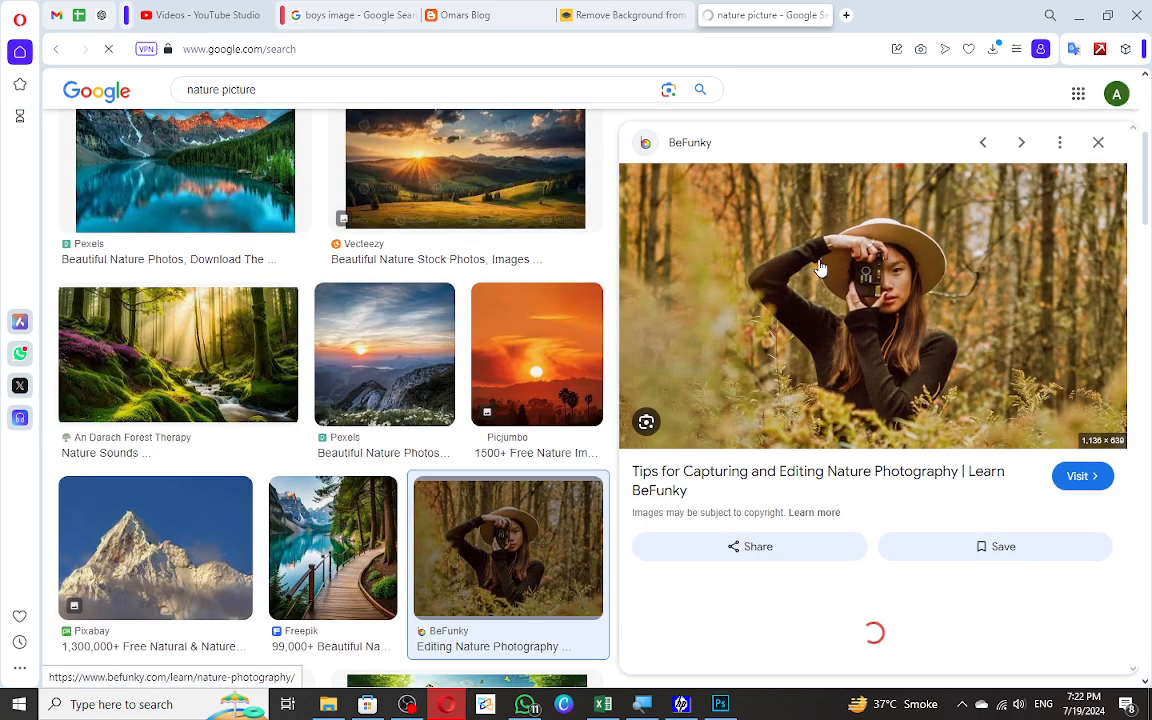
right_click(820, 268)
click(887, 465)
Switch to Photoshop, replace the blank document with a new one at the clipboard image's size, and paste the copied photo.
key(alt+Tab)
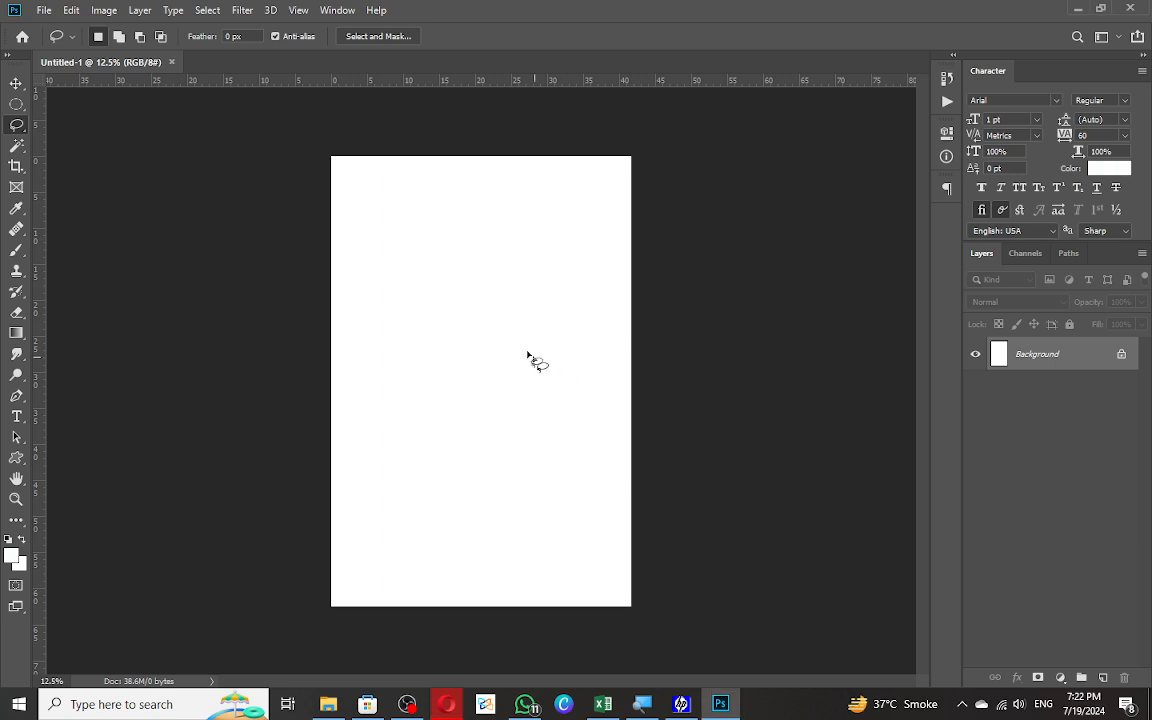
key(ctrl+w)
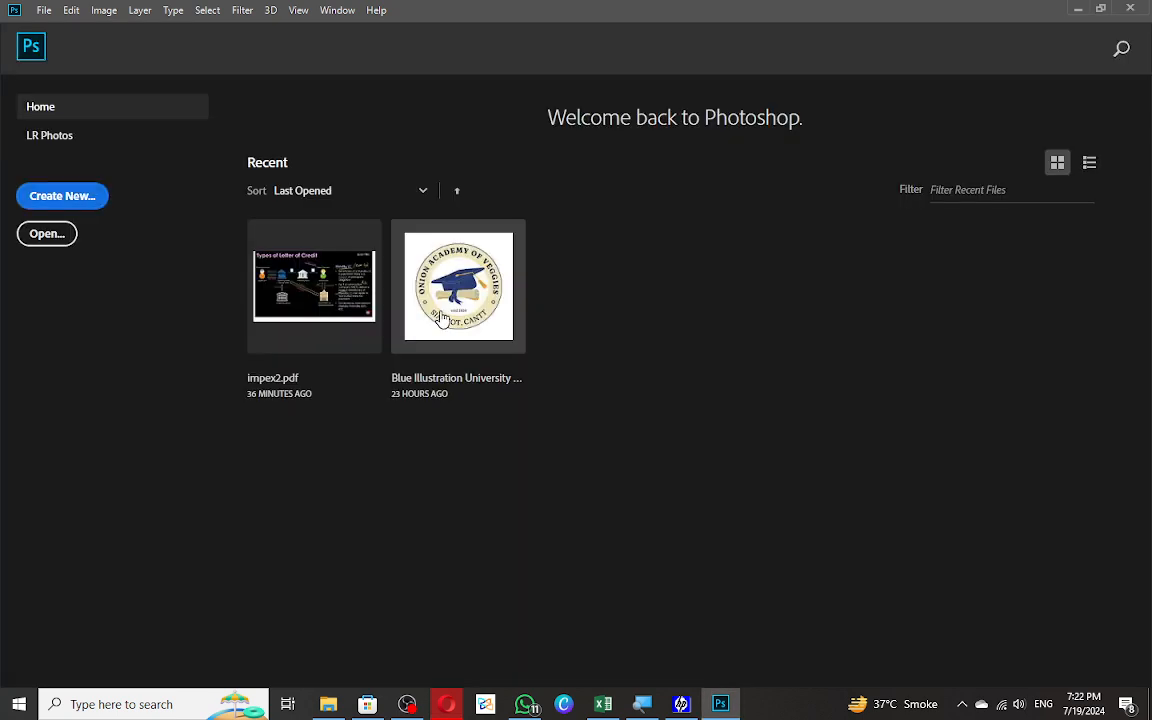
key(ctrl+n)
key(Return)
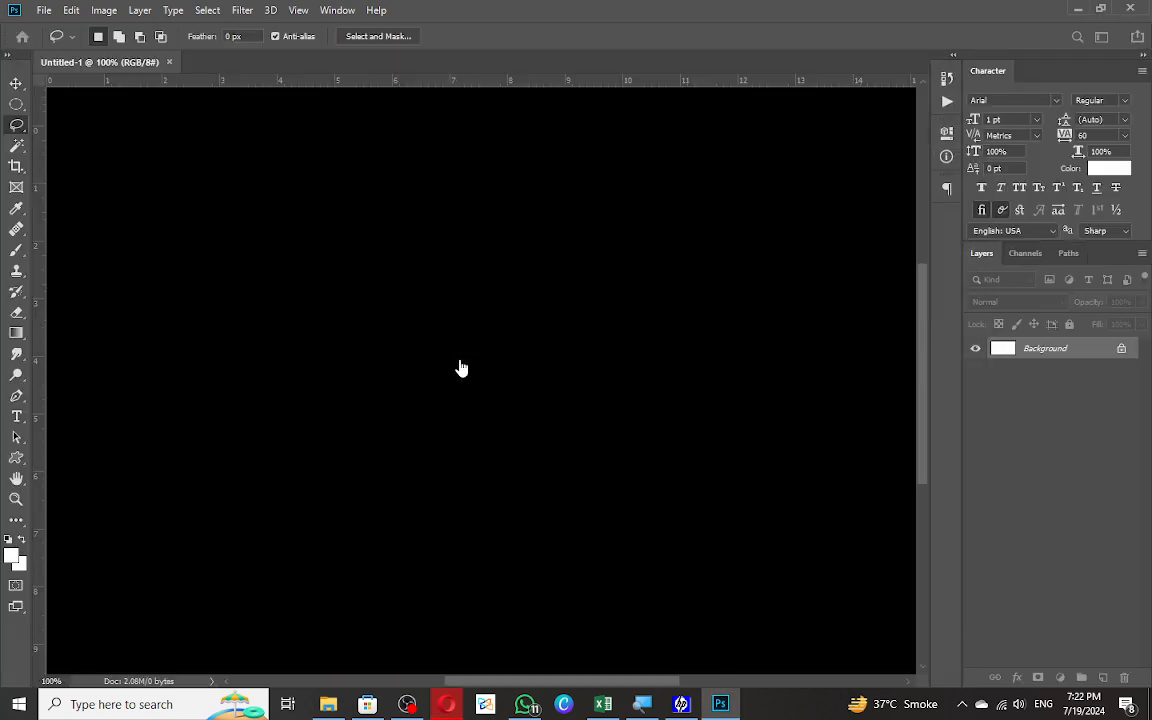
key(ctrl+v)
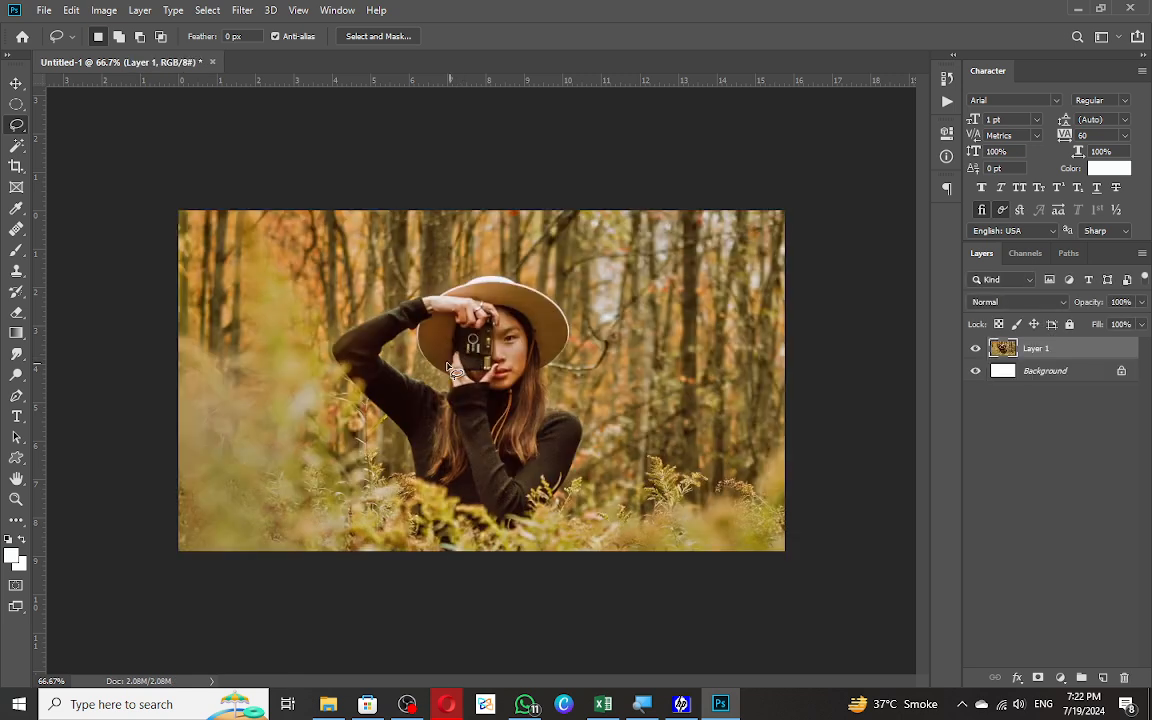
Extend the canvas on both sides of the photo with the Crop tool, to about 22.5 inches wide.
key(c)
drag(171, 387, 93, 386)
mouse_move(864, 383)
mouse_down()
mouse_move(930, 362)
mouse_move(848, 376)
mouse_move(866, 373)
mouse_up()
key(Return)
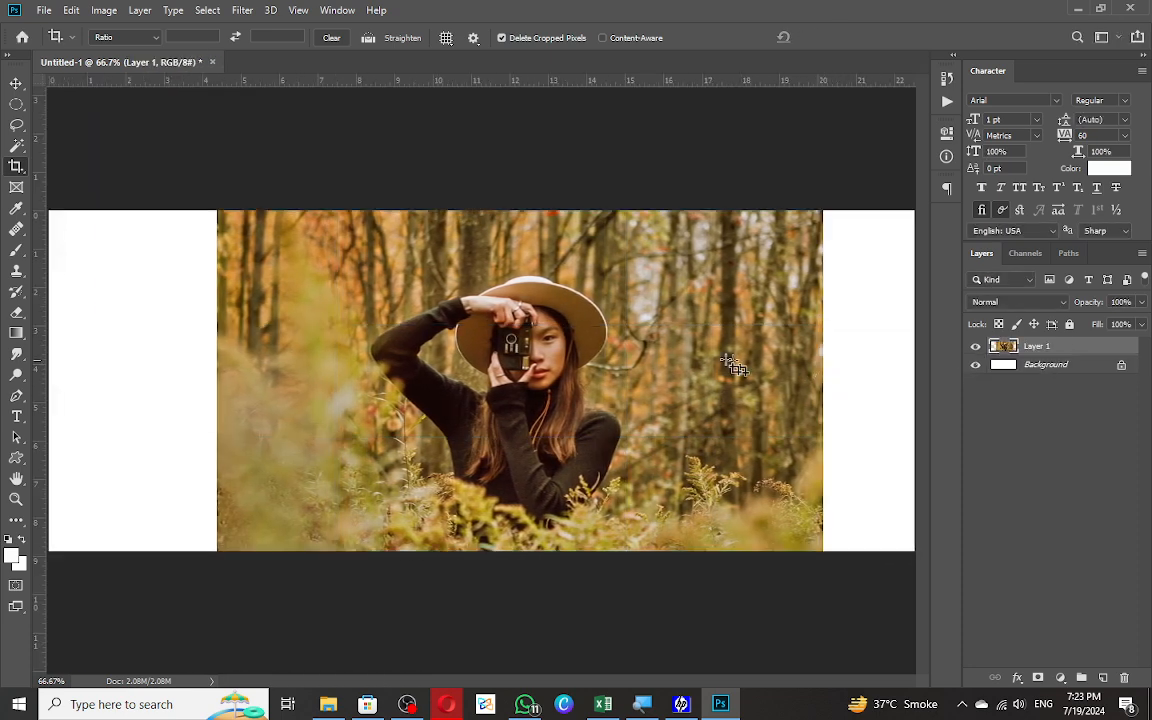
Move the photo layer horizontally to the centre of the widened canvas, leaving equal white strips on both sides.
scroll(591, 345, down, 2)
key(v)
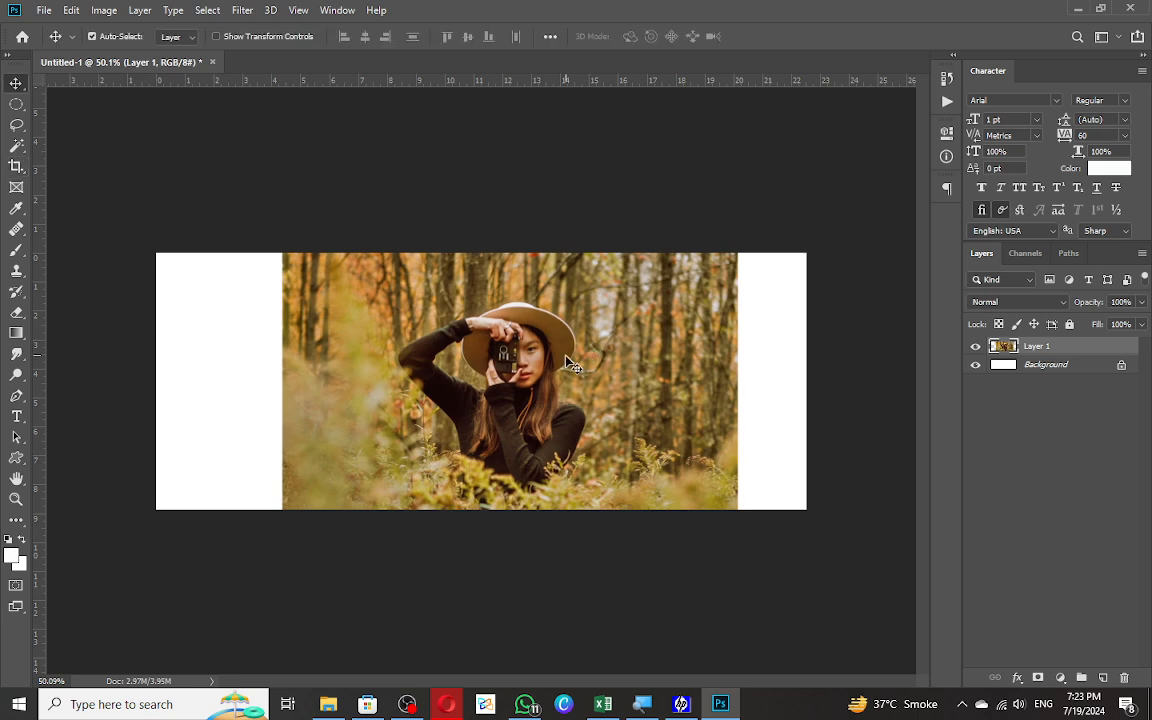
drag(590, 346, 547, 330)
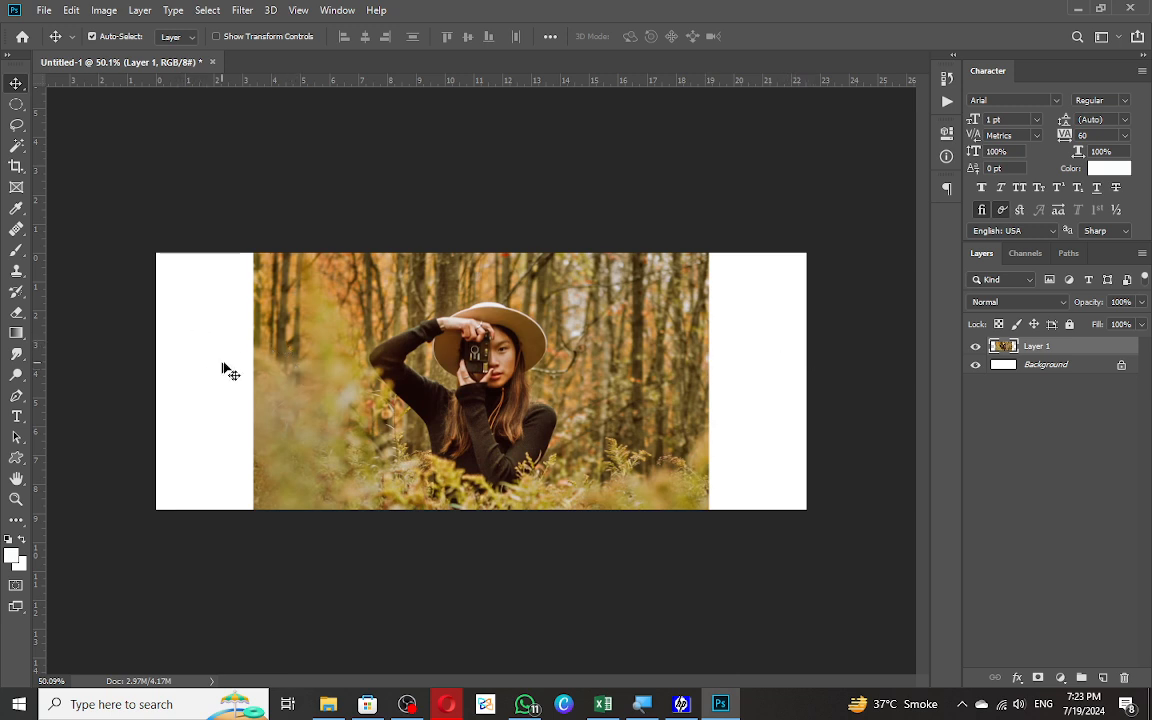
key(ctrl+t)
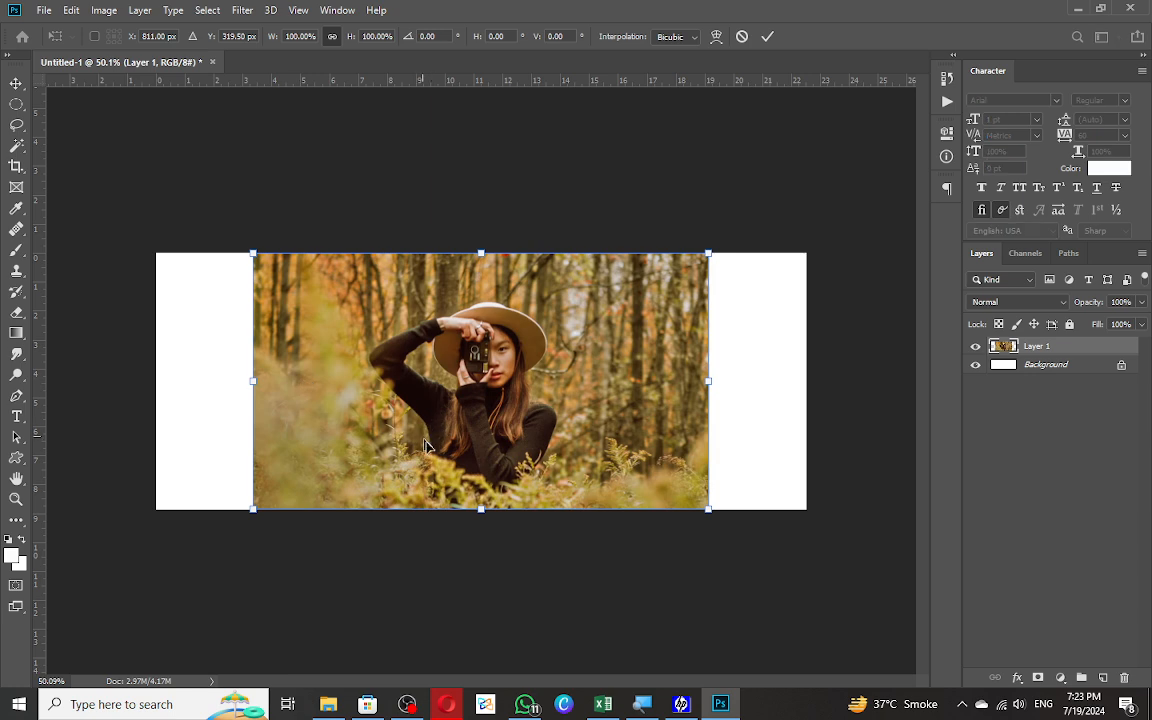
drag(480, 520, 484, 614)
mouse_move(471, 495)
mouse_down()
mouse_move(470, 465)
mouse_move(469, 481)
mouse_up()
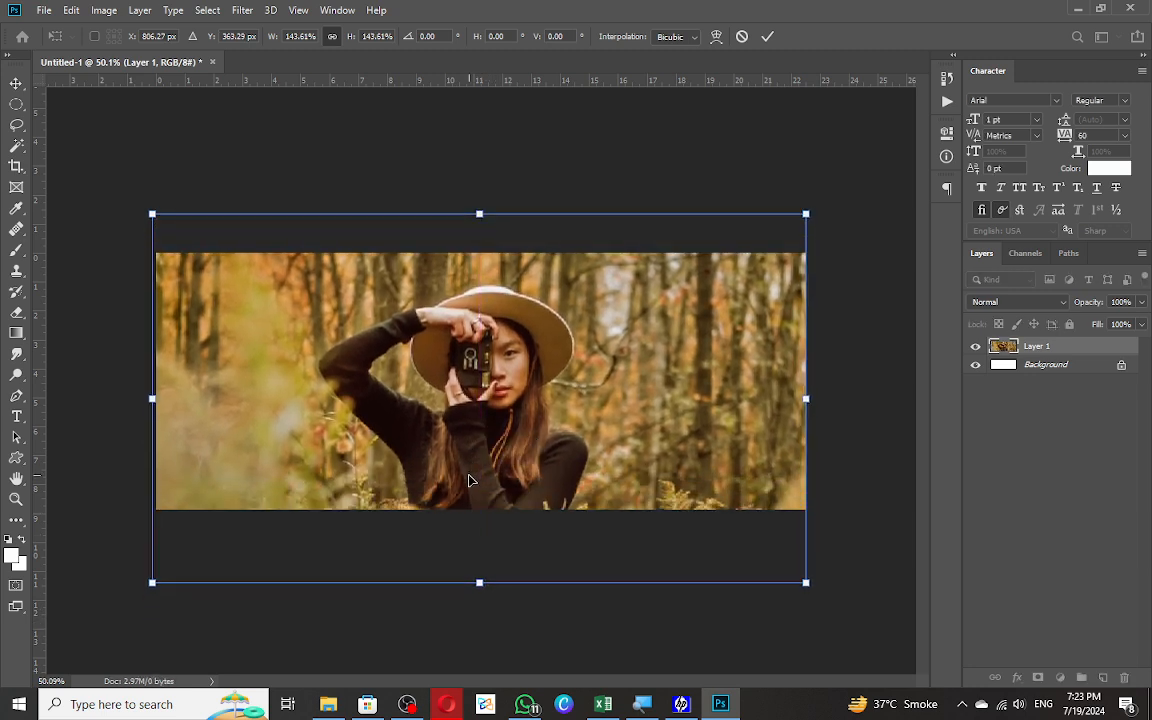
key(Escape)
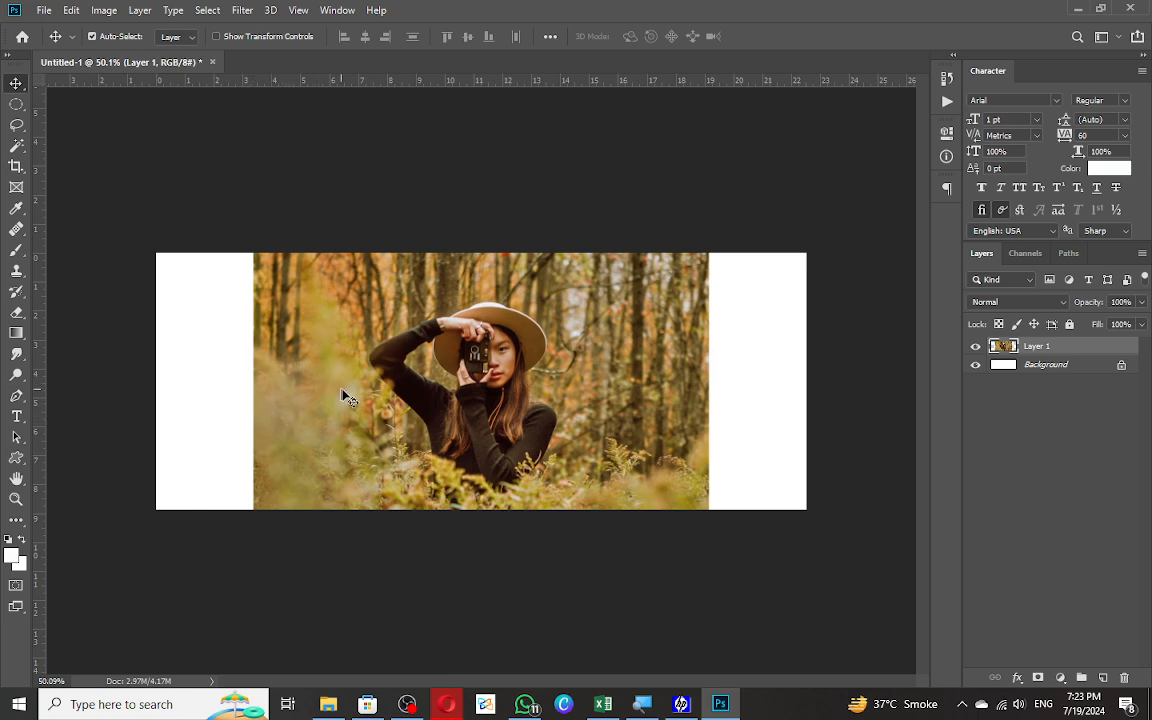
Stretch the photo to both side edges of the canvas with Content-Aware Scale, to 142.78% width and 100% height.
click(72, 10)
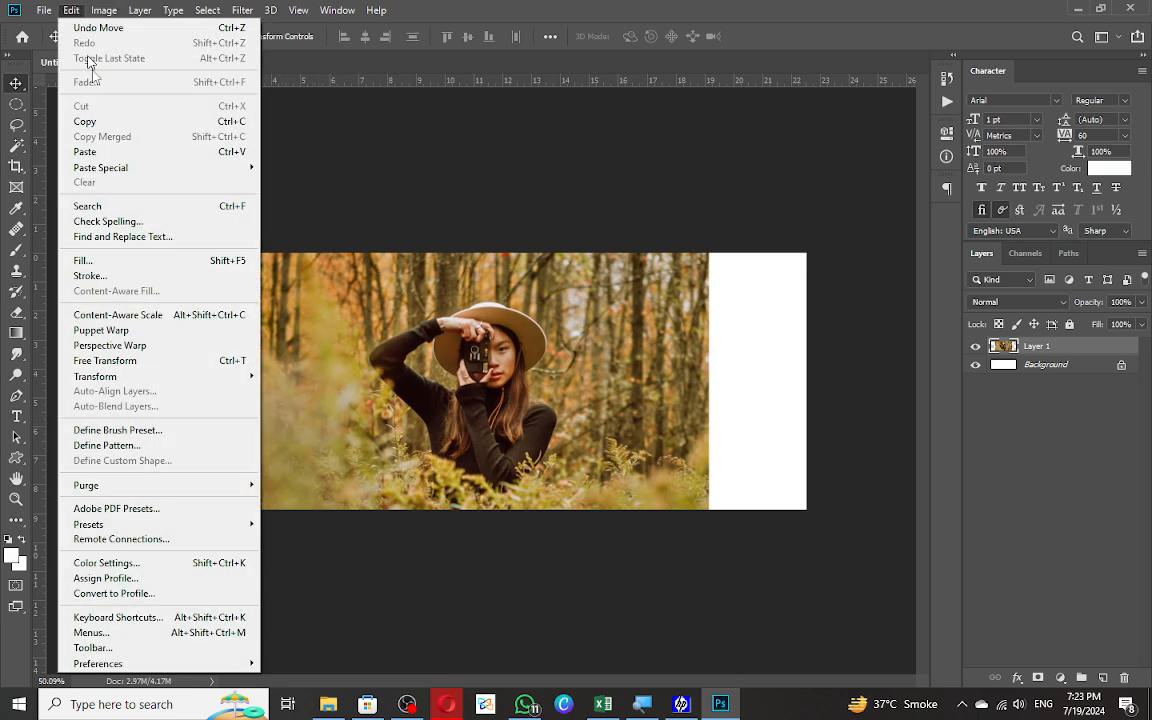
click(230, 315)
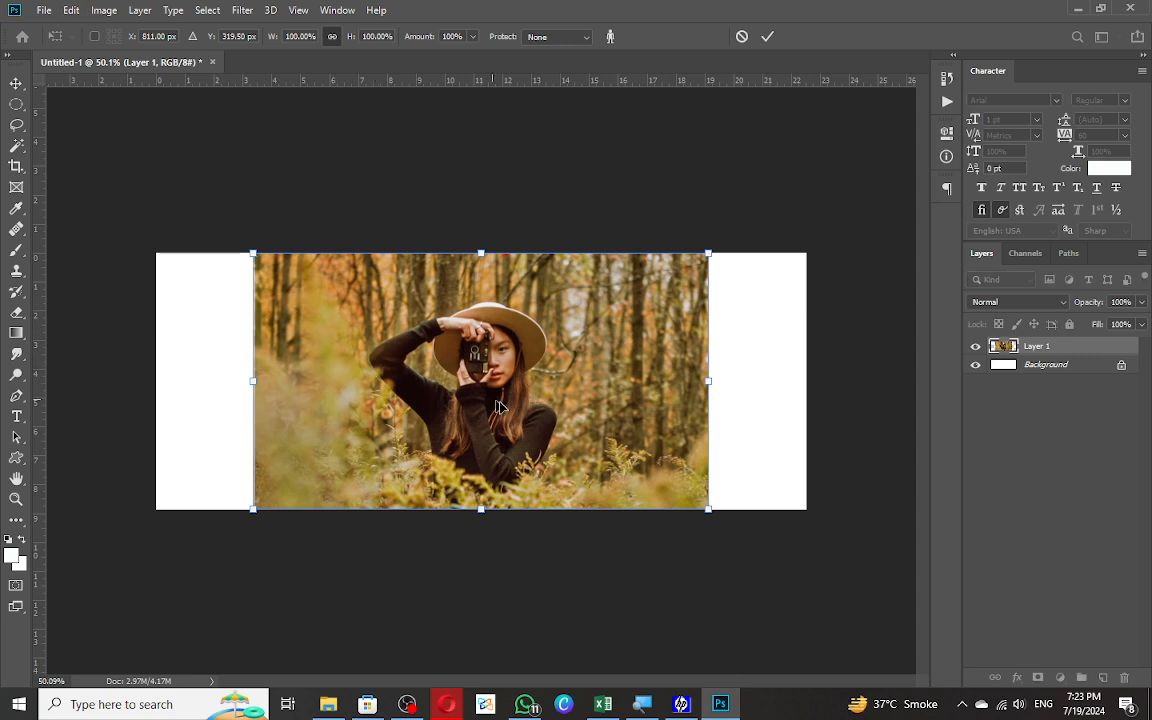
drag(709, 381, 813, 397)
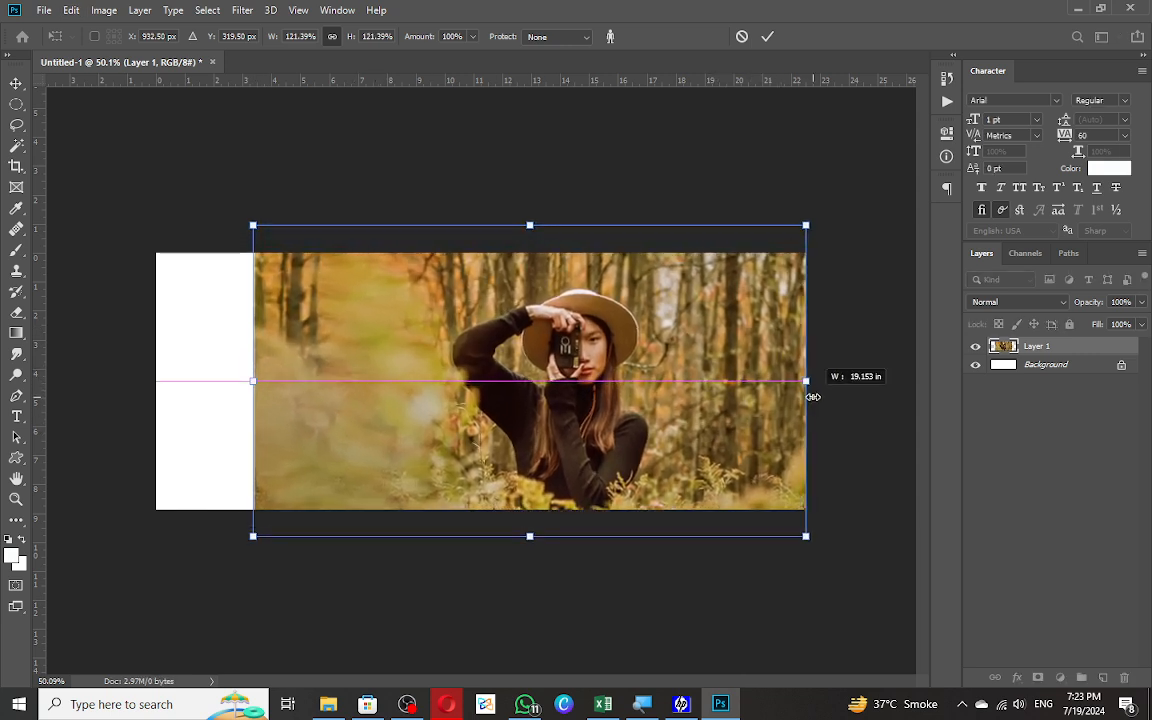
key(shift)
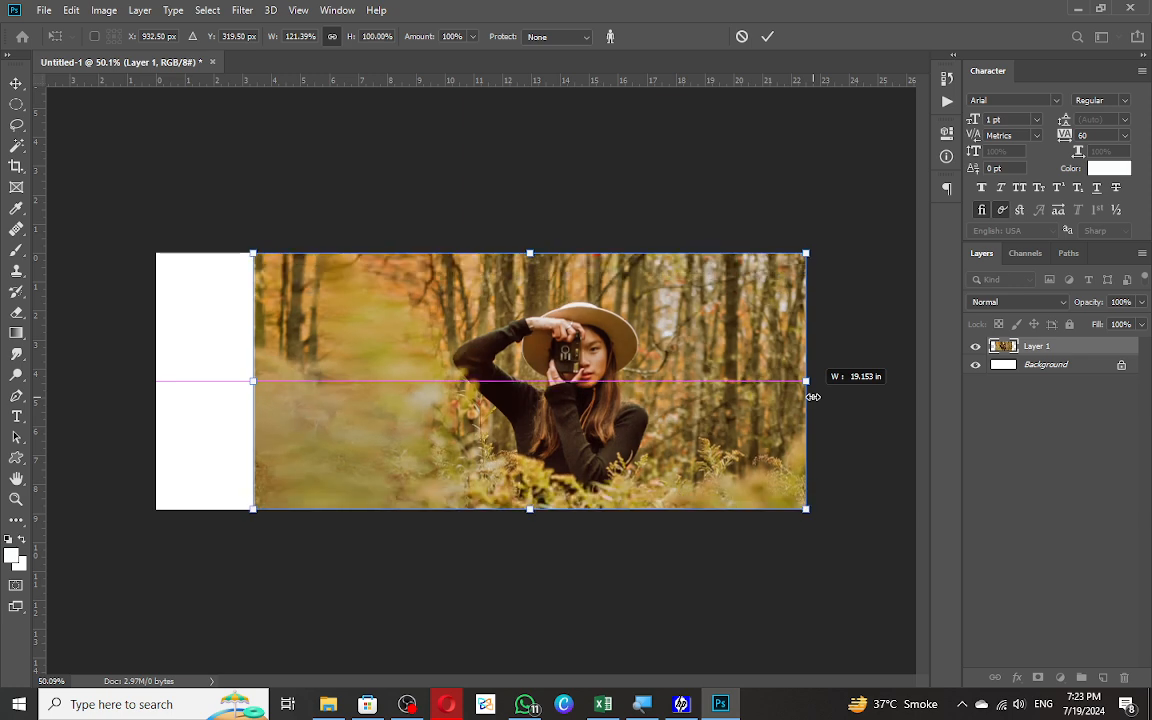
drag(813, 397, 813, 397)
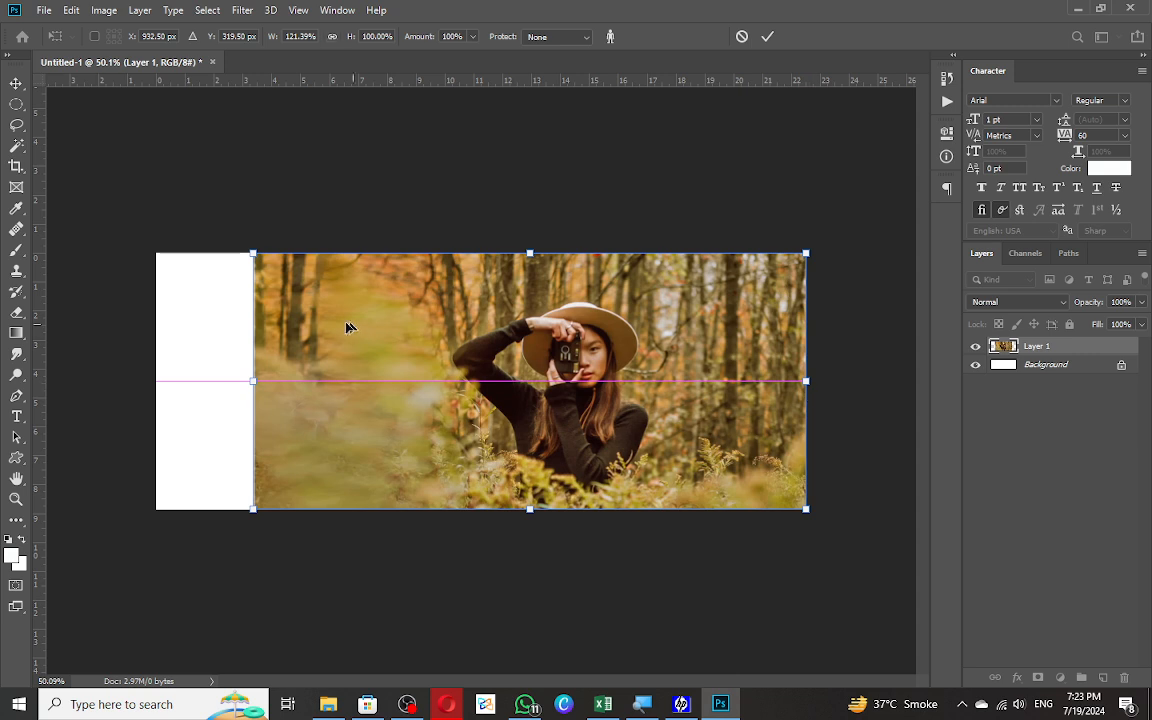
drag(242, 377, 149, 381)
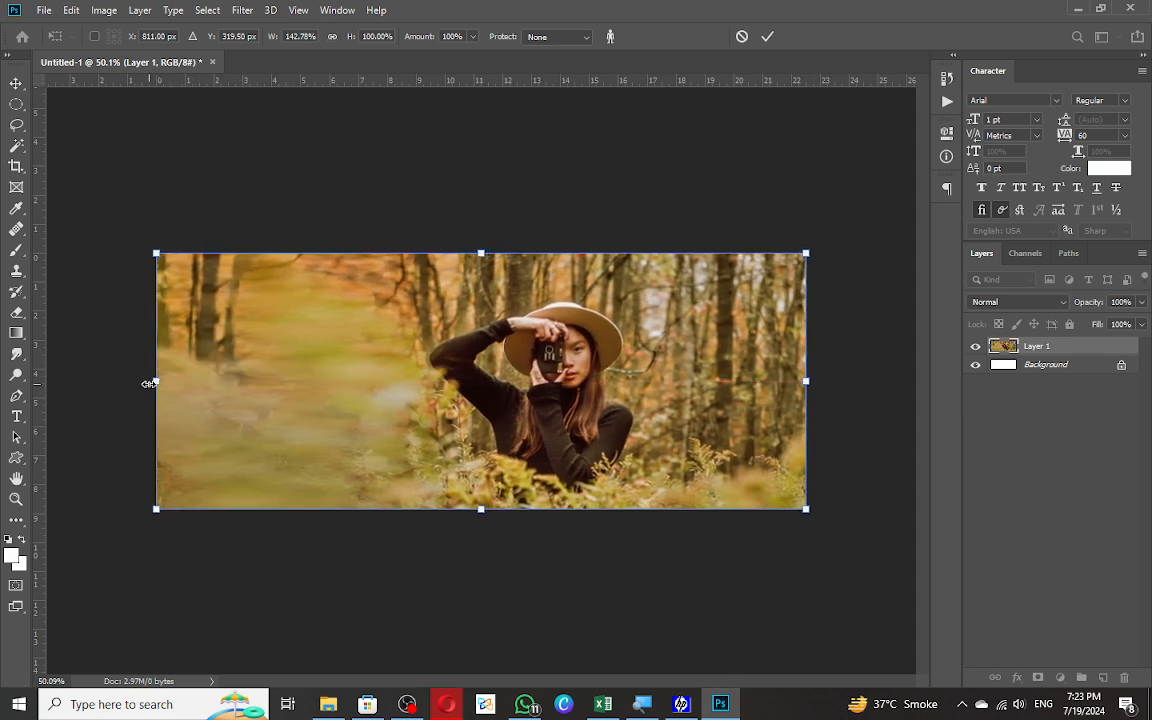
key(Return)
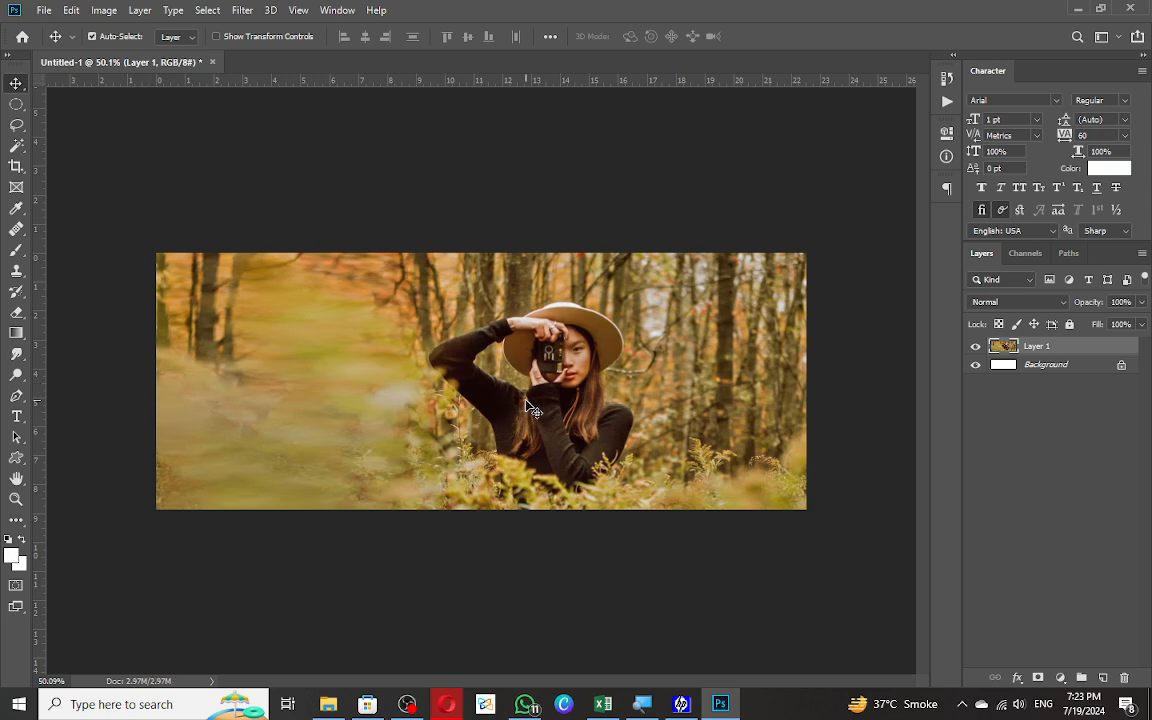
Undo the content-aware stretch of the photo and leave its free transform without changes.
drag(527, 405, 504, 401)
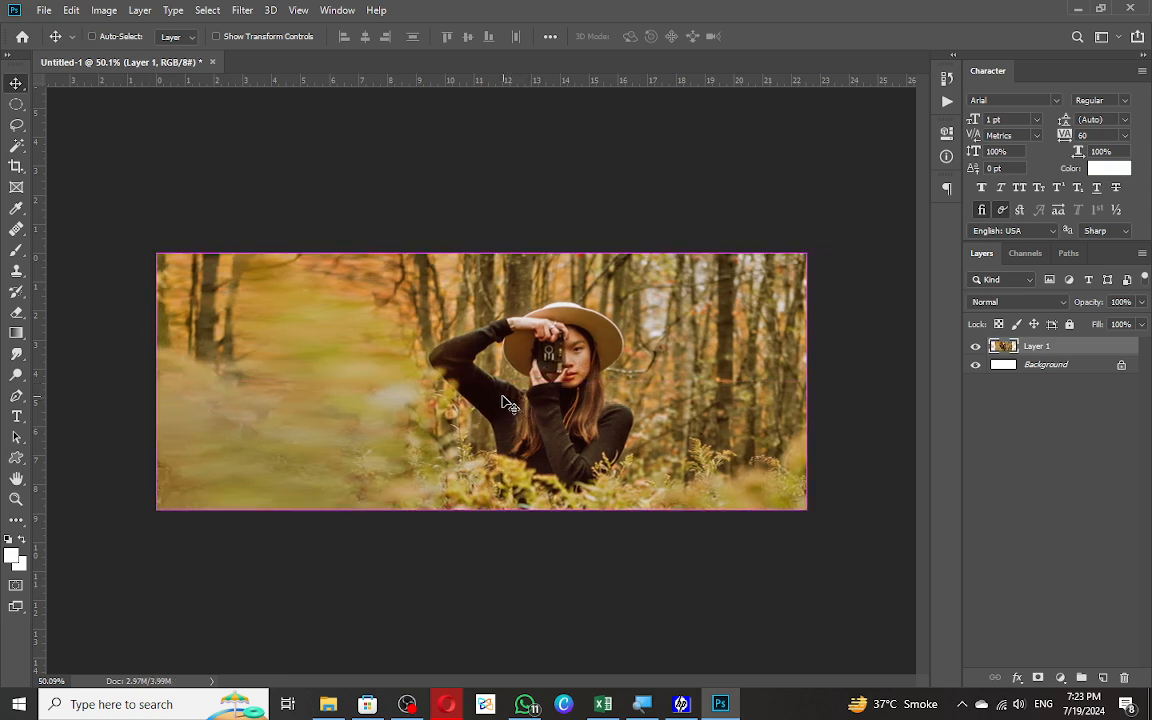
key(ctrl+z)
key(ctrl+t)
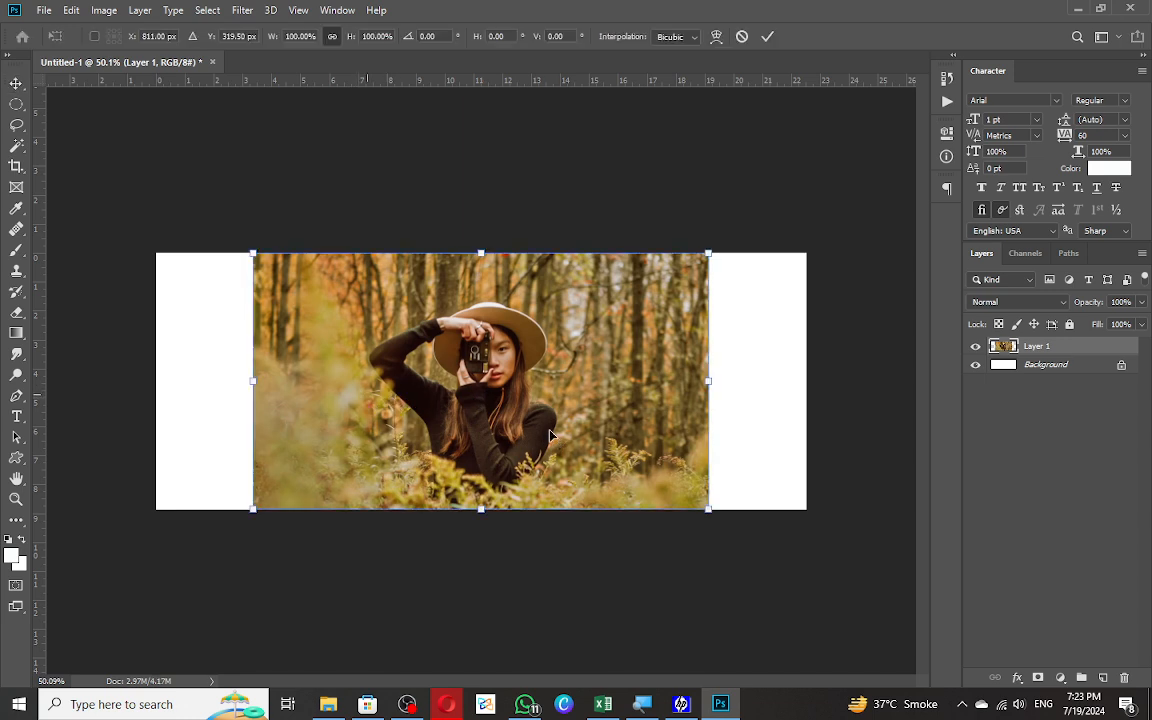
key(Return)
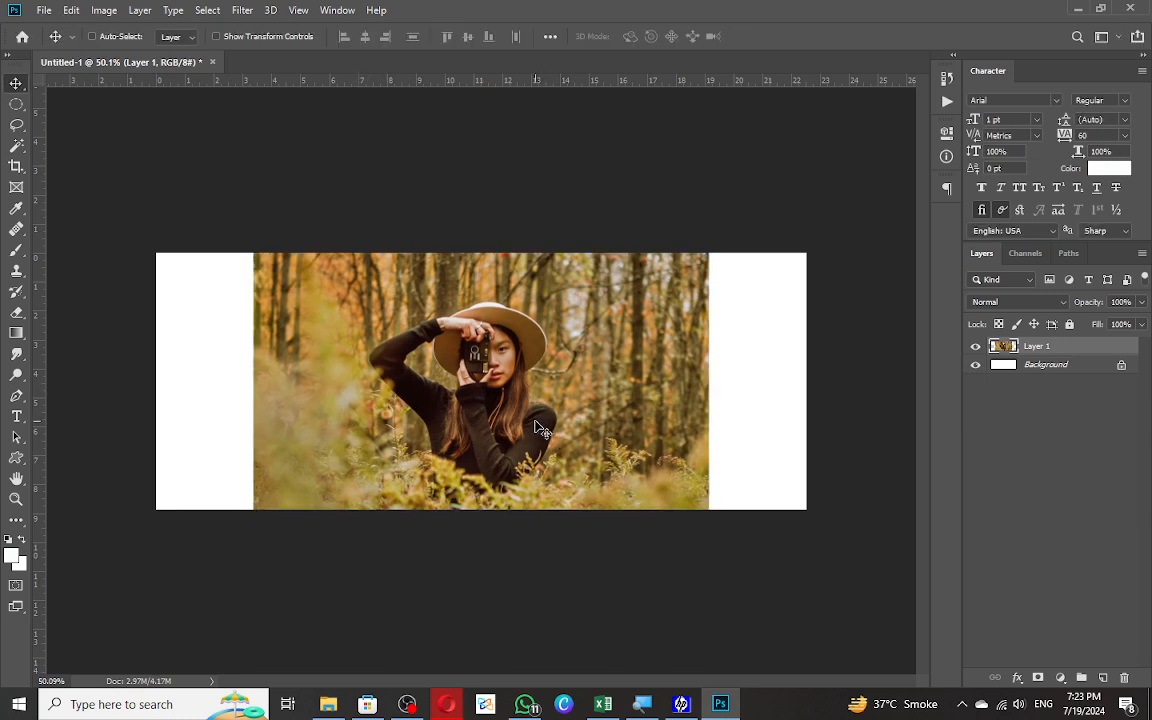
Enlarge the photo proportionally with Content-Aware Scale until it spans the full width of the canvas.
key(ctrl+t)
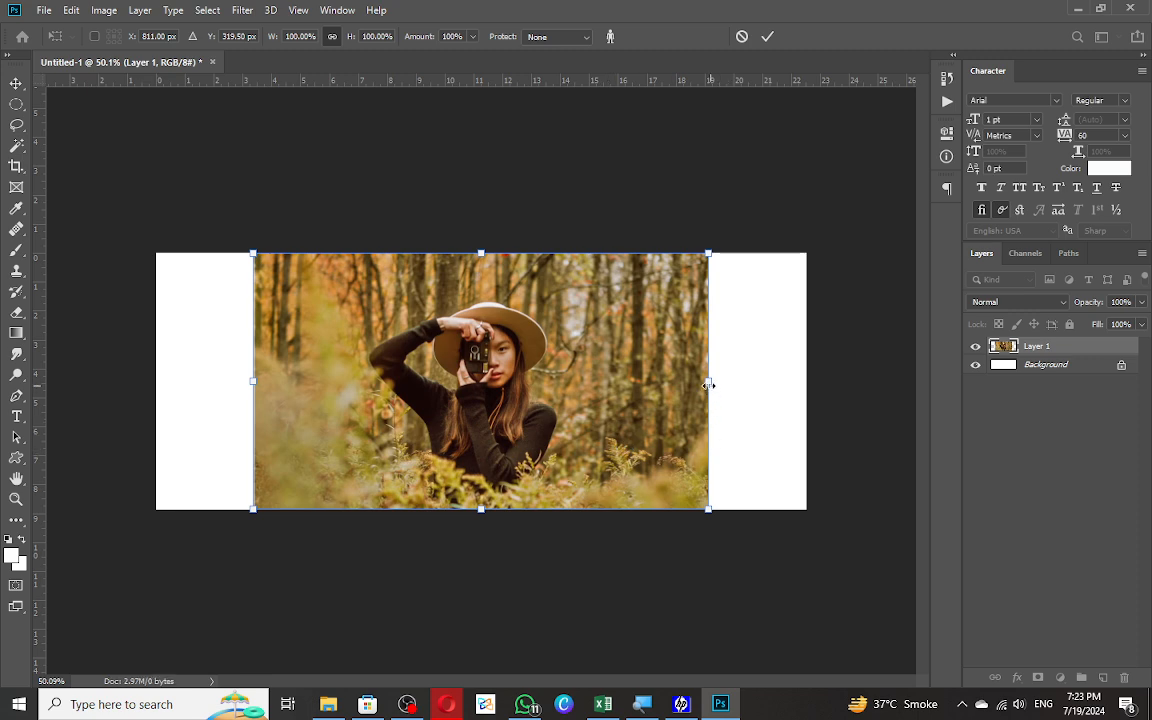
drag(708, 384, 812, 381)
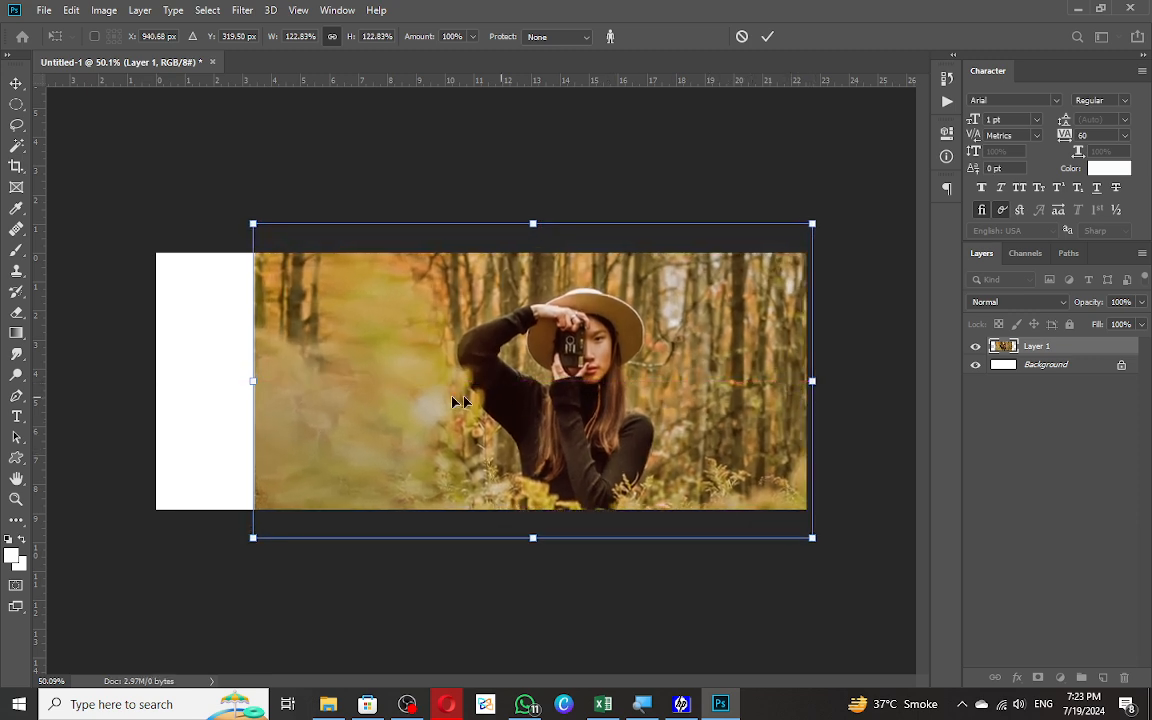
drag(253, 380, 155, 379)
key(Return)
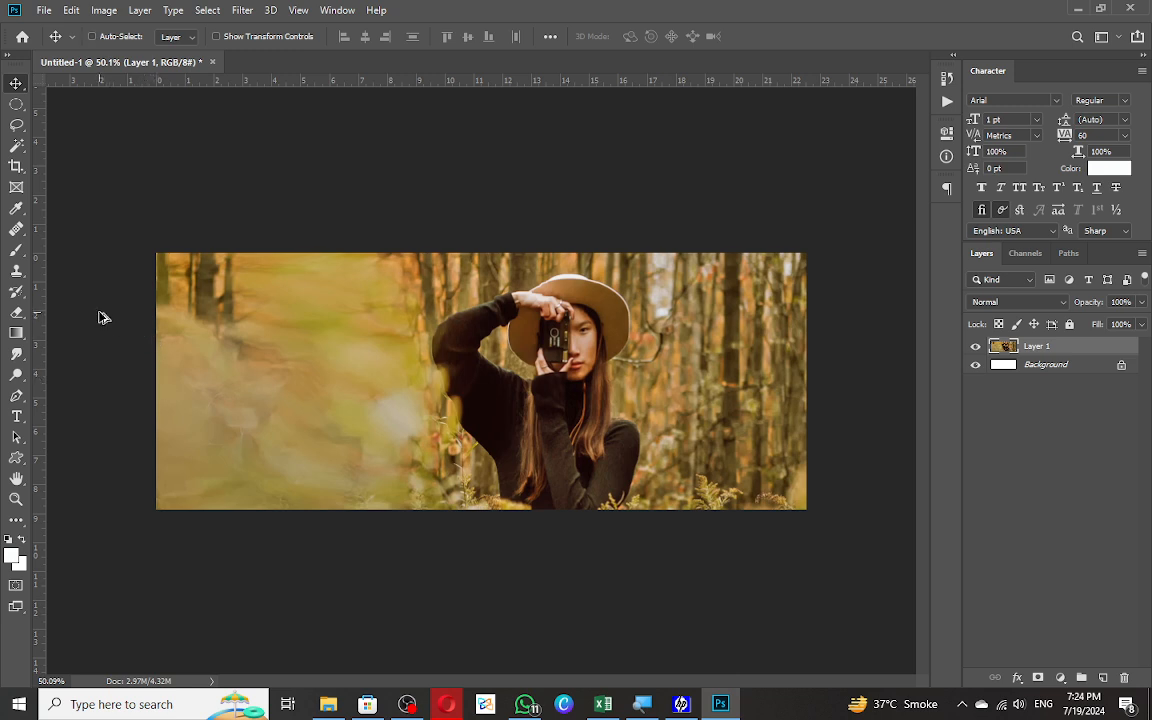
Reduce the enlarged photo's height with Content-Aware Scale, bringing its lower edge just below the canvas and raising its upper edge slightly.
key(ctrl+alt+shift+c)
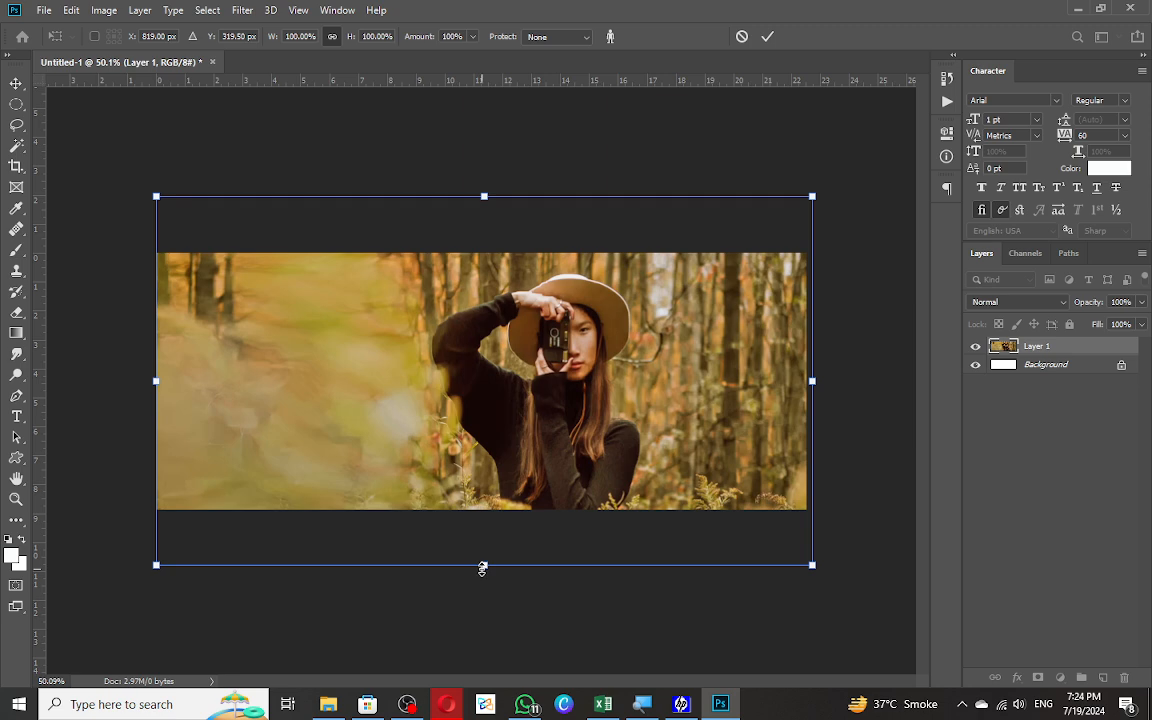
drag(484, 564, 484, 510)
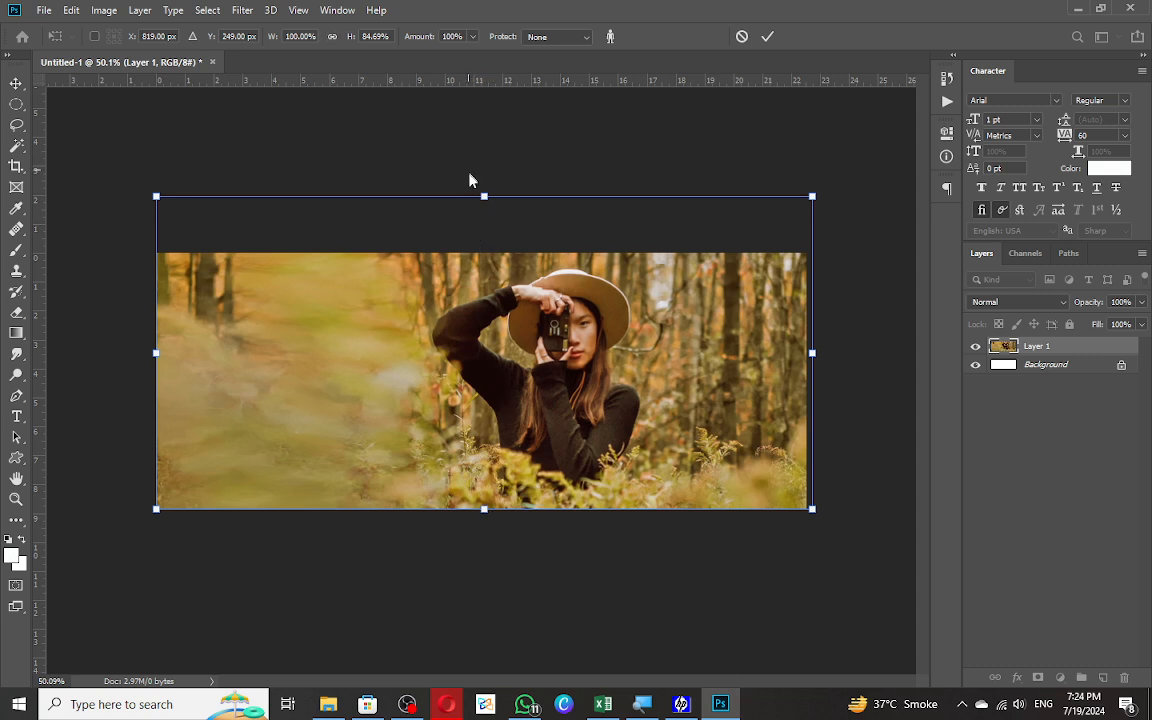
drag(483, 196, 483, 184)
drag(485, 507, 485, 518)
key(Return)
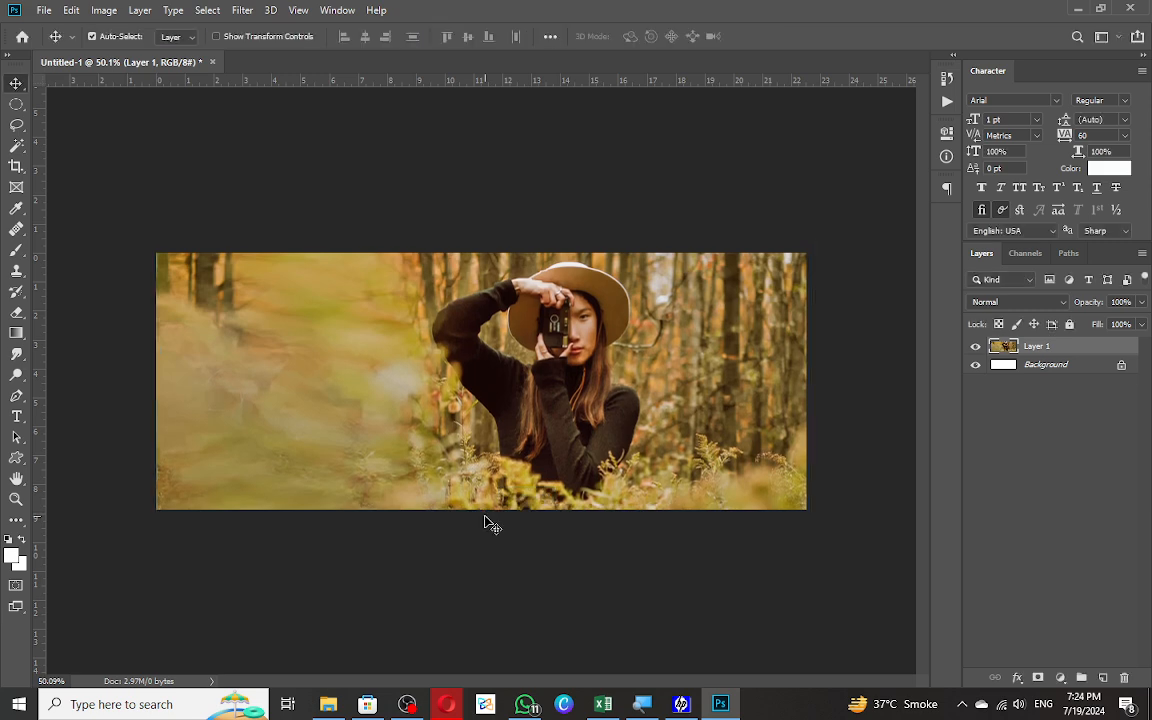
Delete the distorted photo layer and paste the original photo again in the centre of the canvas.
drag(613, 429, 479, 409)
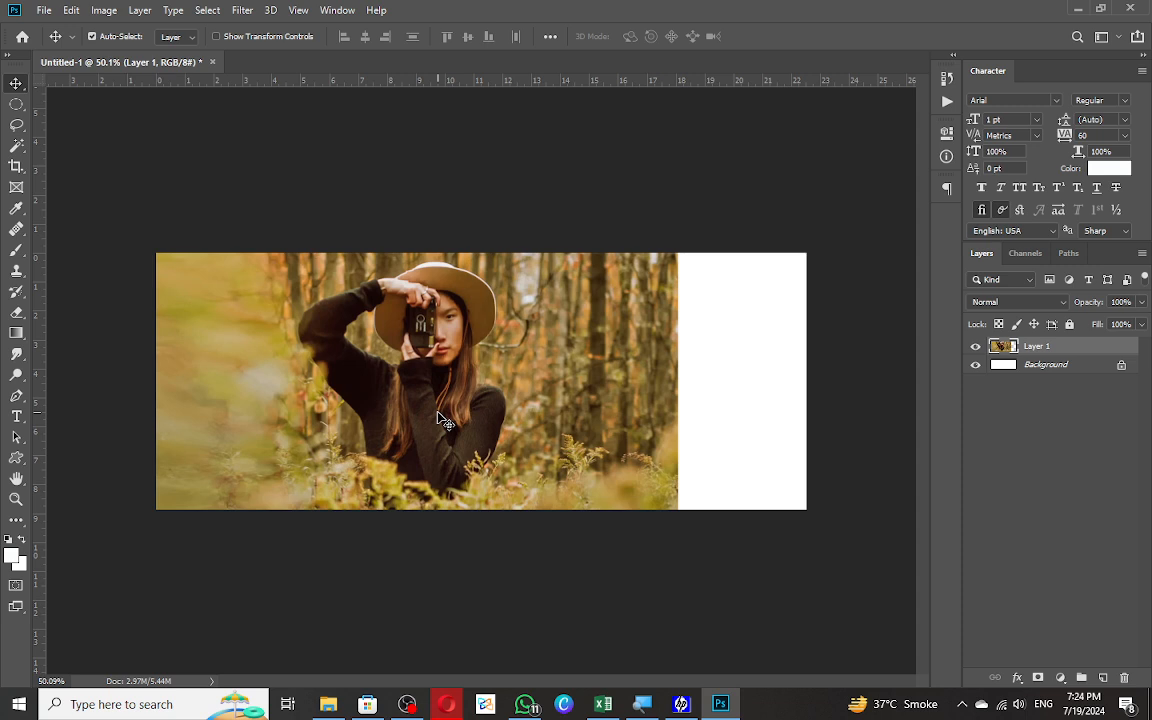
key(Delete)
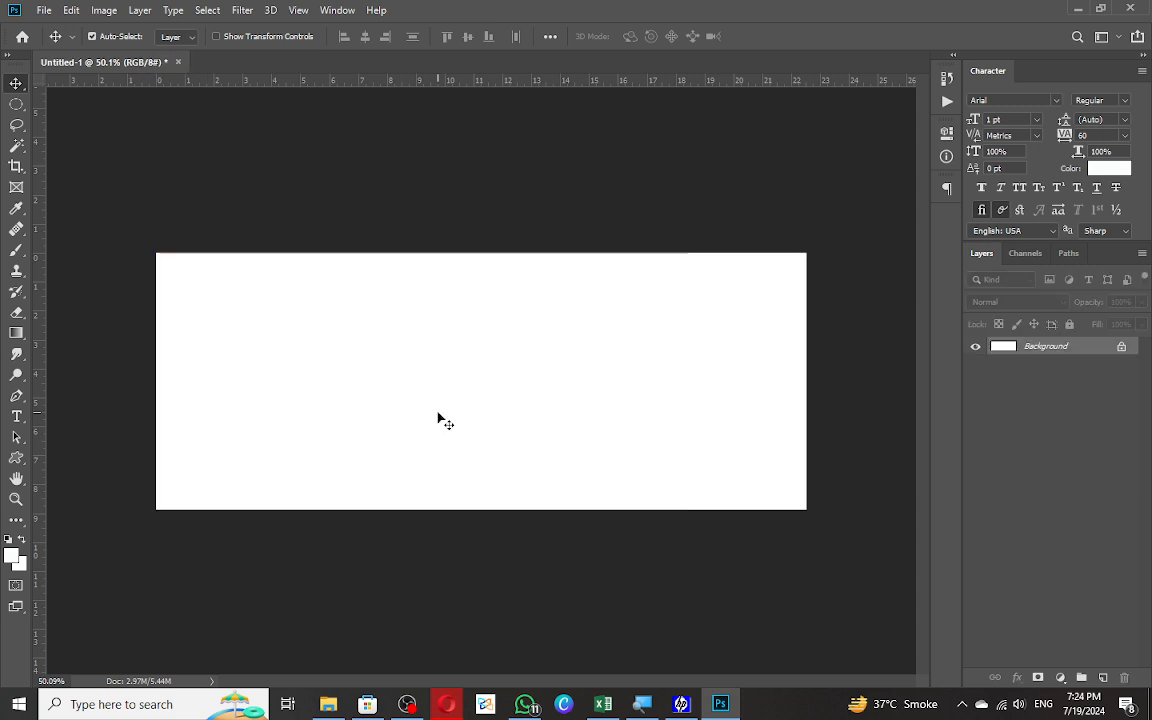
key(ctrl+v)
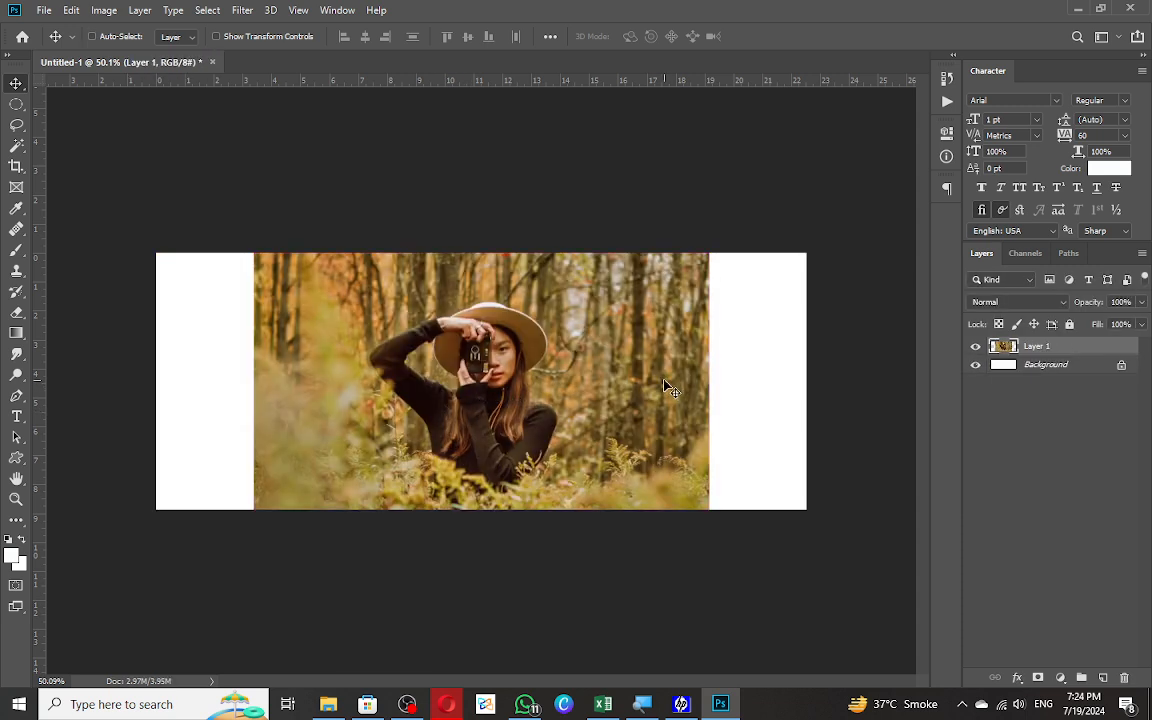
Try stretching the forest photo with Free Transform so its right side reaches the canvas edge.
key(ctrl+t)
drag(708, 381, 812, 380)
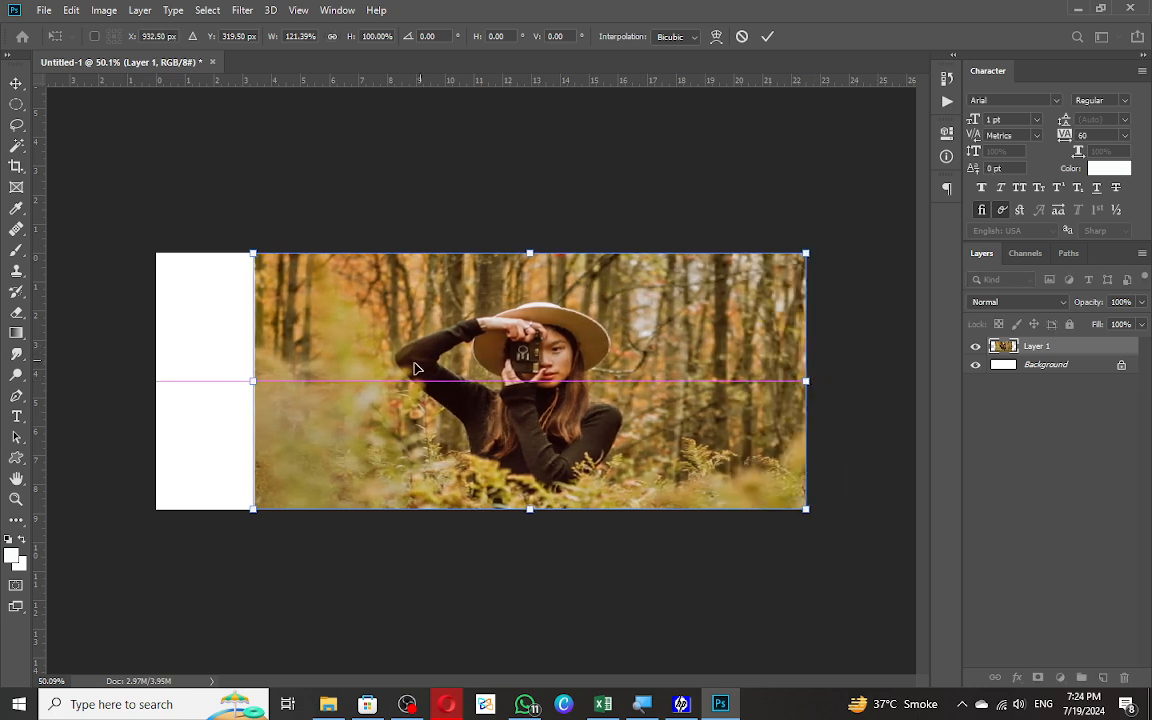
key(ctrl+z)
key(Escape)
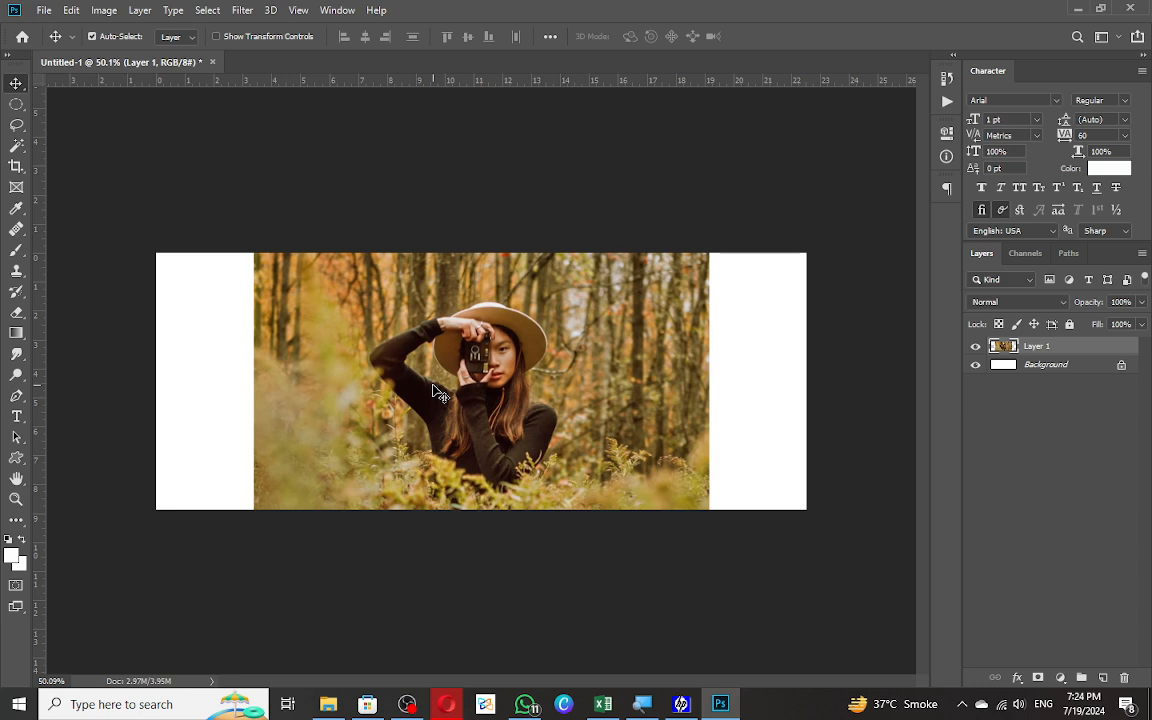
Delete the forest photo layer so that only the white Background layer is left.
key(Delete)
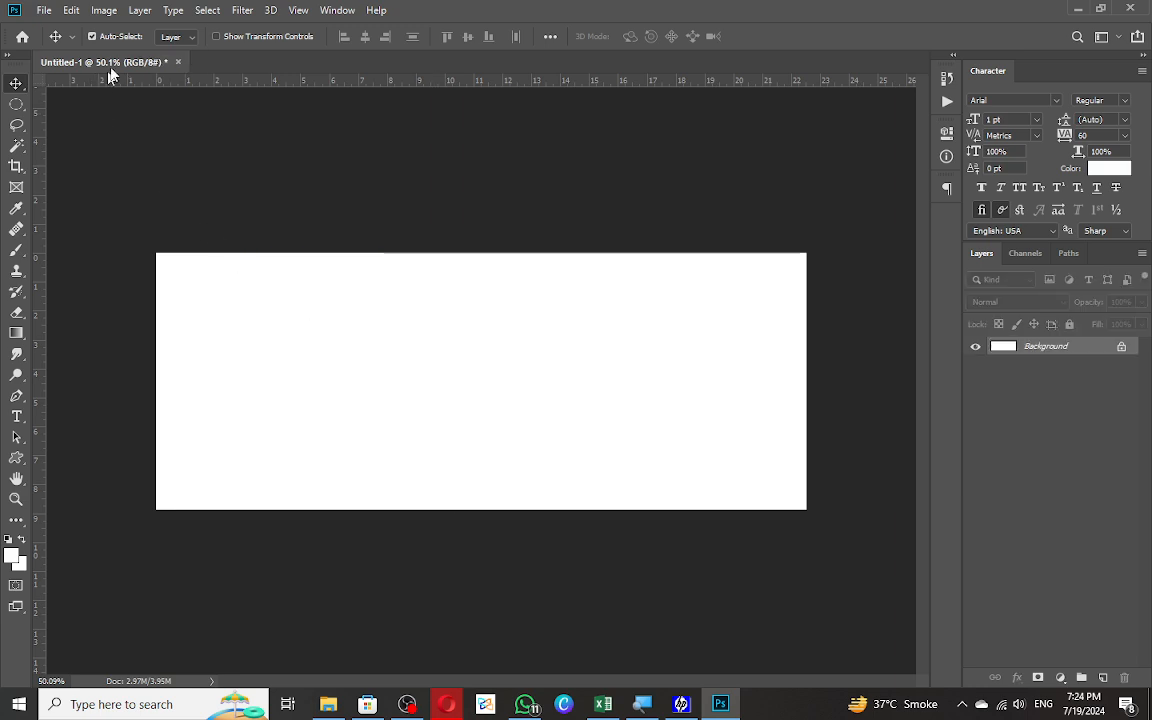
click(71, 10)
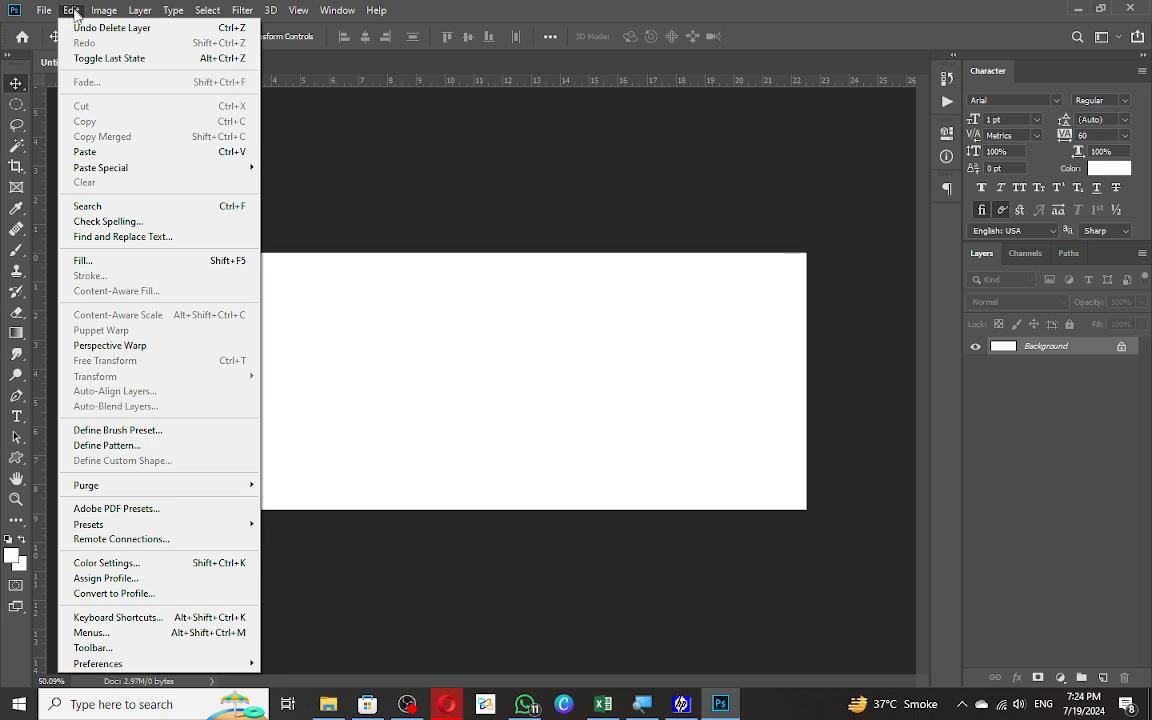
click(373, 368)
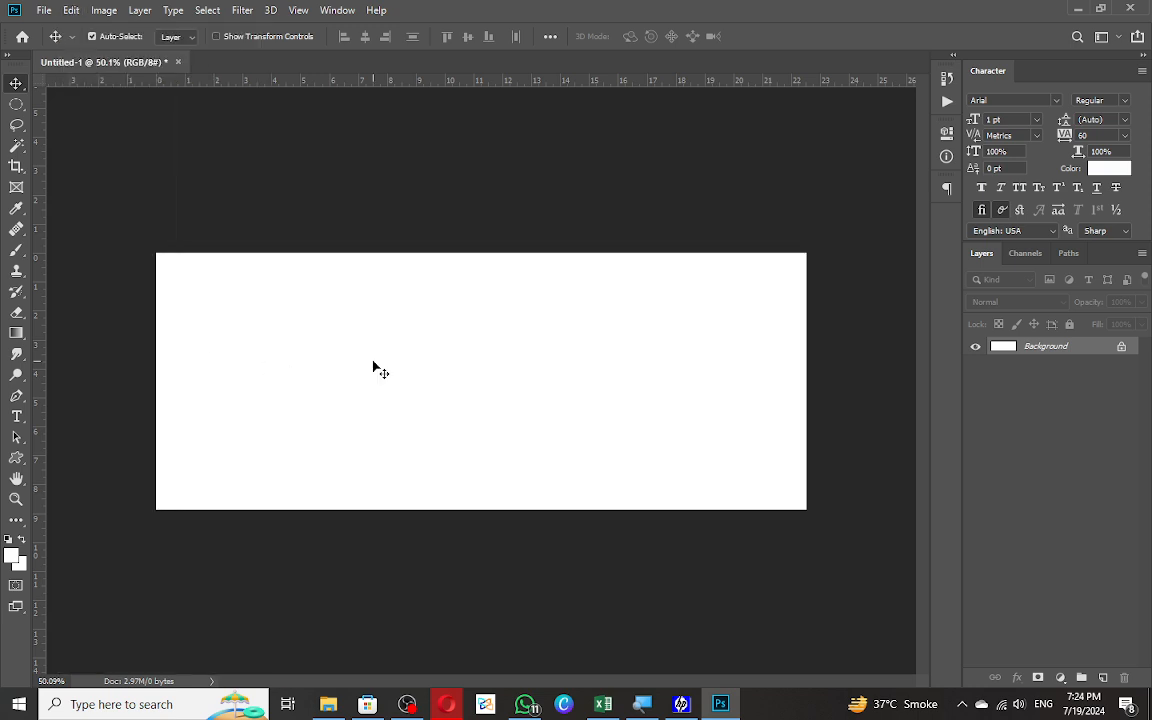
Switch to the browser, search Google Images for "micky mouse png" and look through the pictures.
key(alt+Tab)
triple_click(300, 84)
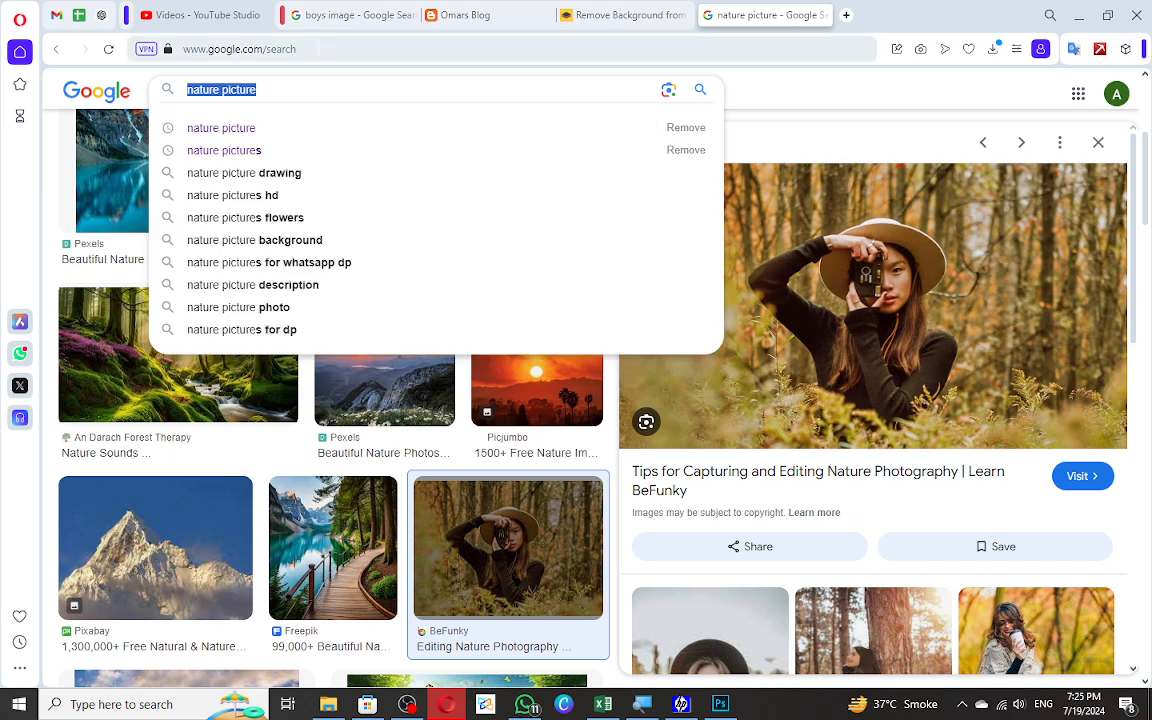
text(micky)
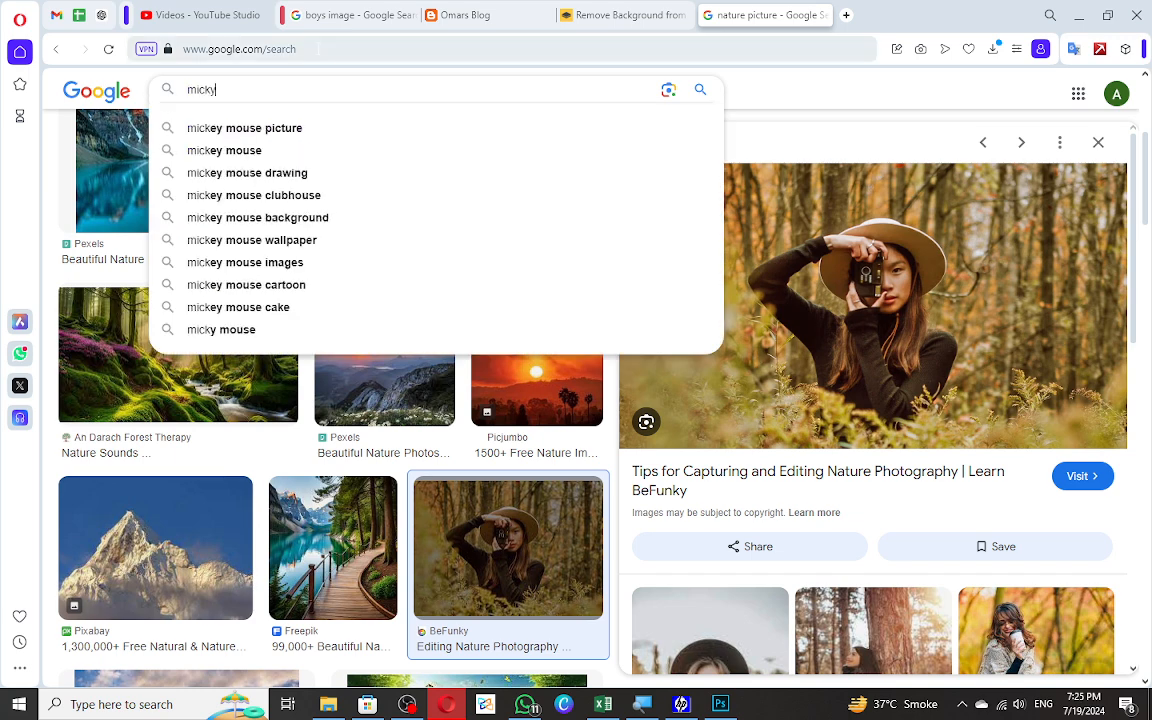
text(mouse popng)
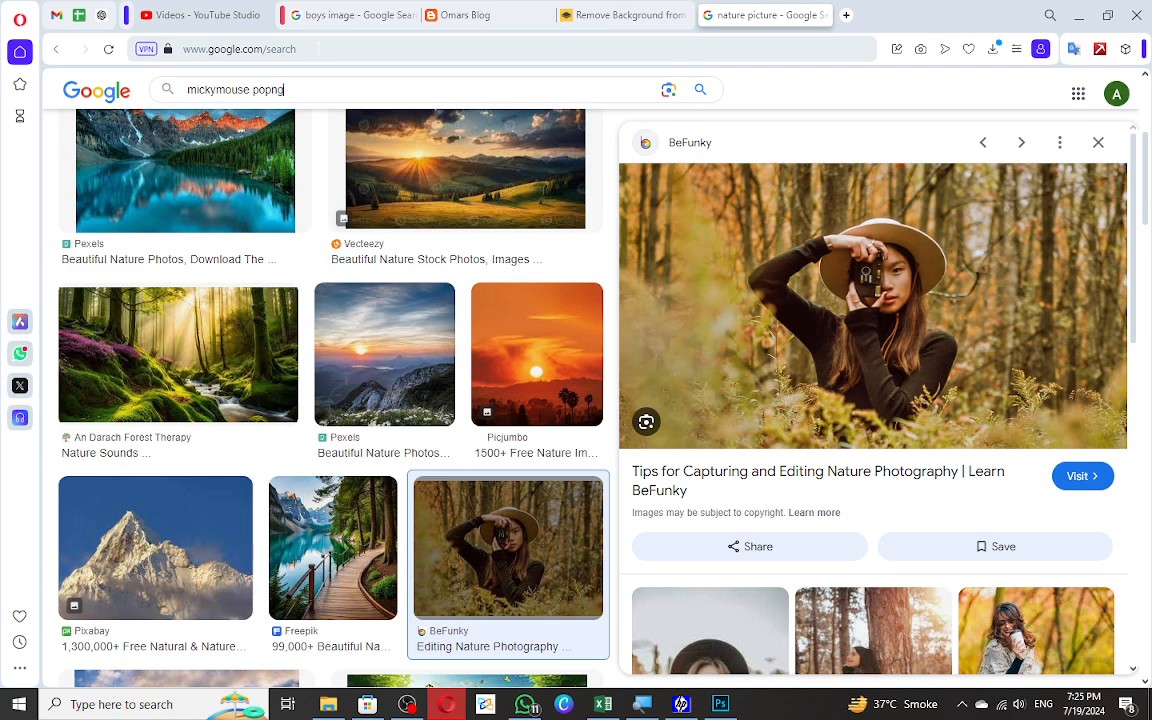
key(ctrl+a)
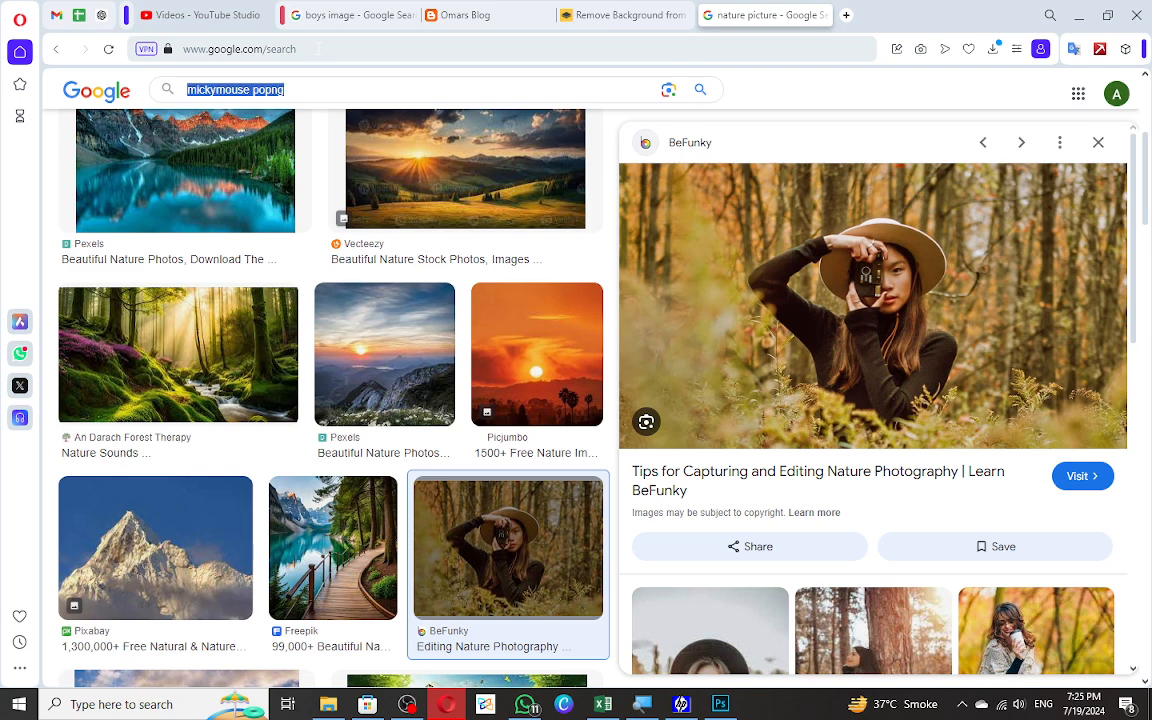
text(micky )
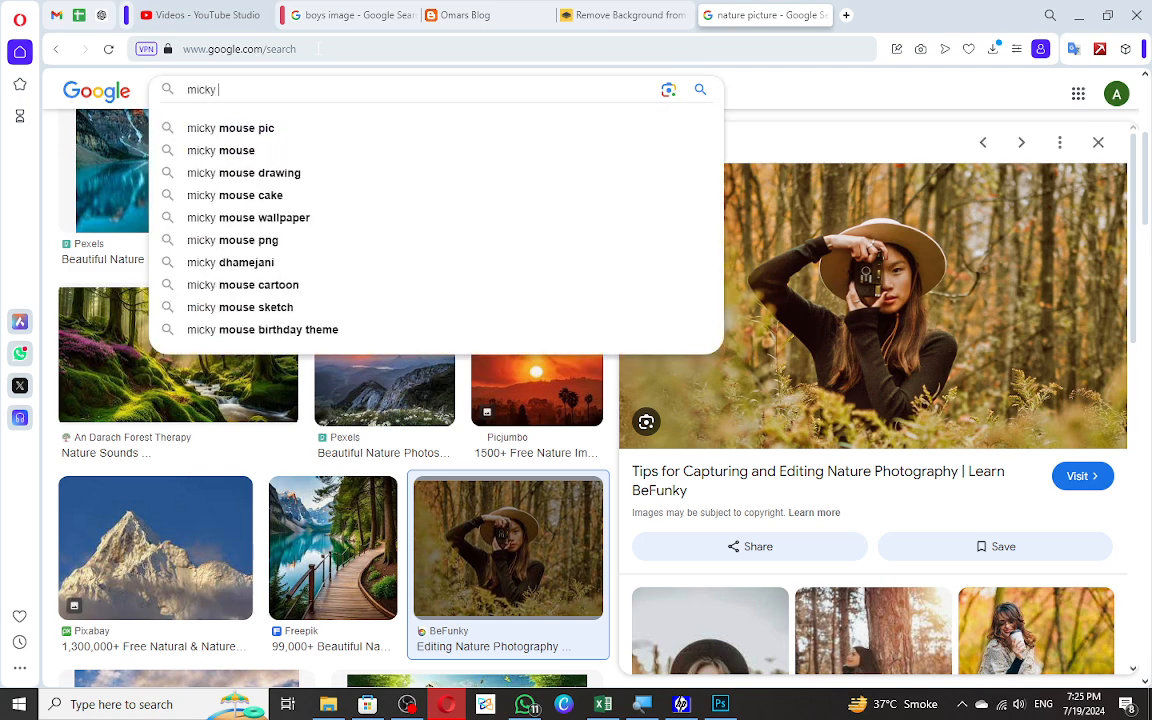
text(mouse p)
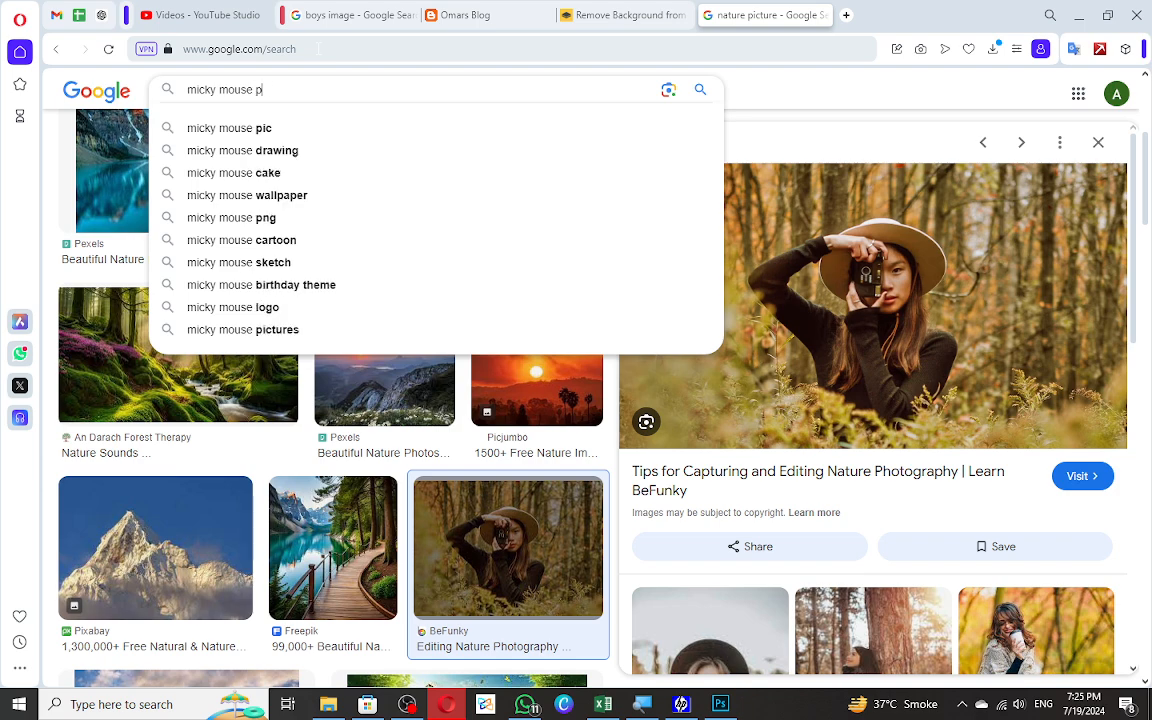
text(ng)
key(Return)
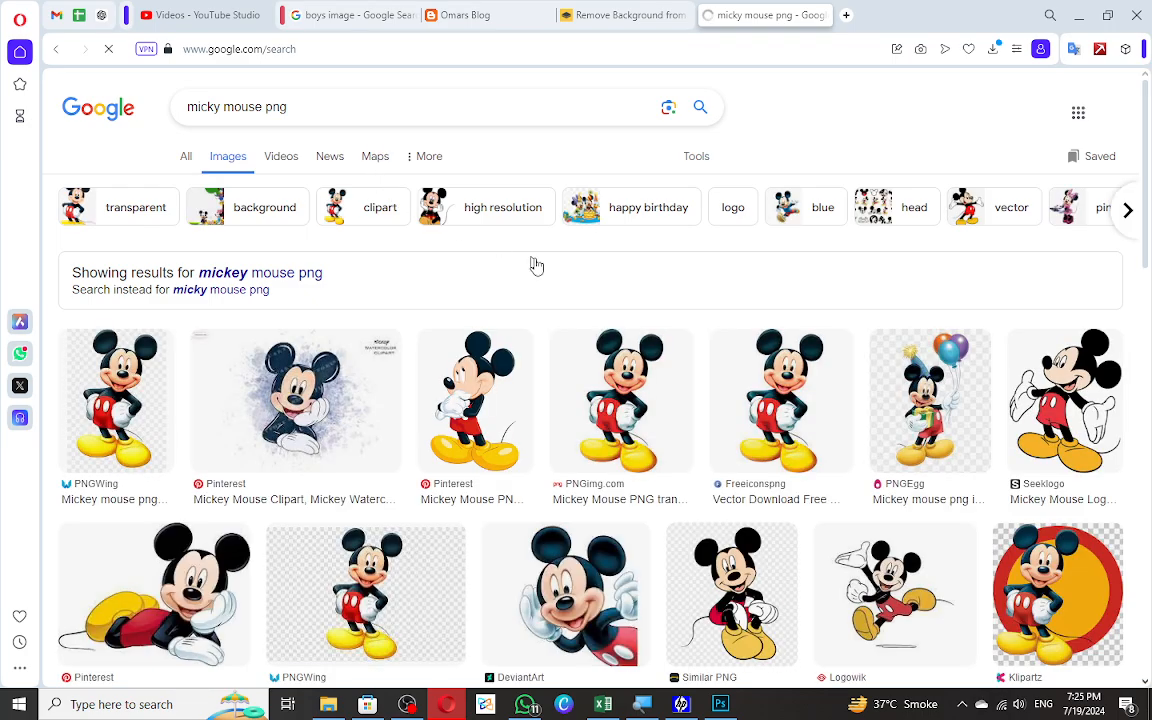
scroll(645, 314, down, 3)
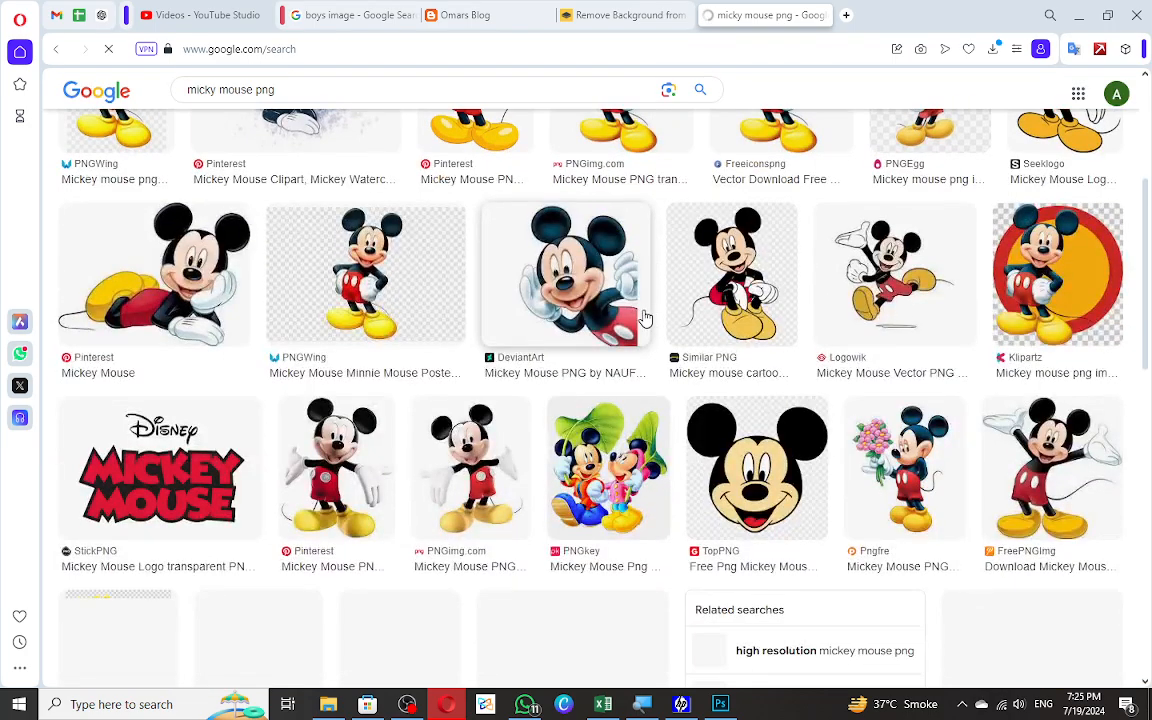
scroll(650, 315, down, 2)
scroll(580, 303, up, 6)
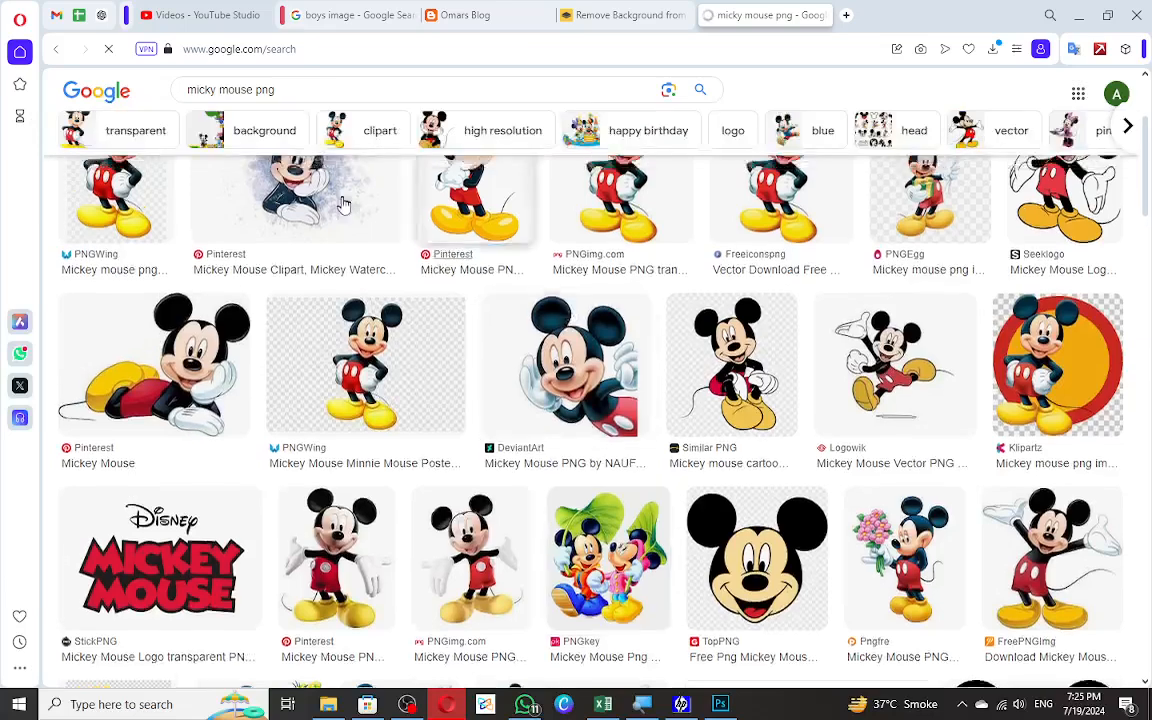
Replace the image search with "man jimmping" and run it.
click(290, 107)
text(a)
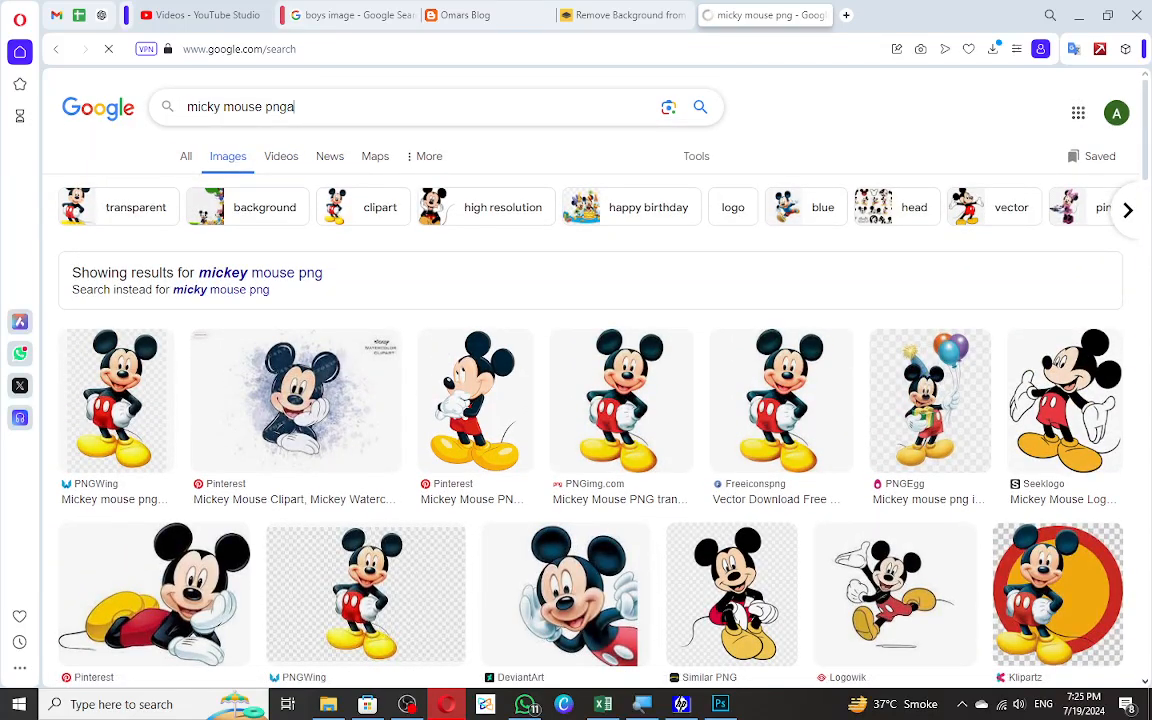
key(ctrl+a)
text(man jim)
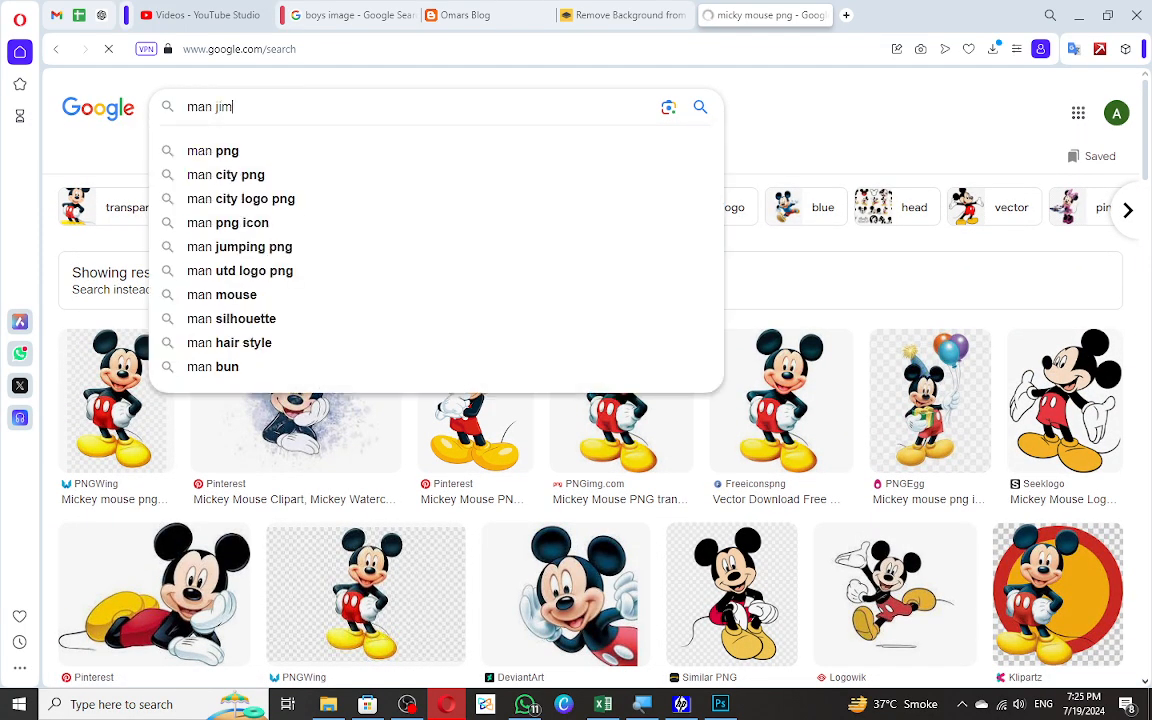
text(mping)
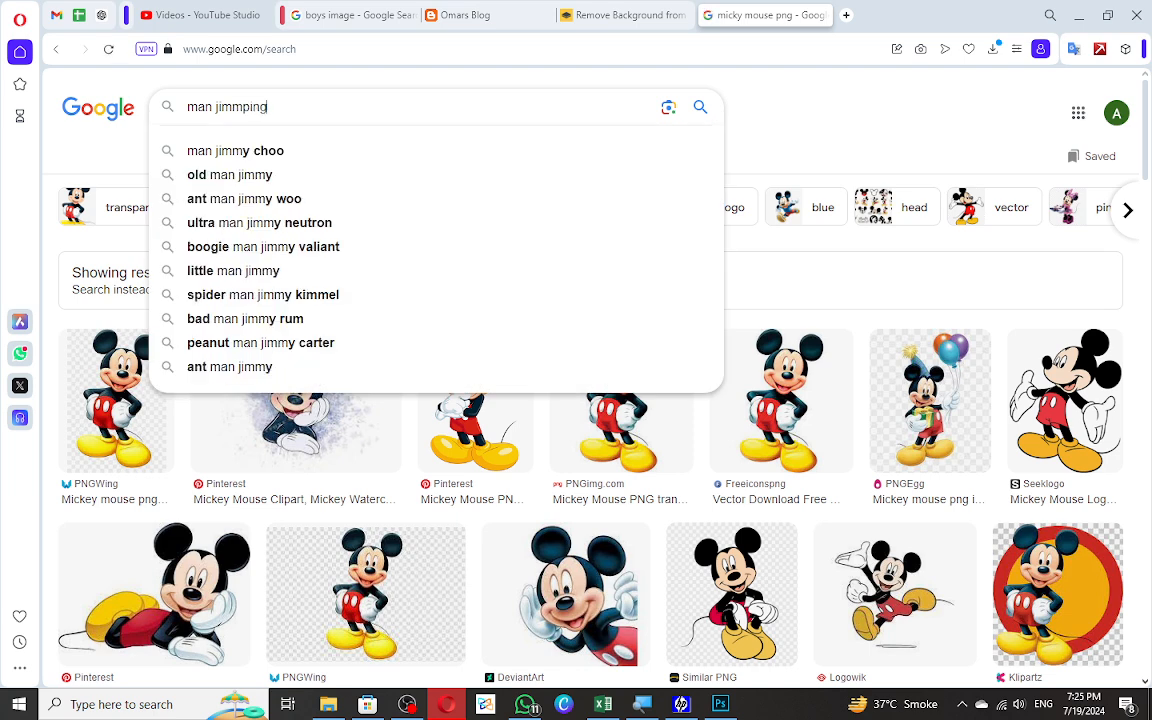
key(Return)
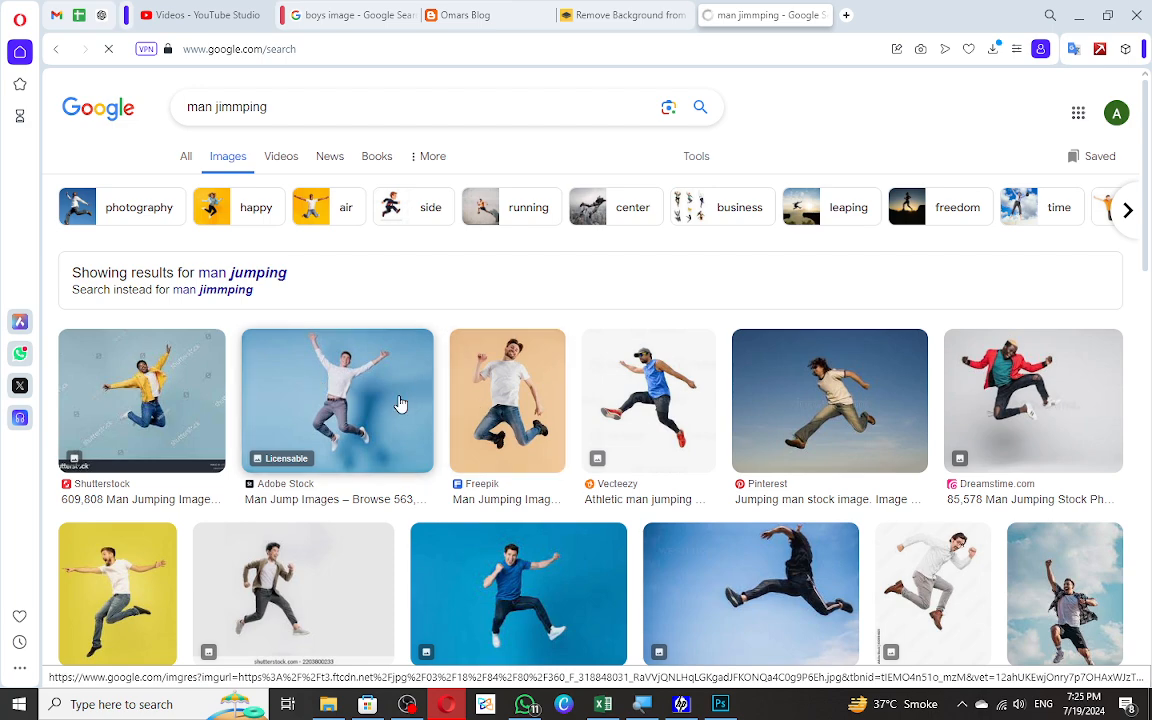
Open the Adobe Stock picture of the man jumping against a blue wall and copy the image.
click(360, 365)
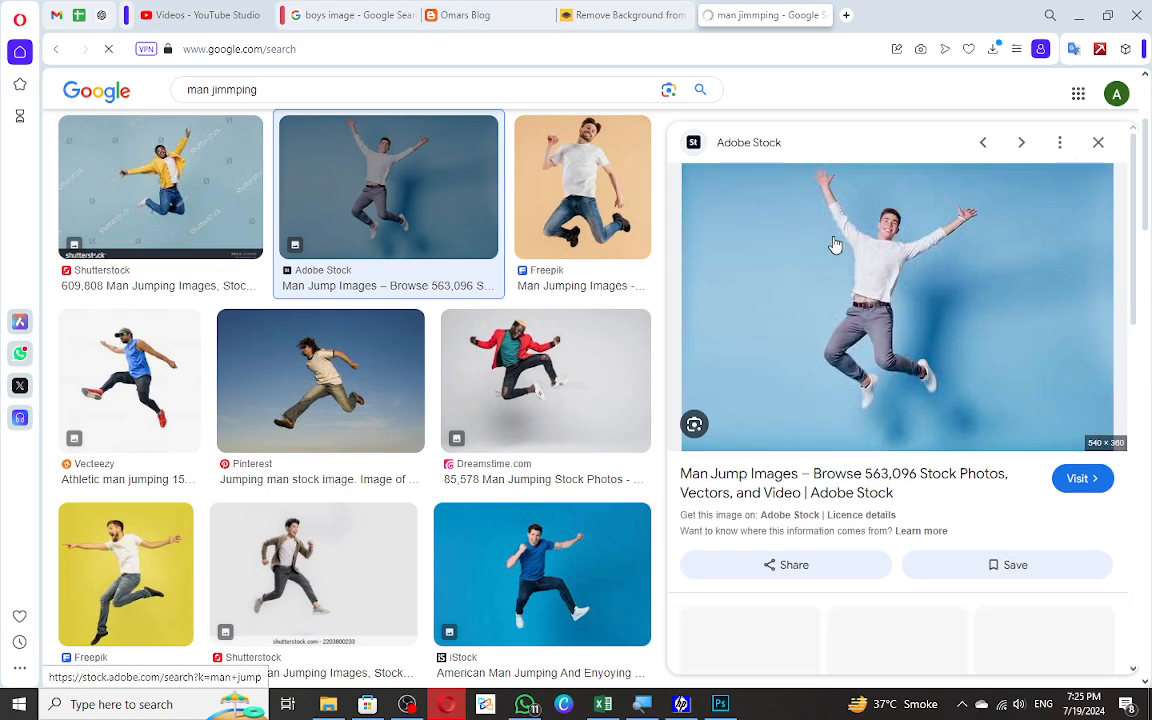
right_click(836, 240)
click(947, 443)
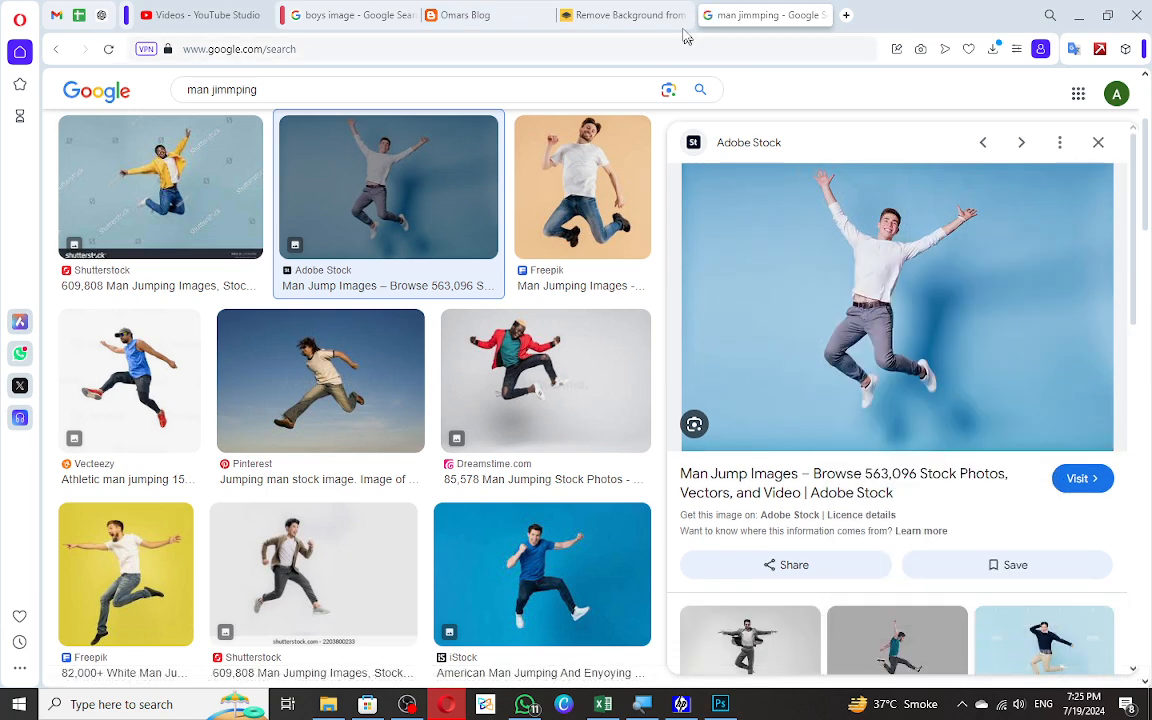
Paste the copied picture into remove.bg to remove its background, and download the 540 × 360 px cut-out.
click(668, 16)
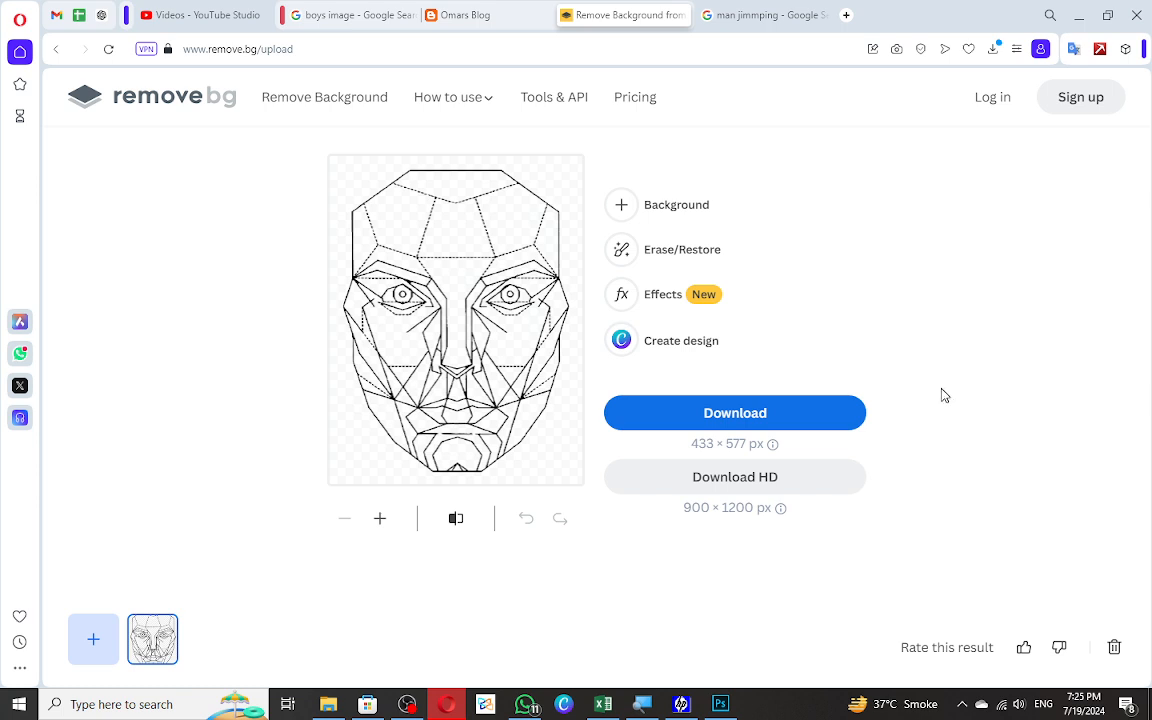
key(ctrl+v)
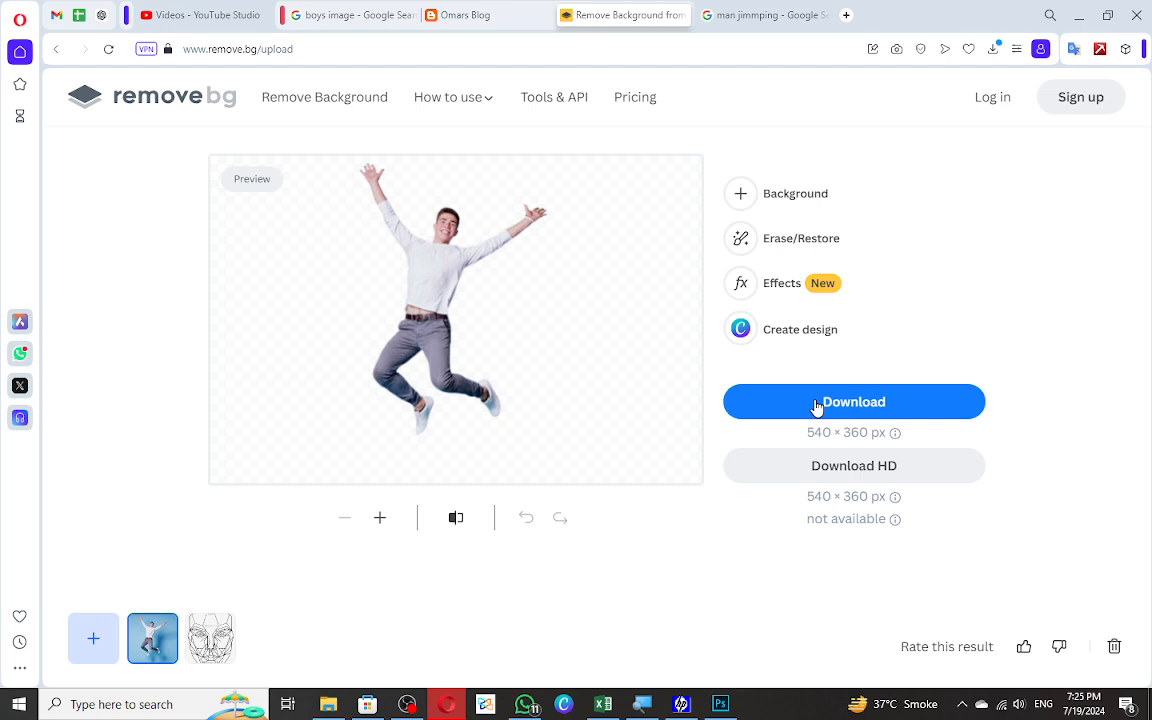
click(817, 406)
Bring the cut-out into the wide Photoshop document, discard the placement and close the document without saving.
drag(870, 113, 576, 417)
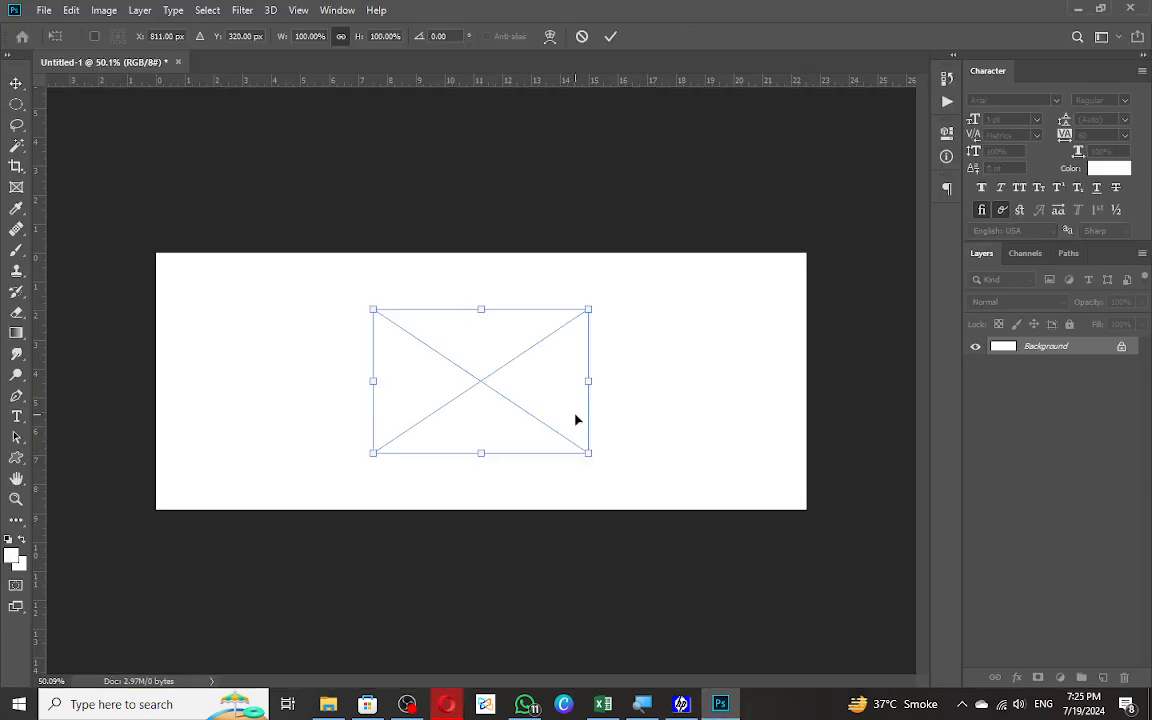
key(ctrl+w)
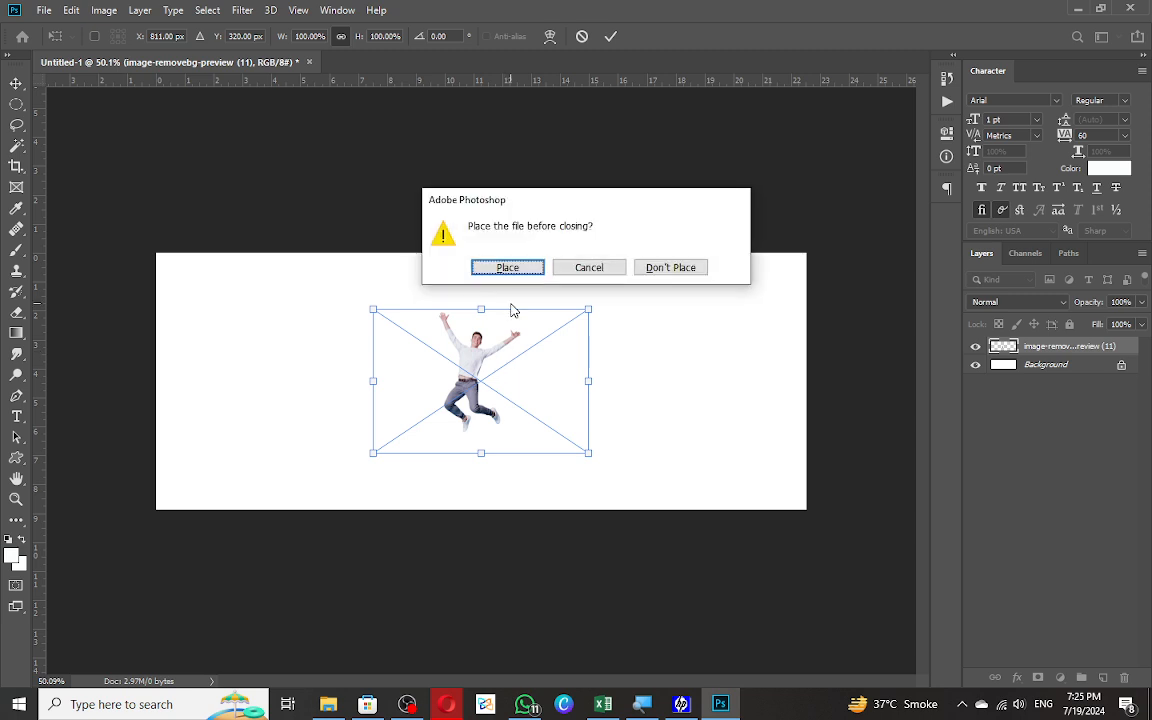
key(Right)
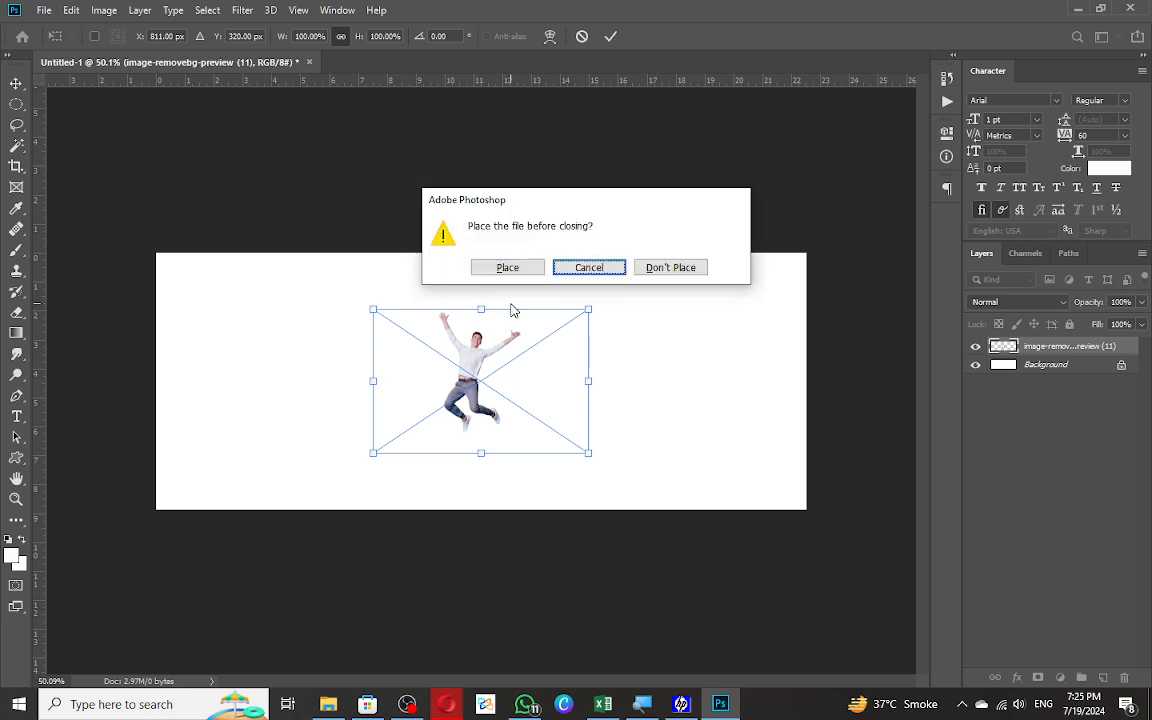
key(Right)
key(Return)
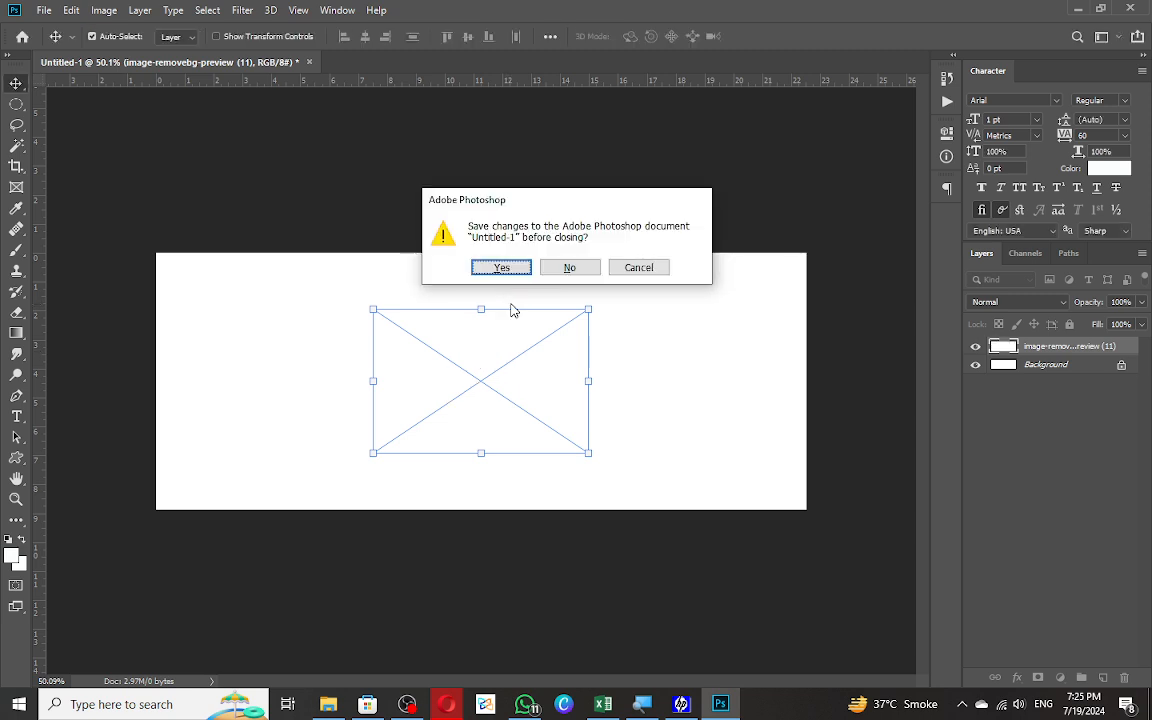
key(Right)
key(Return)
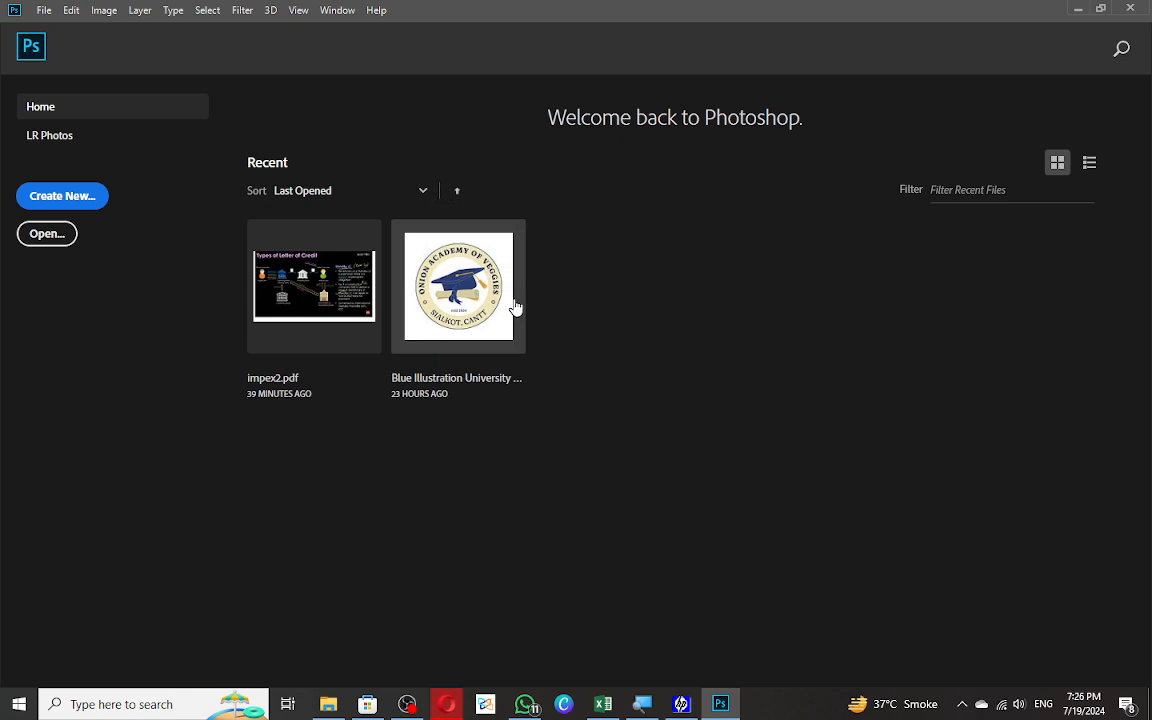
Create a 540 × 360 px, 72 ppi document with a white background and paste the copied jumping man photo.
key(ctrl+n)
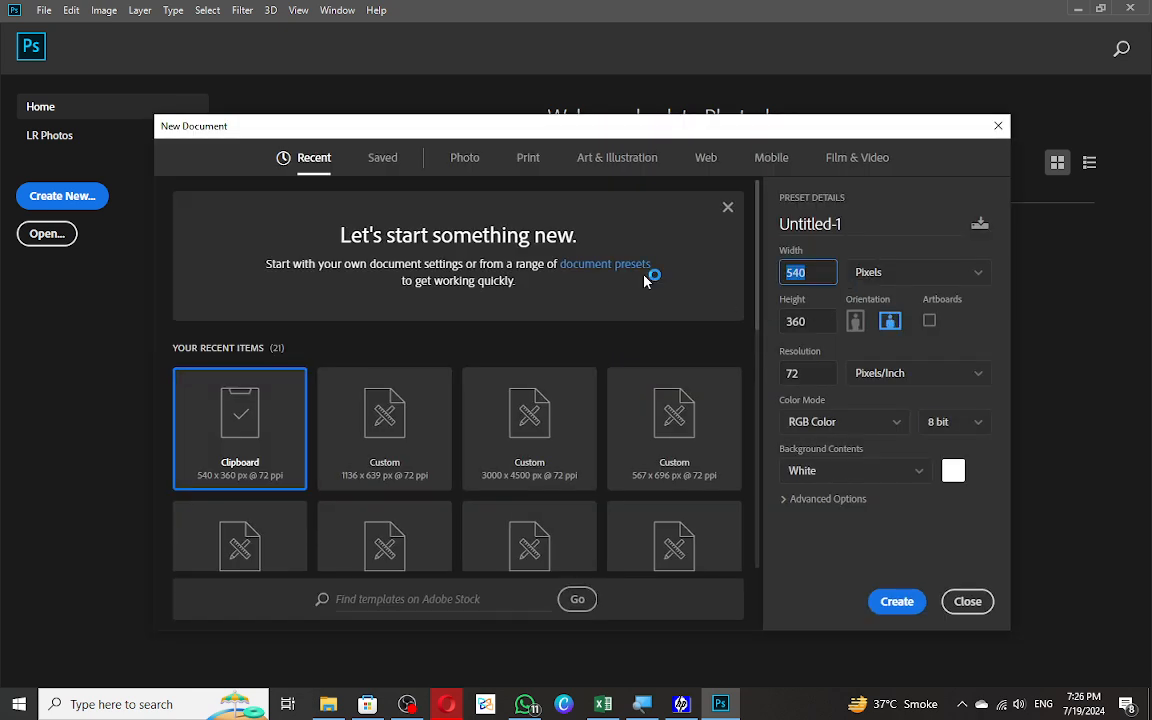
key(Return)
click(964, 601)
key(ctrl+n)
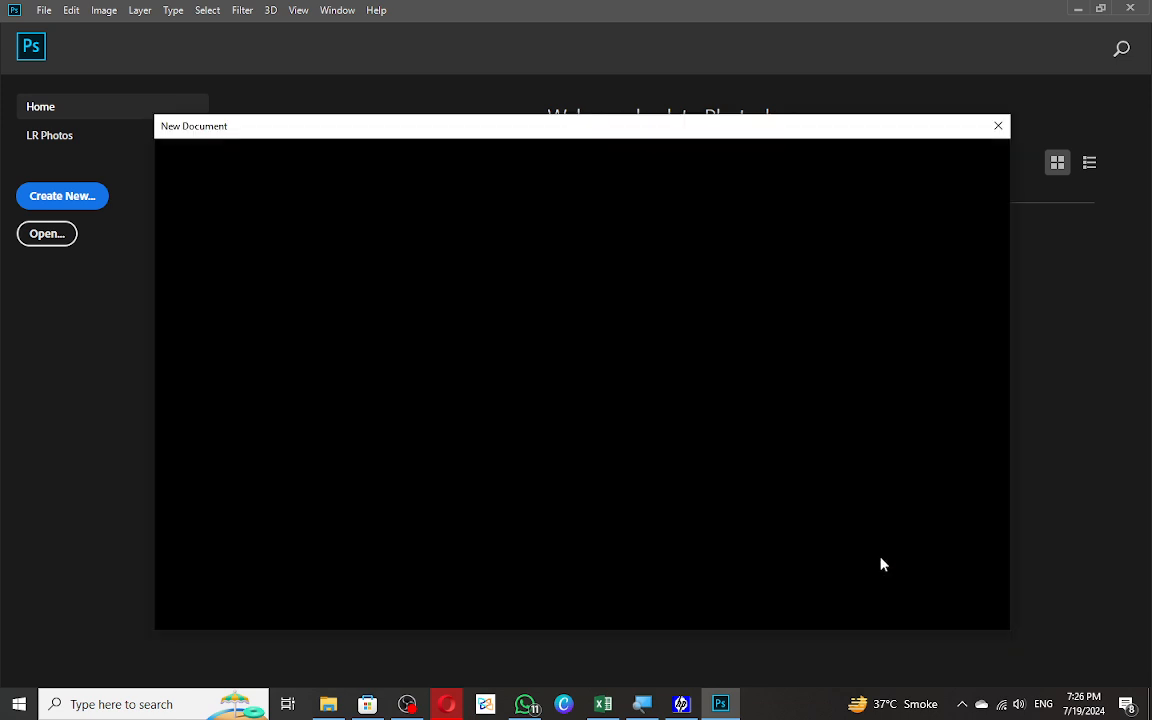
key(Return)
key(ctrl+v)
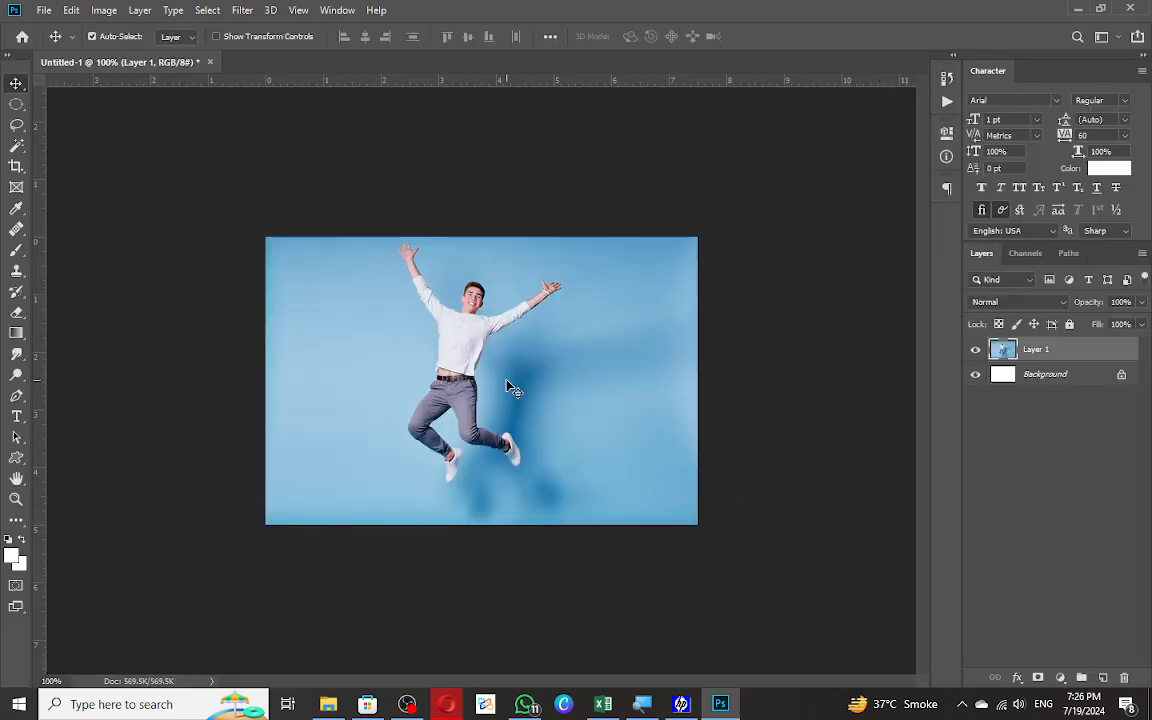
Place the downloaded cut-out of the jumping man in the new document instead of the pasted blue photo.
key(alt+Tab)
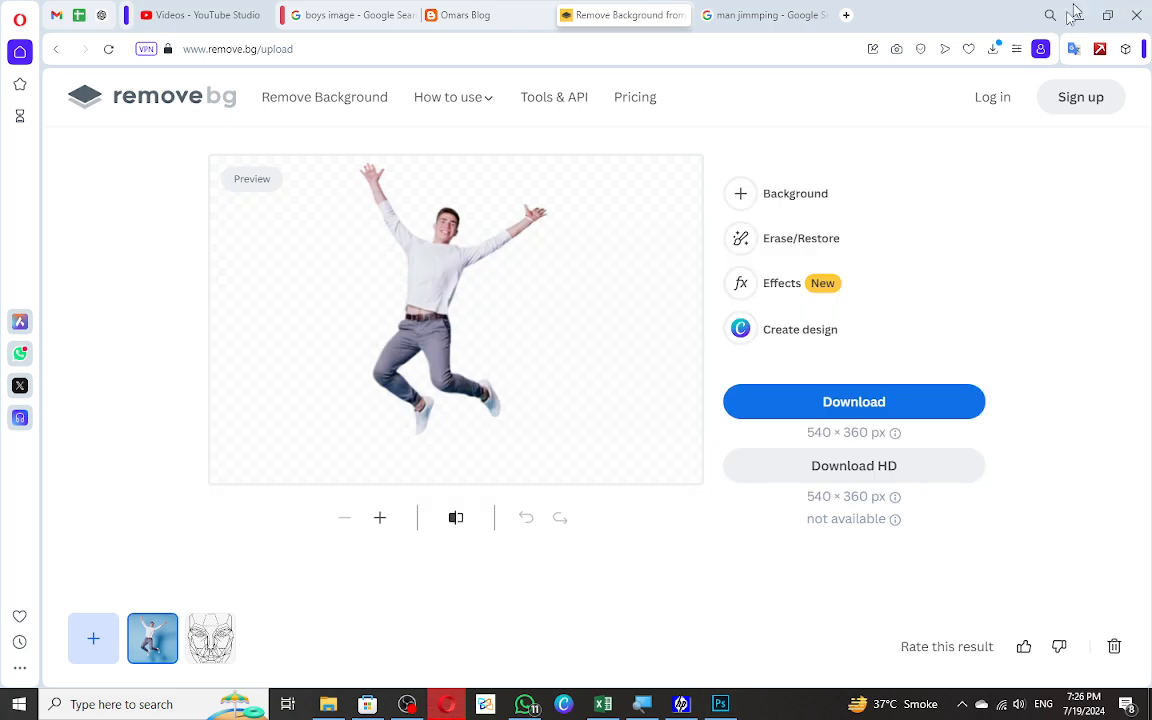
click(996, 49)
drag(848, 154, 532, 399)
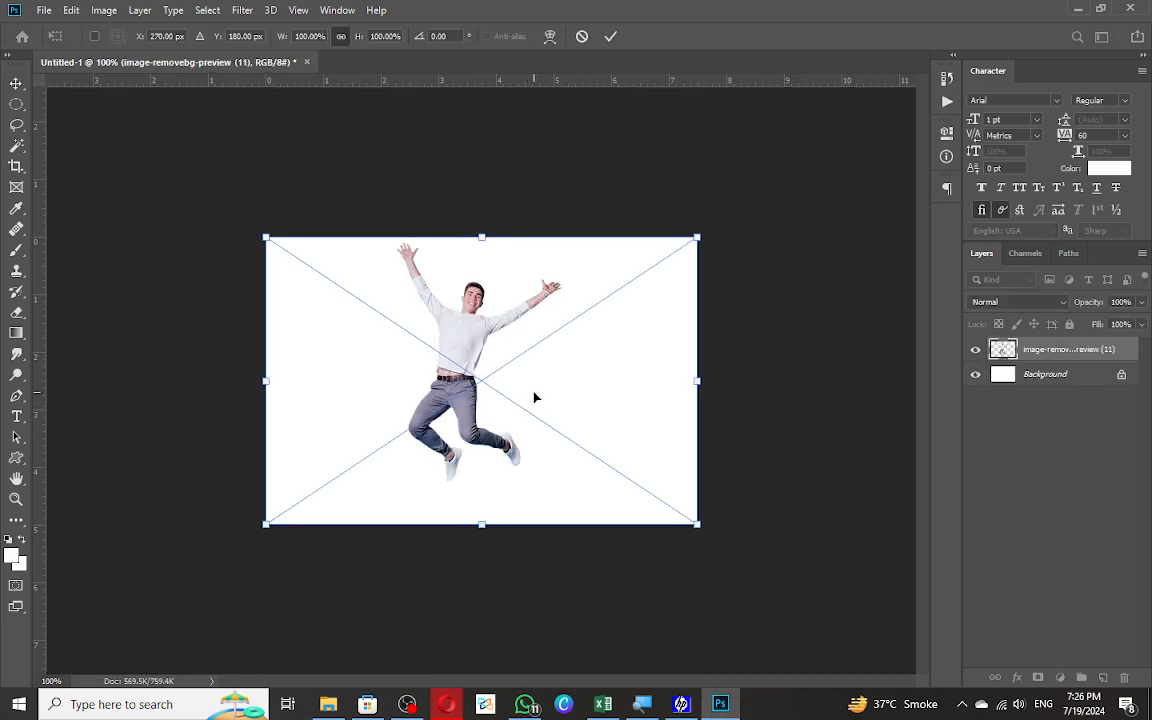
scroll(534, 398, up, 3)
key(Return)
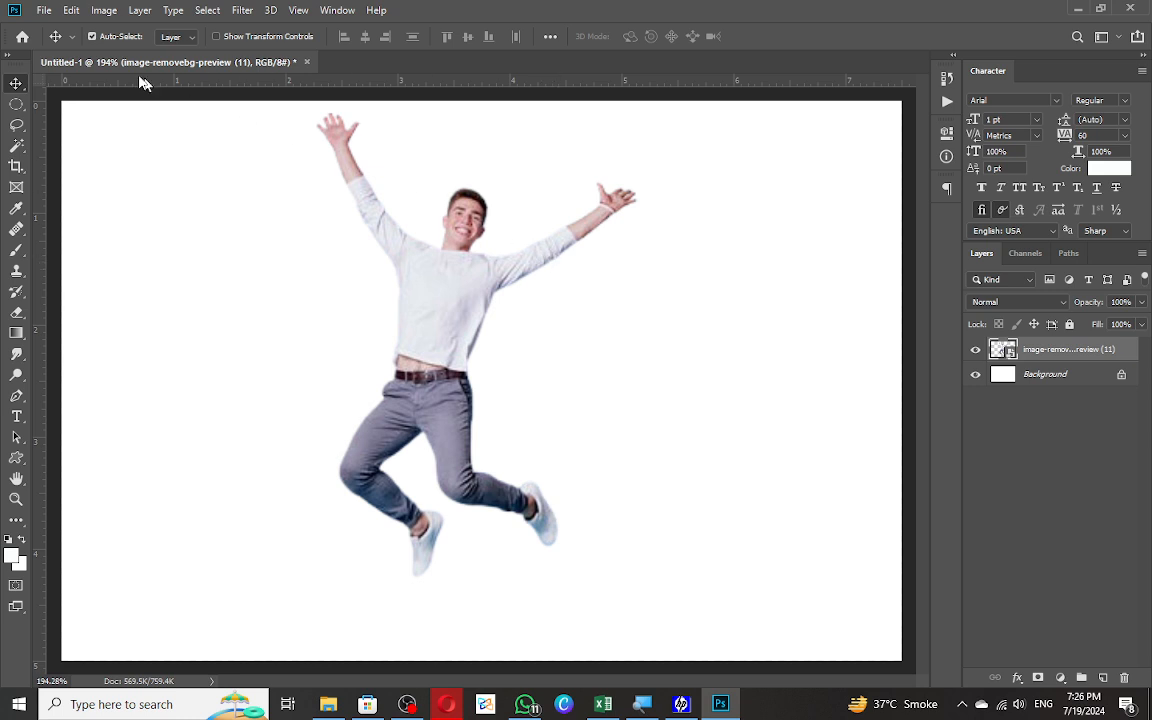
Hide the Background layer to check the cut-out's transparency, and show it again.
click(976, 374)
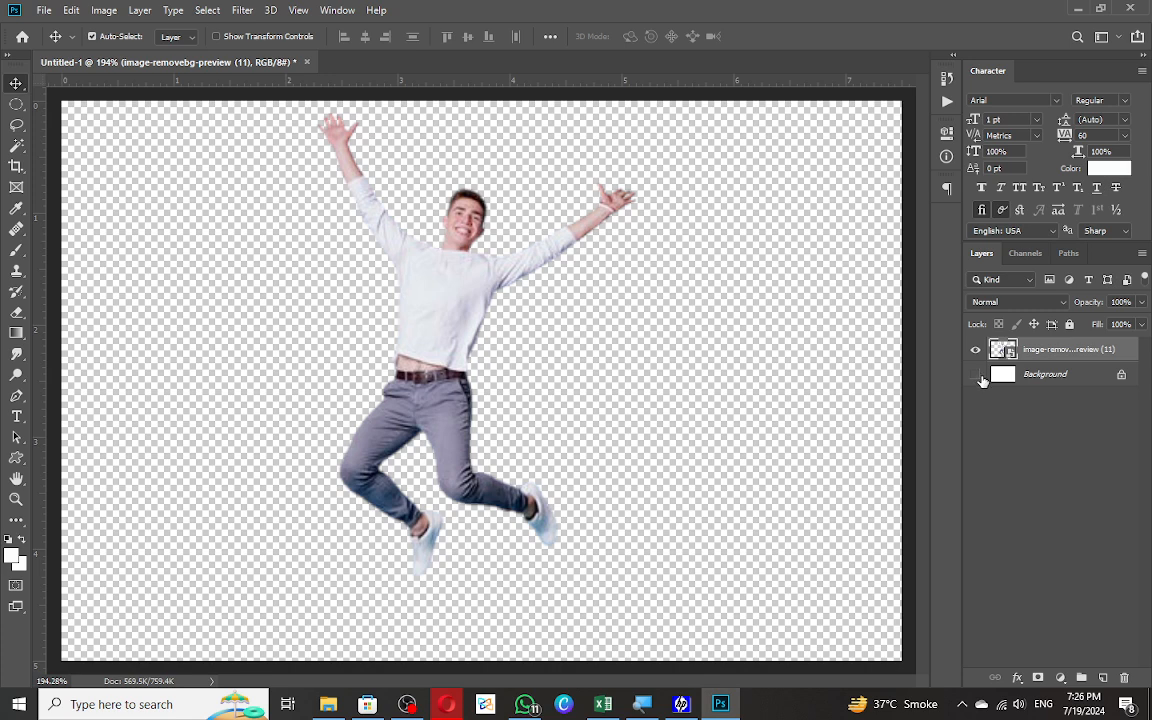
click(976, 374)
click(103, 10)
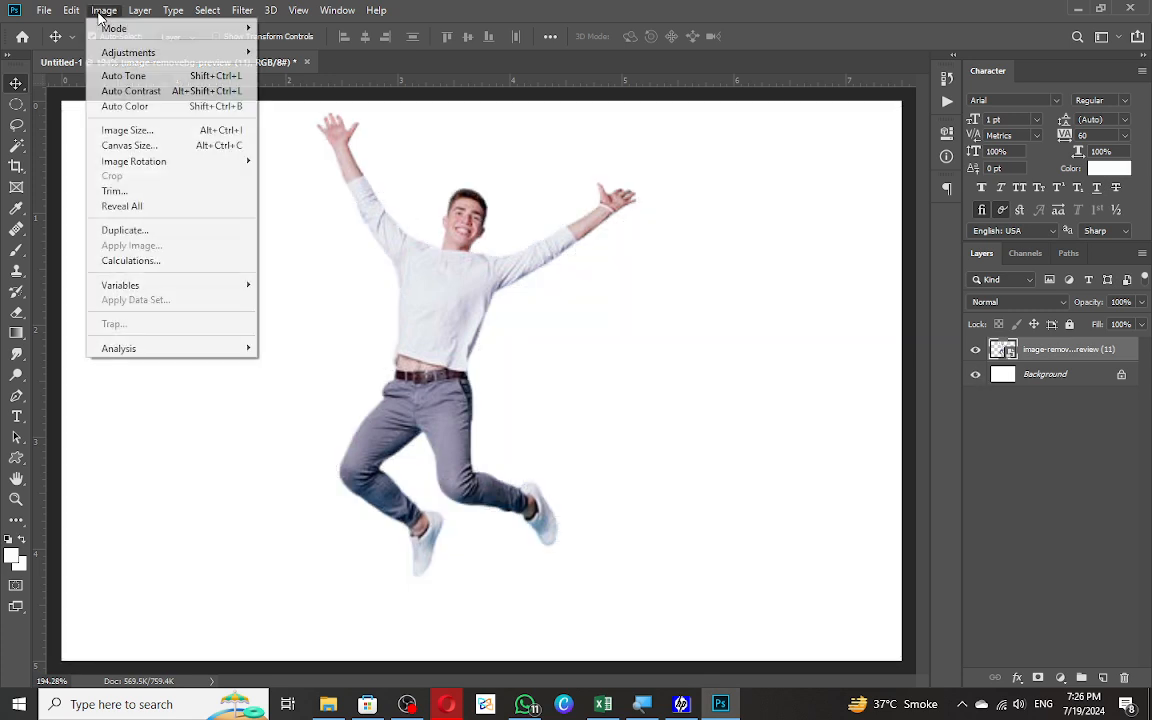
Start Puppet Warp on the jumping man and pin the forearm and wrist of his left arm.
mouse_move(71, 10)
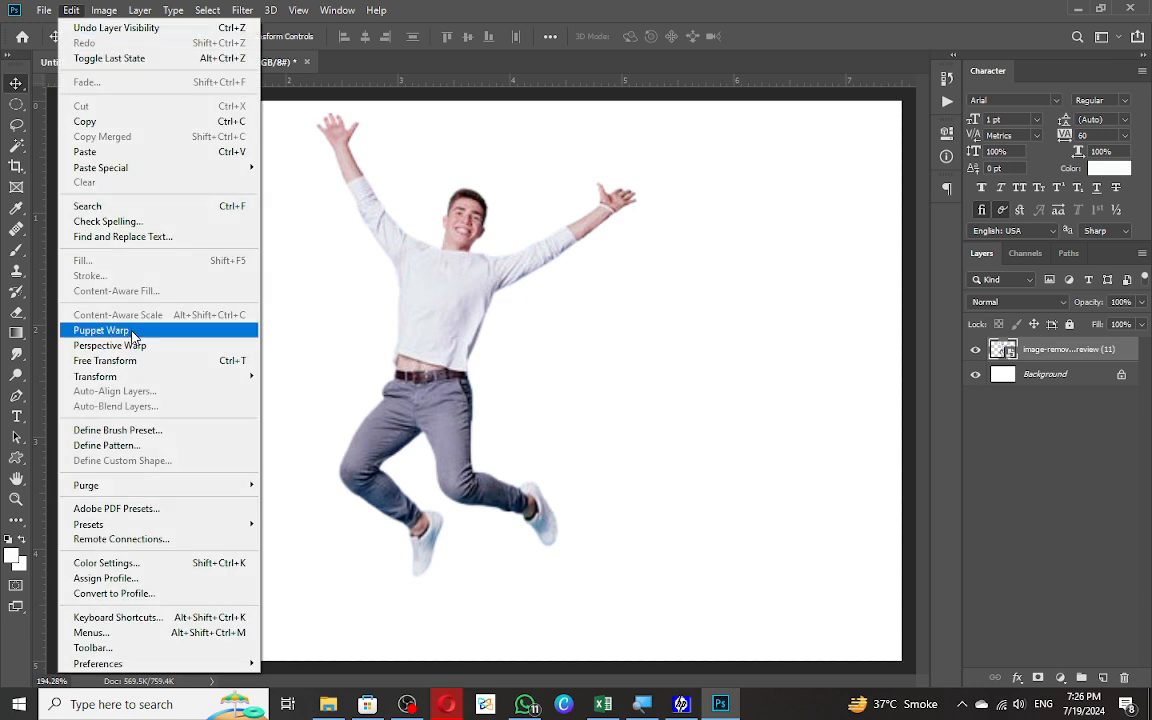
click(133, 331)
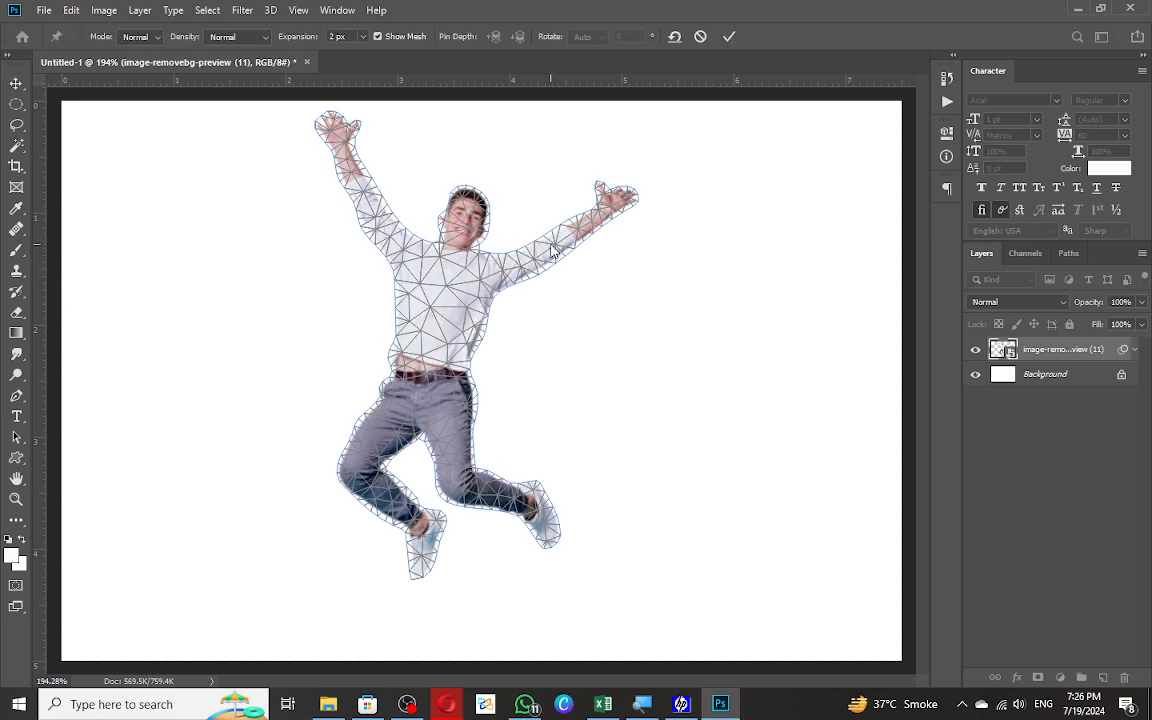
click(546, 241)
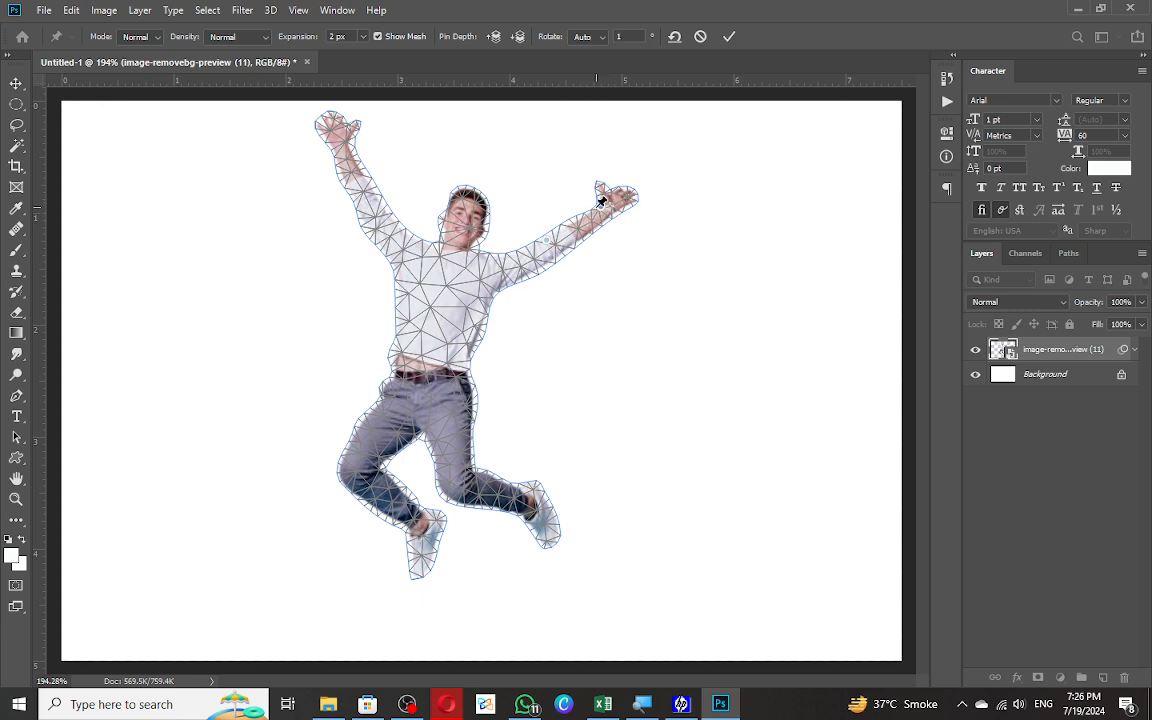
click(604, 209)
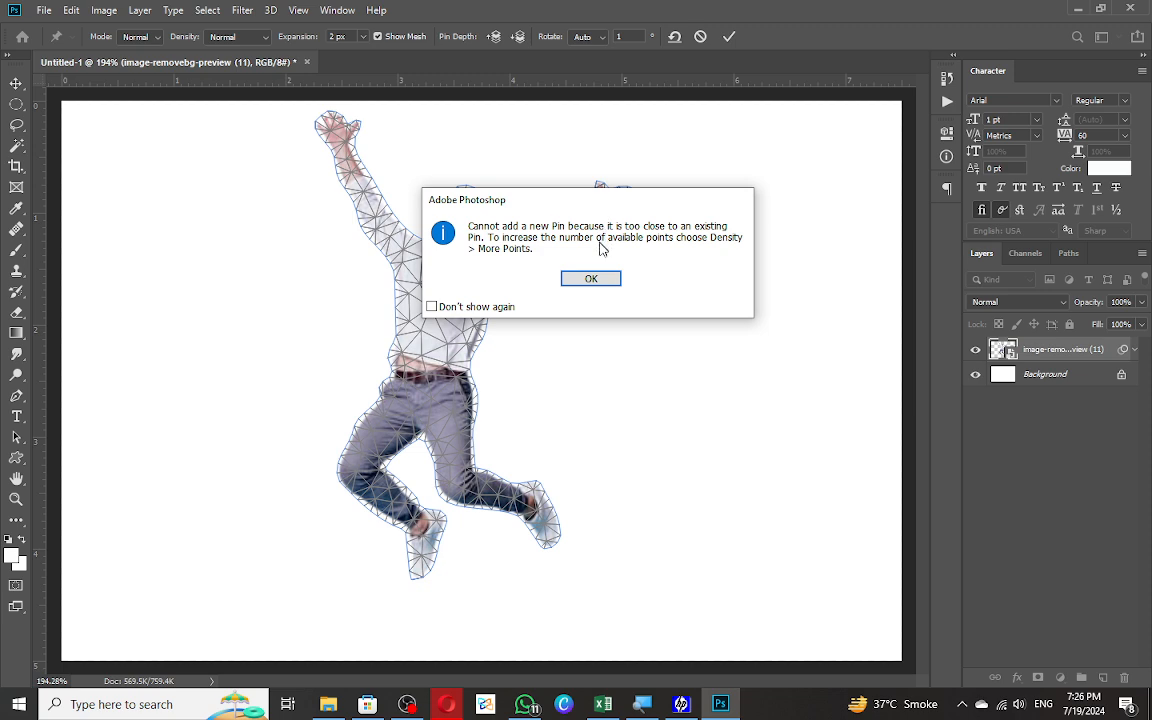
click(586, 281)
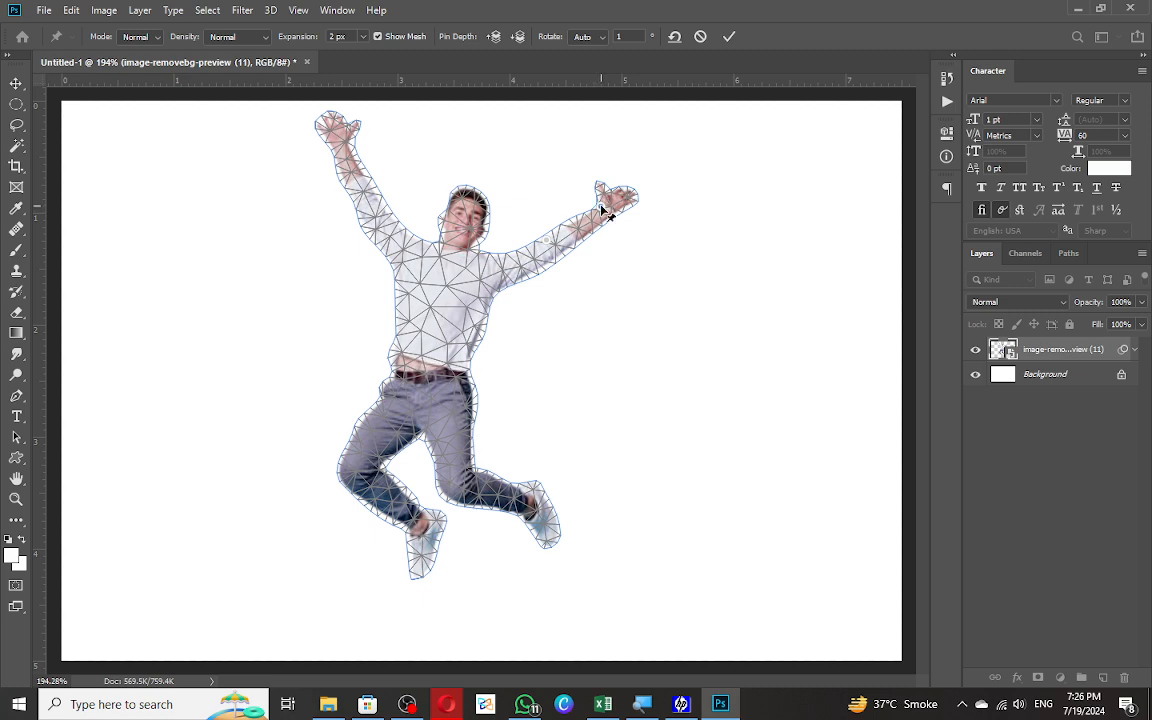
Pin the man's hip and undo the trial bends of his left wrist made before and after it.
mouse_move(604, 211)
mouse_down()
mouse_move(594, 200)
mouse_move(618, 202)
mouse_move(625, 220)
mouse_move(595, 194)
mouse_up()
key(ctrl+z)
click(393, 384)
drag(600, 208, 565, 205)
key(ctrl+z)
Add pins at both shoulders, try bending the left wrist toward the head, and undo the bends.
click(483, 255)
click(401, 251)
drag(603, 209, 555, 207)
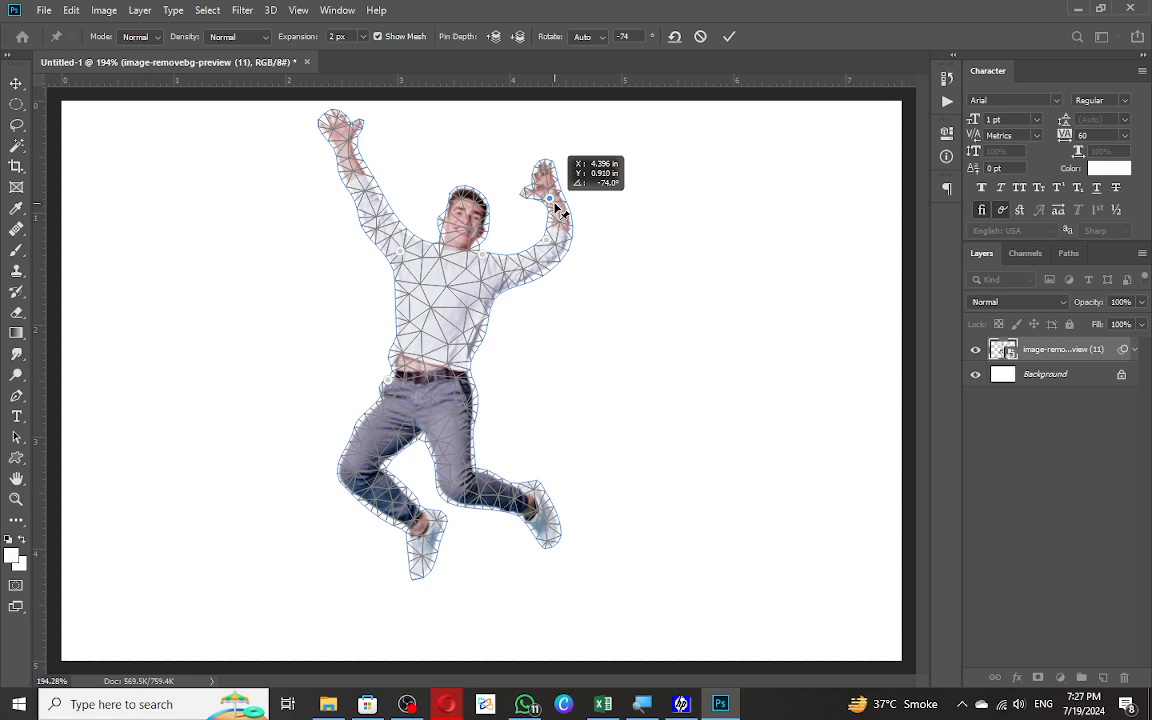
key(ctrl+z)
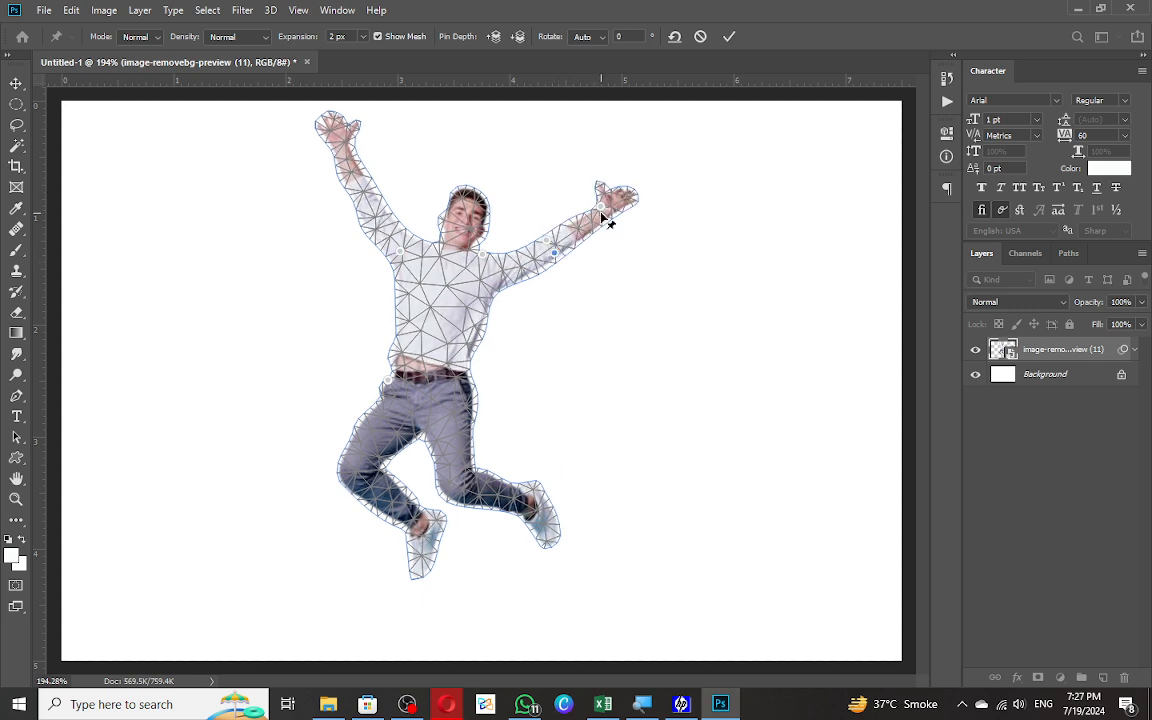
drag(601, 213, 573, 203)
key(ctrl+z)
Pin the left upper arm, bend the left hand inward by about 56°, and apply the Puppet Warp.
click(512, 271)
drag(603, 211, 575, 210)
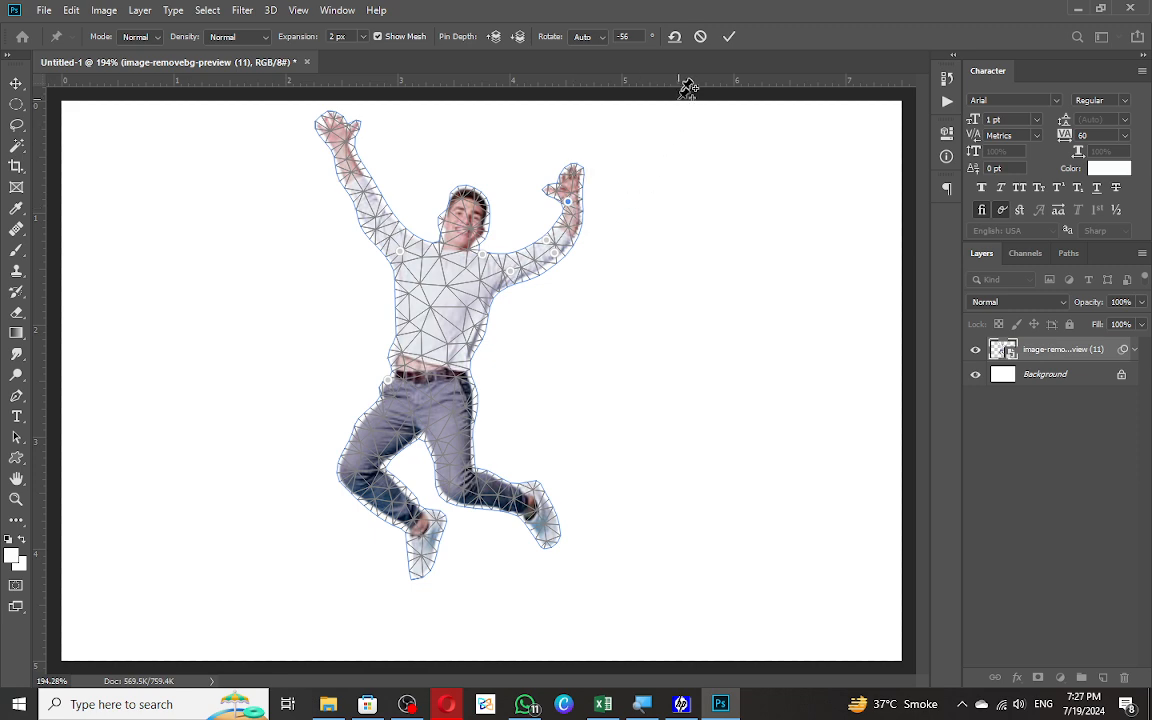
click(727, 40)
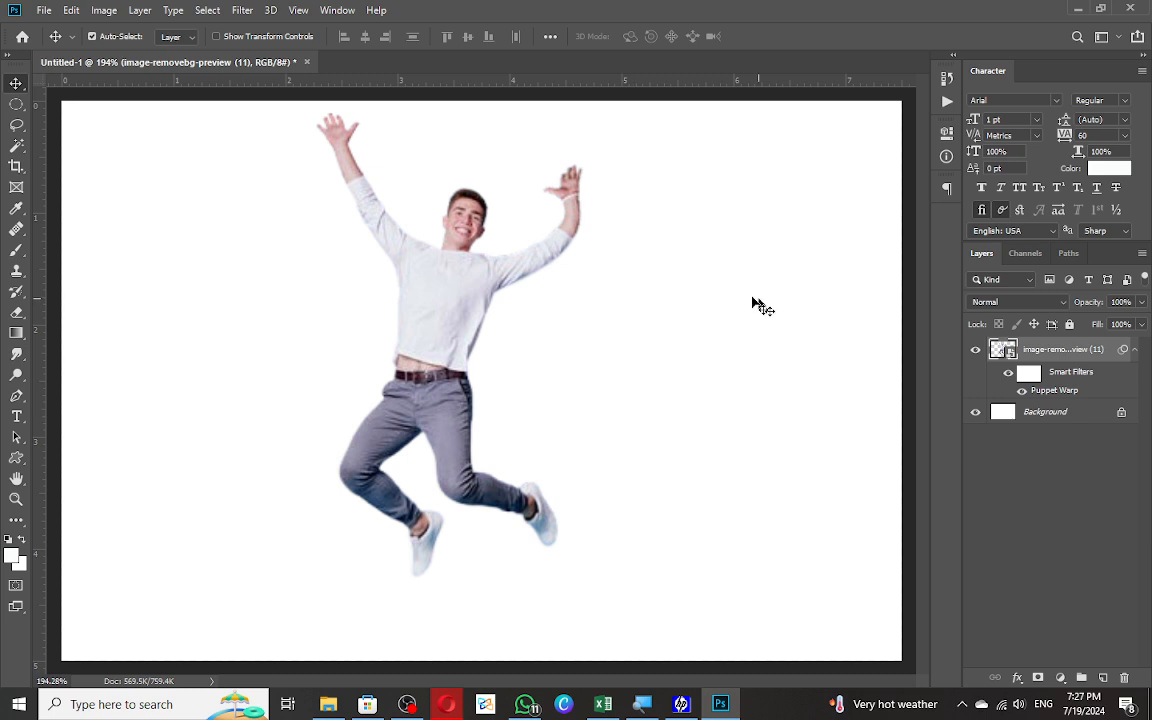
Reopen the layer's Puppet Warp smart filter, pin the left knee and rotate it about 84° so the lower leg points down.
click(71, 10)
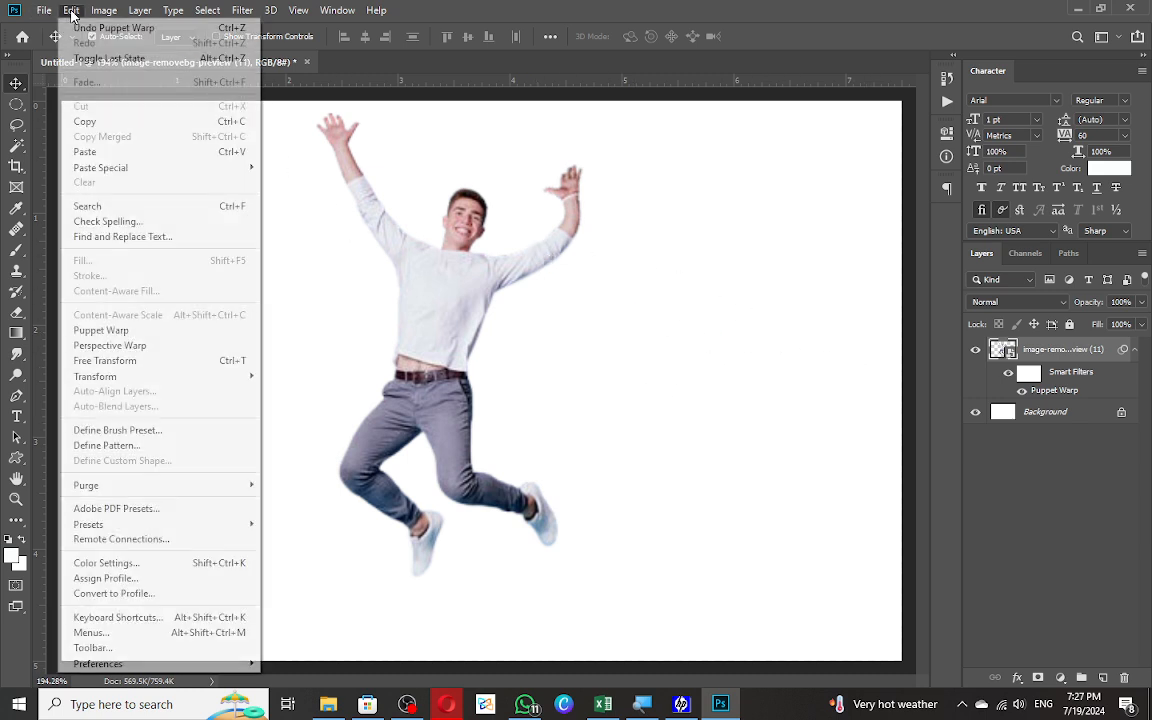
click(1065, 390)
double_click(1065, 390)
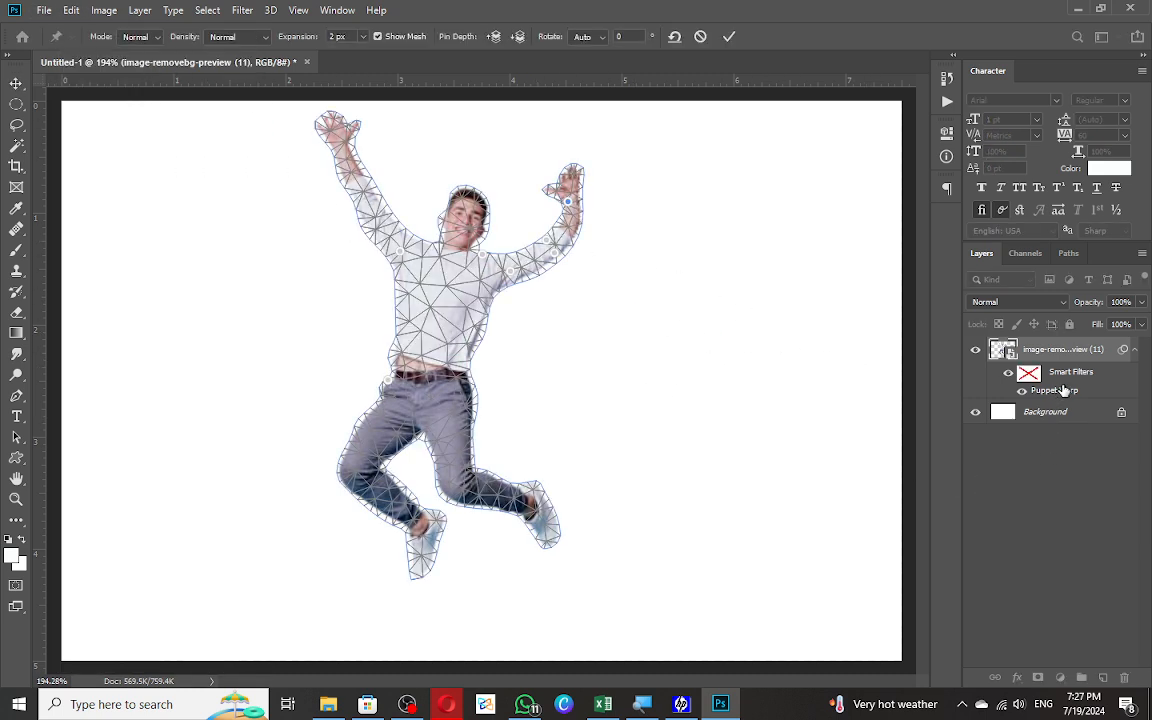
click(452, 481)
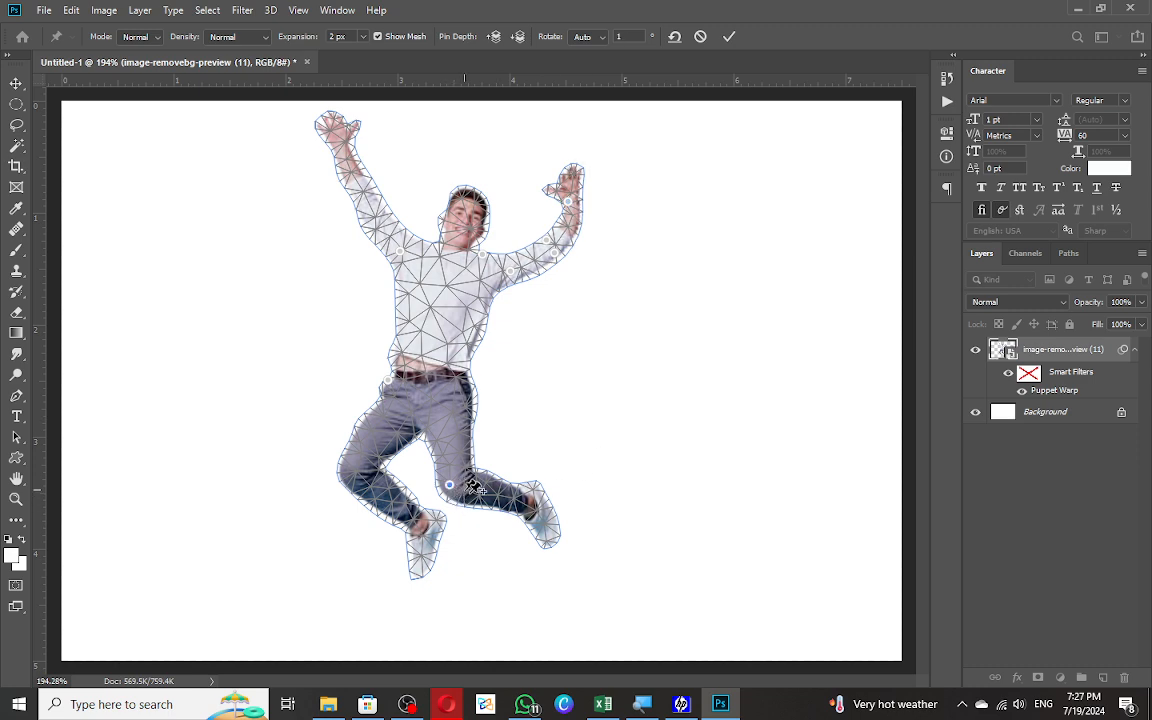
scroll(527, 548, up, 2)
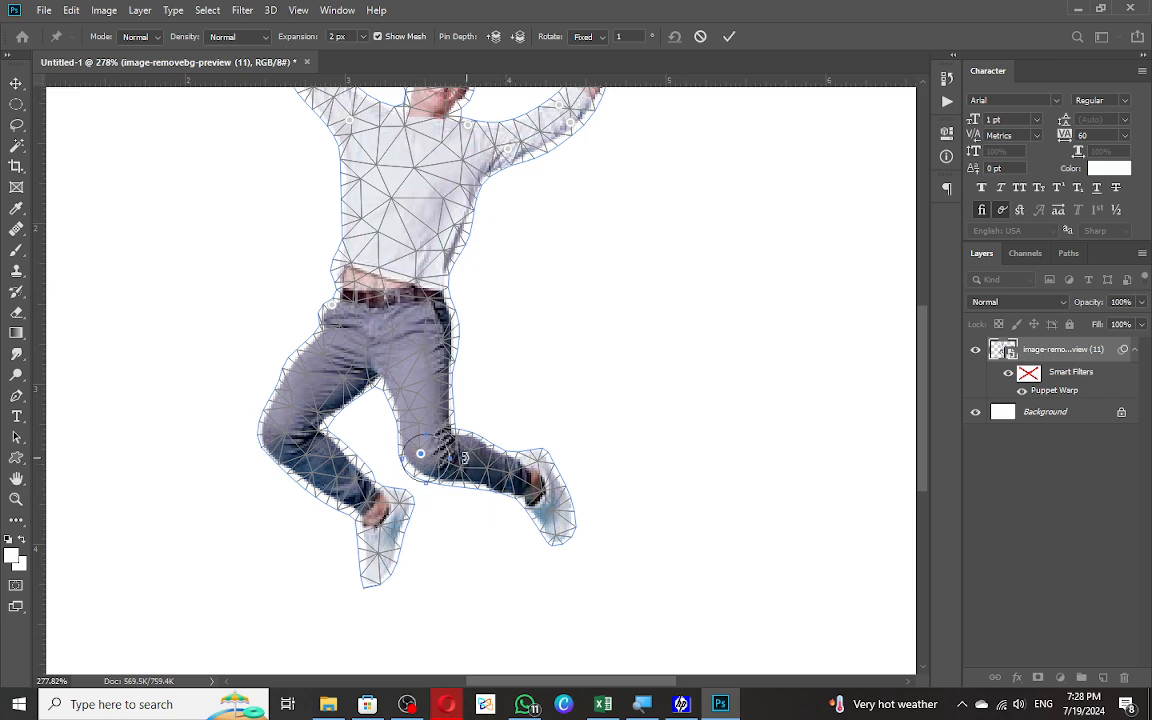
drag(453, 457, 428, 487)
scroll(478, 458, down, 5)
scroll(386, 452, up, 3)
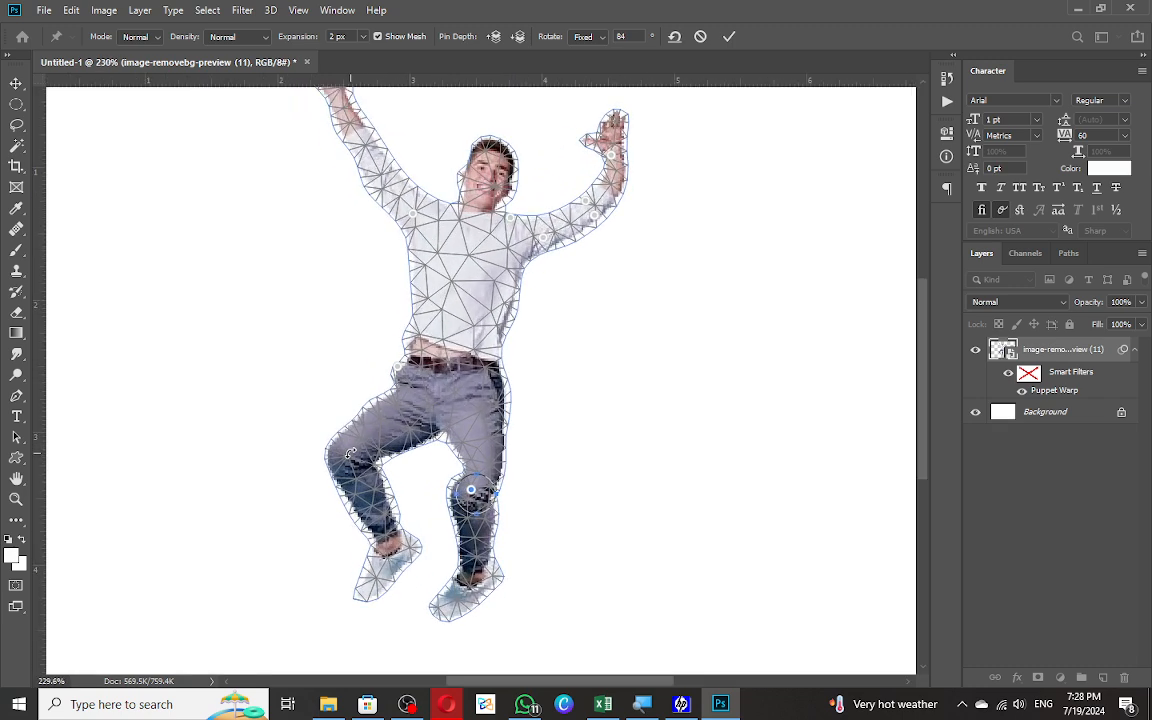
Pin the right knee, pull both ankles down to lengthen the lower legs, and apply the Puppet Warp.
click(340, 448)
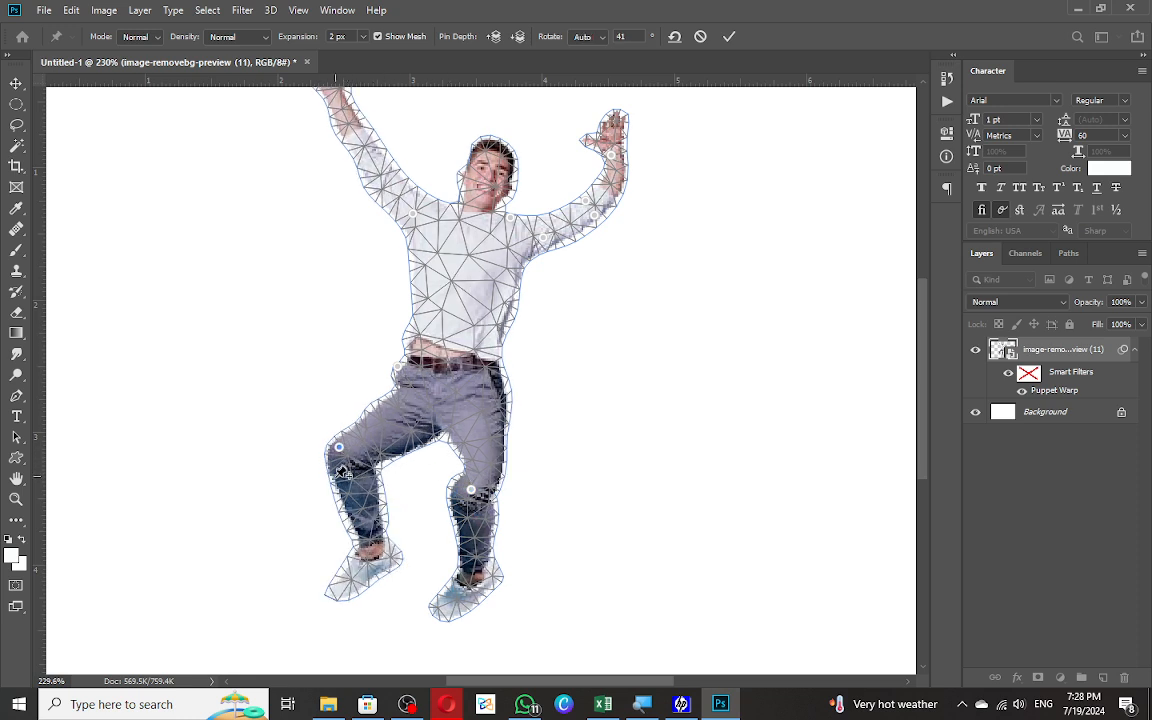
drag(470, 577, 460, 616)
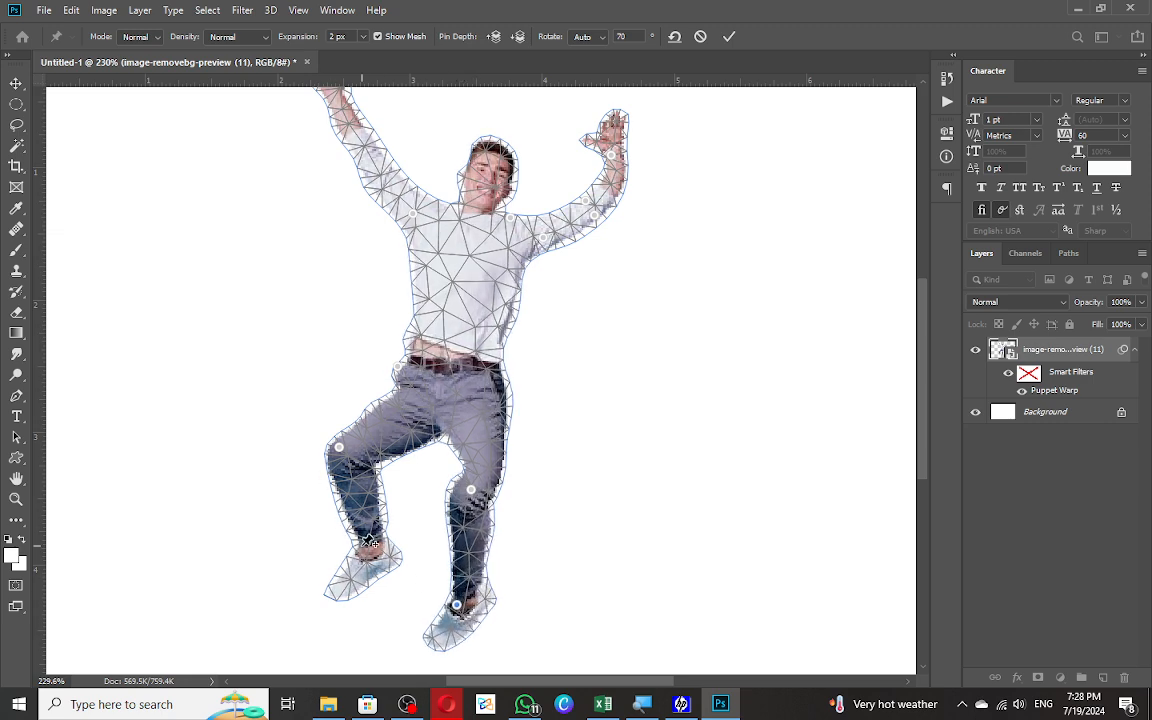
drag(369, 546, 350, 607)
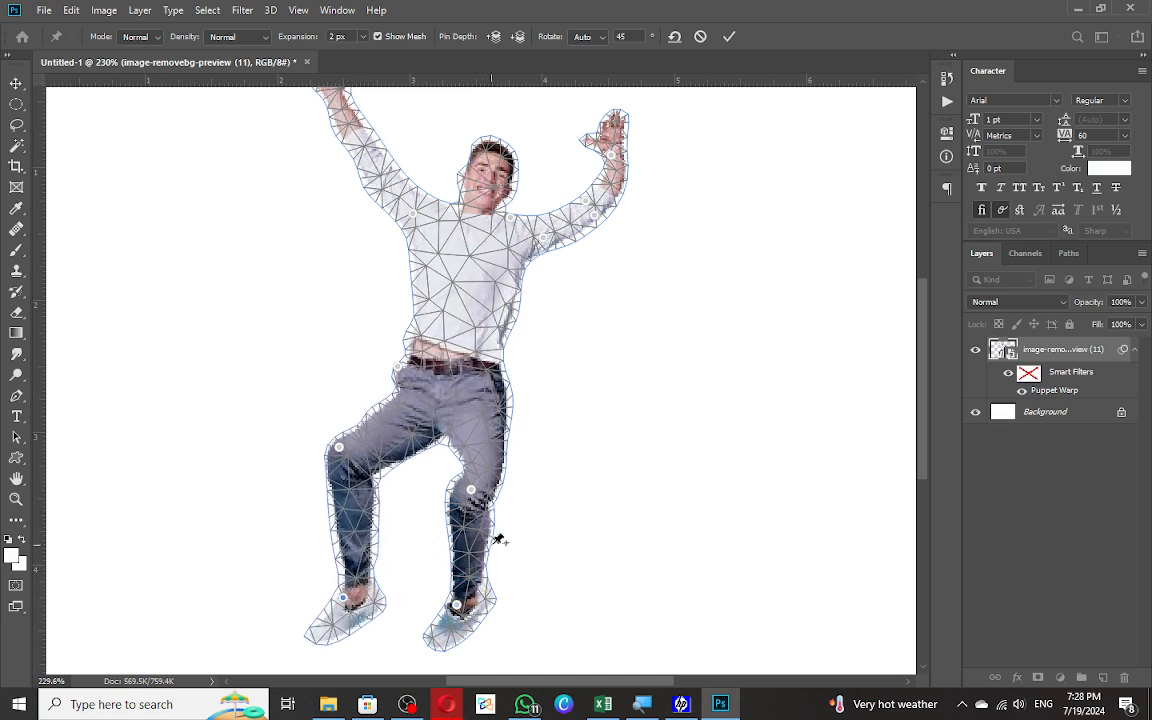
click(728, 37)
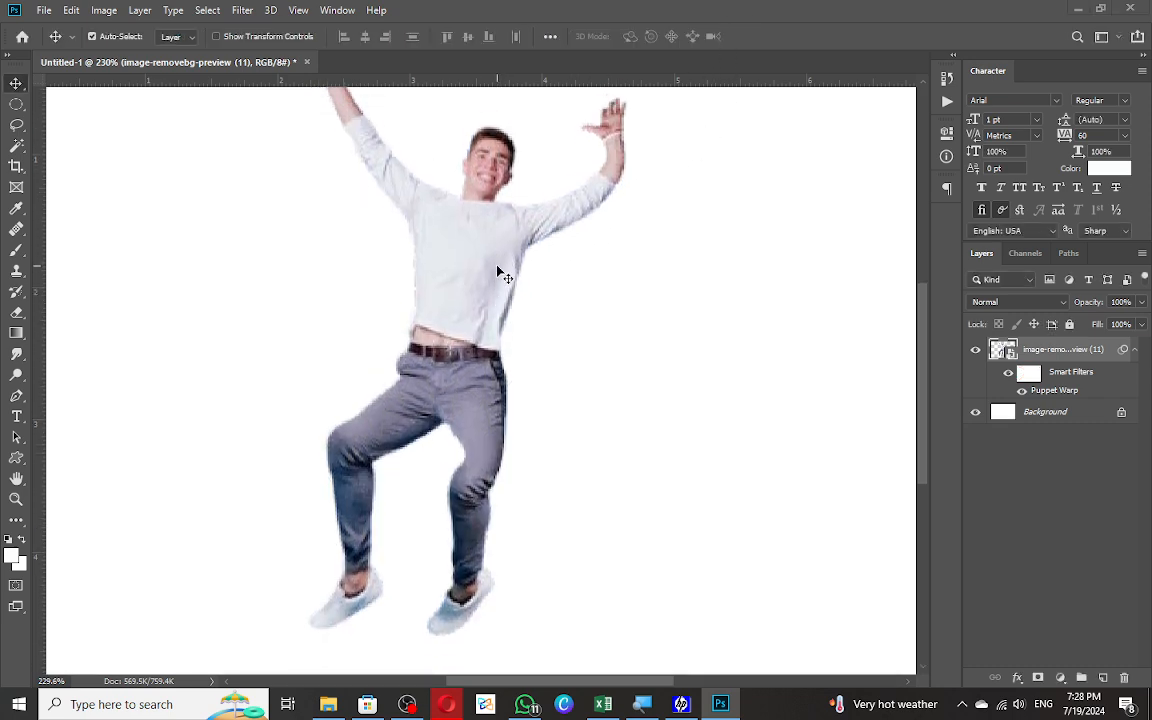
key(ctrl+0)
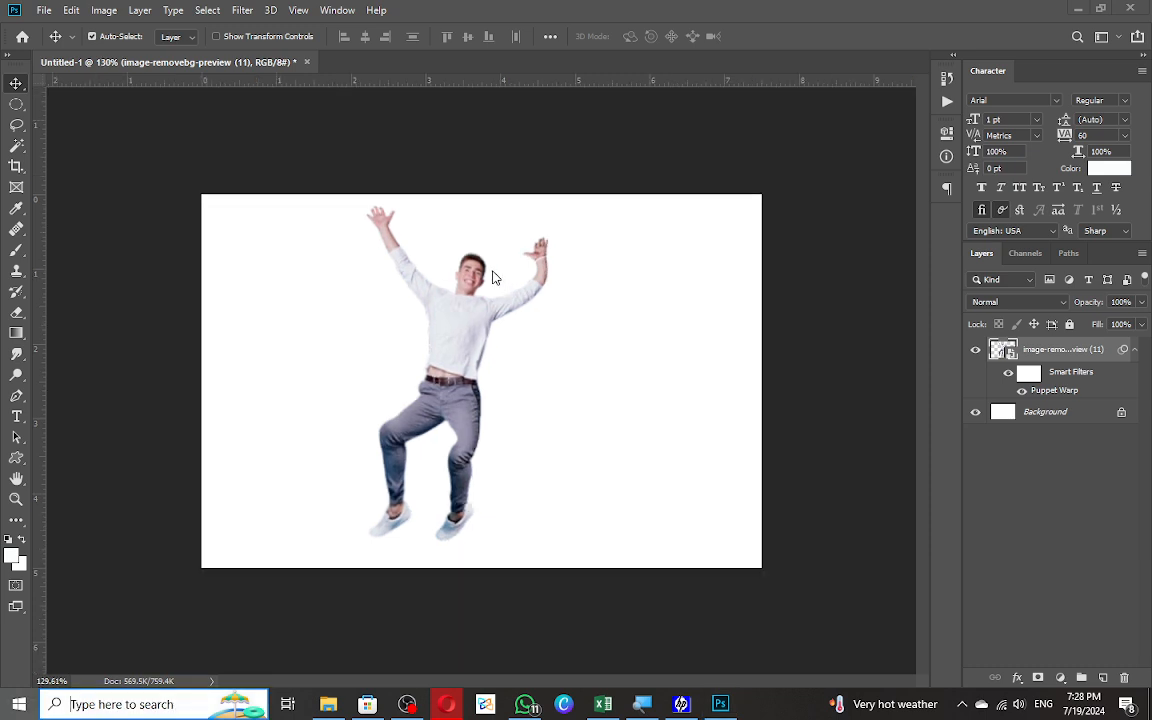
key(super)
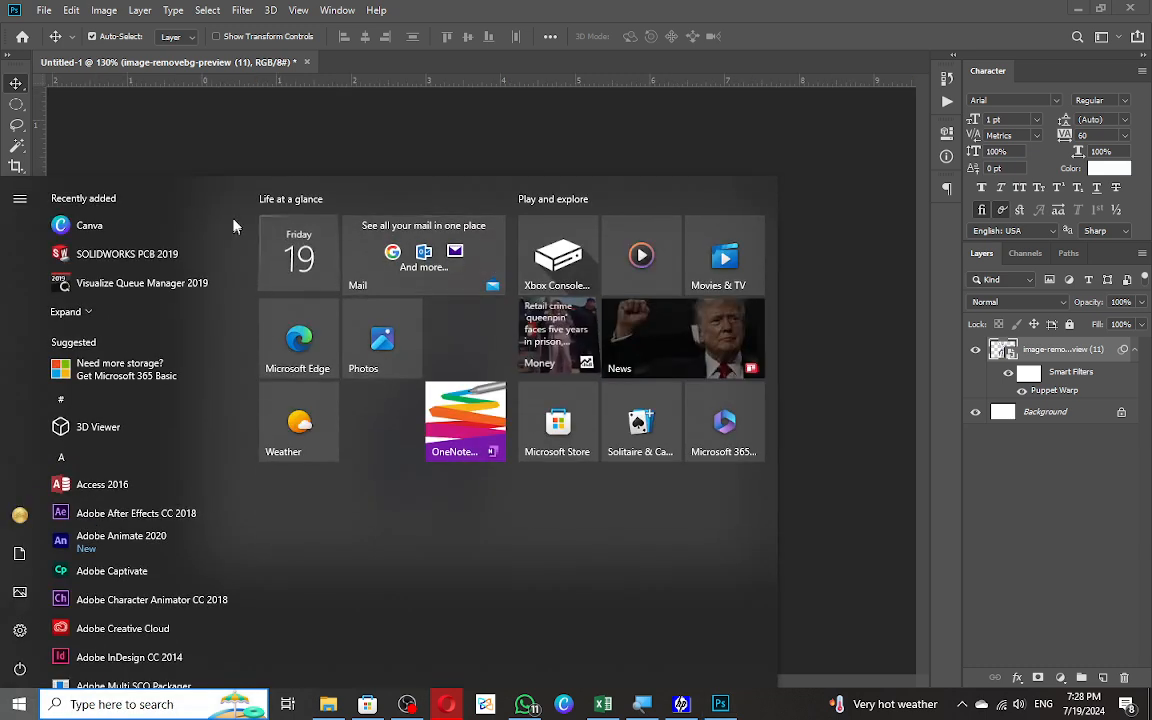
click(240, 138)
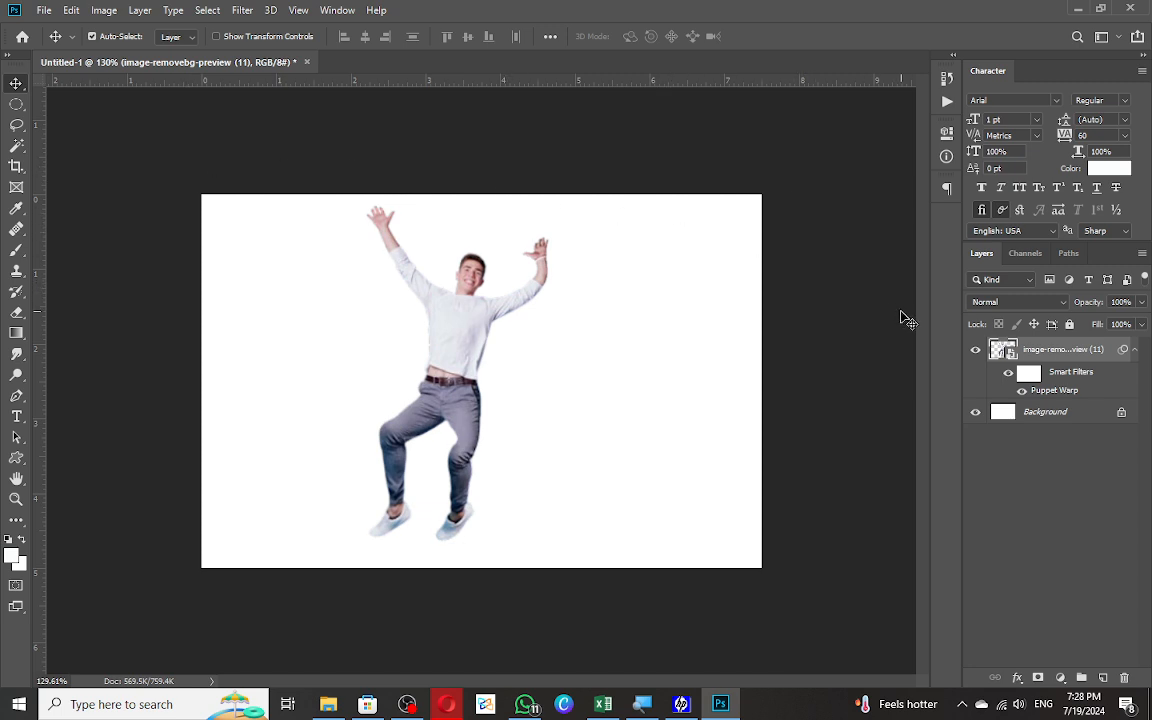
Delete the warped cut-out layer so only the white Background remains.
key(Delete)
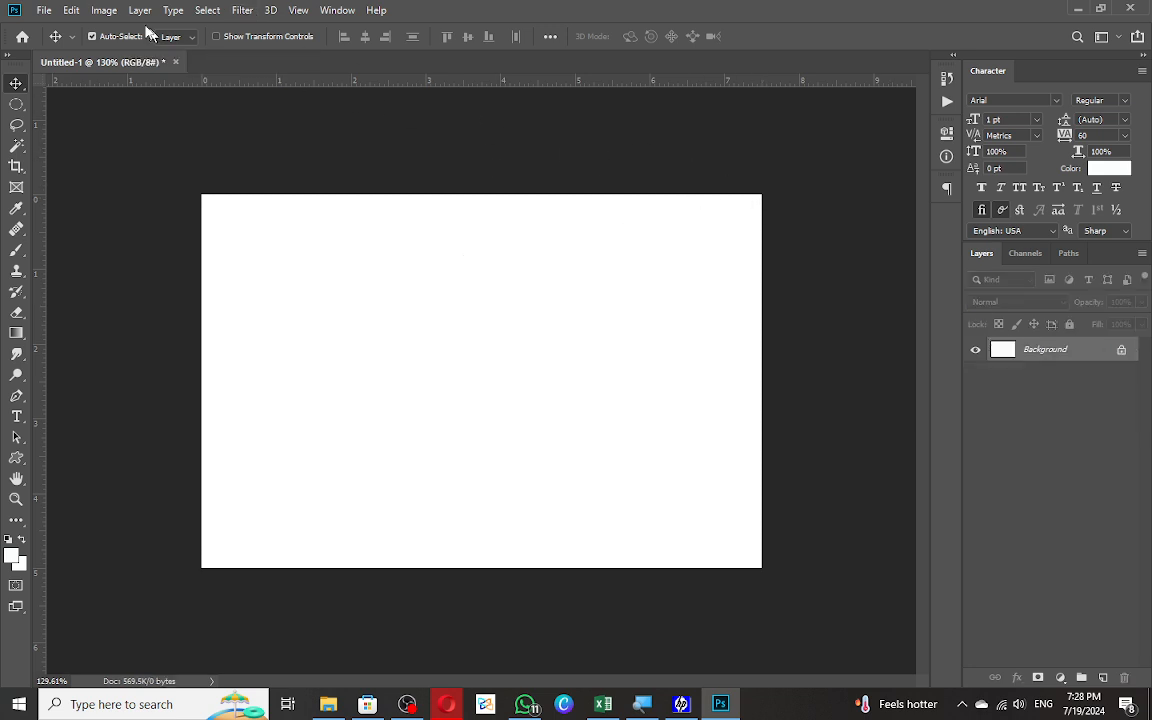
click(71, 10)
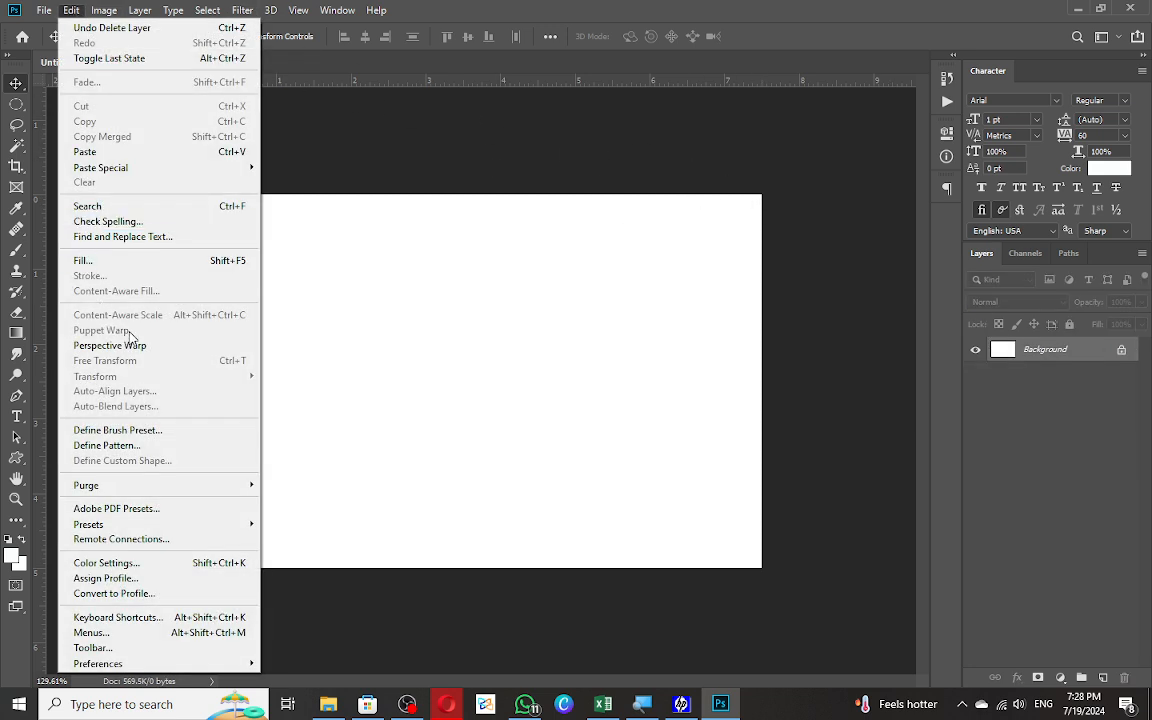
click(394, 345)
Switch to the Opera browser and search Google Images for "bus picture".
key(alt+Tab)
click(414, 46)
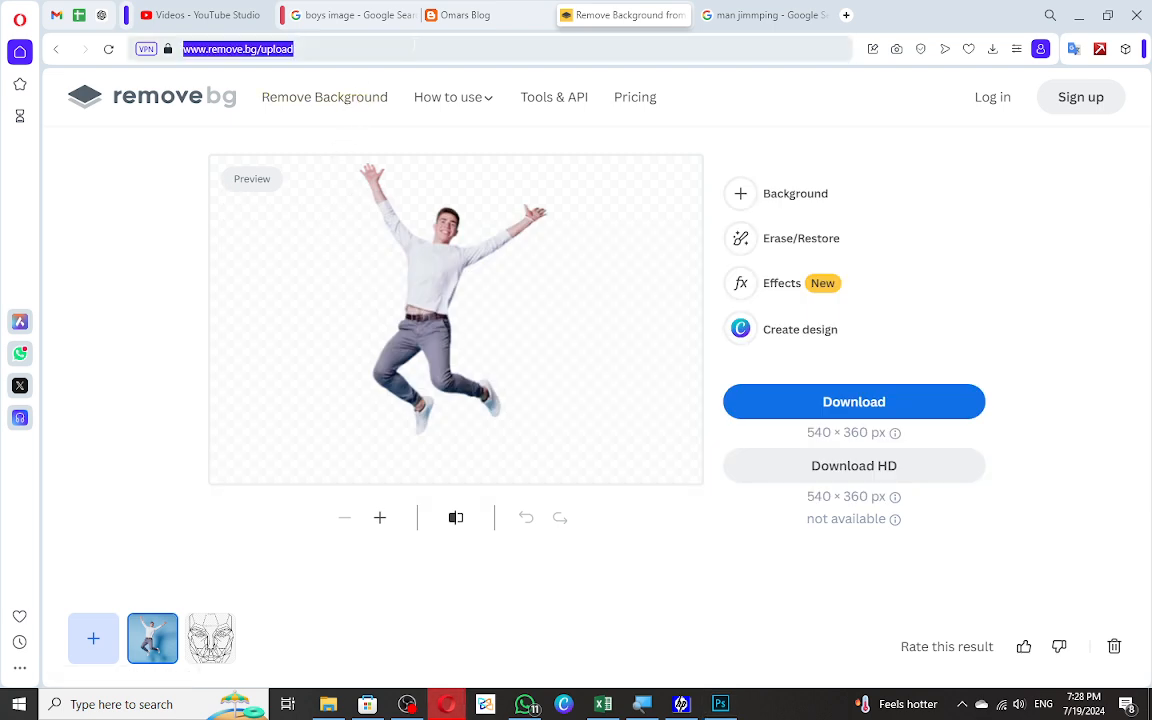
text(b)
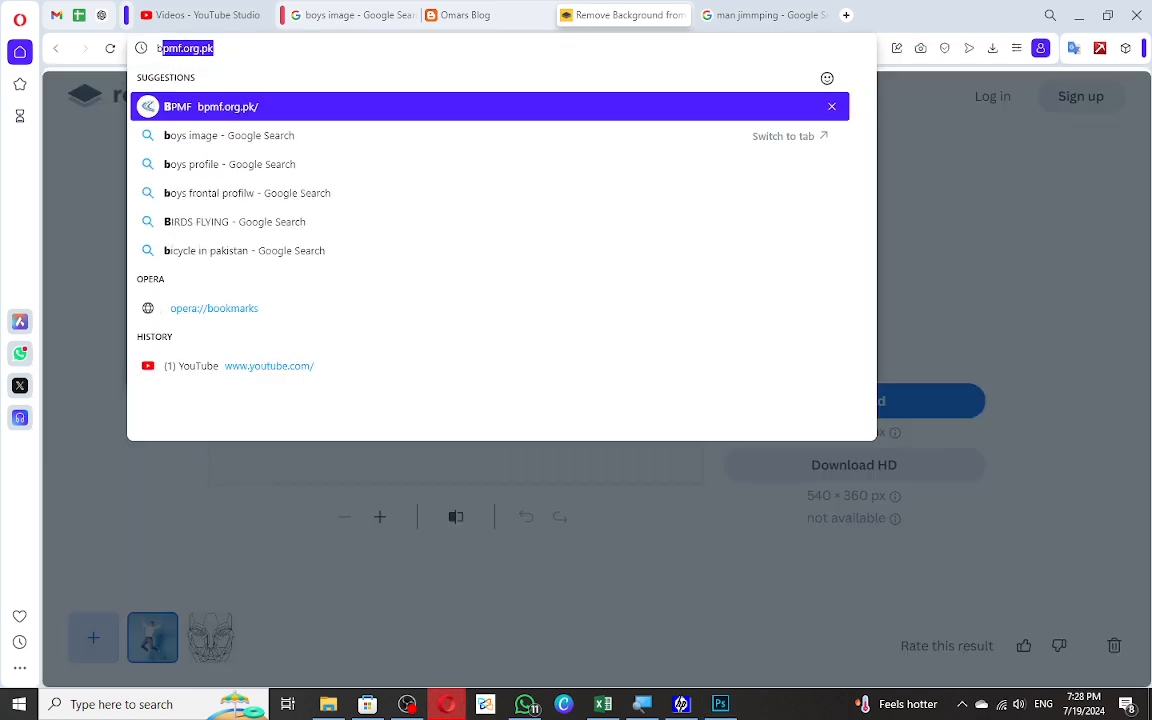
text(us picture)
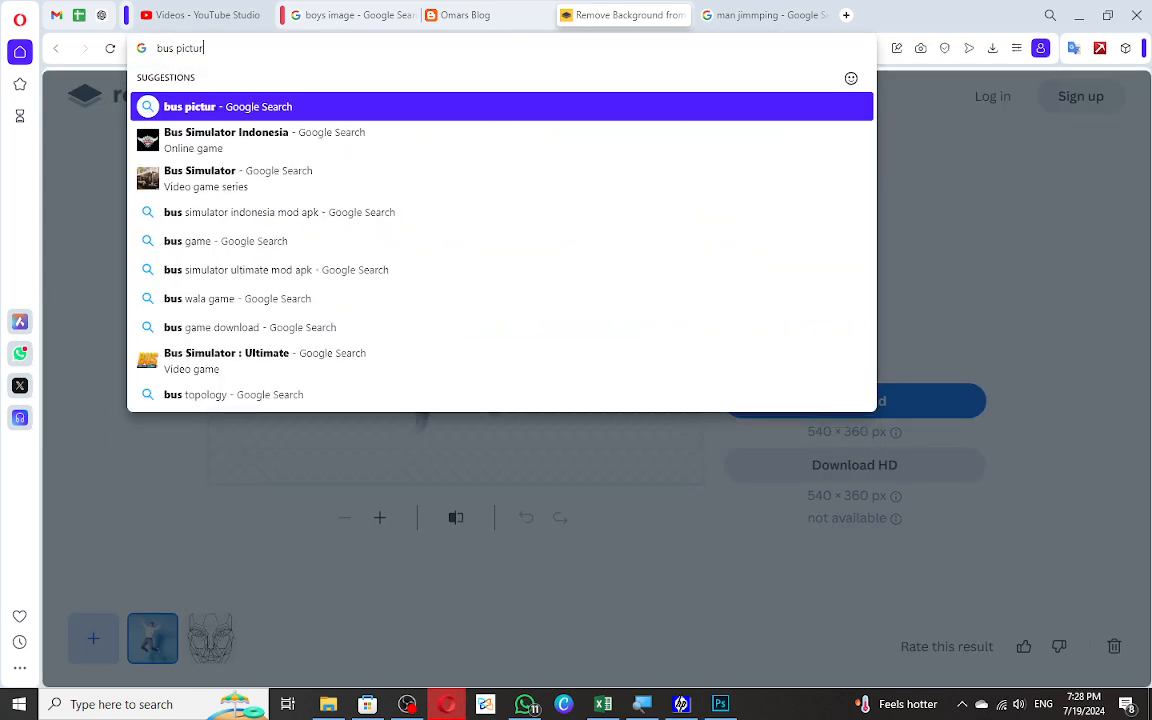
key(Return)
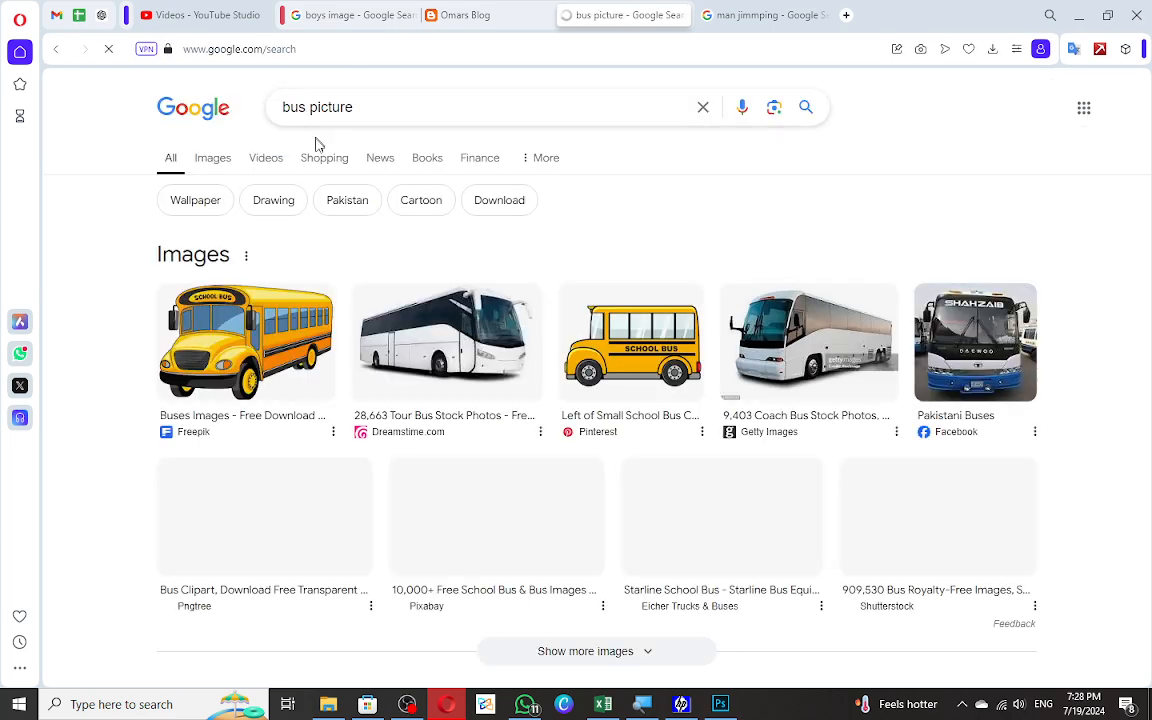
click(214, 163)
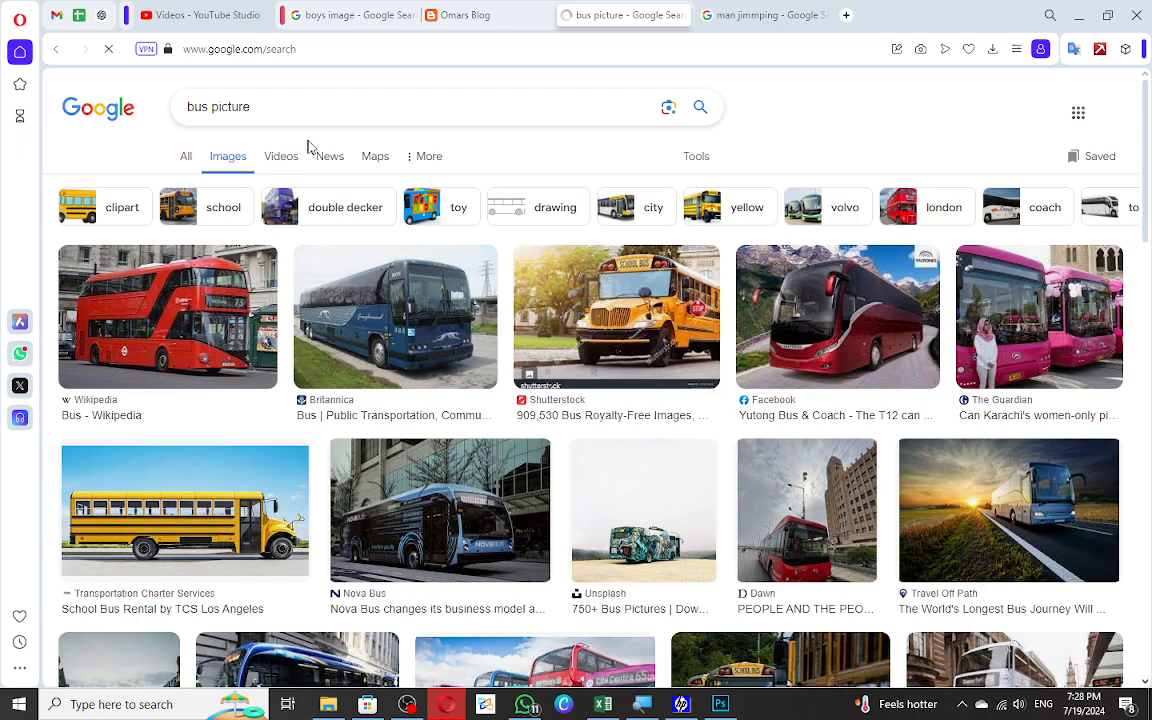
Open the Wikipedia result of the red double-decker bus and copy its image.
click(176, 302)
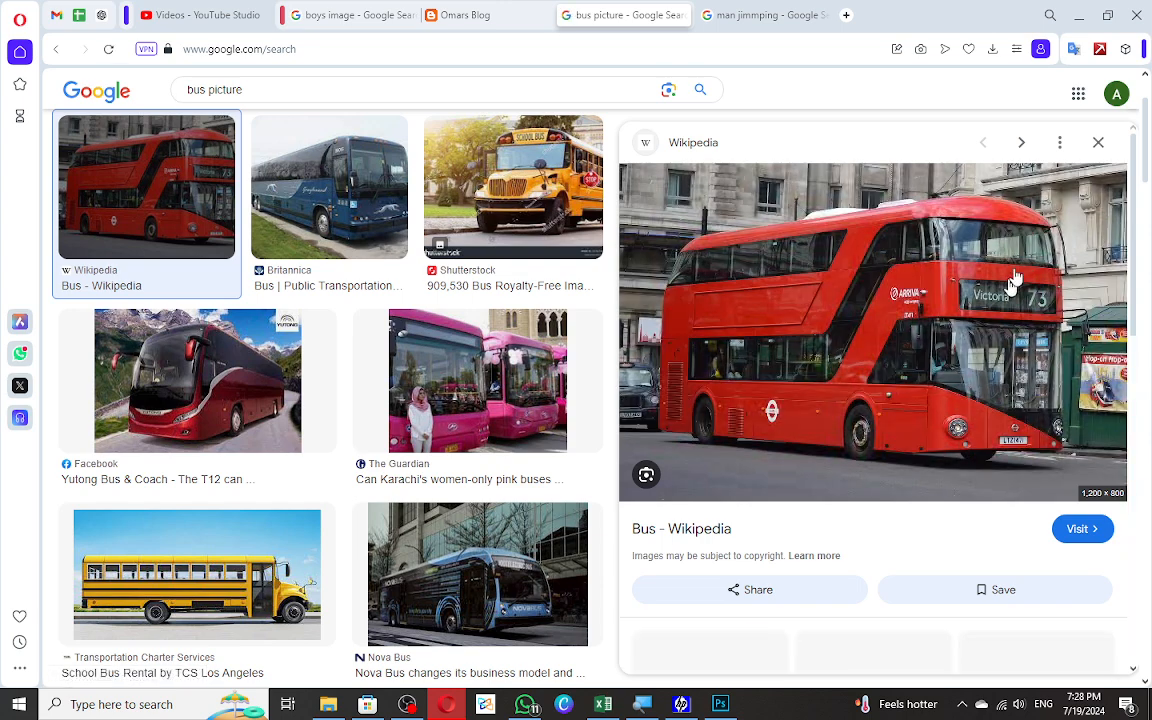
right_click(780, 262)
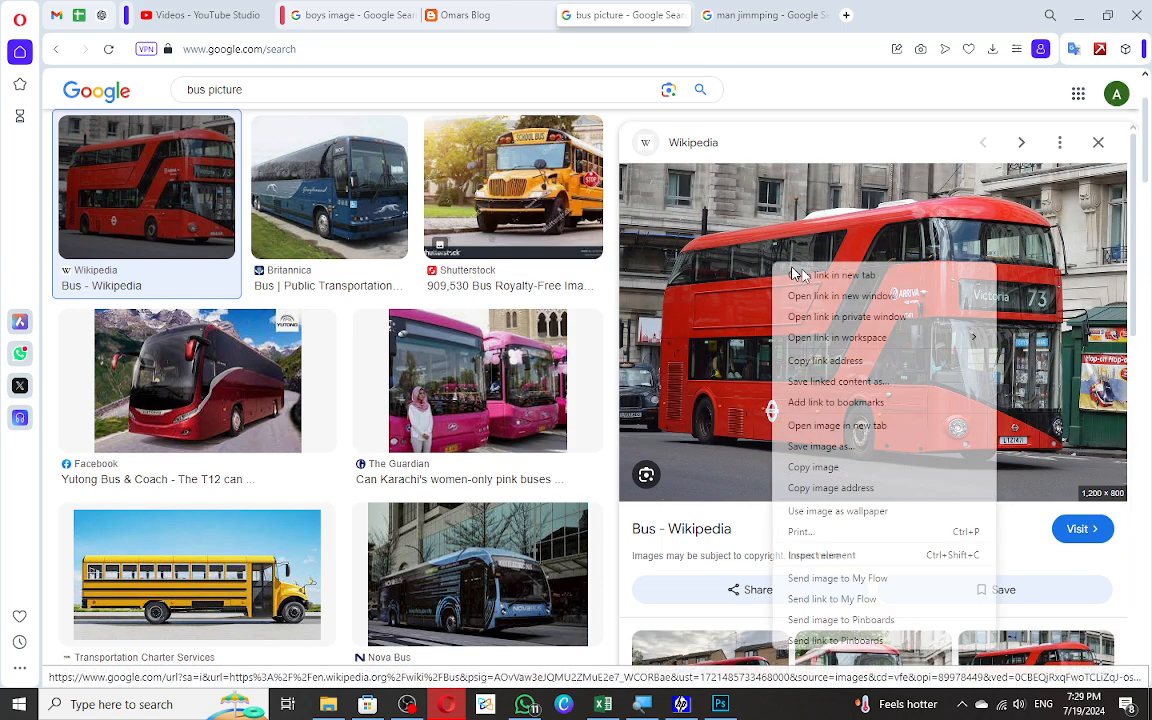
click(834, 468)
Paste the bus photo into the existing Photoshop document, and quit without saving it.
key(alt+Tab)
key(ctrl+v)
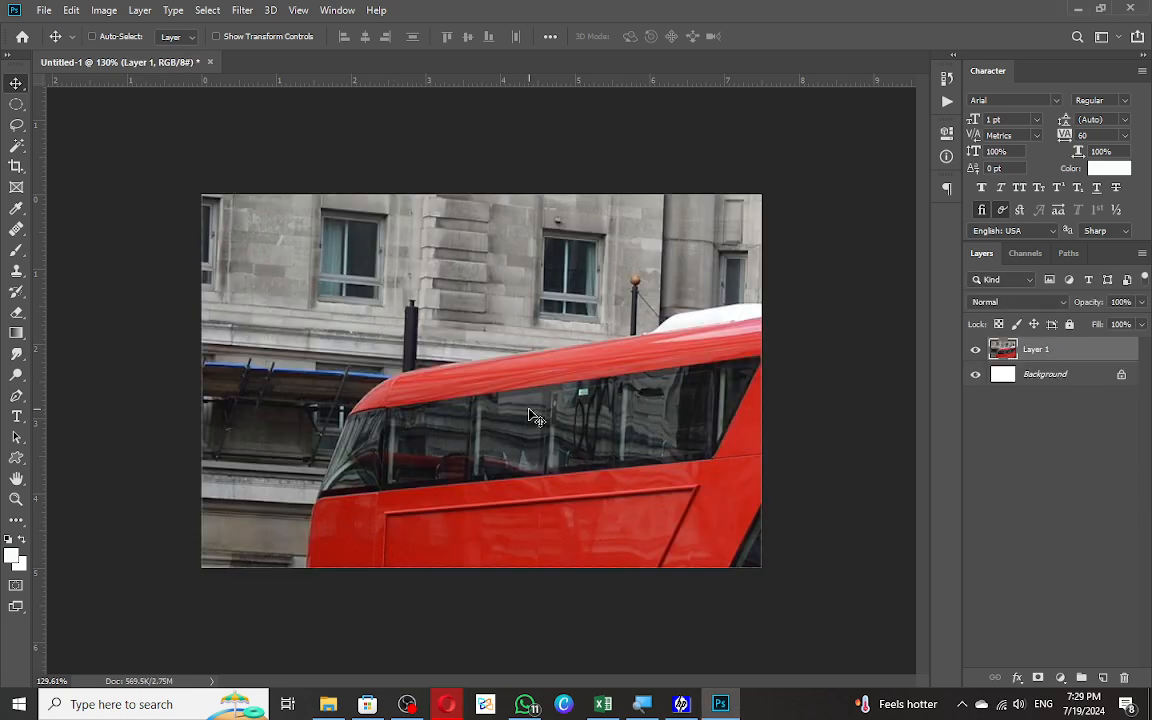
key(ctrl+q)
click(569, 268)
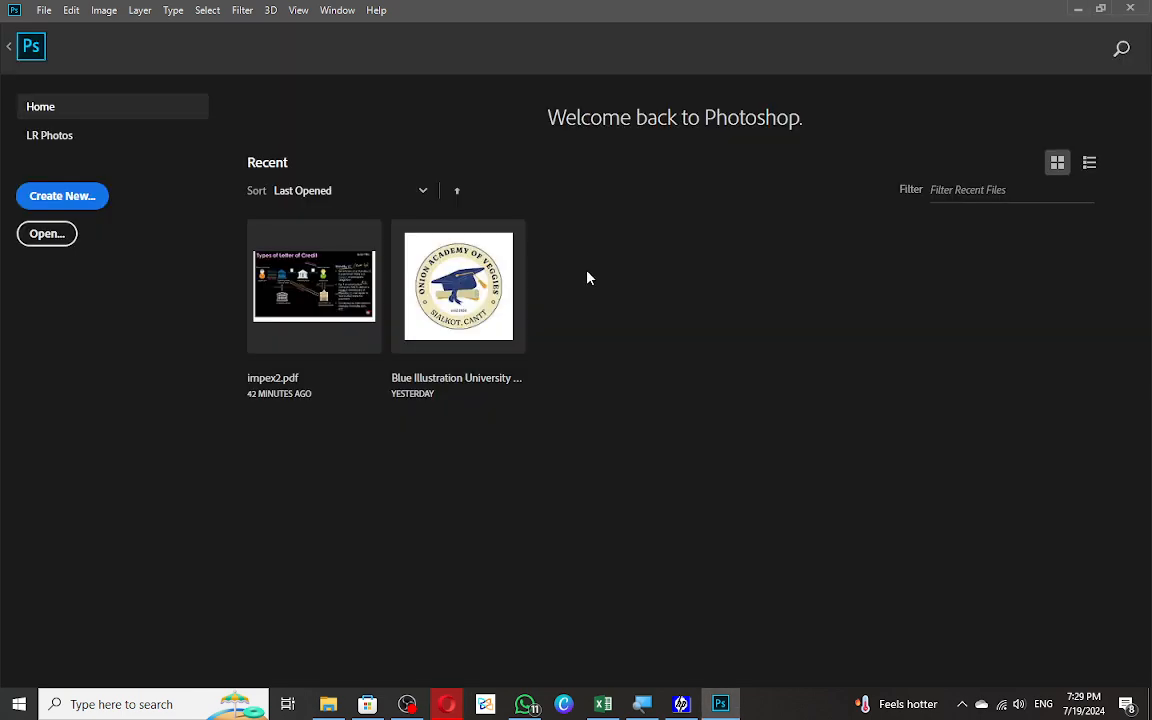
Relaunch Photoshop and paste the copied bus photo into a new 1200 x 800 px document made from the Clipboard preset.
key(super+d)
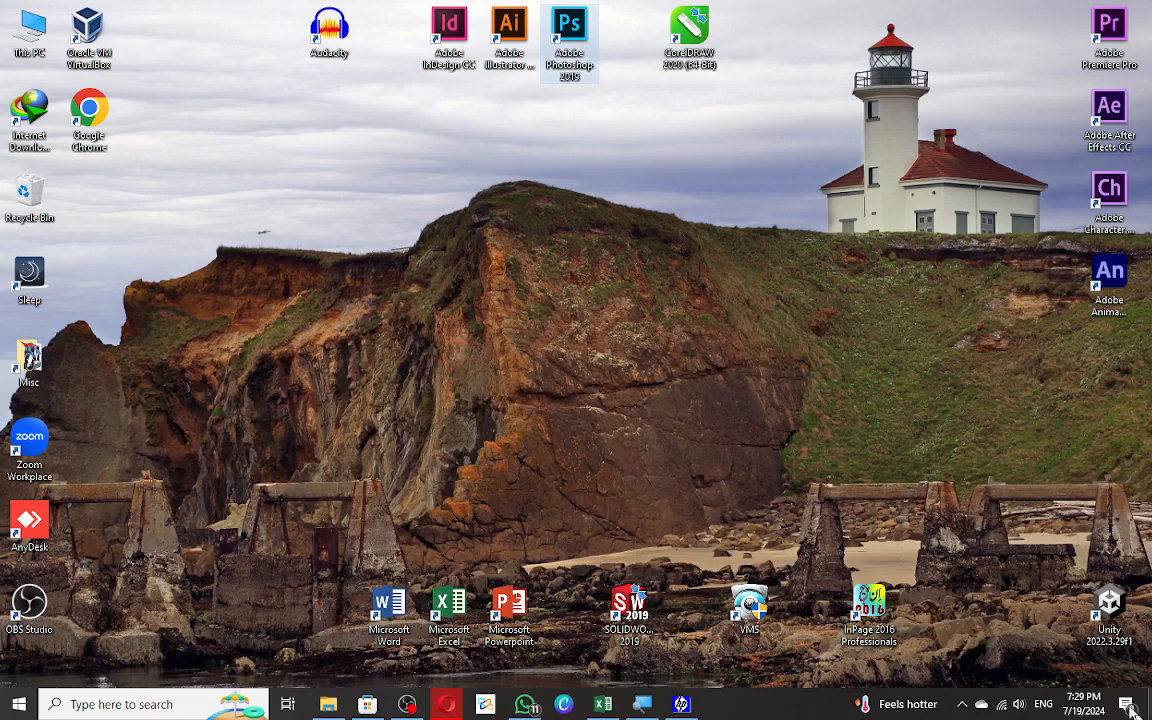
double_click(562, 48)
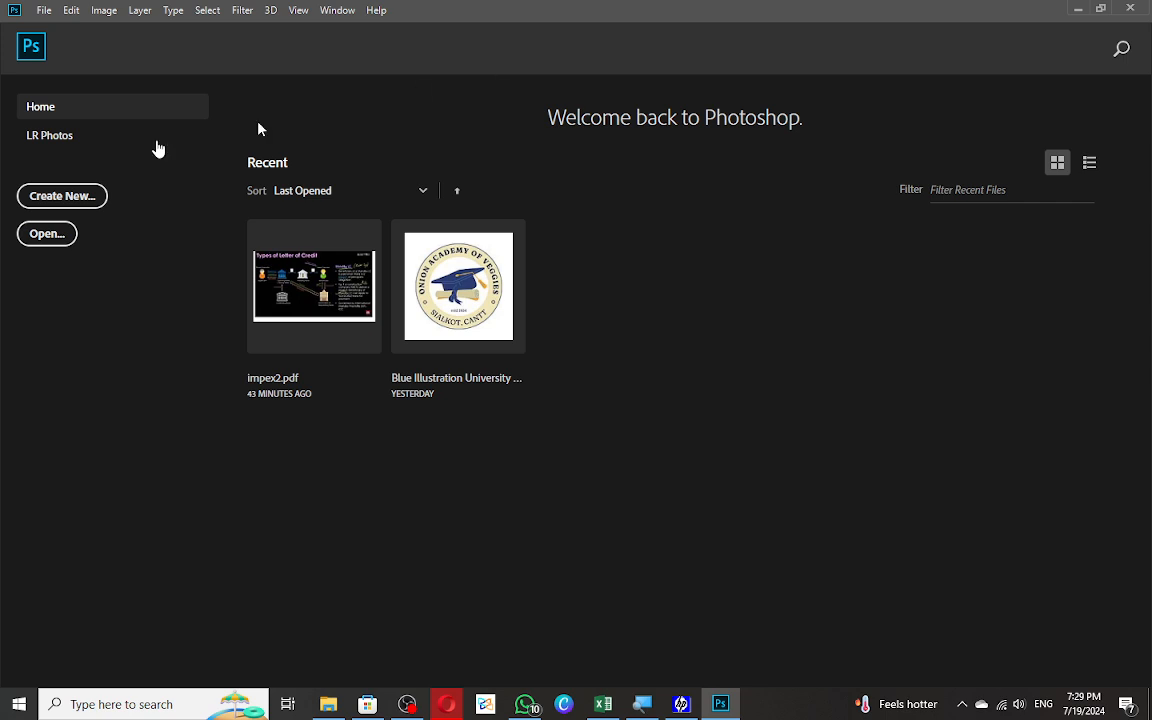
click(60, 196)
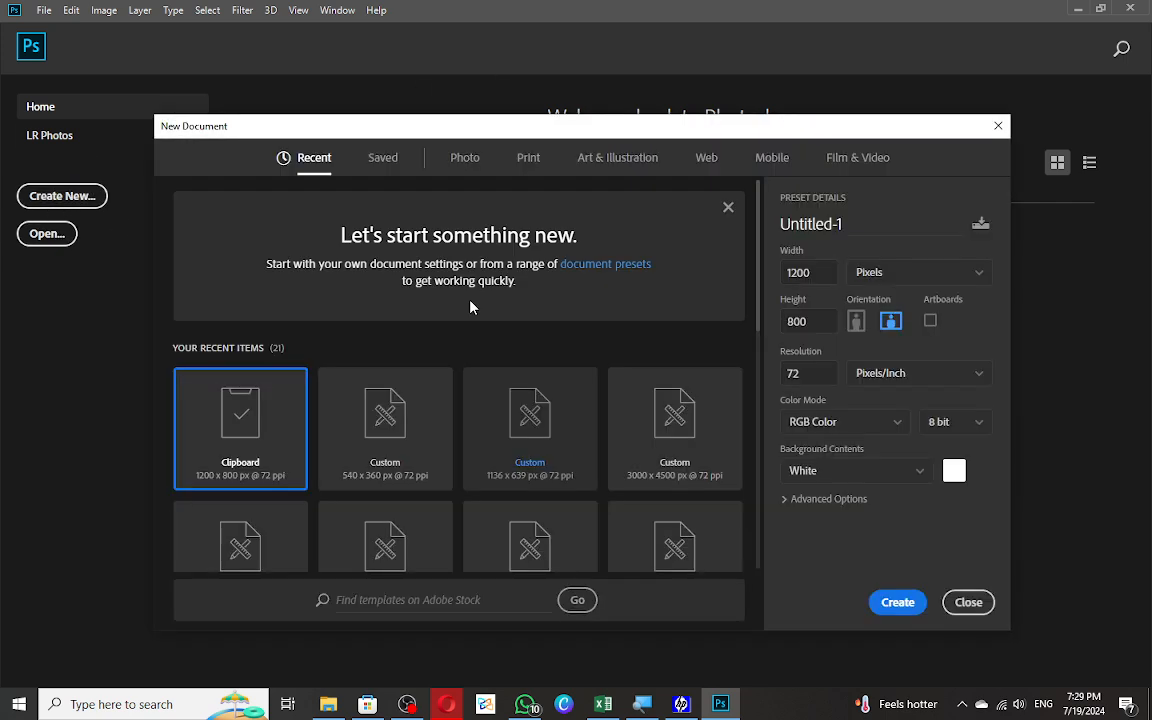
click(897, 602)
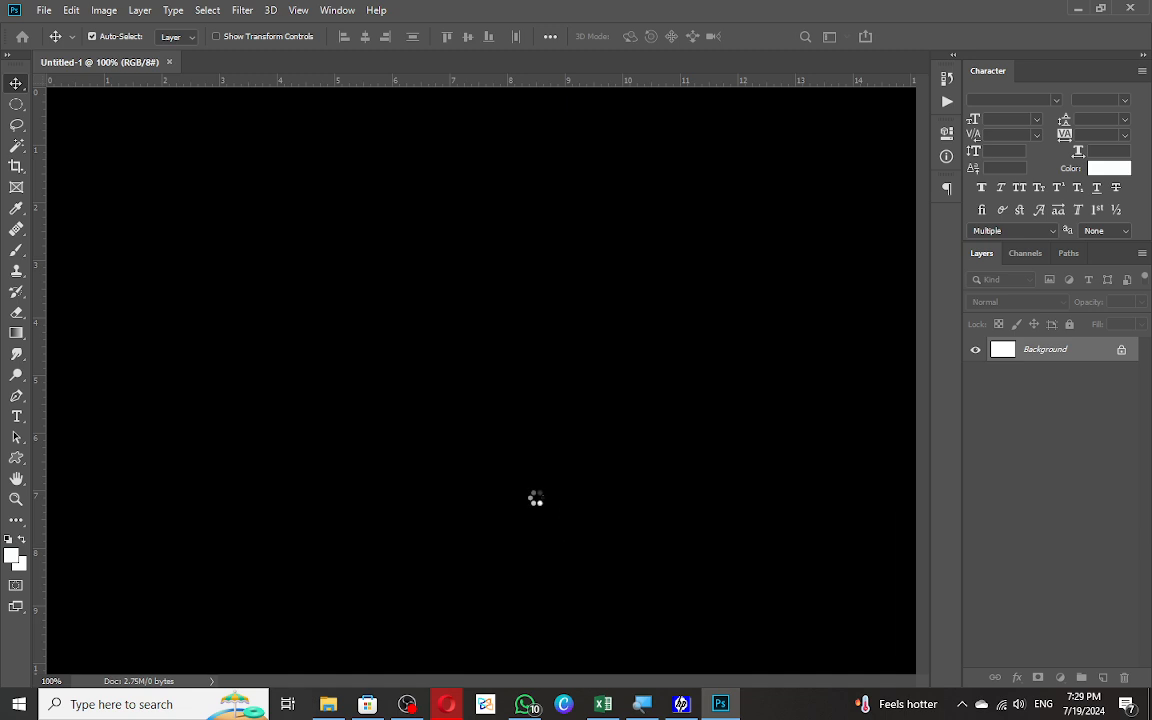
key(ctrl+v)
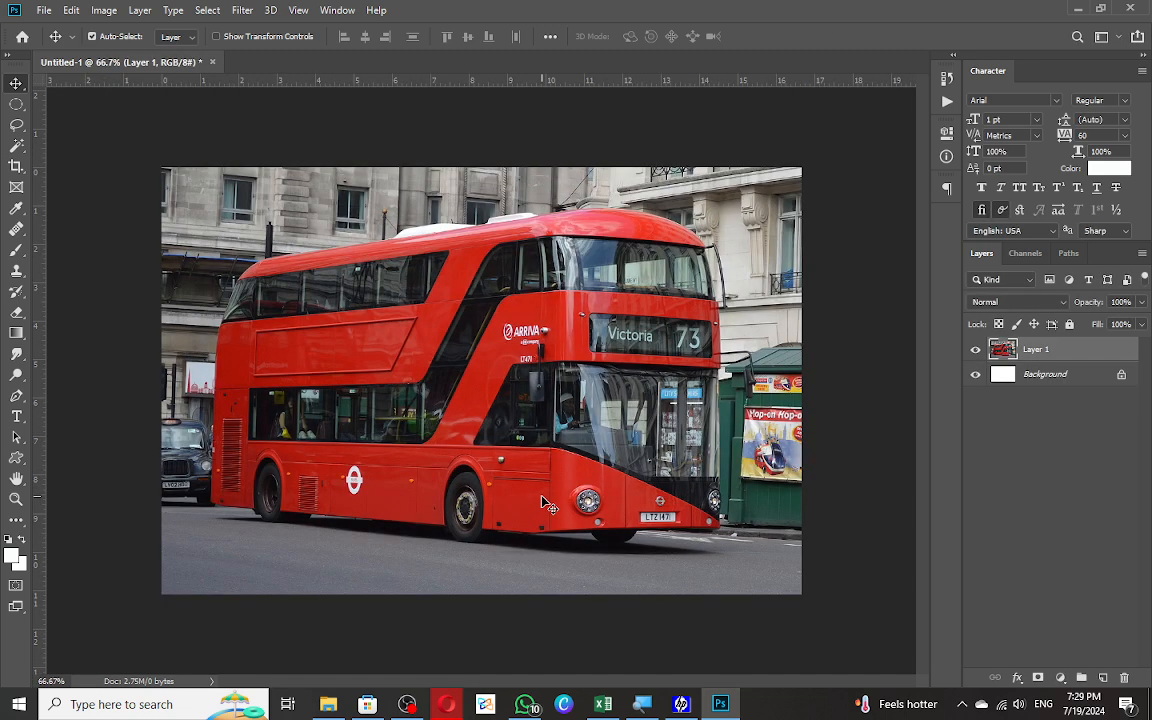
Start Perspective Warp on the bus layer and fit a plane around the long side of the bus.
click(72, 10)
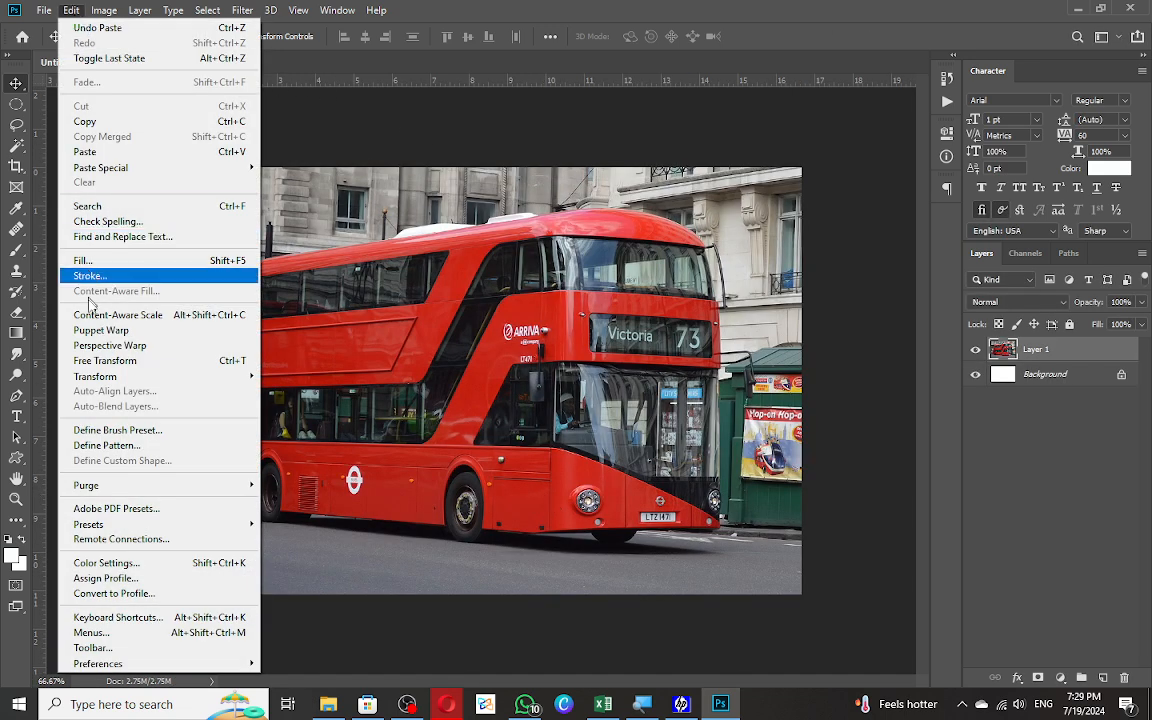
click(139, 346)
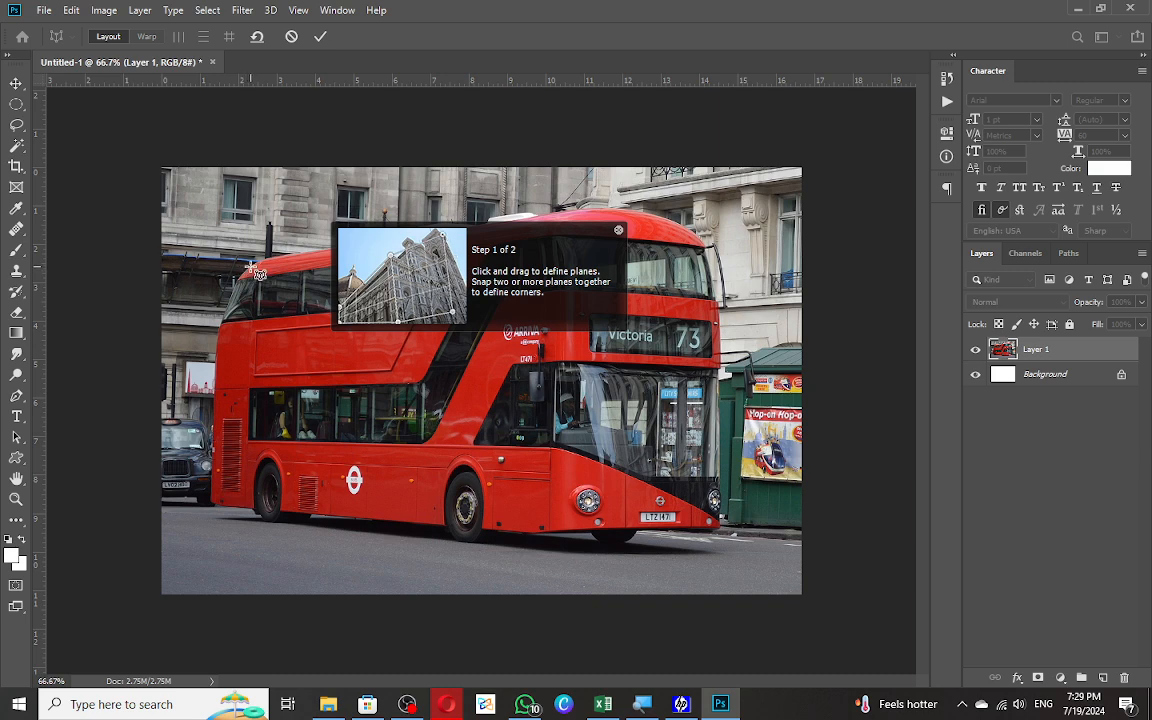
drag(255, 267, 383, 351)
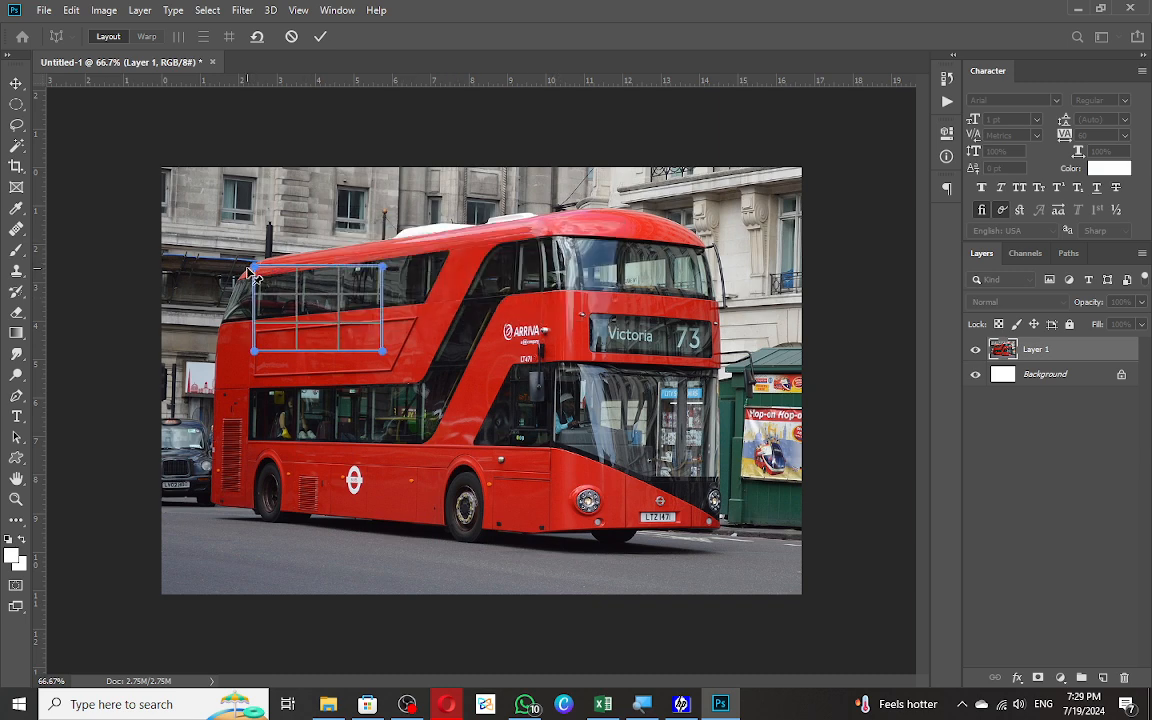
drag(254, 267, 246, 266)
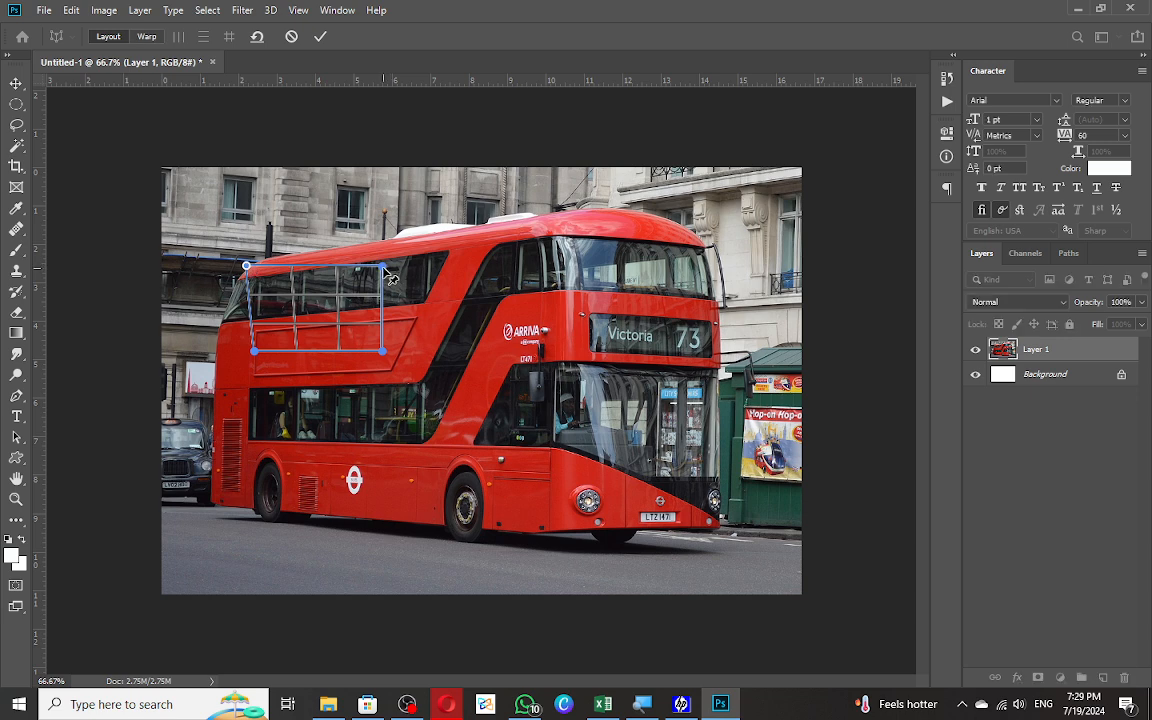
drag(383, 267, 560, 218)
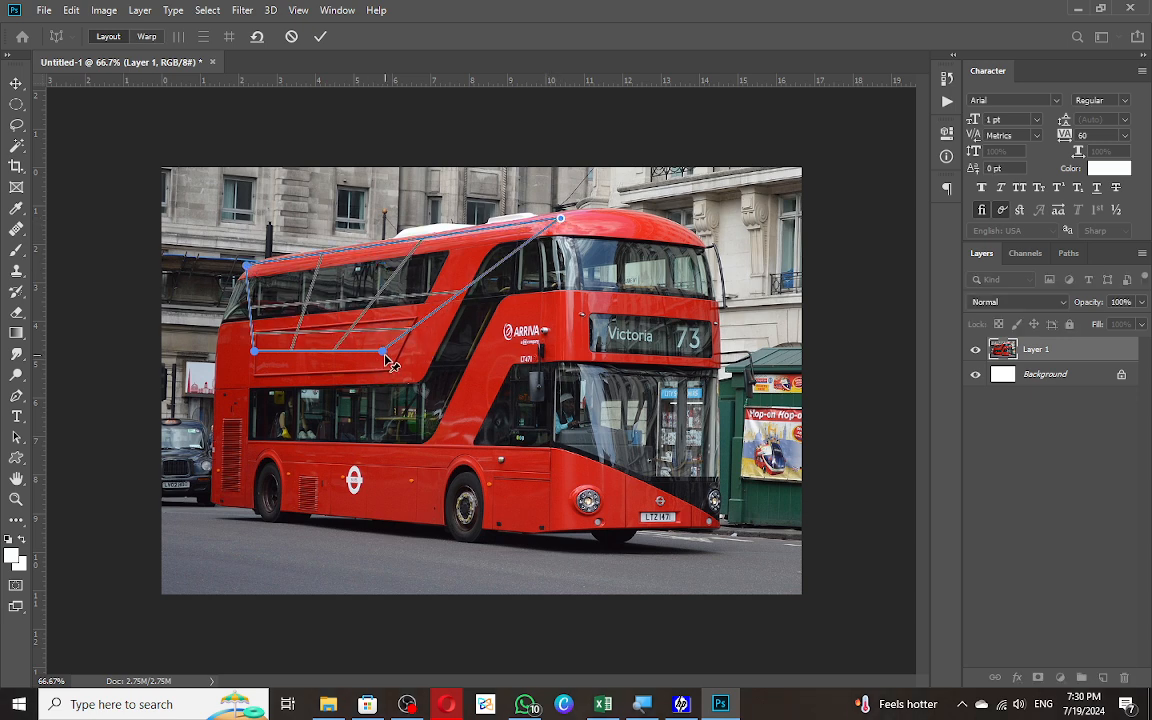
drag(384, 352, 548, 528)
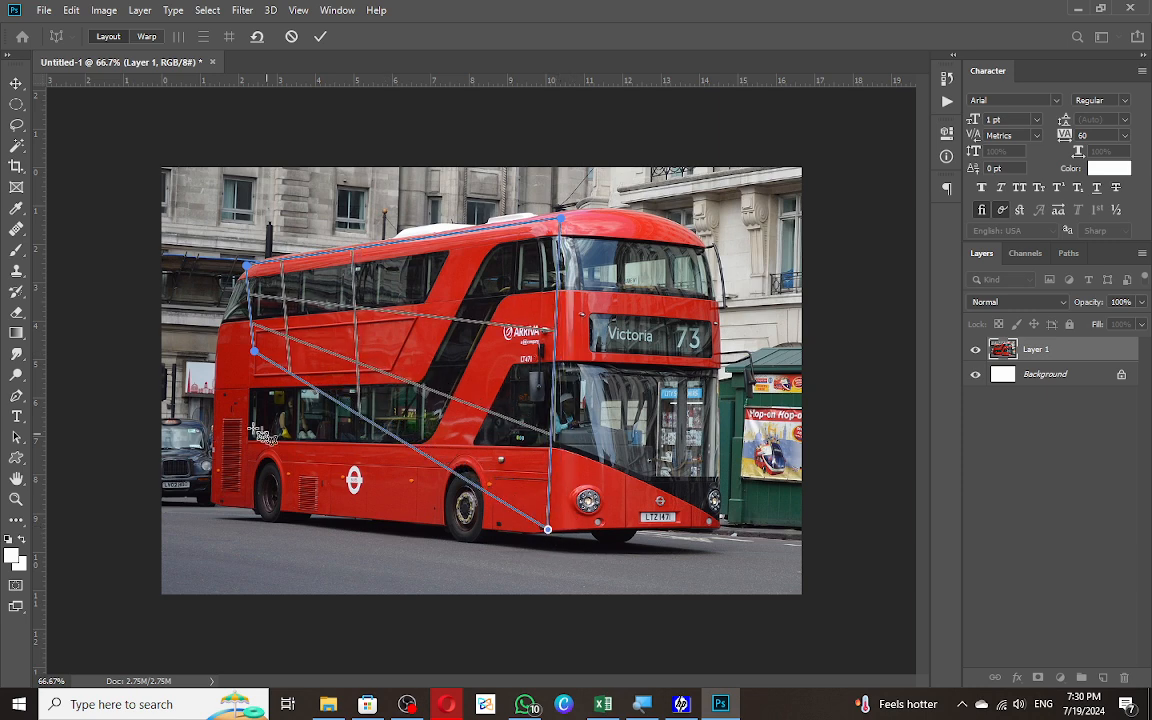
drag(255, 356, 211, 522)
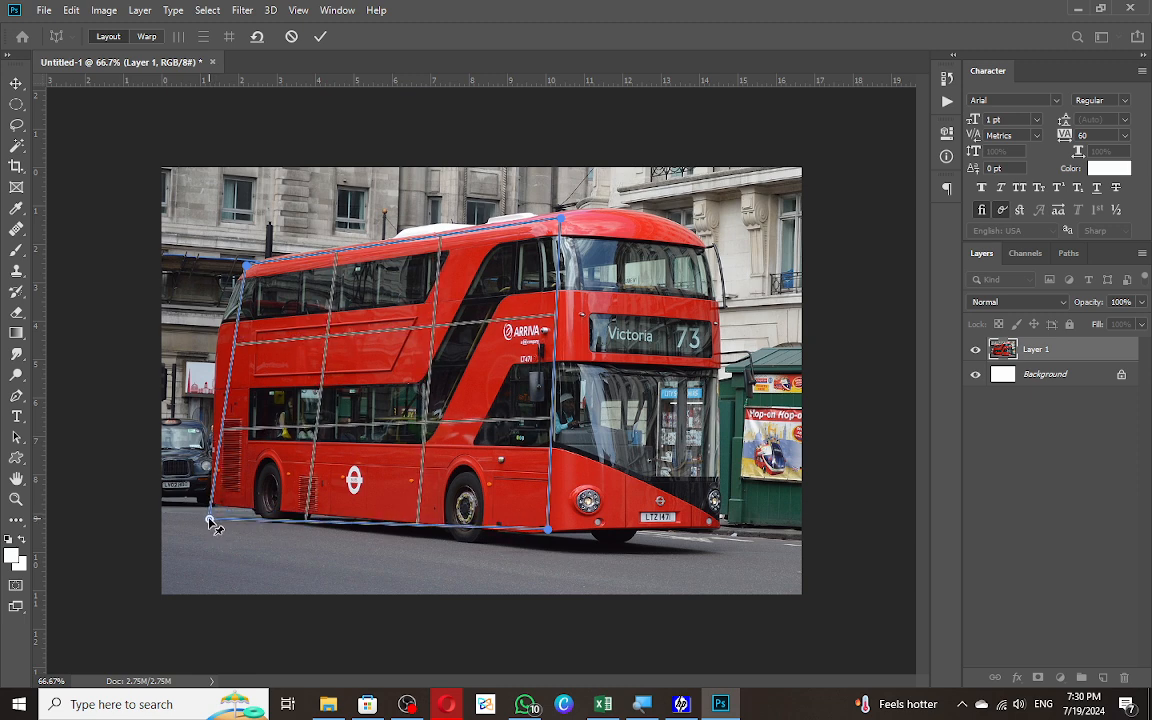
drag(551, 538, 568, 558)
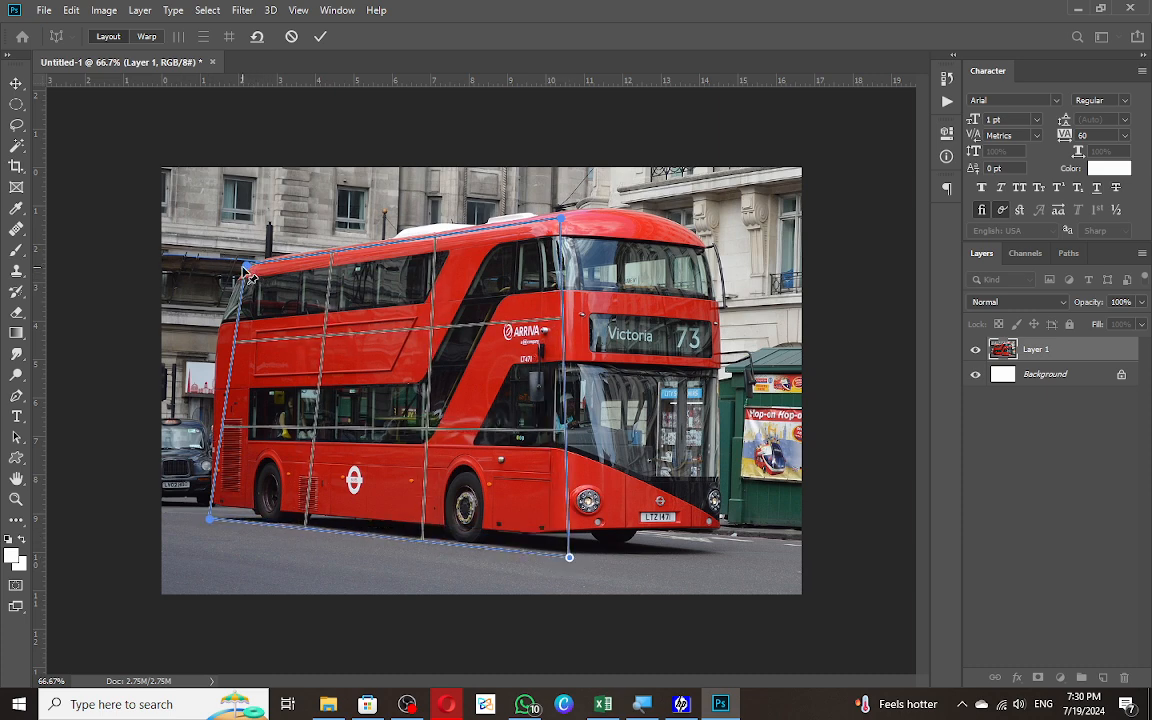
drag(245, 265, 219, 258)
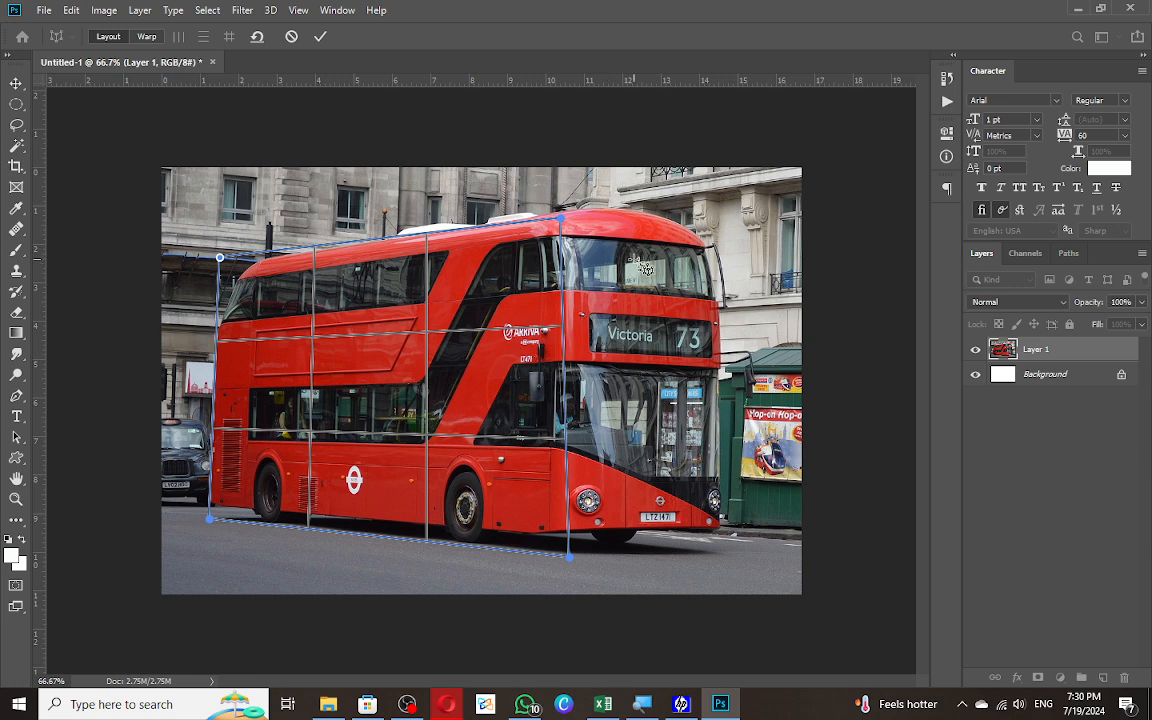
Add a second Perspective Warp plane over the bus front, joined to the side plane along the shared vertical edge.
click(650, 298)
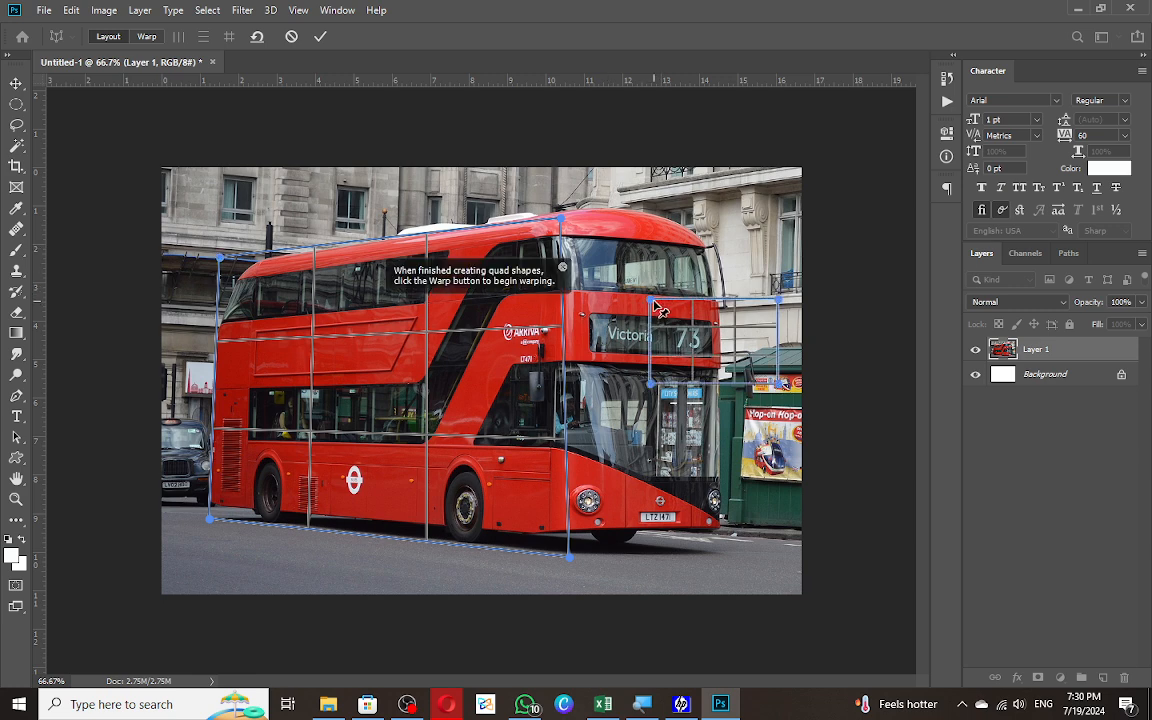
drag(650, 298, 561, 220)
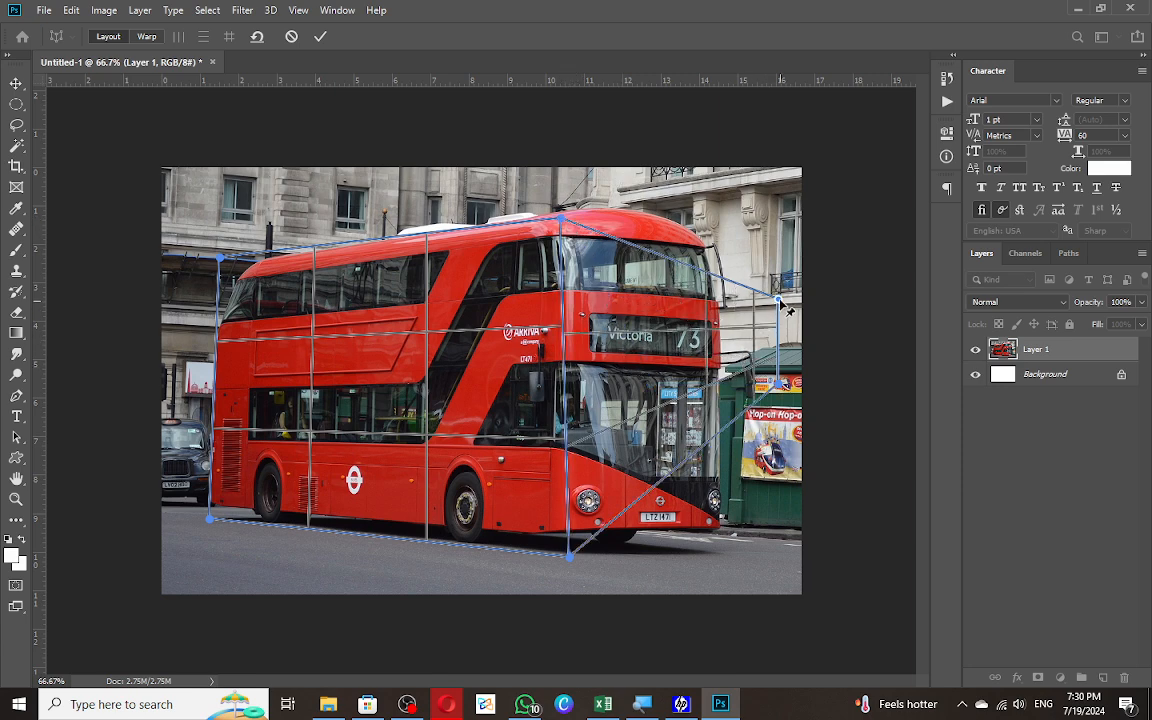
drag(786, 306, 724, 256)
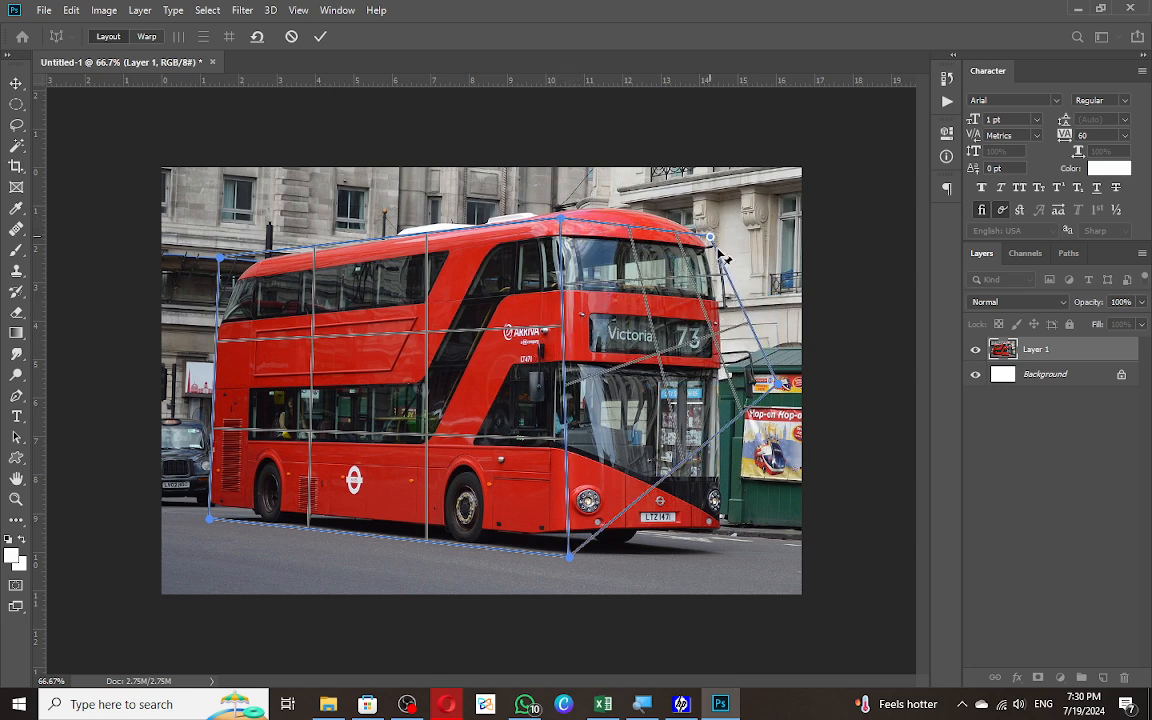
drag(779, 385, 724, 549)
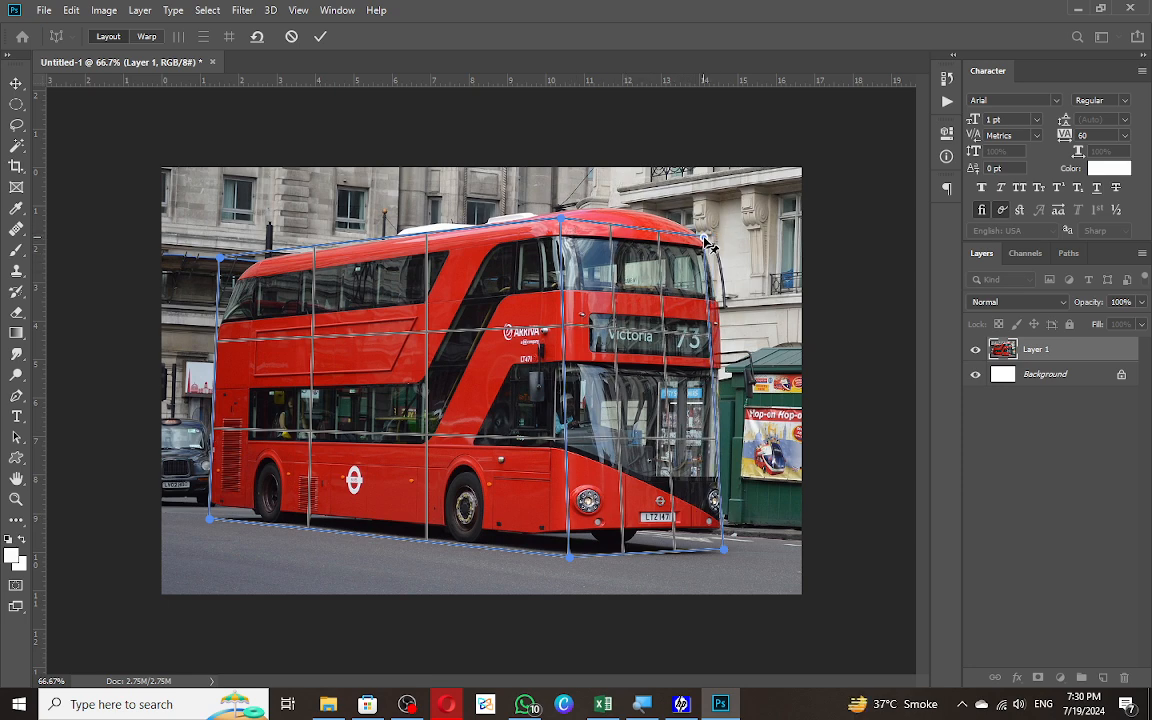
Switch to Warp mode and narrow the bus front by pulling its outer corners and the lower shared corner toward the rear.
key(w)
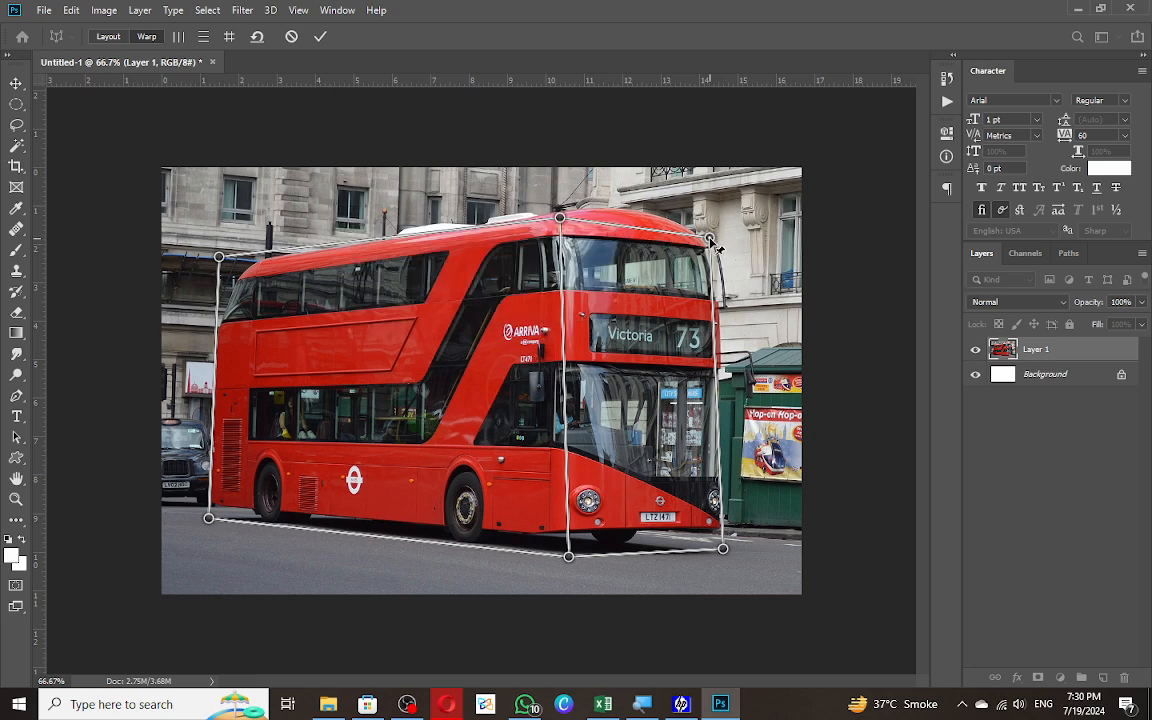
drag(709, 239, 676, 242)
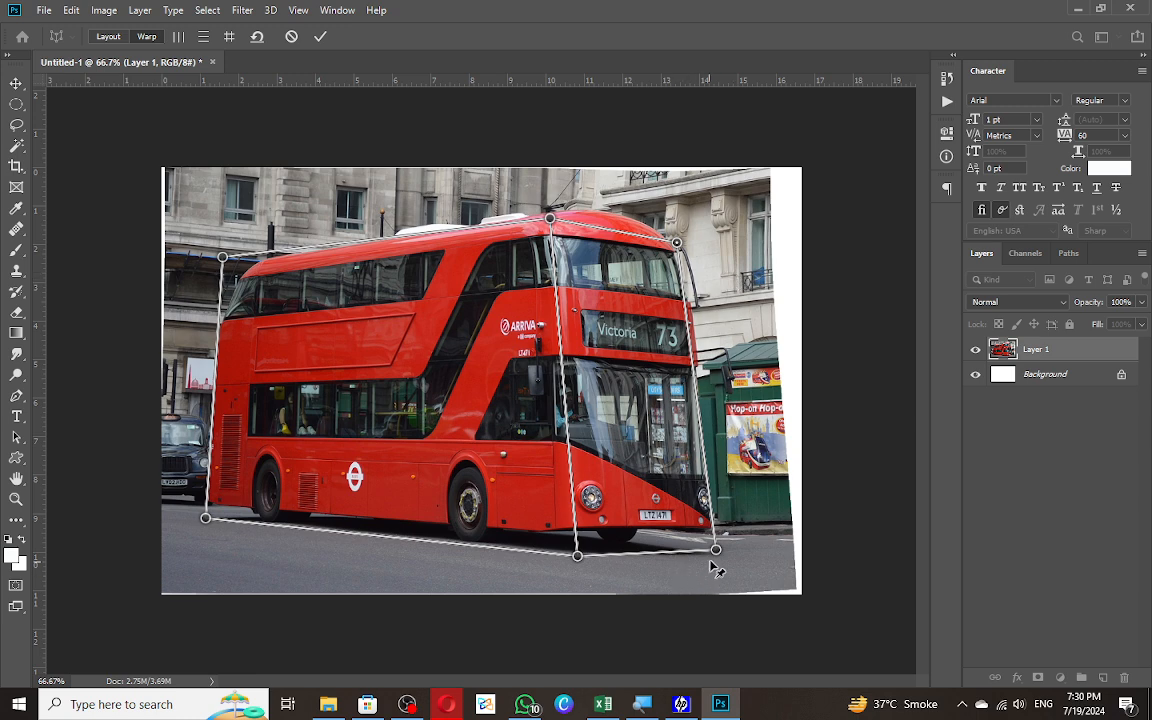
drag(716, 553, 684, 544)
drag(569, 556, 528, 551)
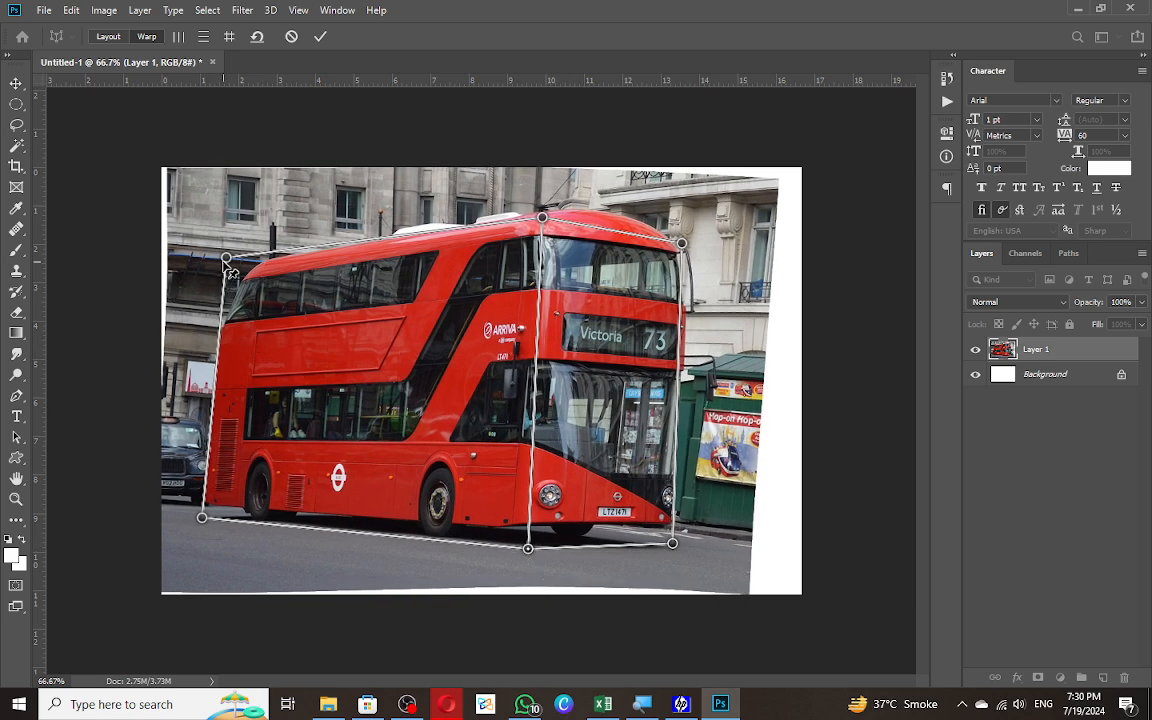
Lower the upper rear corner, pull the lower rear corner inward, and shorten the shared vertical edge at both ends.
drag(226, 258, 246, 313)
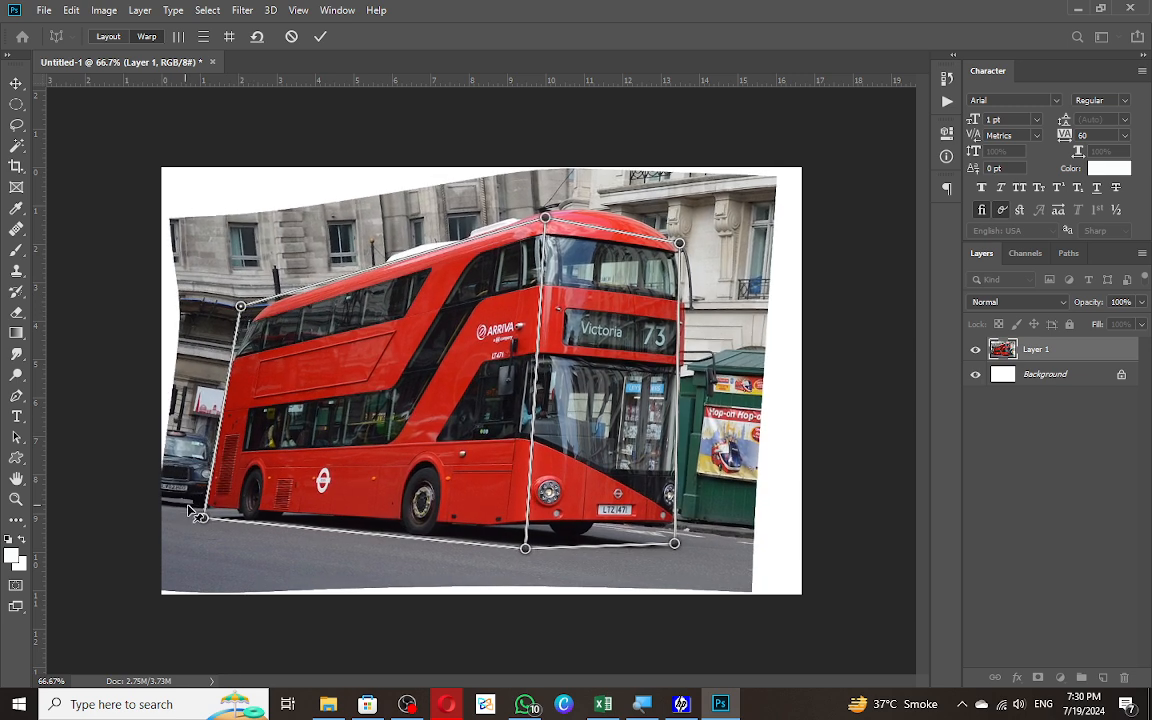
drag(203, 521, 264, 516)
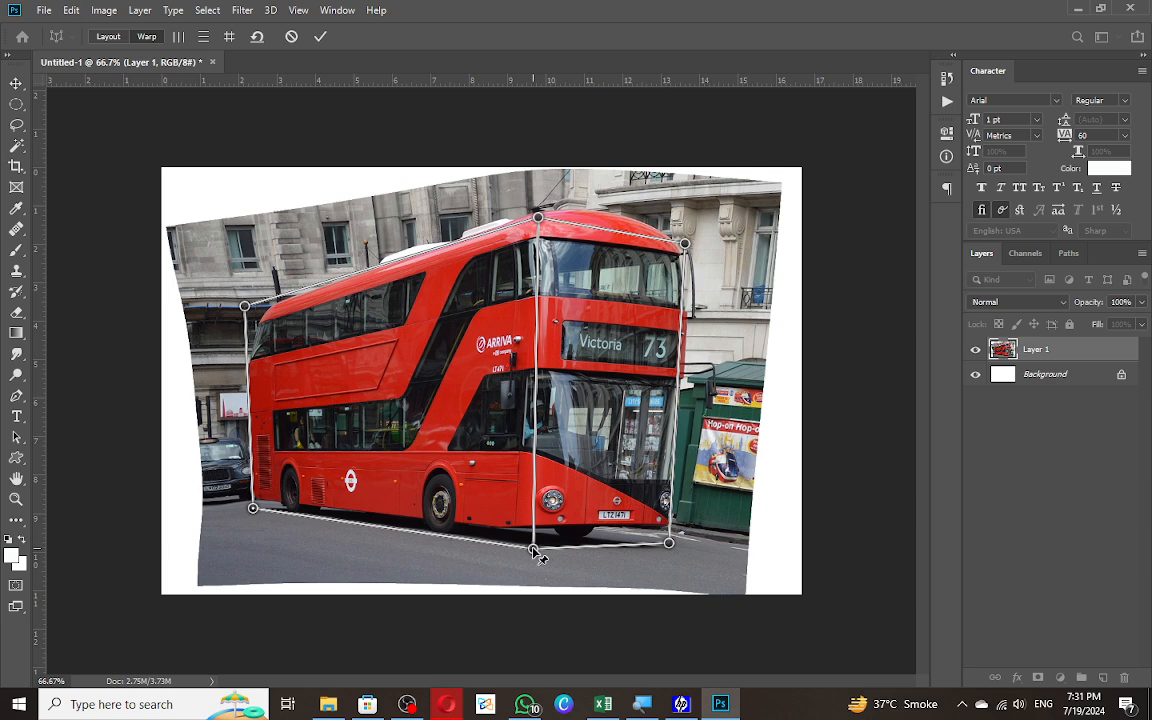
drag(535, 552, 545, 512)
drag(541, 218, 540, 269)
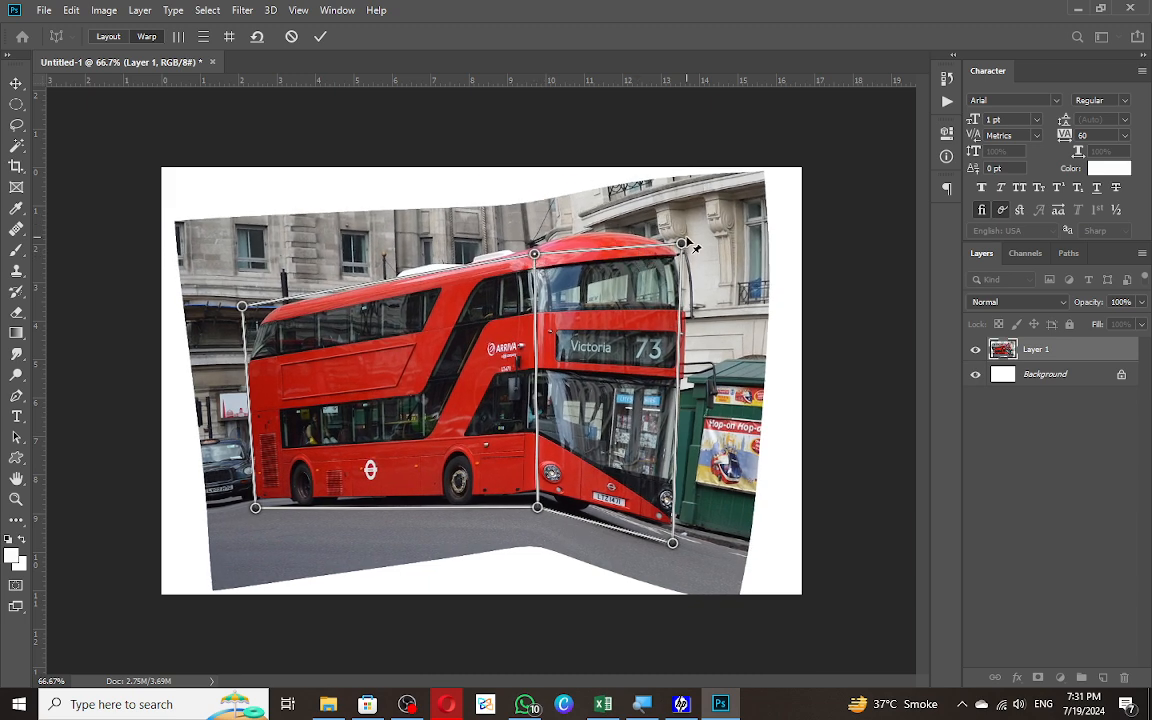
Pull the outer front corners and both rear corners inward to shrink the bus, and apply the Perspective Warp.
drag(684, 246, 642, 258)
drag(667, 543, 648, 504)
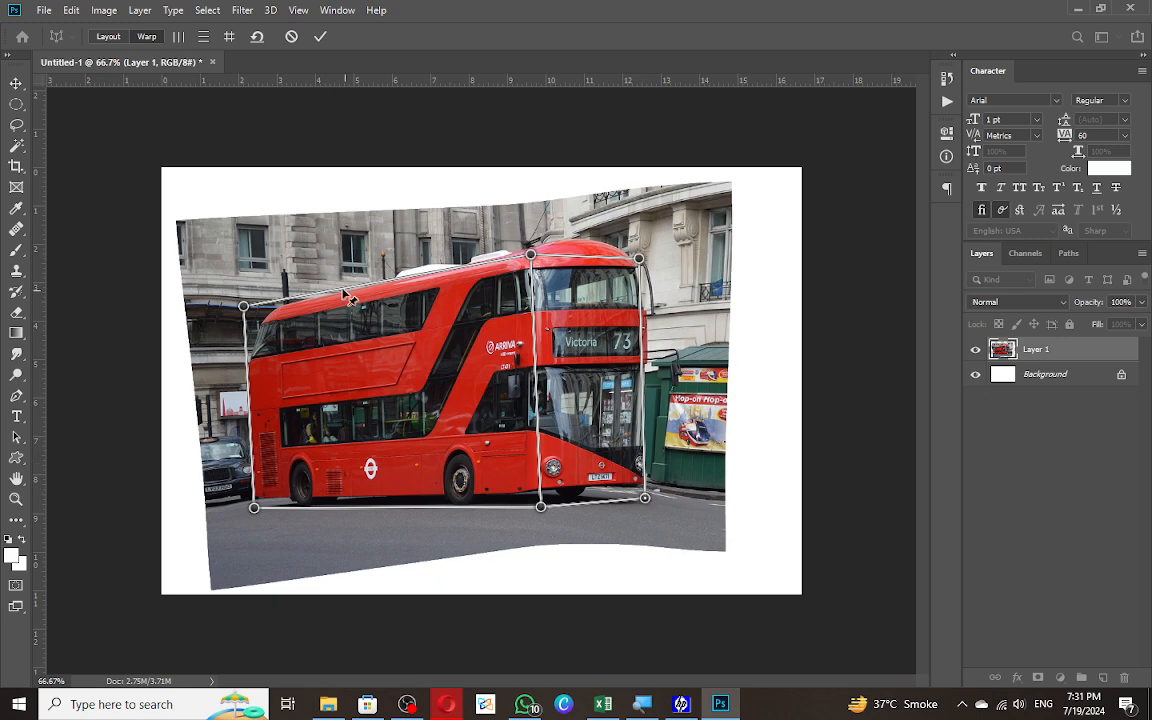
drag(250, 311, 275, 297)
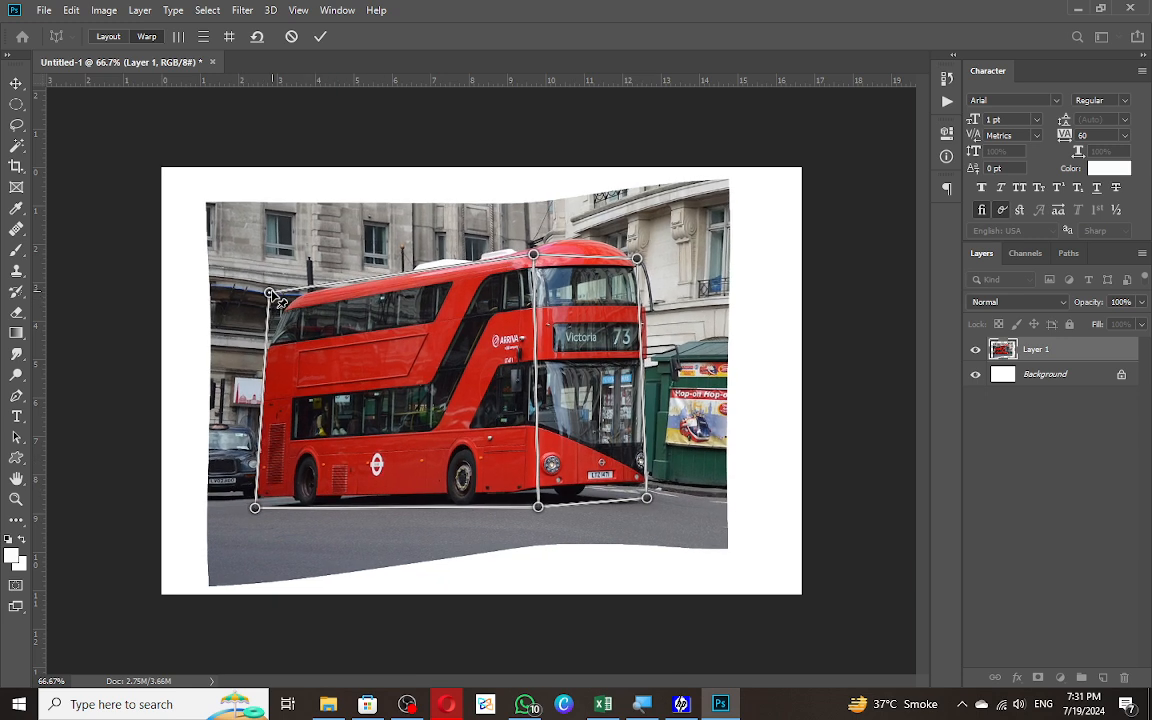
drag(258, 514, 293, 495)
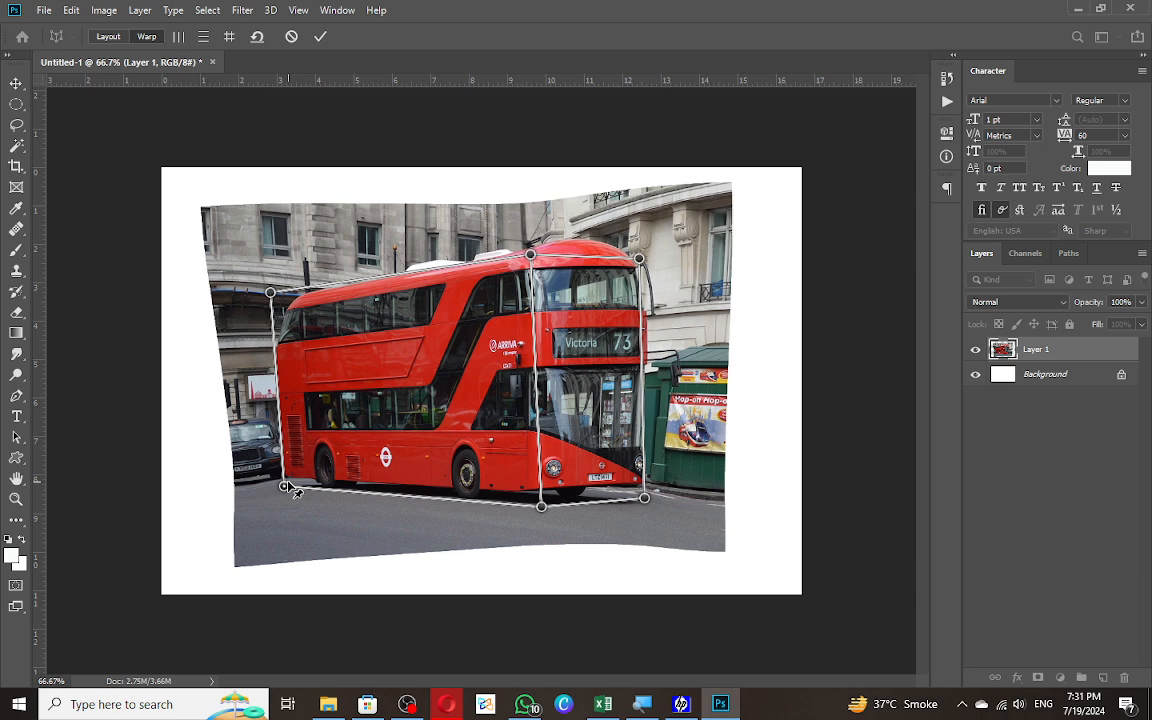
key(Return)
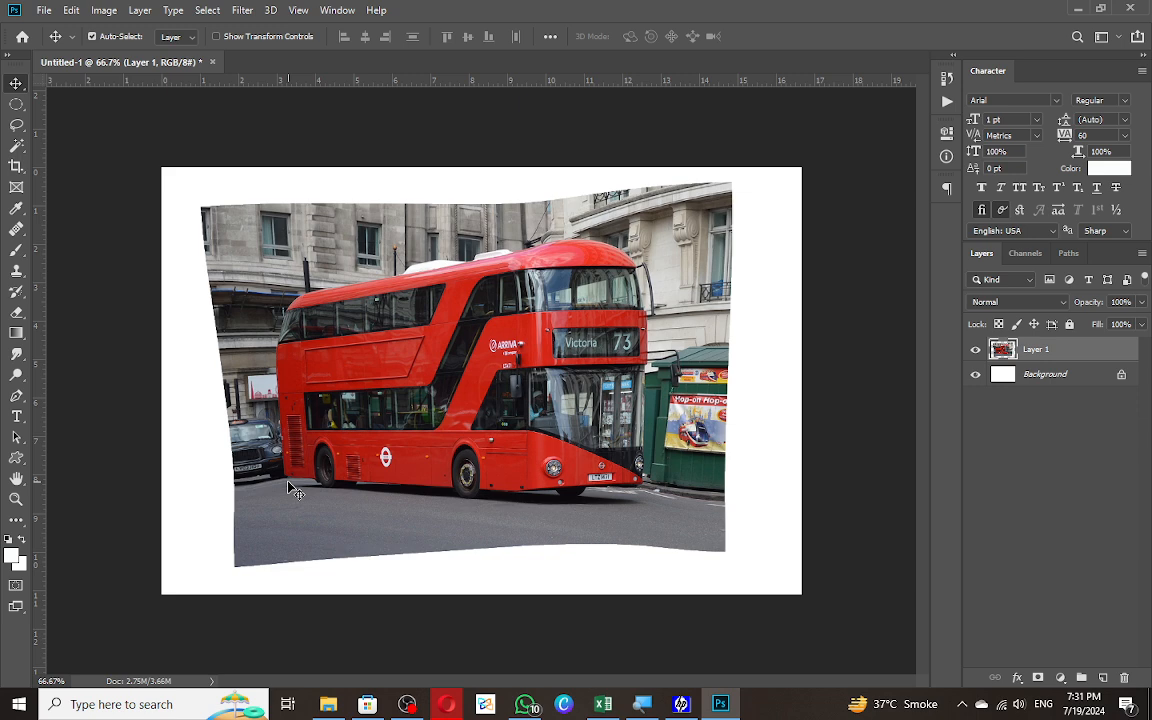
Paste another copy of the original bus photo, move it beneath the warped layer, and select both photo layers.
key(ctrl+v)
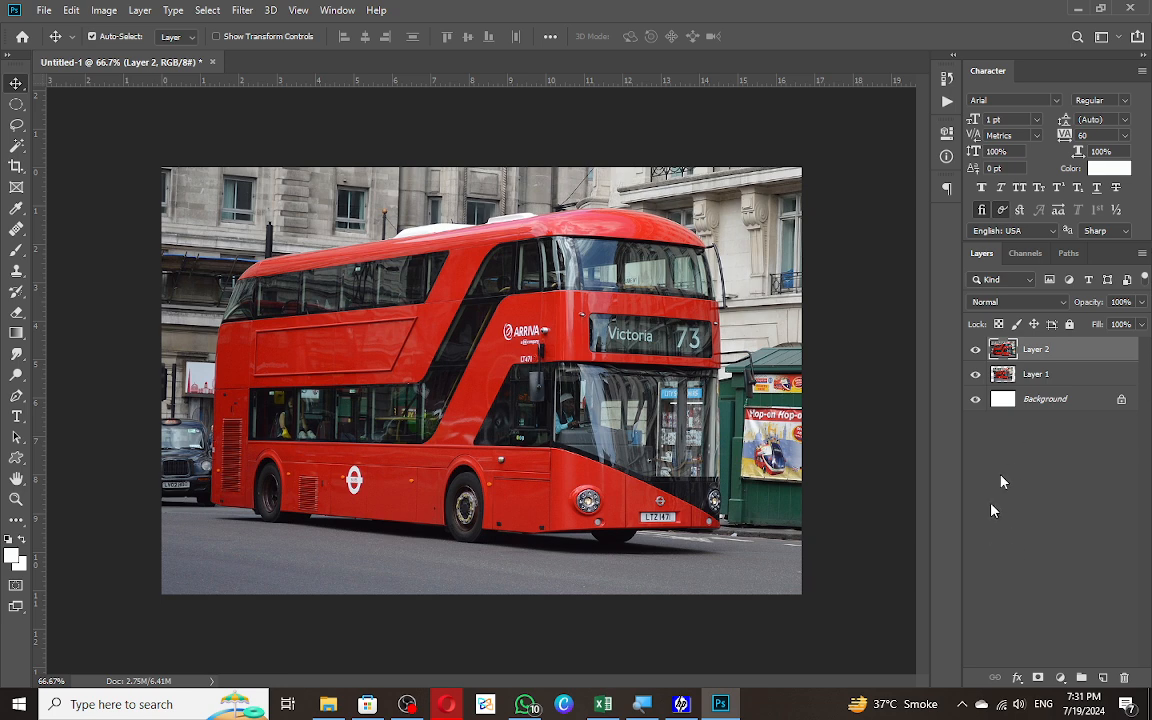
drag(1057, 352, 1055, 380)
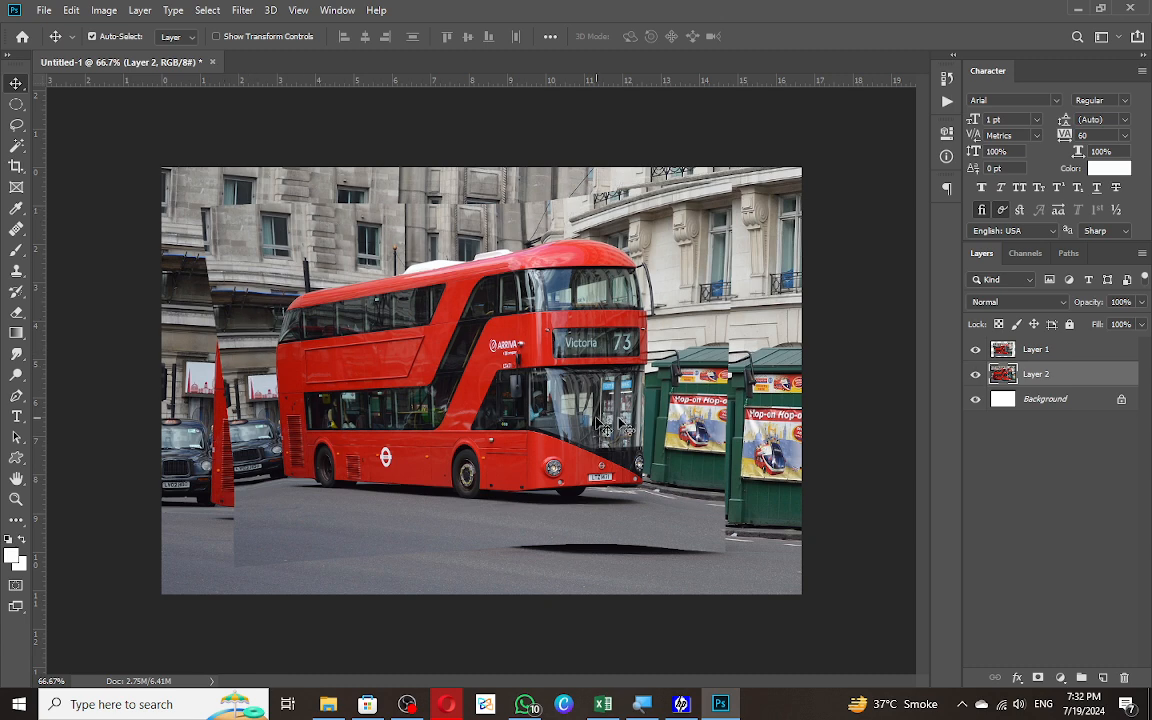
right_click(1002, 356)
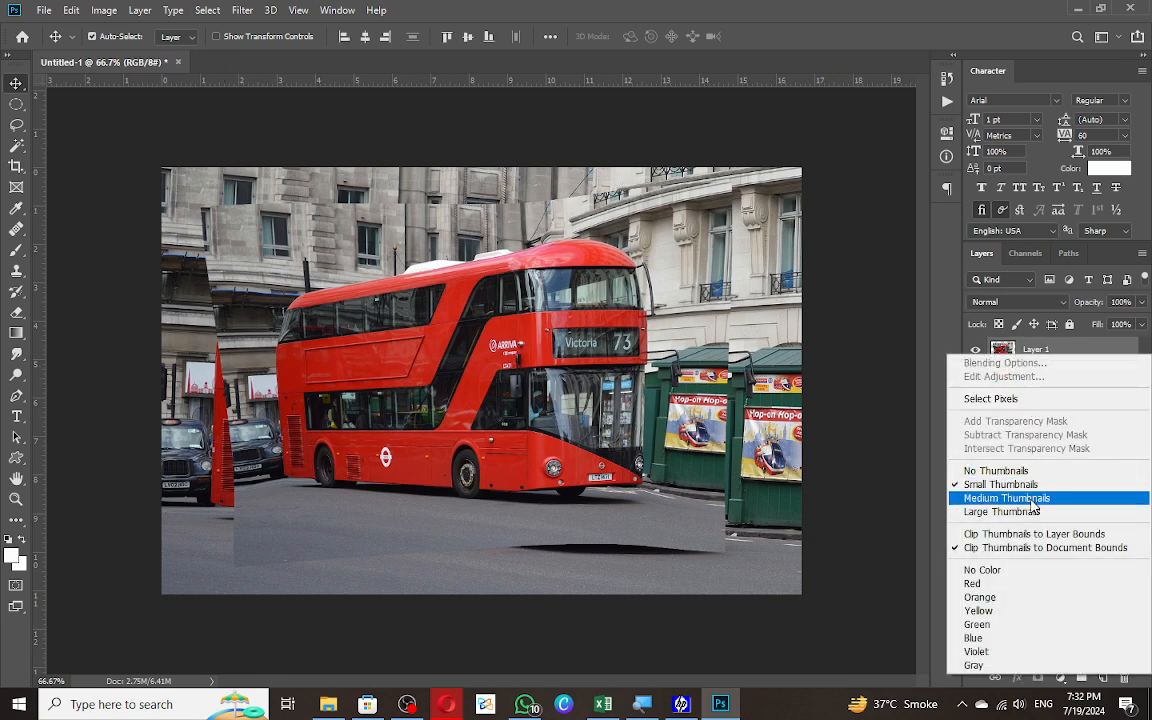
click(1017, 536)
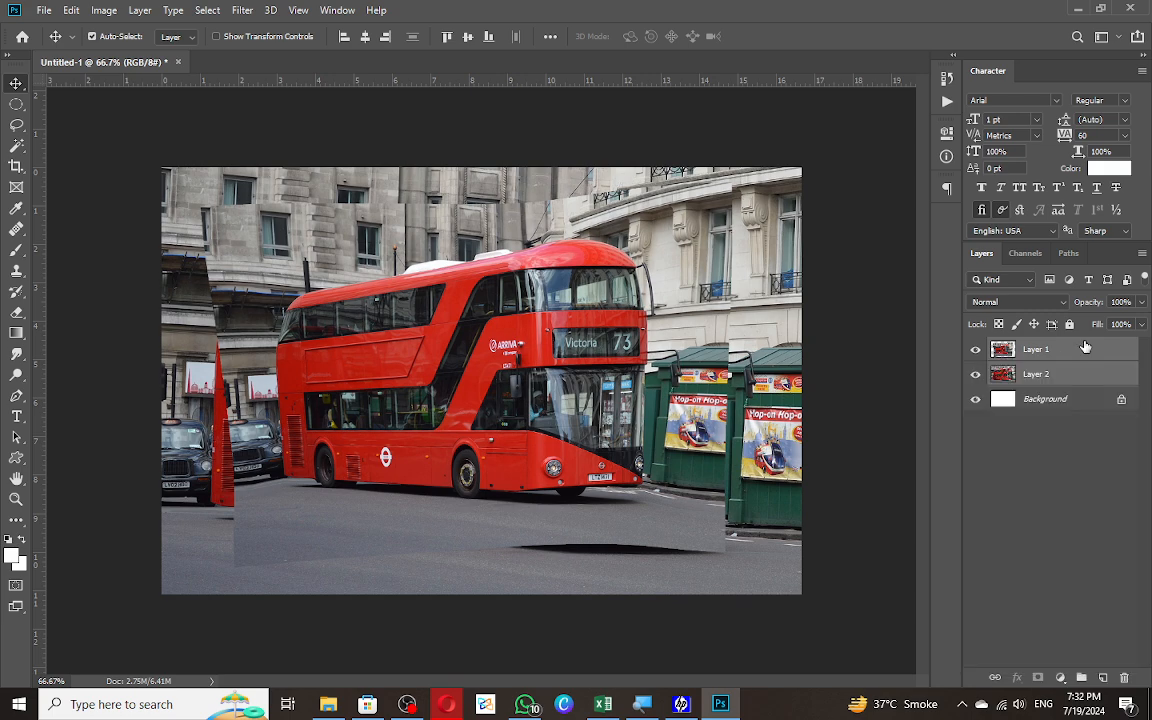
right_click(1096, 386)
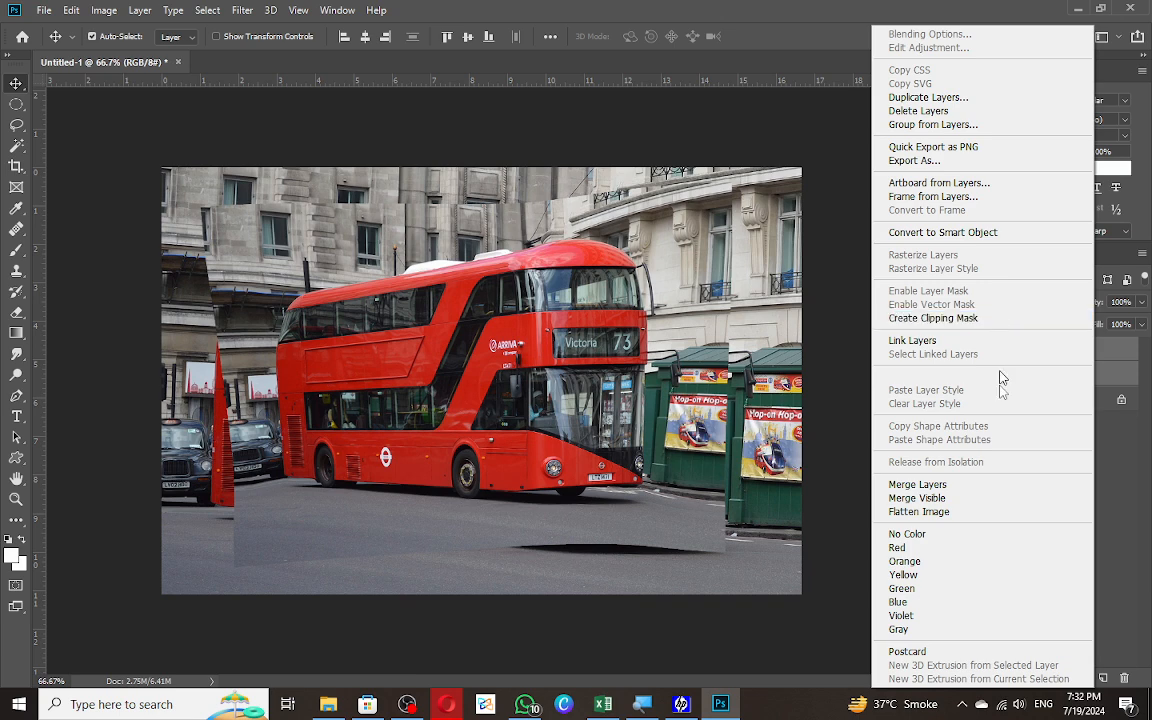
click(976, 499)
key(ctrl+z)
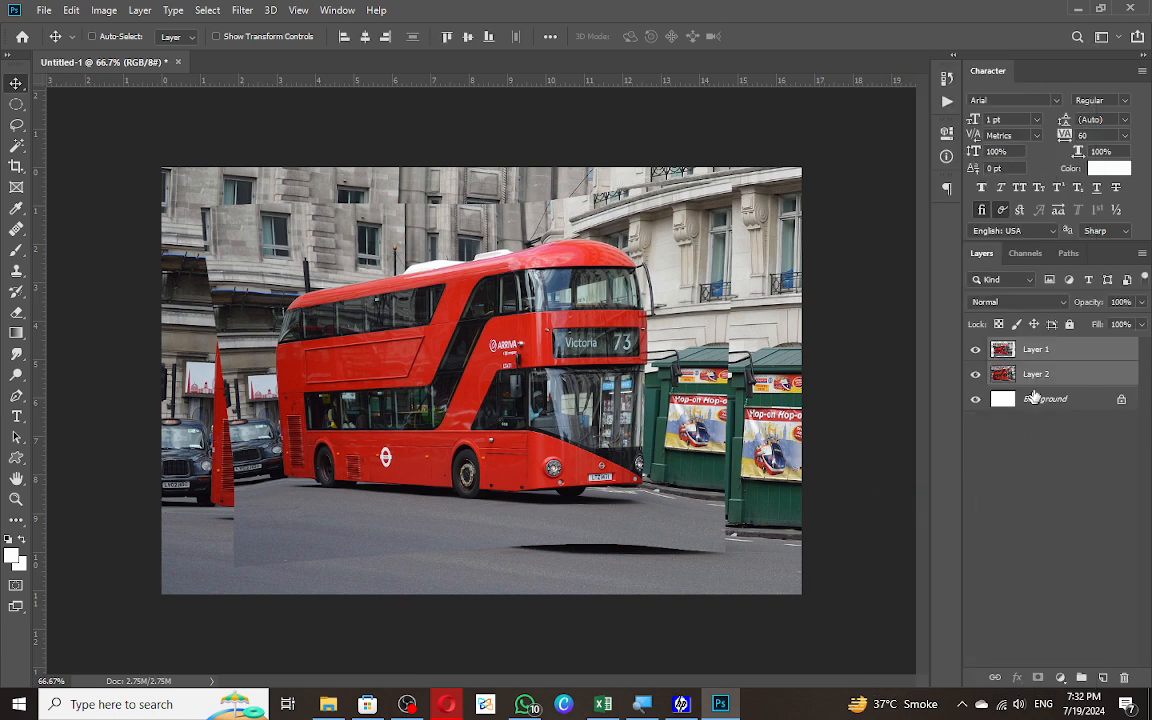
Merge the two selected photo layers into one, keeping the white Background as a separate layer.
right_click(1060, 364)
click(955, 484)
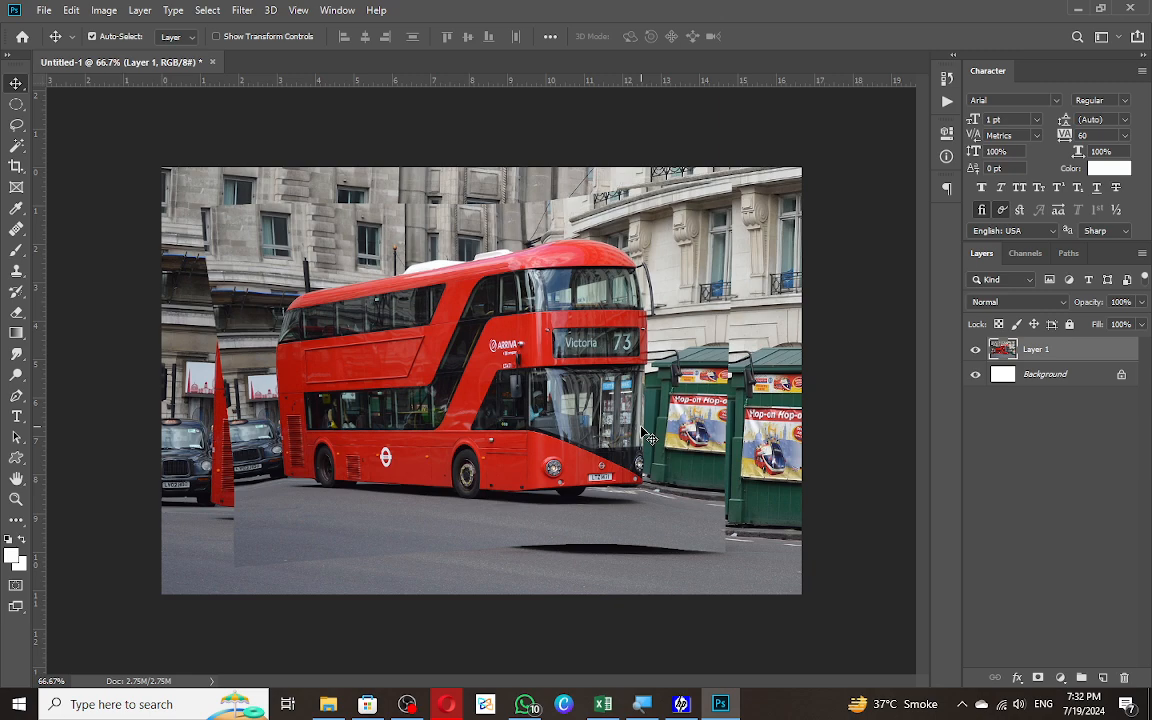
Undo the layer merge and replace both photo layers with a fresh copy of the original bus photo.
key(ctrl+z)
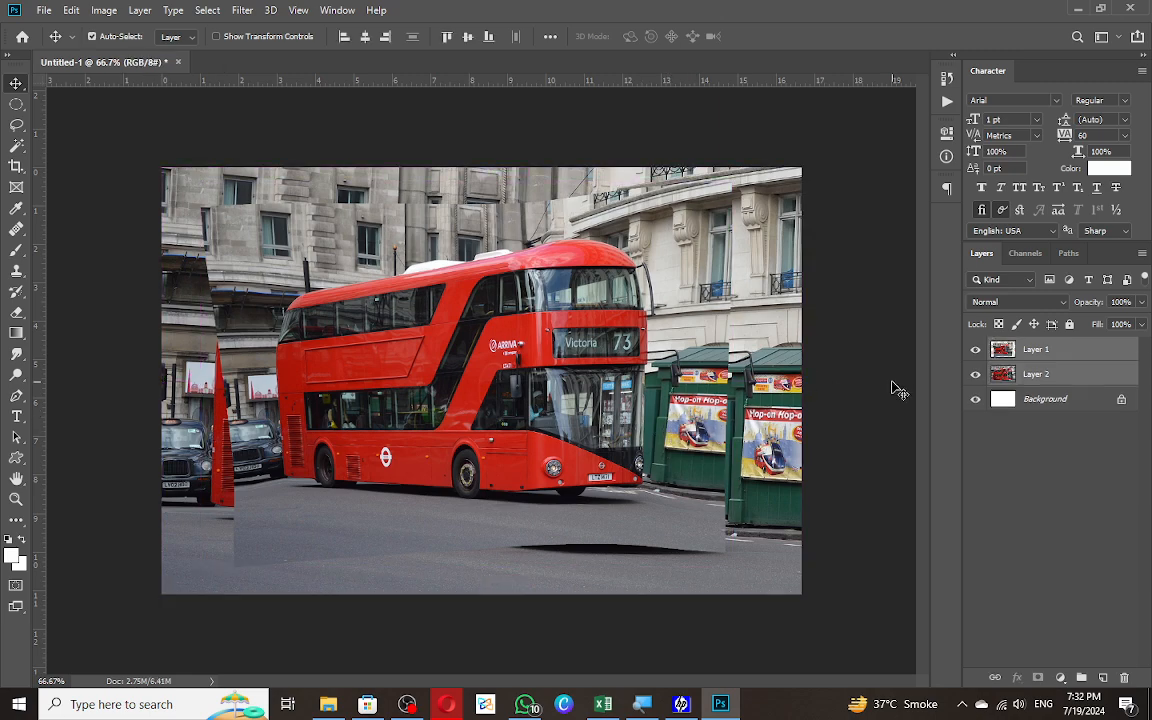
key(Delete)
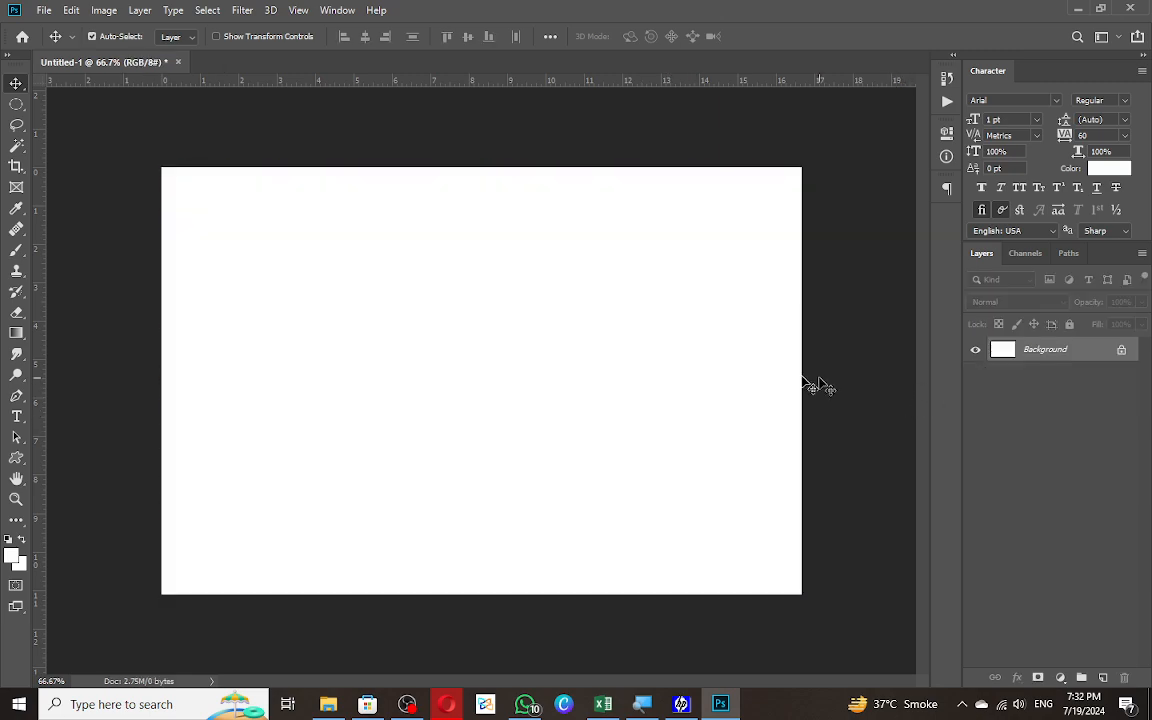
key(ctrl+v)
Switch to the Opera browser and try to upload the copied bus photo to remove.bg.
key(alt+Tab)
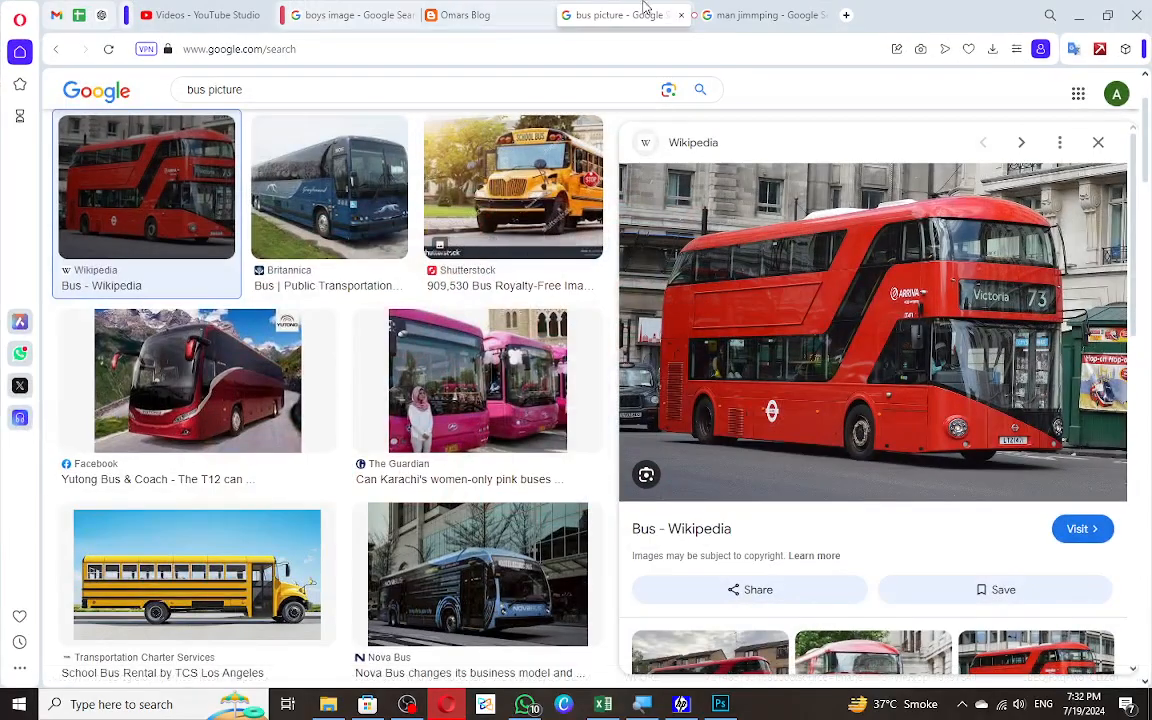
click(566, 50)
text(re)
key(Return)
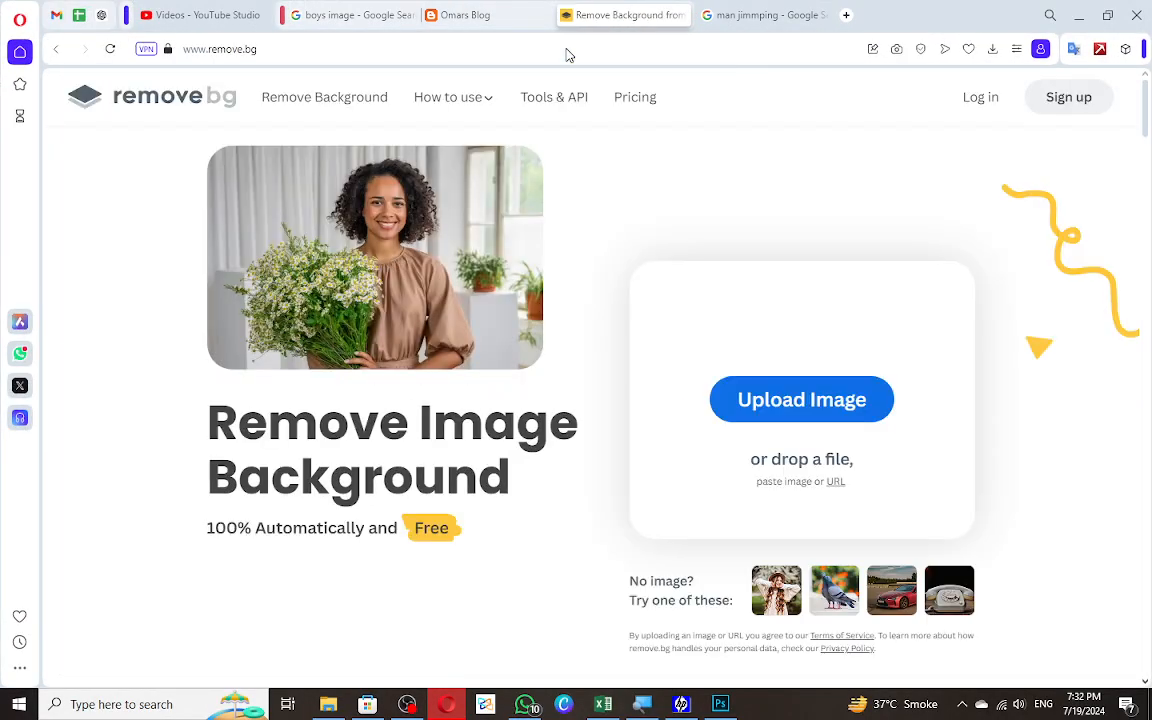
key(ctrl+v)
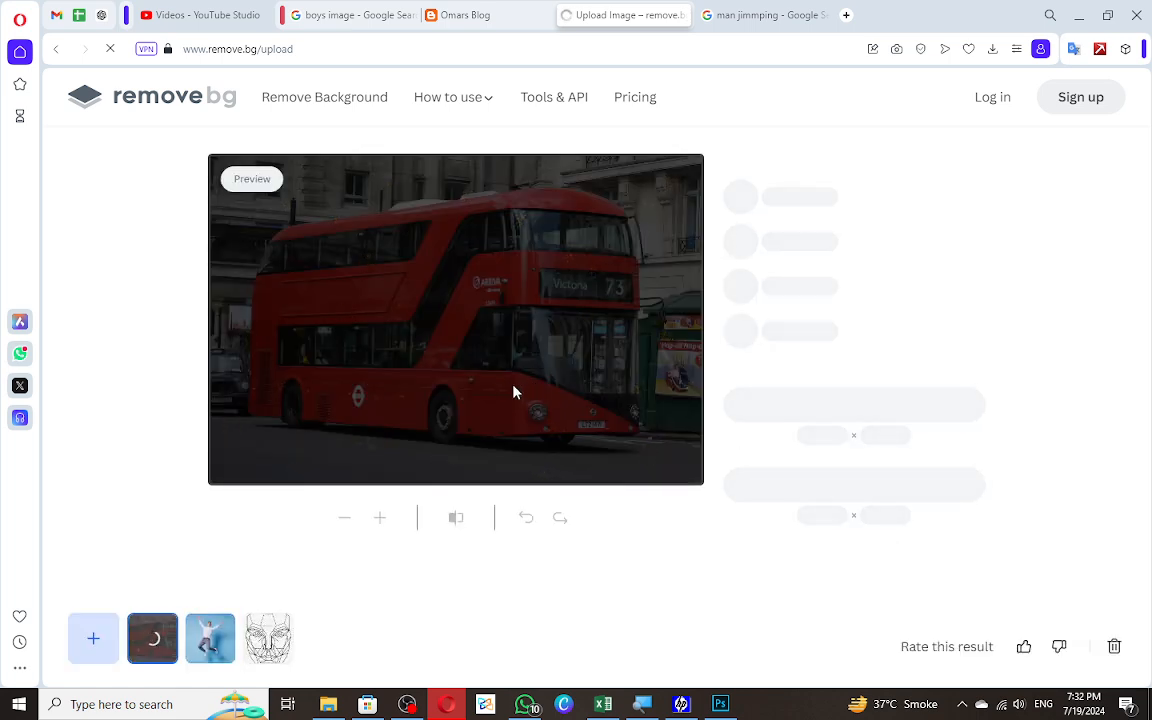
click(683, 15)
Open remove.bg in the remaining image search page, paste in the bus photo, and download the 612 × 408 px background-free version.
click(660, 15)
click(645, 45)
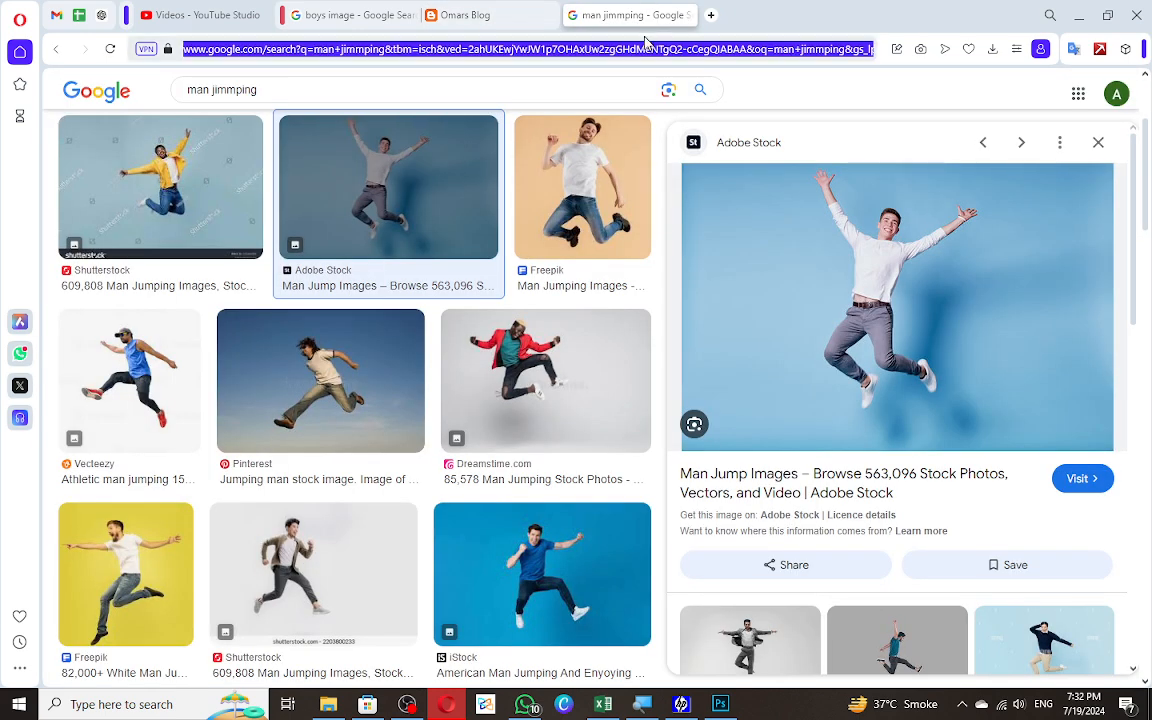
text(re)
key(Return)
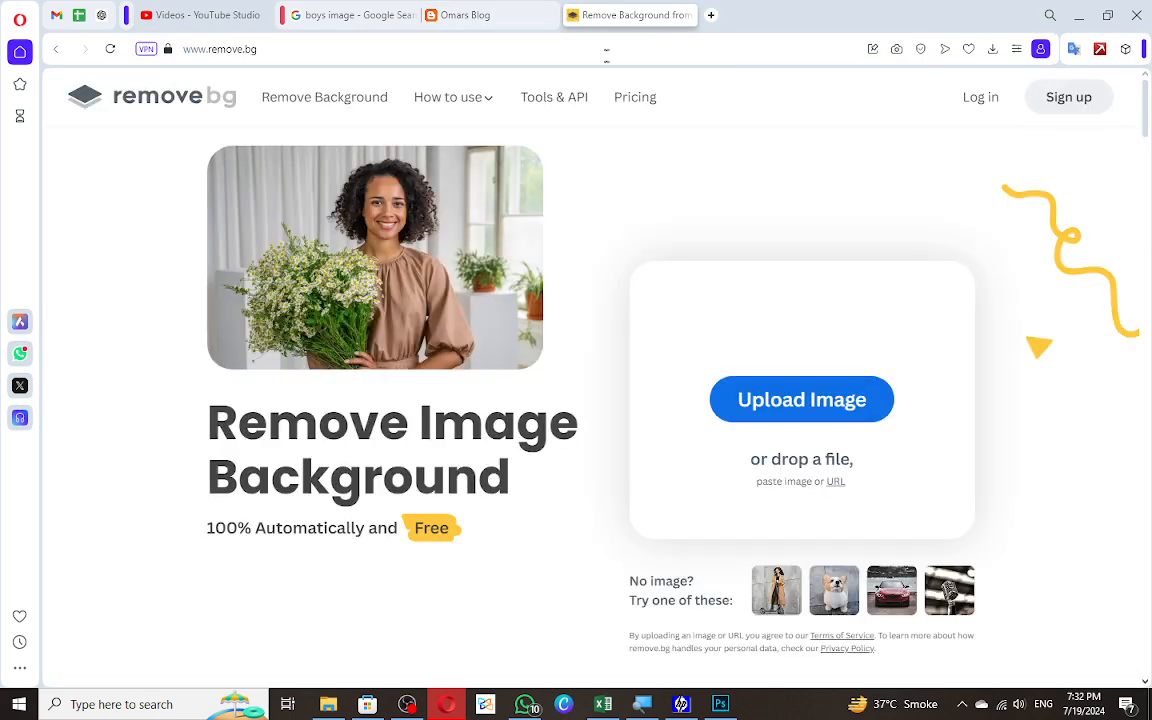
key(ctrl+v)
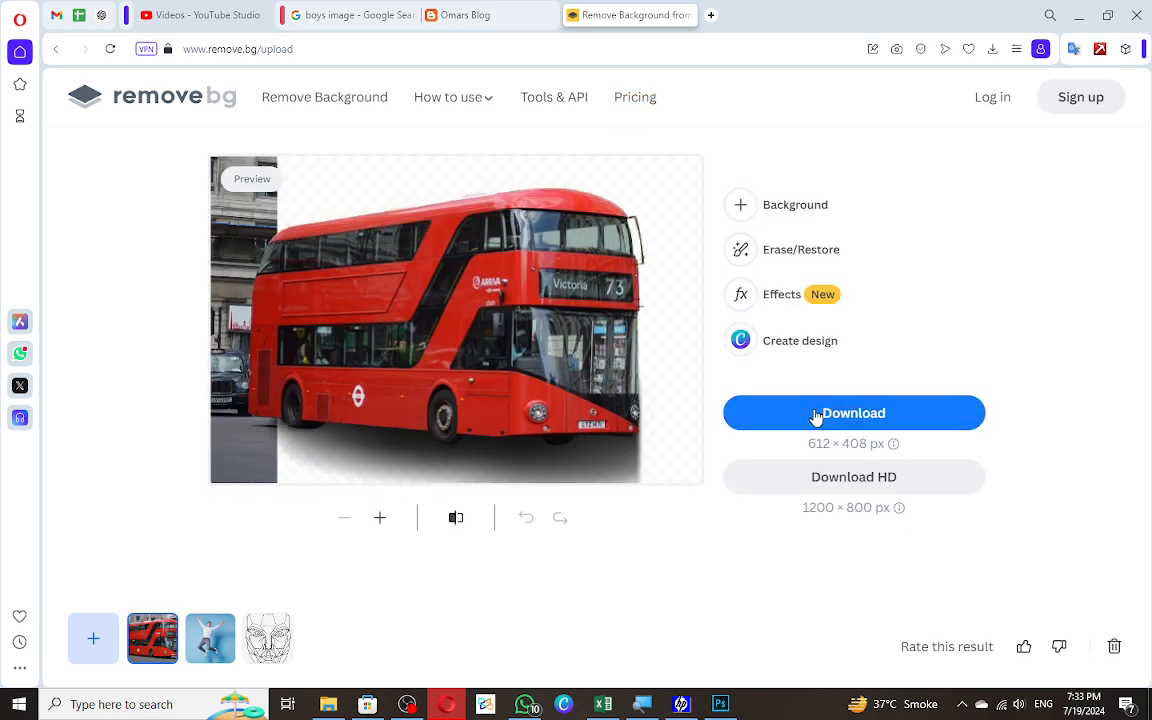
click(816, 416)
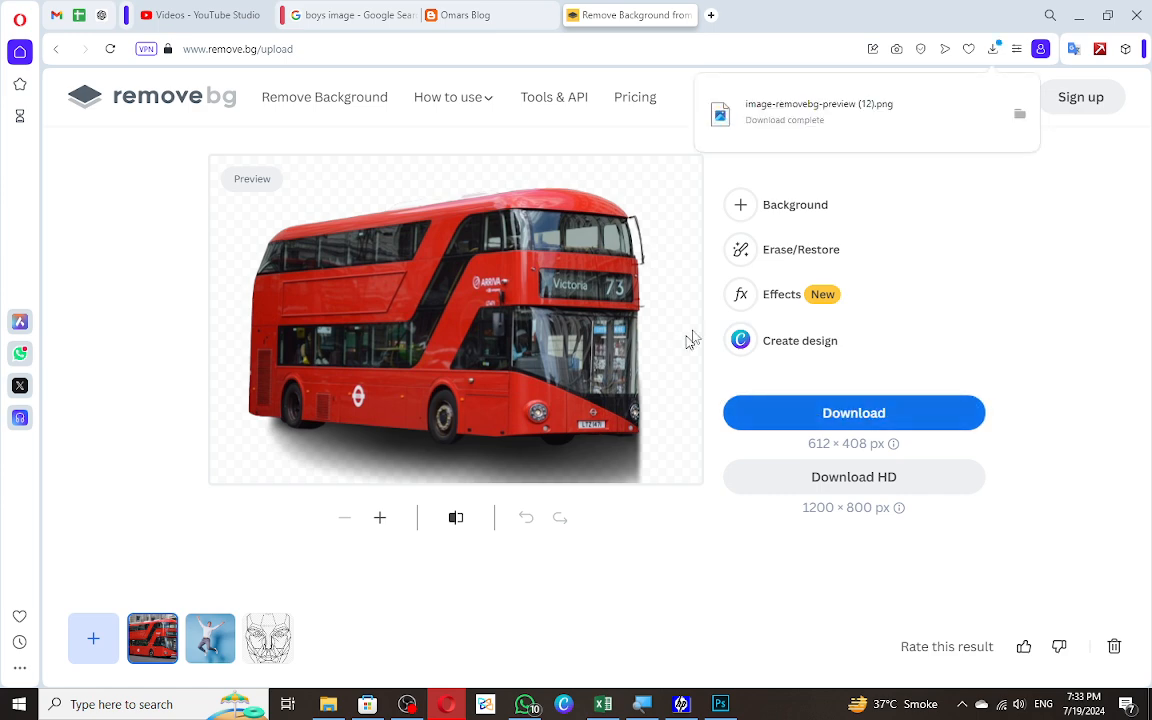
Place the downloaded bus cutout over the original photo in Photoshop, scaled to about 118%, and delete both bus layers.
drag(771, 123, 495, 420)
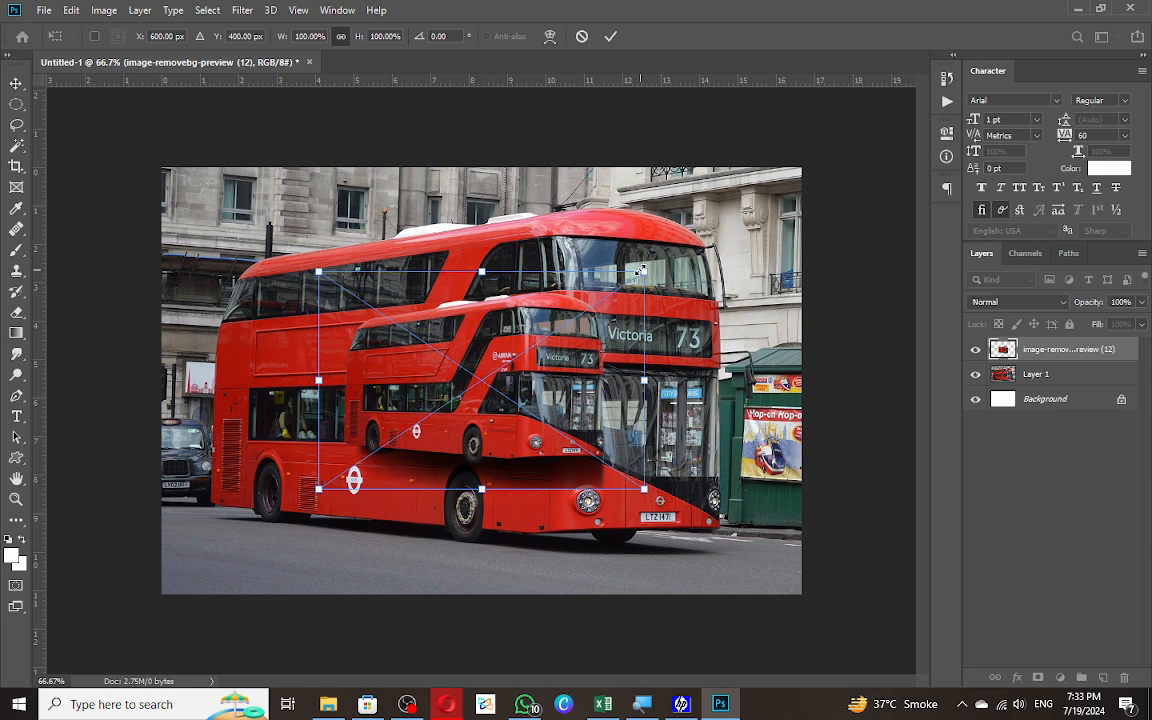
drag(640, 270, 540, 342)
drag(462, 423, 370, 314)
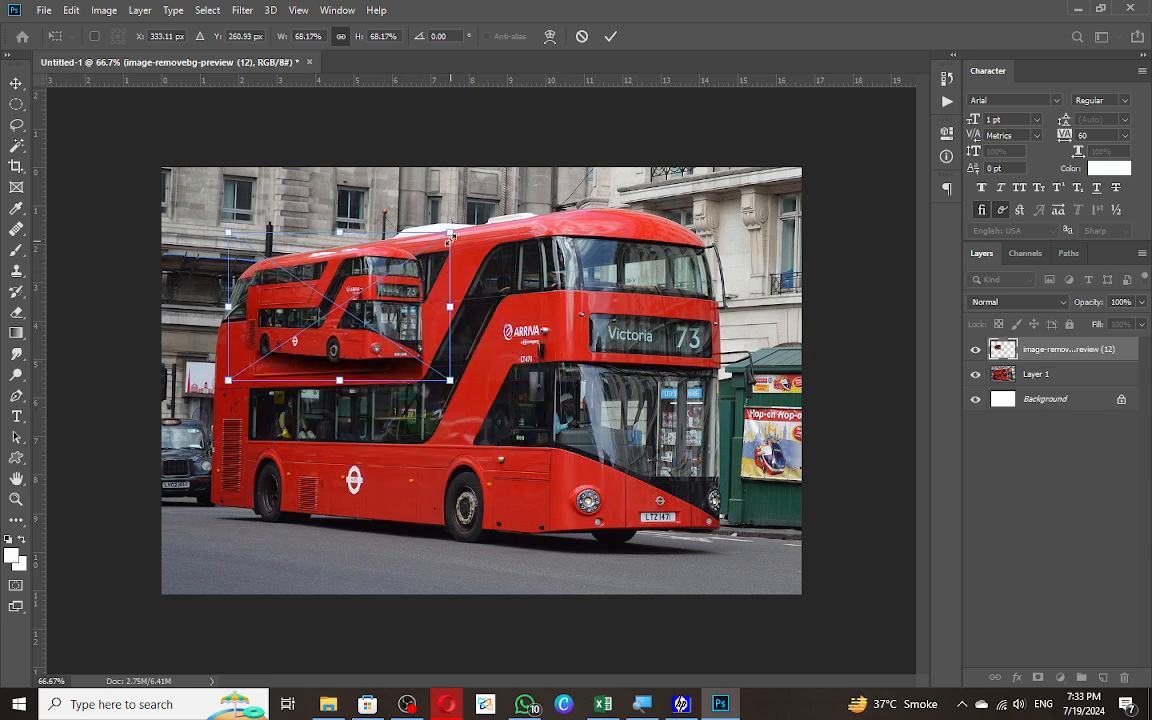
drag(451, 239, 676, 221)
drag(385, 278, 411, 383)
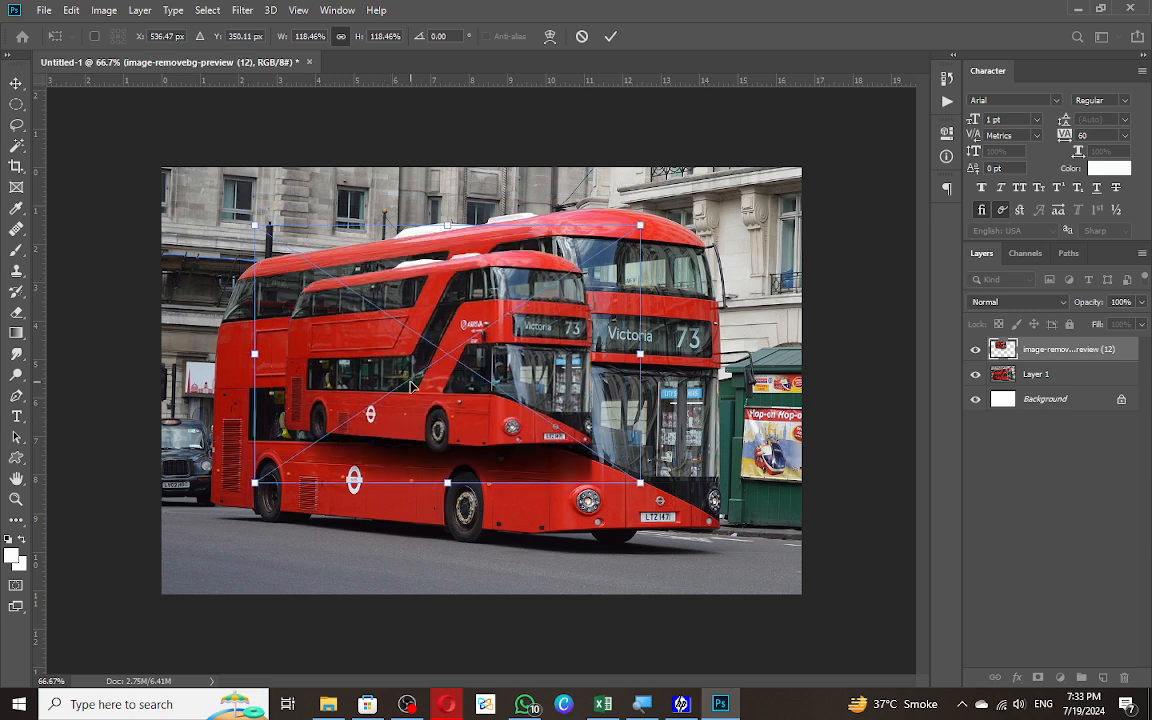
key(Return)
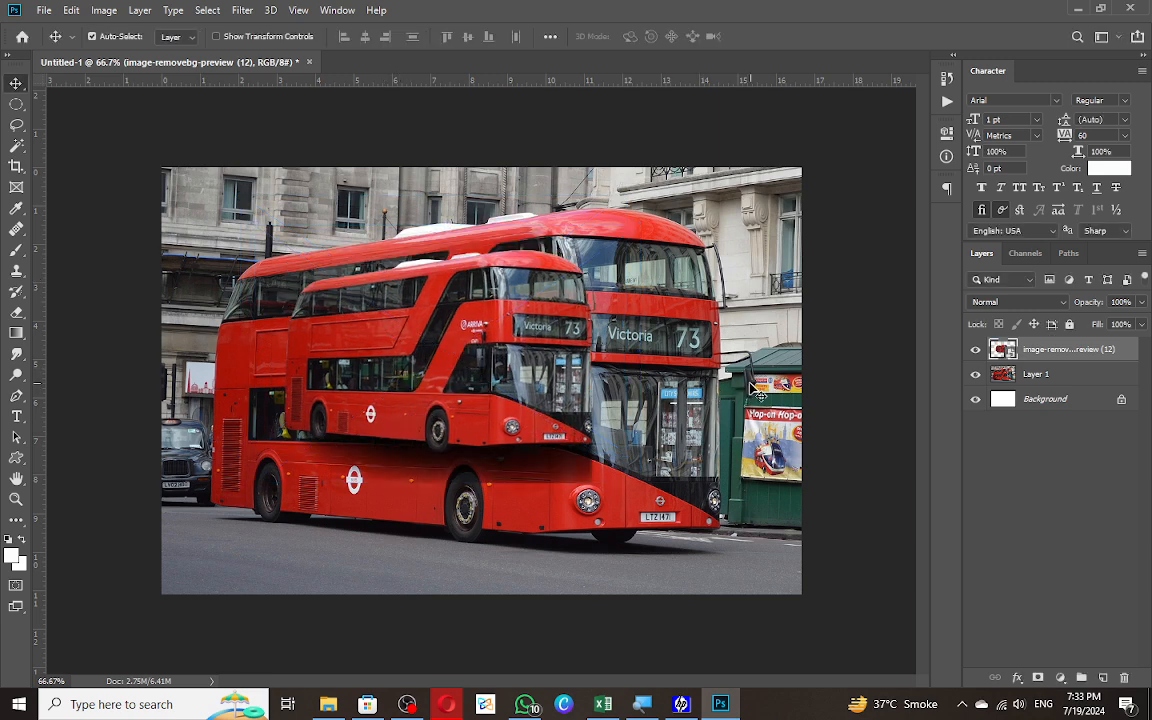
key(Delete)
key(Delete)
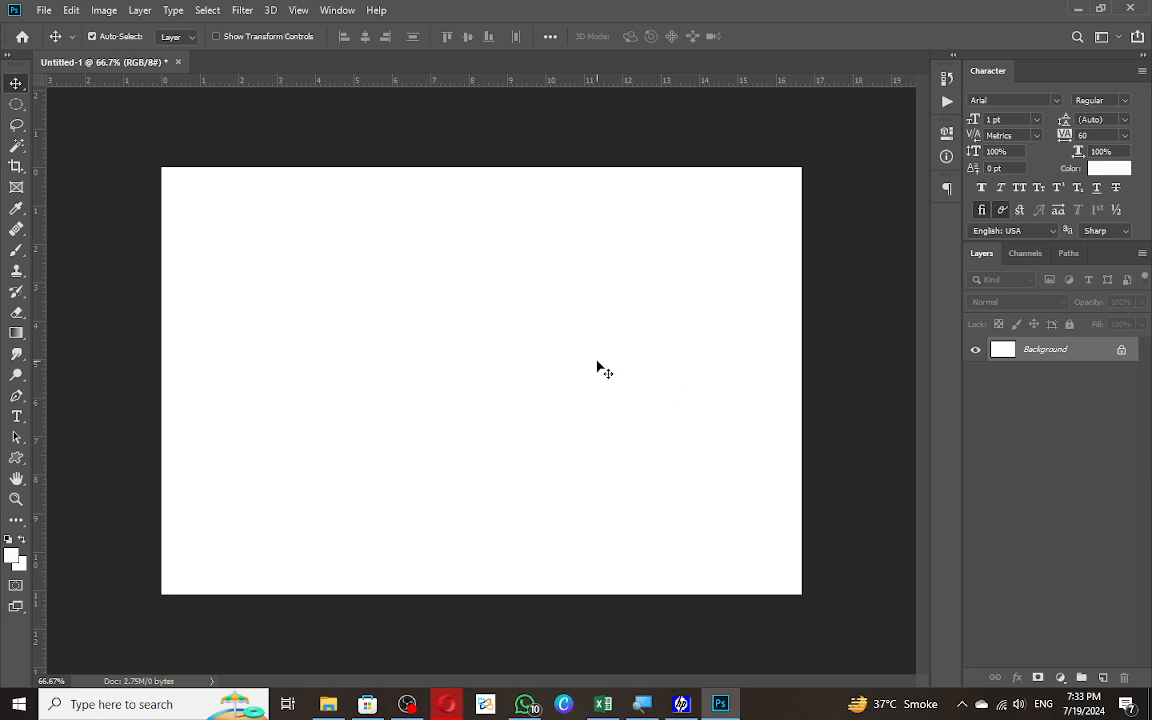
Switch to the browser, search Google for "man smiling", and copy the Adobe Stock portrait of the bearded man in a plaid shirt.
key(alt+Tab)
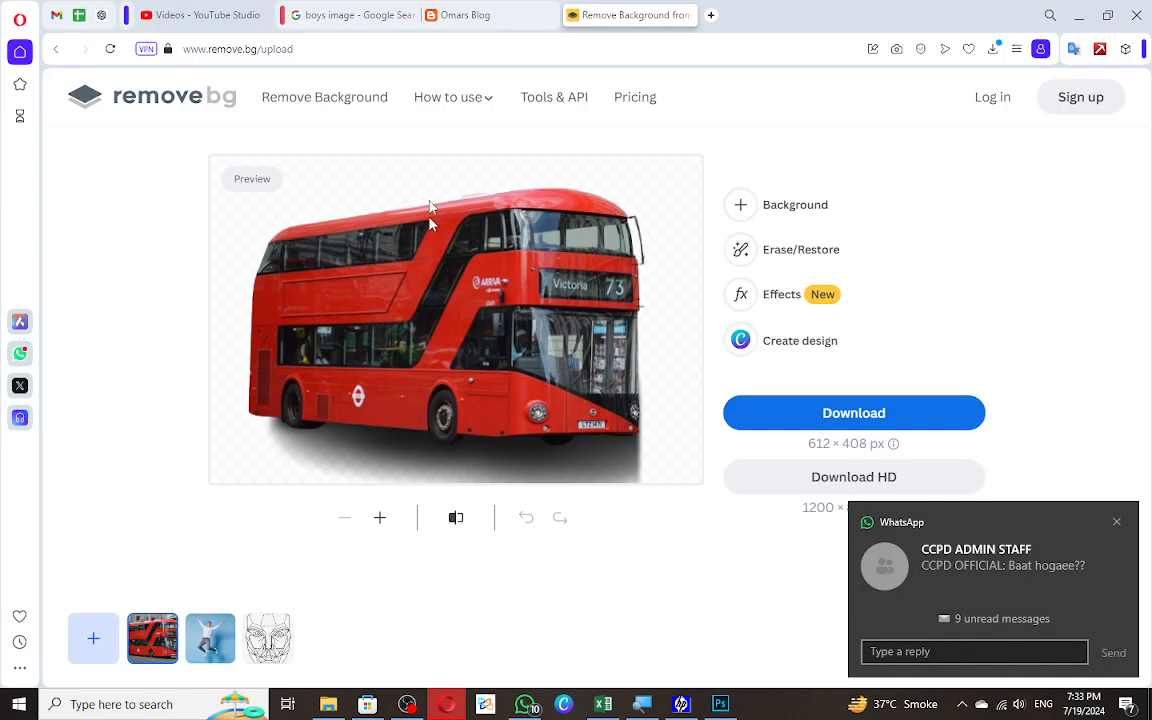
click(427, 55)
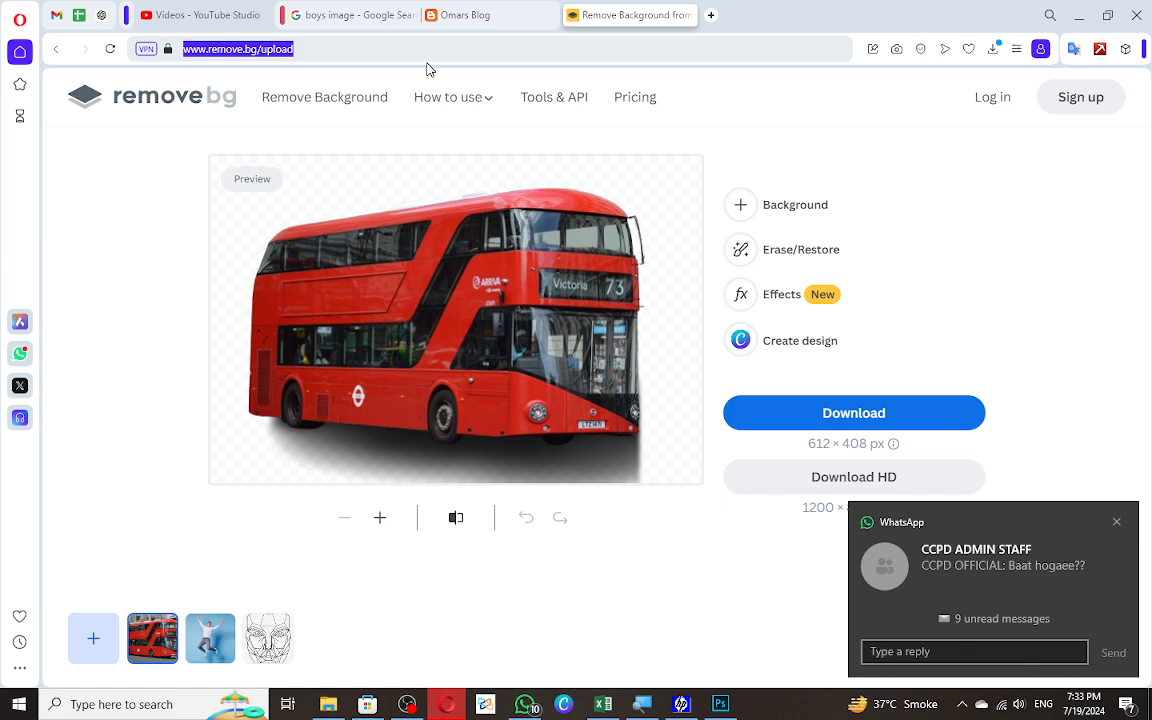
text(man smil)
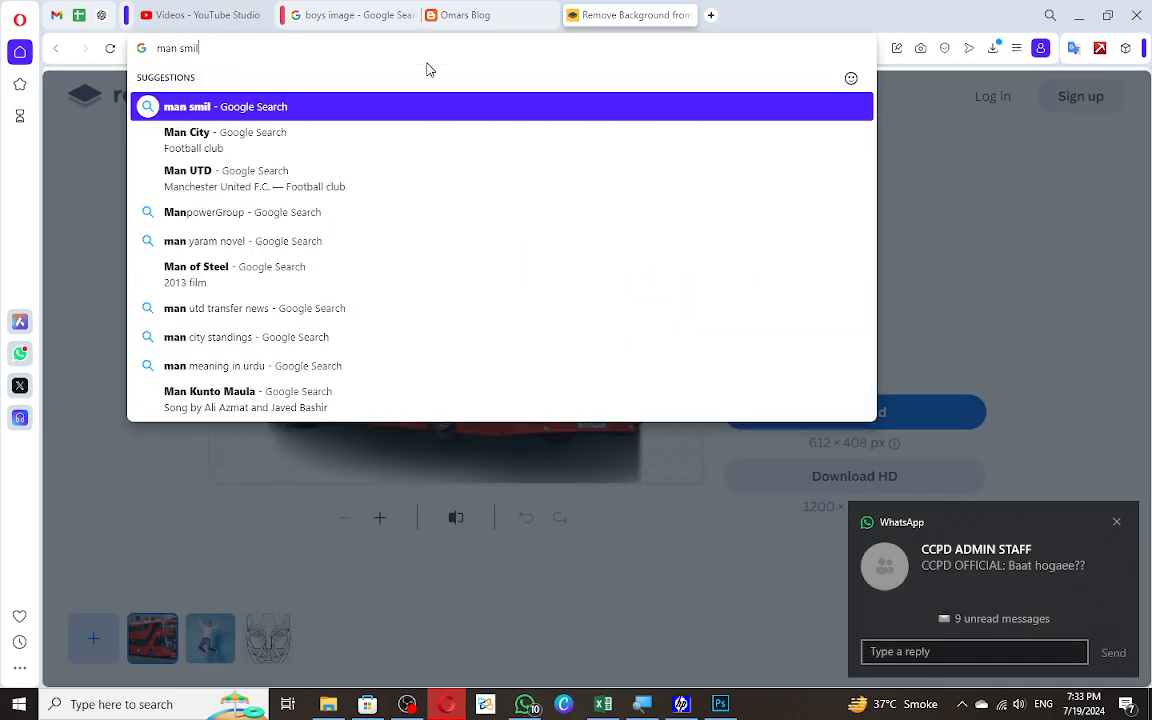
text(ing)
key(Return)
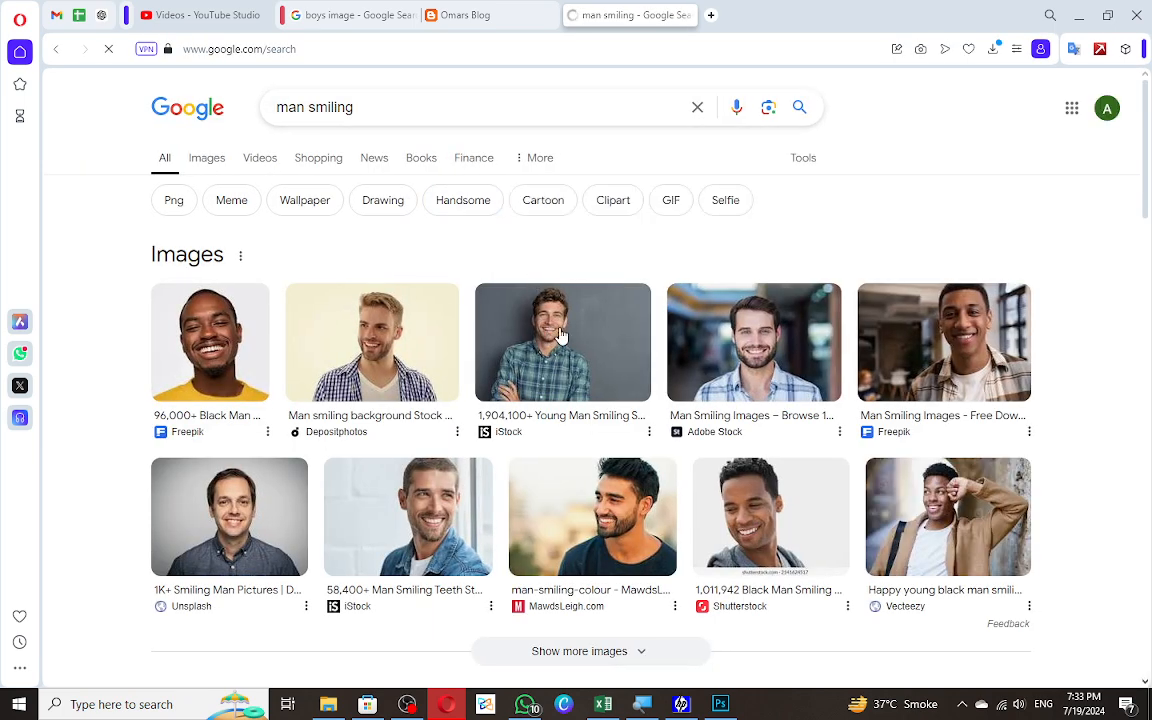
click(800, 372)
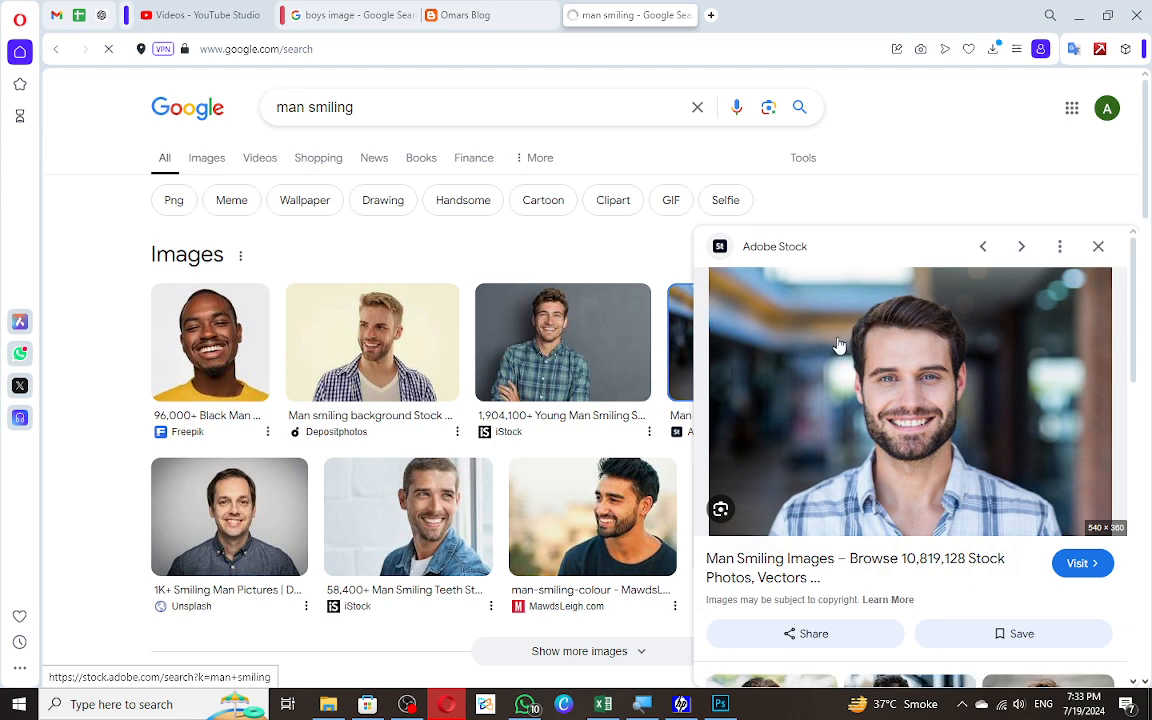
right_click(840, 340)
click(905, 545)
Switch to Photoshop, paste the portrait into Untitled-1, and close that document without saving.
key(alt+Tab)
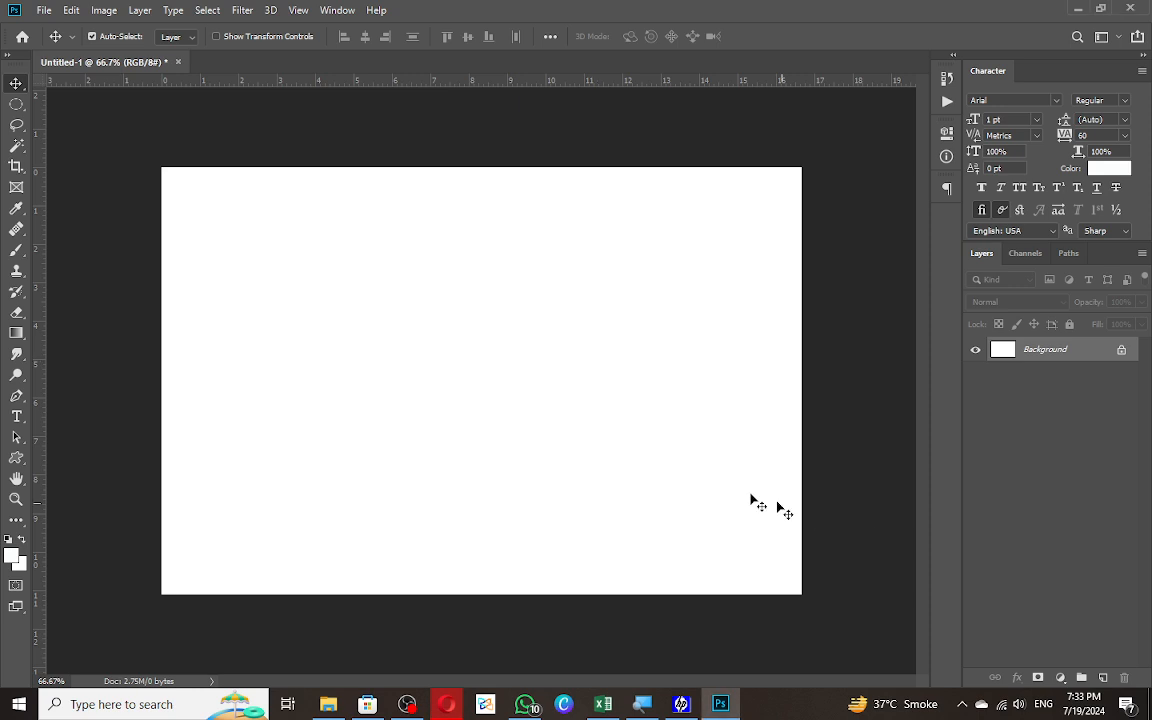
key(ctrl+v)
key(ctrl+w)
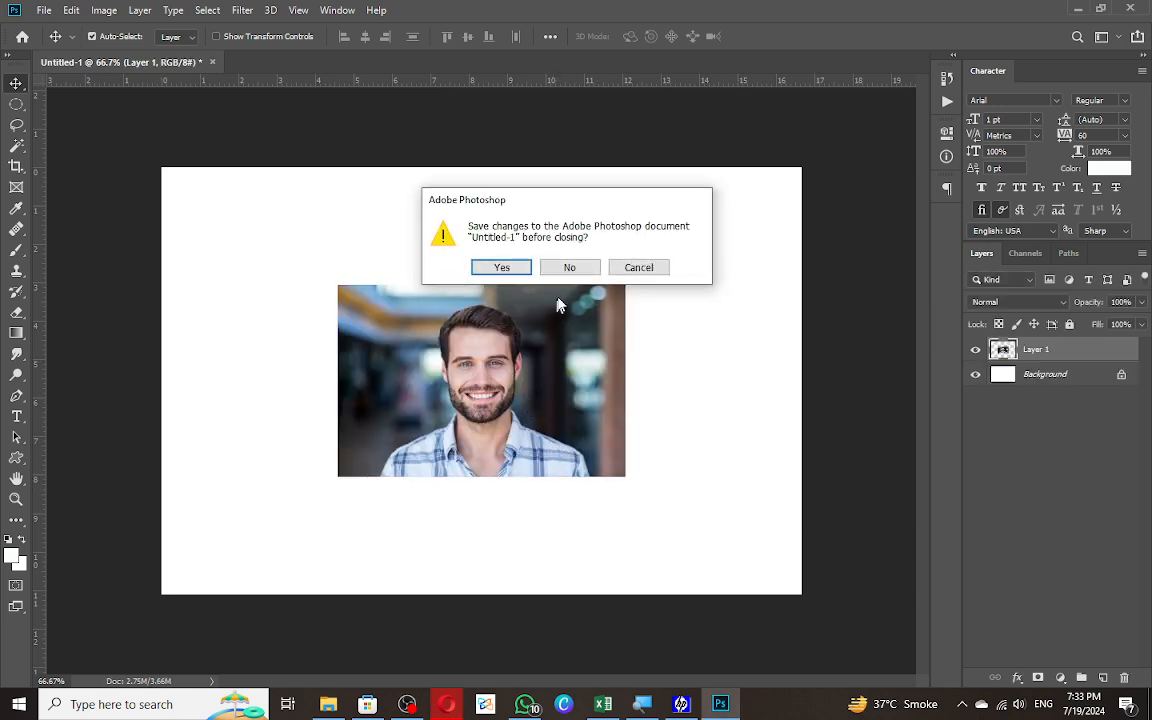
click(569, 267)
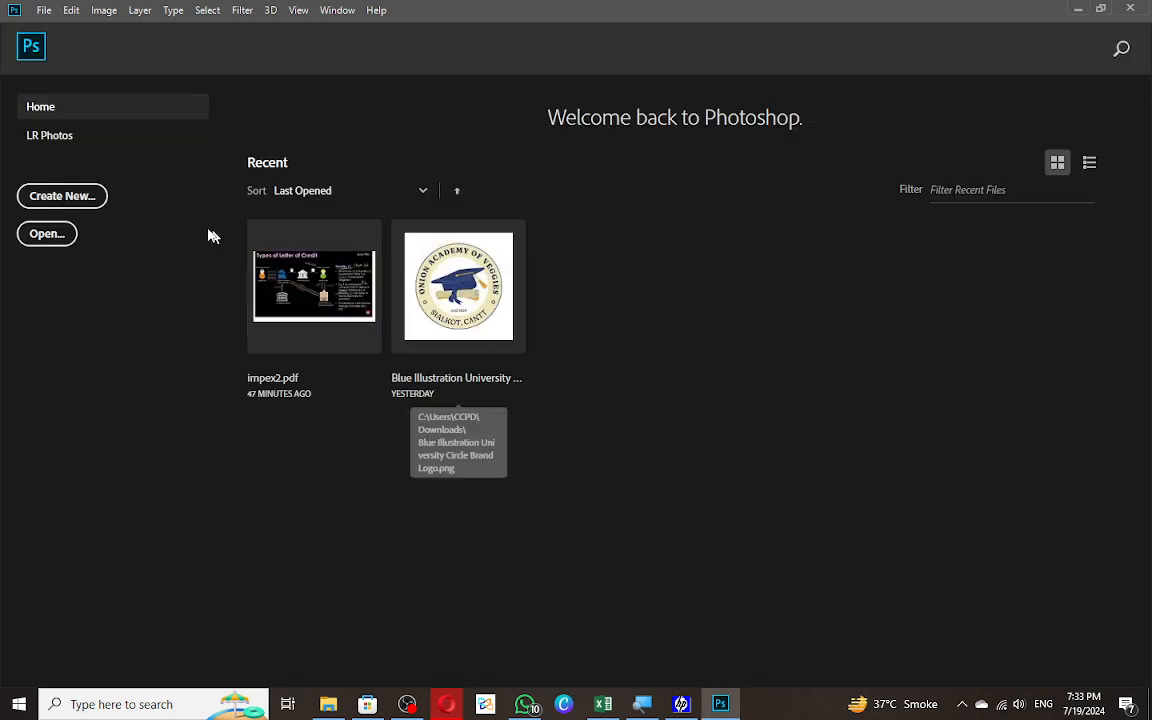
Create a 540 × 360 px document from the clipboard size and paste the portrait into it.
click(28, 196)
click(889, 604)
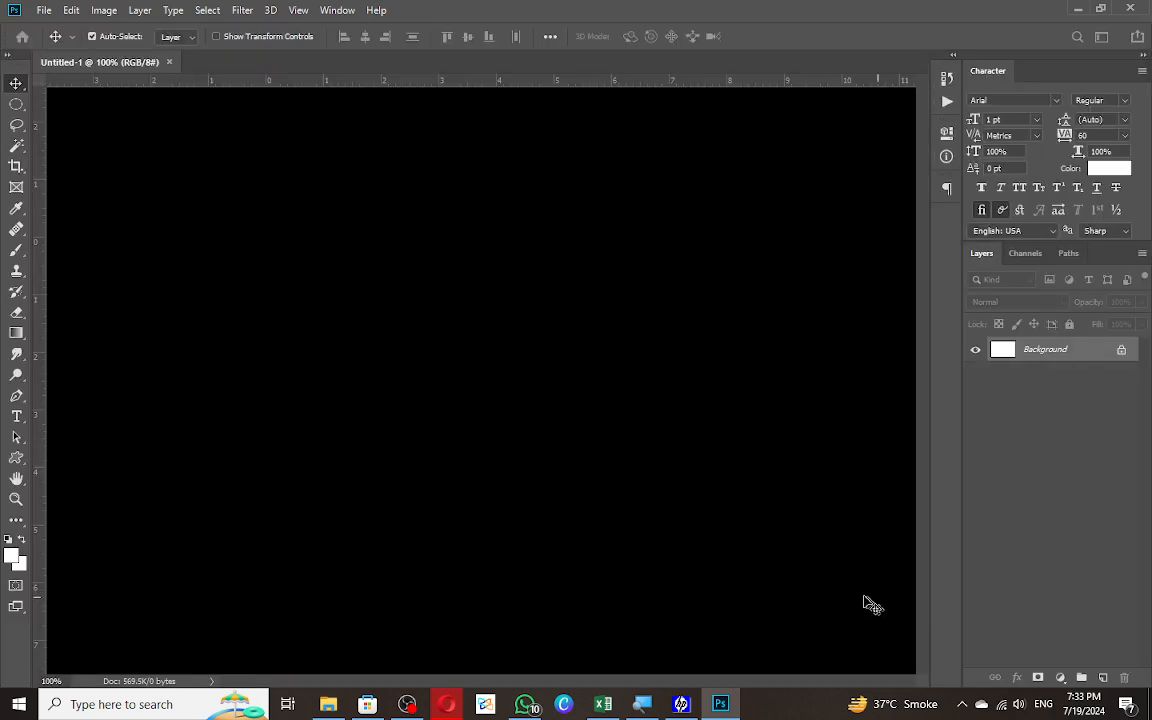
key(ctrl+n)
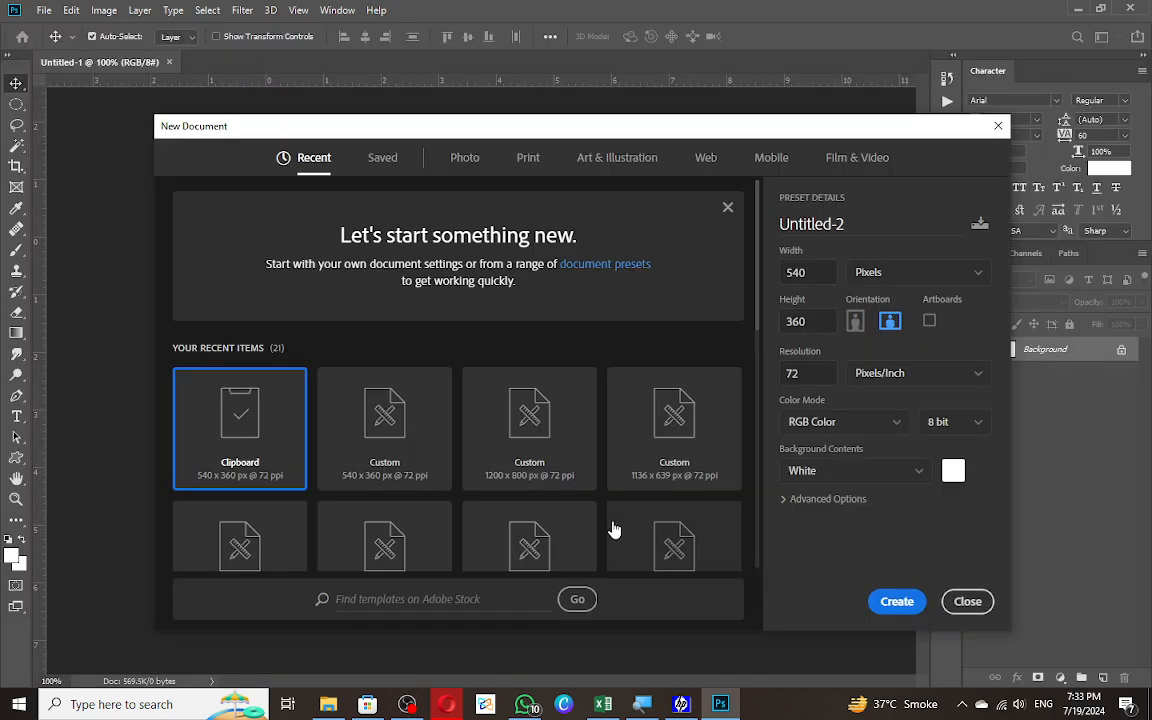
key(Escape)
key(ctrl+v)
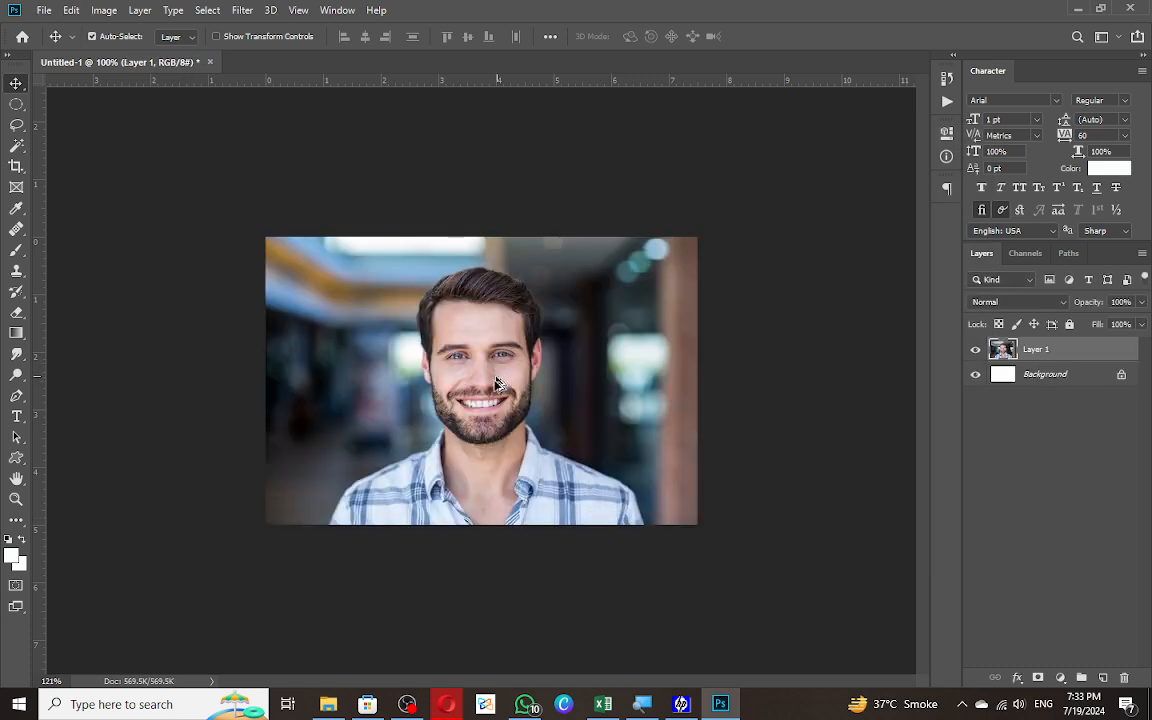
Draw a freehand Lasso selection around the man's smiling mouth, from just above the upper lip to the chin beard.
scroll(496, 383, up, 5)
scroll(511, 401, up, 1)
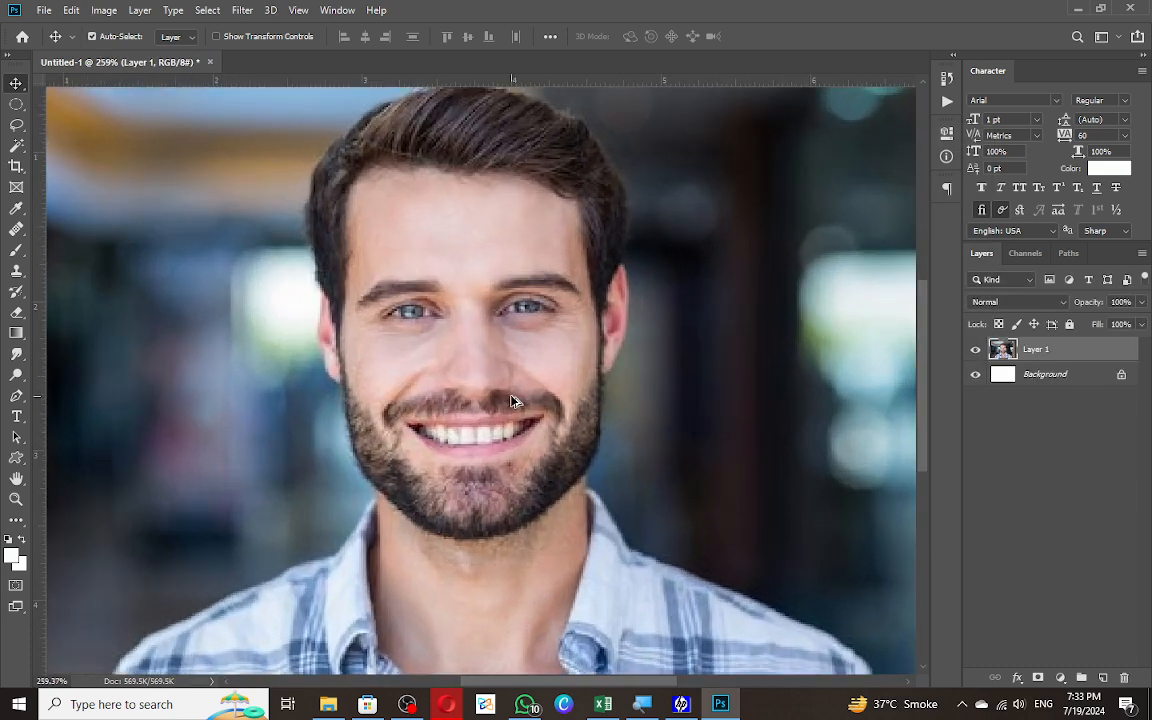
scroll(511, 401, up, 1)
scroll(466, 387, down, 3)
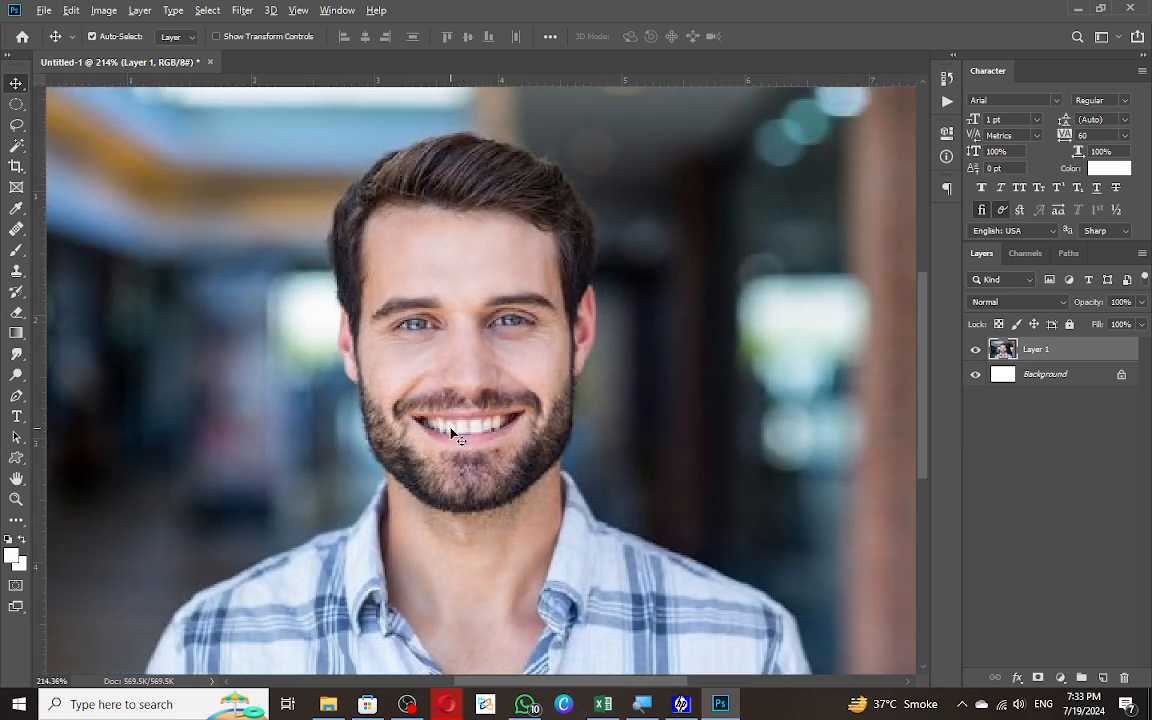
scroll(452, 432, up, 3)
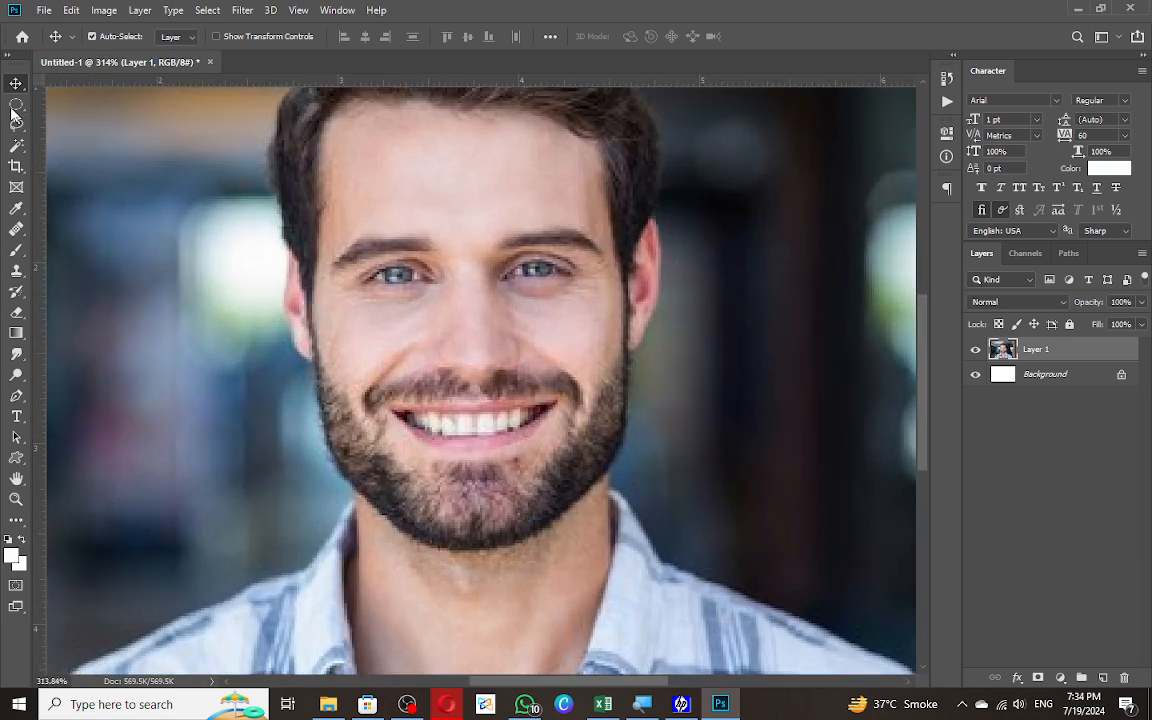
click(16, 124)
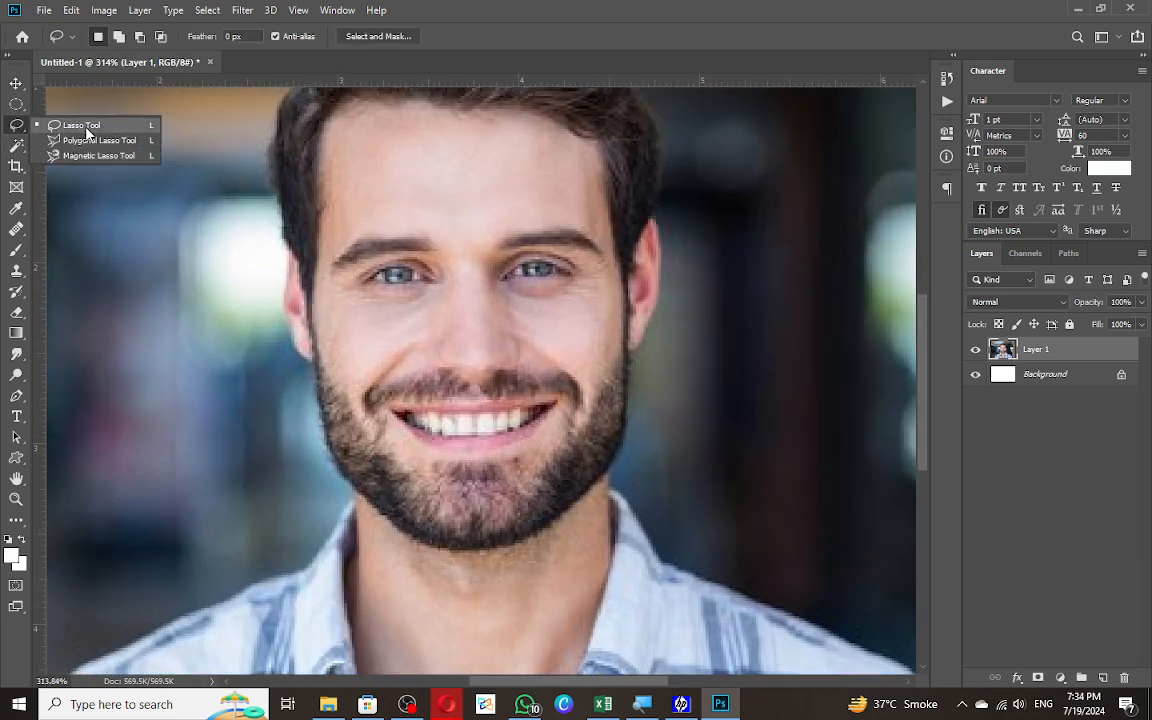
click(76, 119)
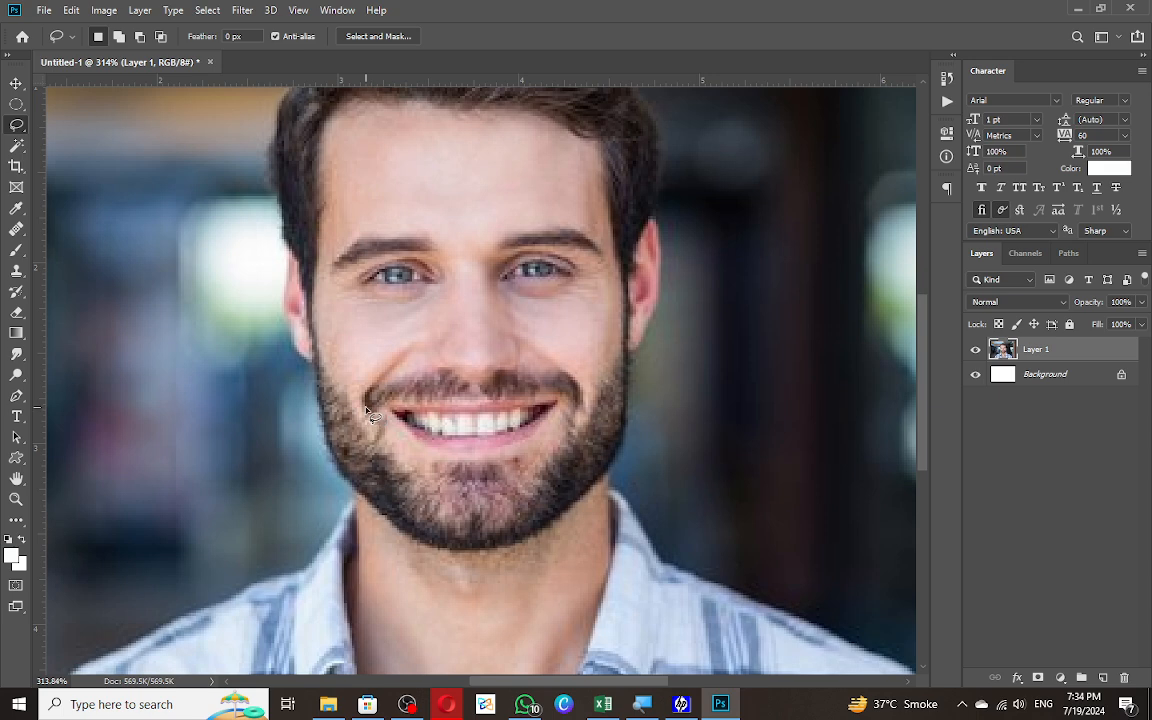
mouse_move(535, 480)
mouse_down()
mouse_move(567, 435)
mouse_move(556, 435)
mouse_up()
key(ctrl+d)
drag(575, 425, 560, 432)
Warp the selected mouth by pulling its upper edge down, its lower edge up and its side handle inward, and apply the transform.
key(ctrl+t)
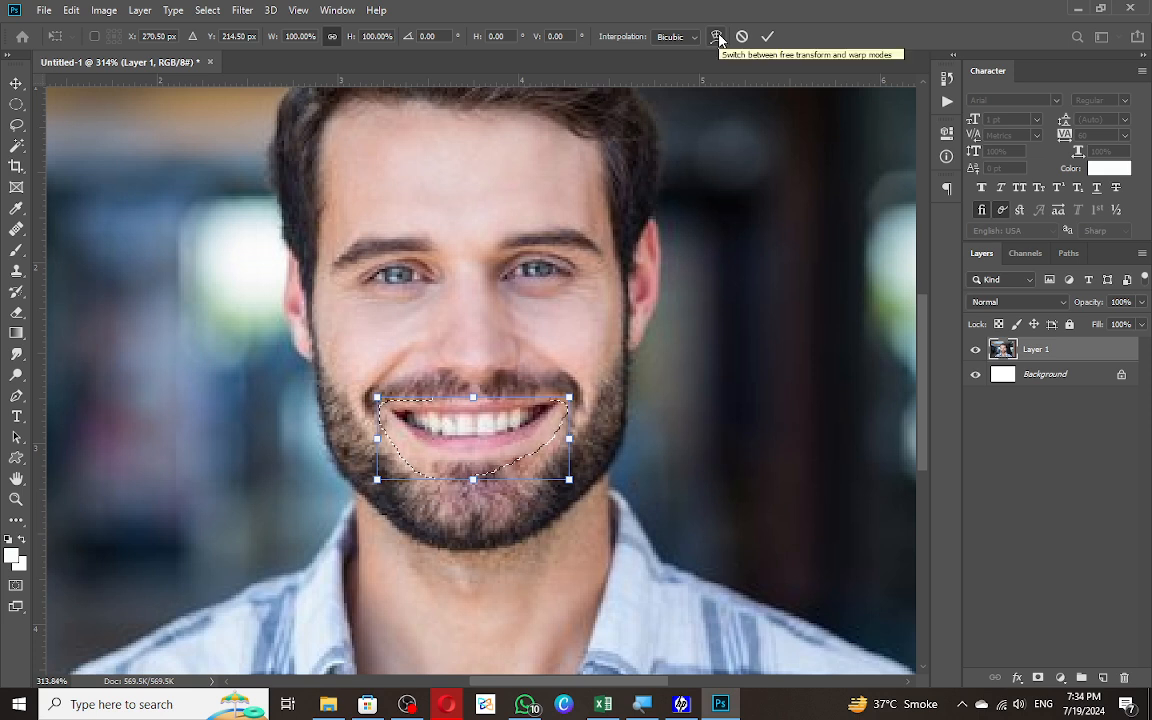
click(718, 37)
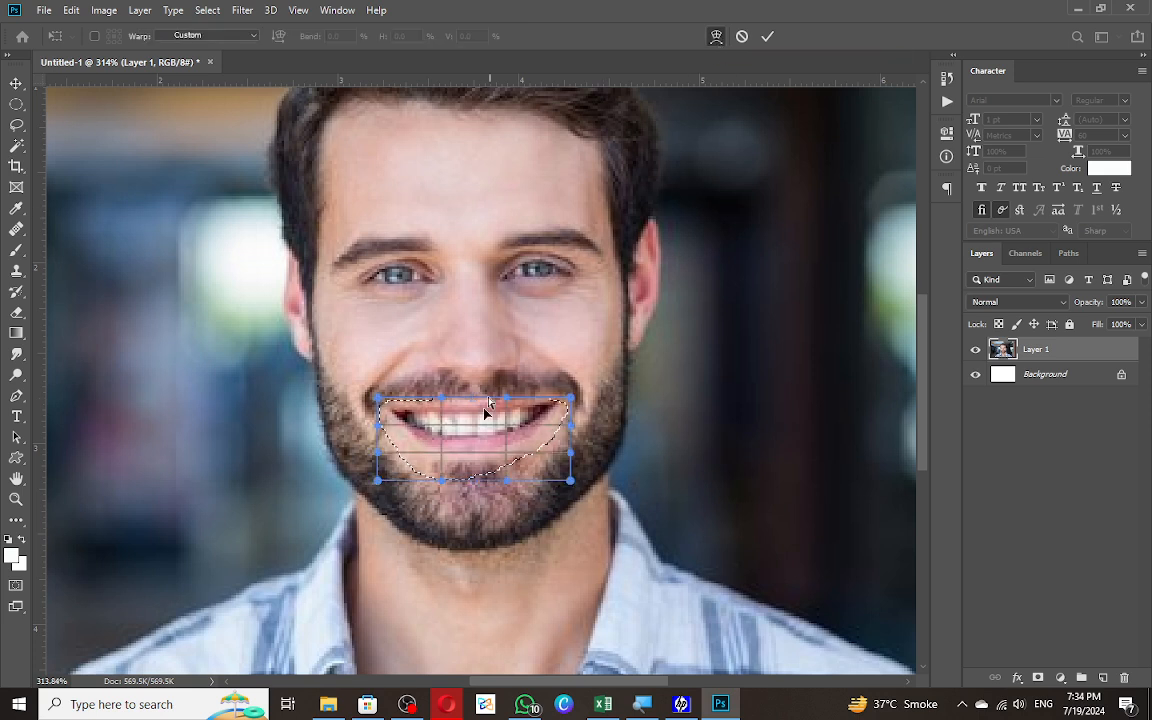
drag(443, 472, 436, 425)
scroll(440, 400, up, 3)
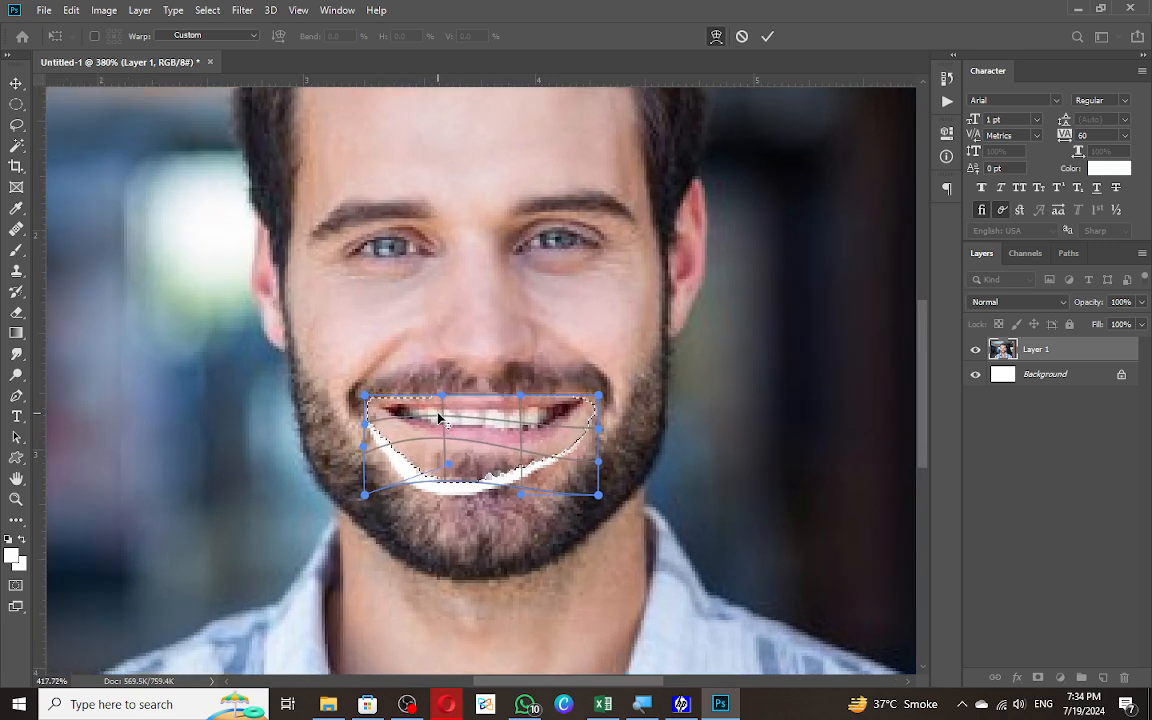
mouse_move(444, 391)
mouse_down()
mouse_move(440, 378)
mouse_move(433, 437)
mouse_move(430, 404)
mouse_up()
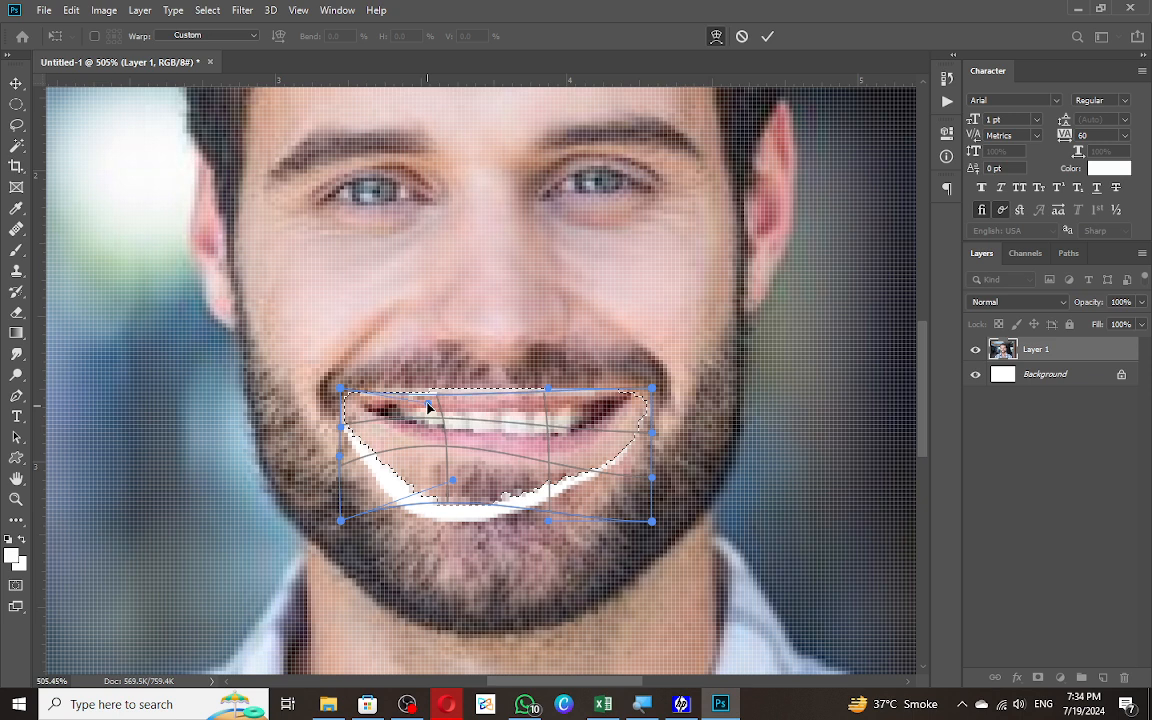
drag(547, 389, 544, 404)
drag(548, 521, 543, 495)
drag(650, 474, 545, 445)
key(Return)
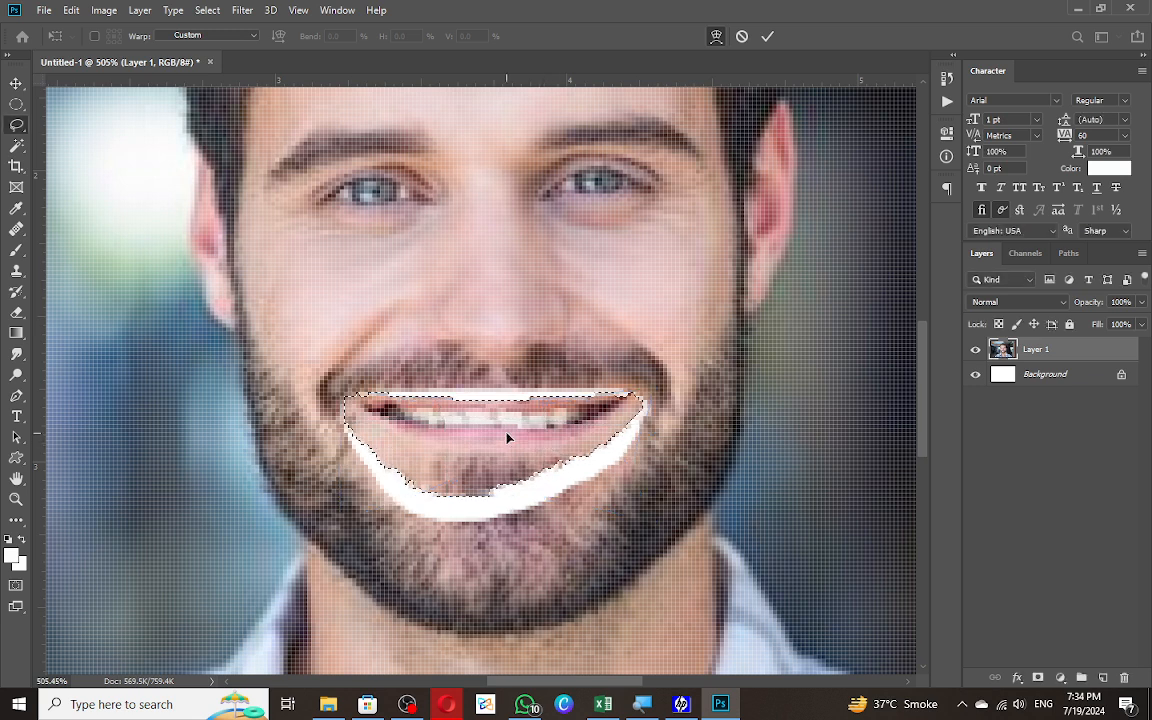
Deselect the mouth and heal the white gap above the upper lip using an enlarged Spot Healing Brush.
key(ctrl+d)
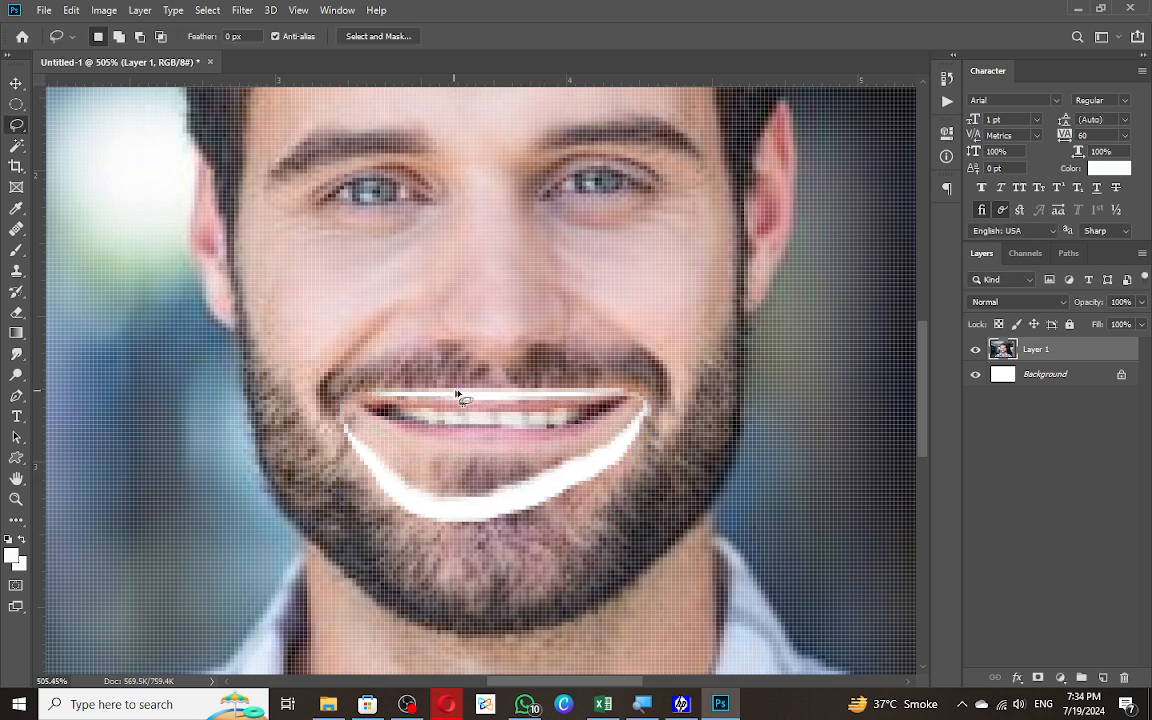
key(j)
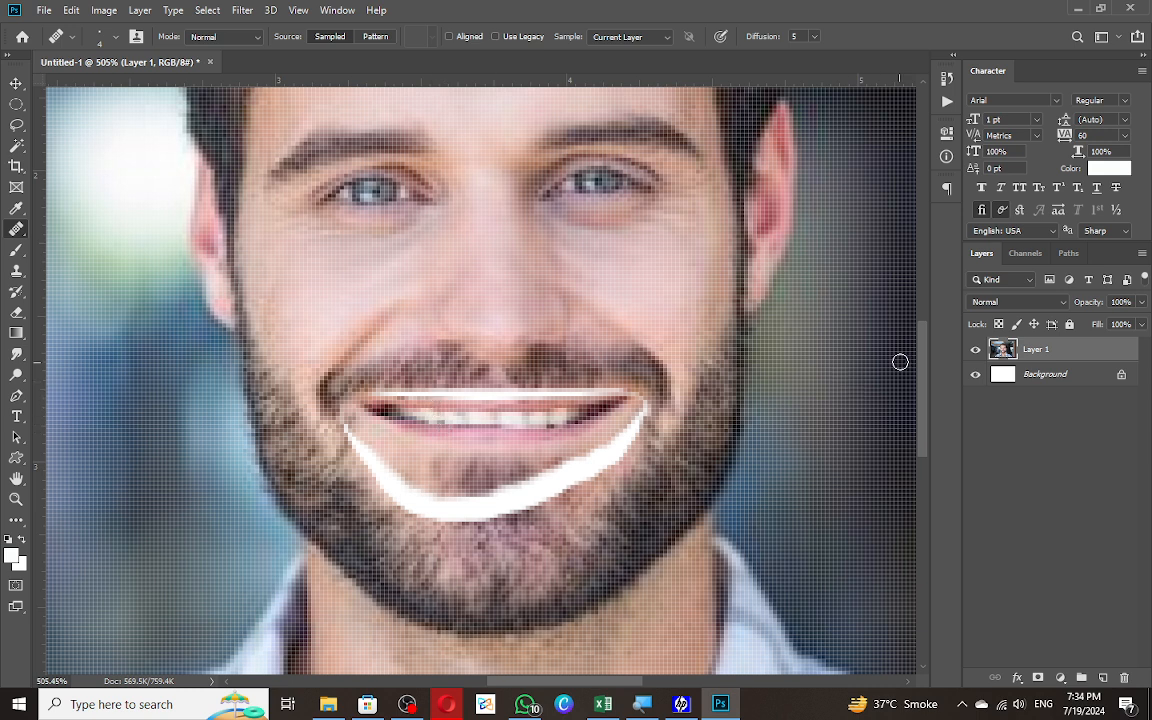
key(bracketright)
key(bracketright)
key(bracketright)
right_click(17, 230)
click(70, 226)
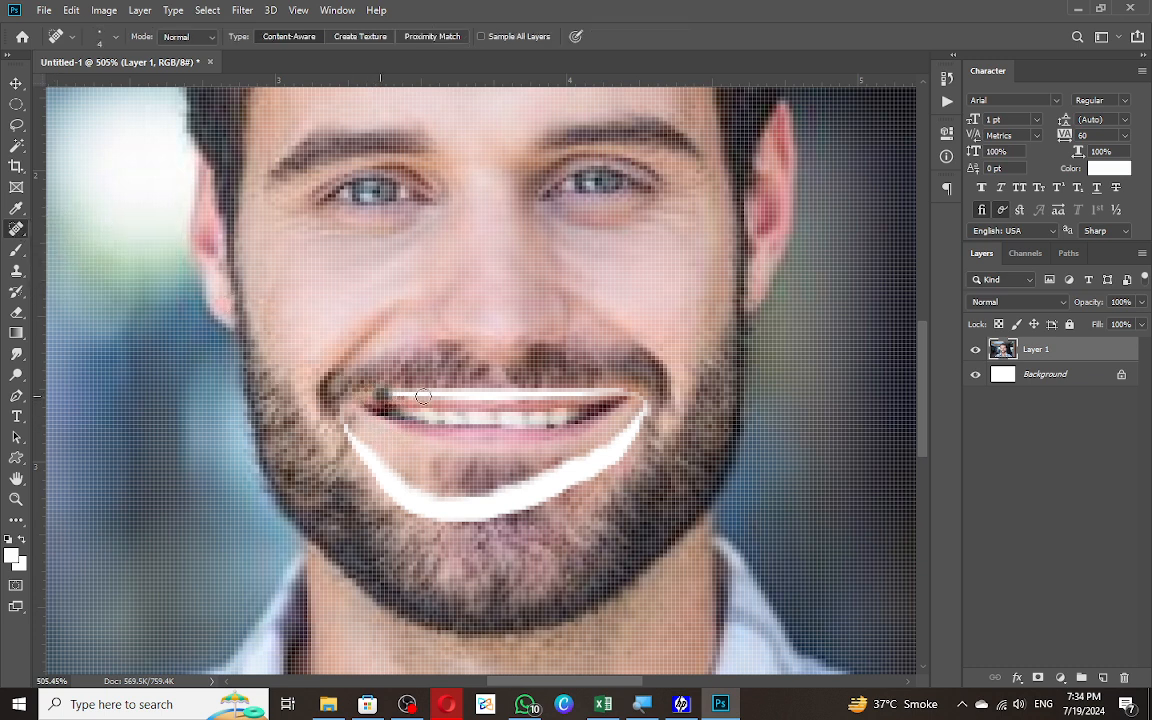
mouse_move(423, 396)
mouse_down()
mouse_move(379, 394)
mouse_move(509, 392)
mouse_up()
drag(456, 394, 540, 397)
drag(478, 397, 594, 401)
Heal the curved white gap in the beard below the mouth, from one corner of the mouth to the other.
mouse_move(544, 397)
mouse_down()
mouse_move(603, 389)
mouse_move(505, 396)
mouse_move(637, 396)
mouse_move(651, 408)
mouse_move(587, 474)
mouse_up()
drag(618, 453, 582, 470)
drag(605, 459, 522, 498)
mouse_move(580, 469)
mouse_down()
mouse_move(537, 490)
mouse_move(582, 464)
mouse_move(491, 492)
mouse_up()
drag(548, 481, 456, 509)
mouse_move(532, 504)
mouse_down()
mouse_move(422, 514)
mouse_move(499, 501)
mouse_move(406, 511)
mouse_up()
mouse_move(469, 503)
mouse_down()
mouse_move(401, 502)
mouse_move(386, 487)
mouse_up()
mouse_move(352, 437)
mouse_down()
mouse_move(421, 503)
mouse_move(379, 466)
mouse_up()
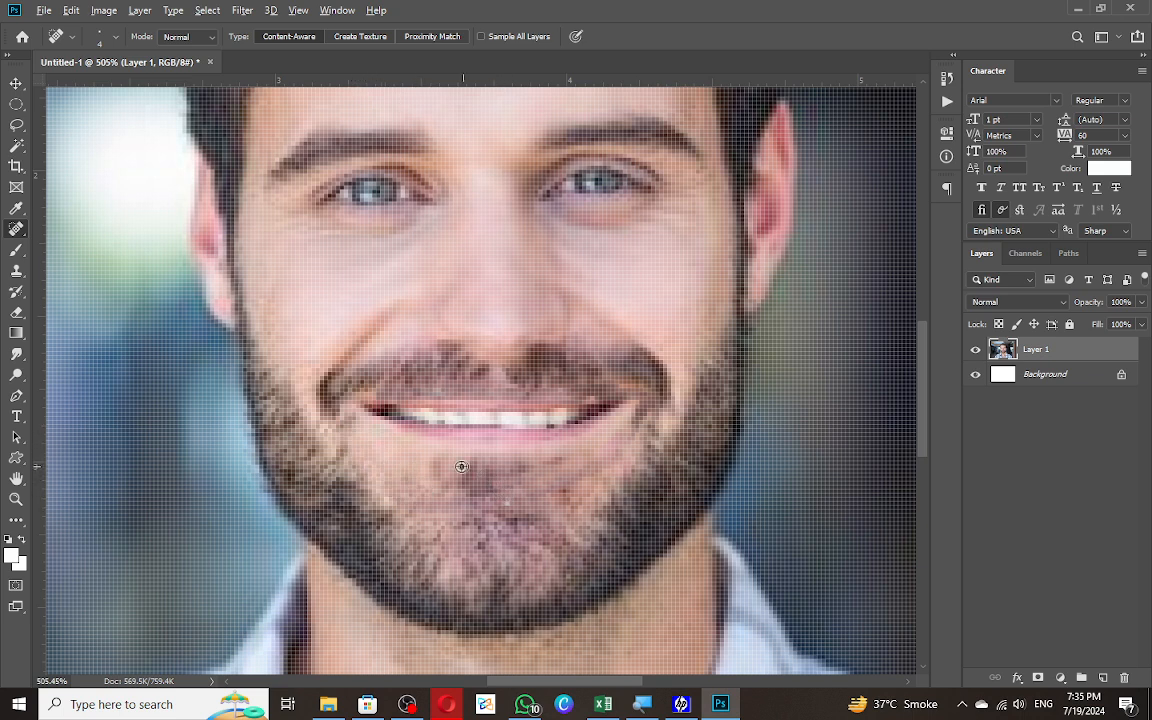
scroll(468, 463, down, 5)
scroll(469, 461, down, 3)
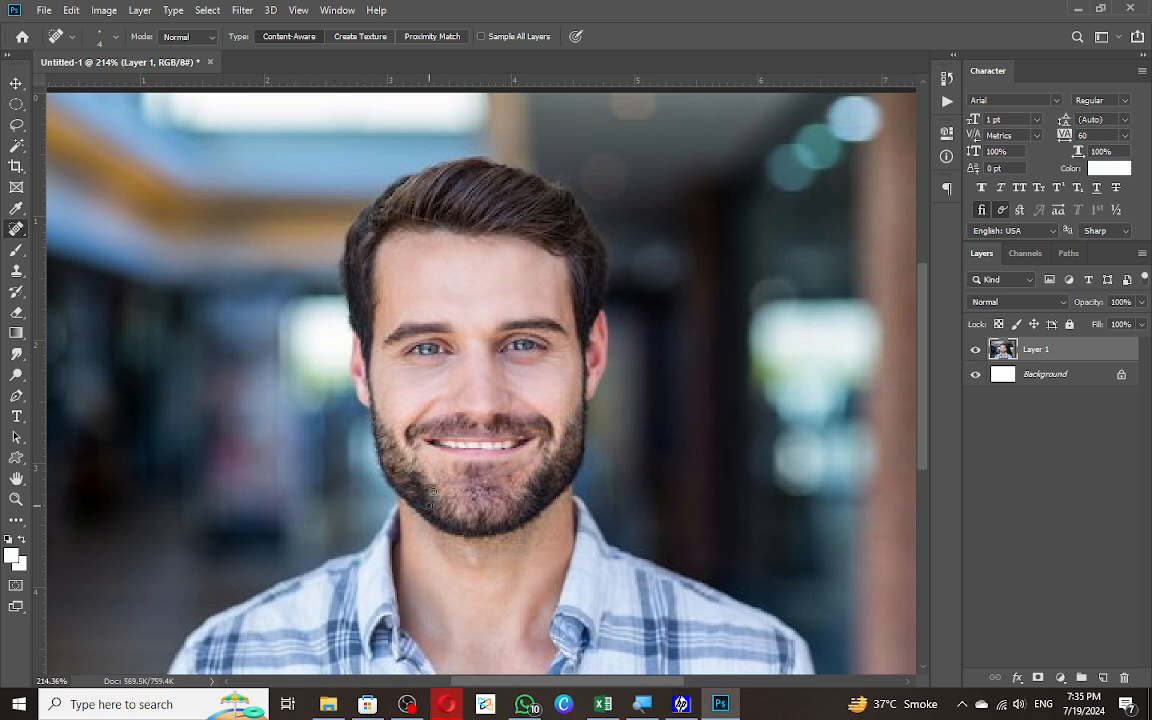
scroll(437, 341, up, 13)
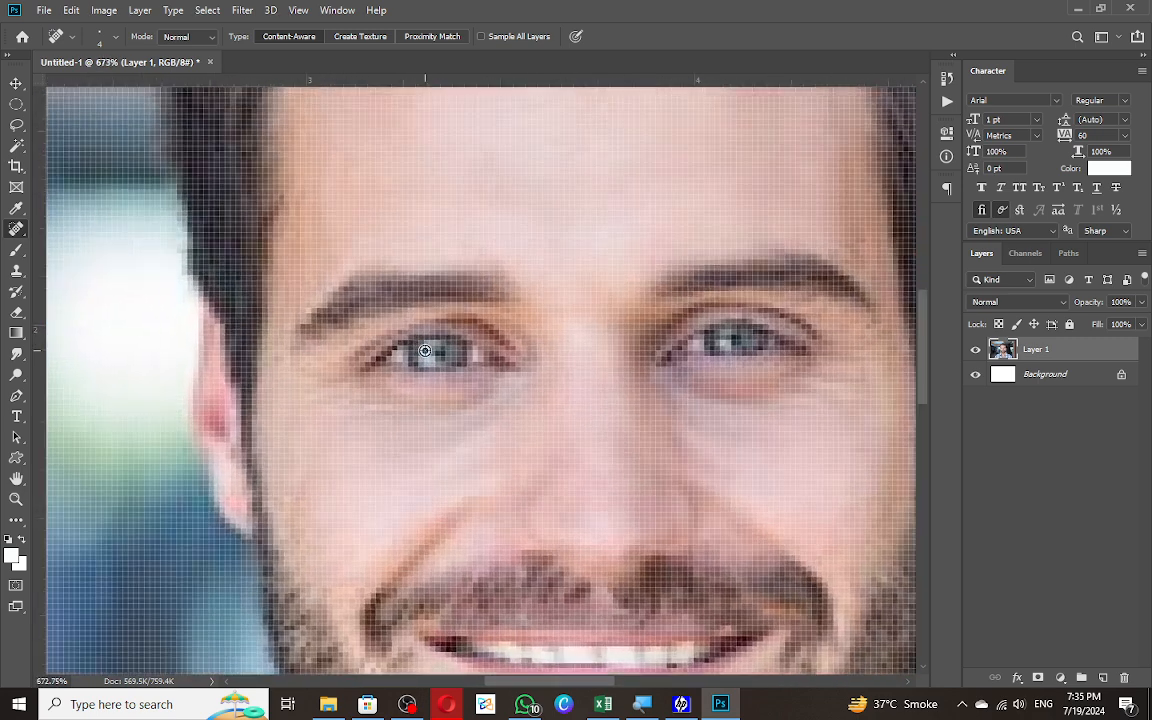
Switch to the Opera browser and search Google for "unfocused eyes".
key(alt+Tab)
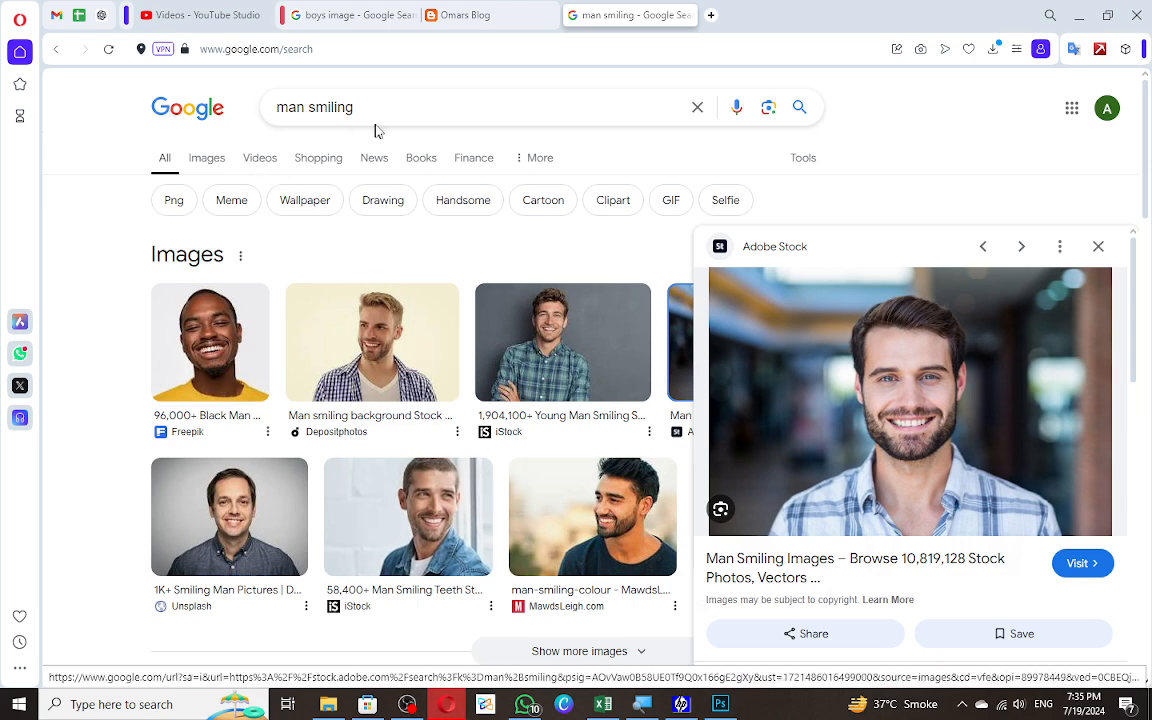
click(340, 110)
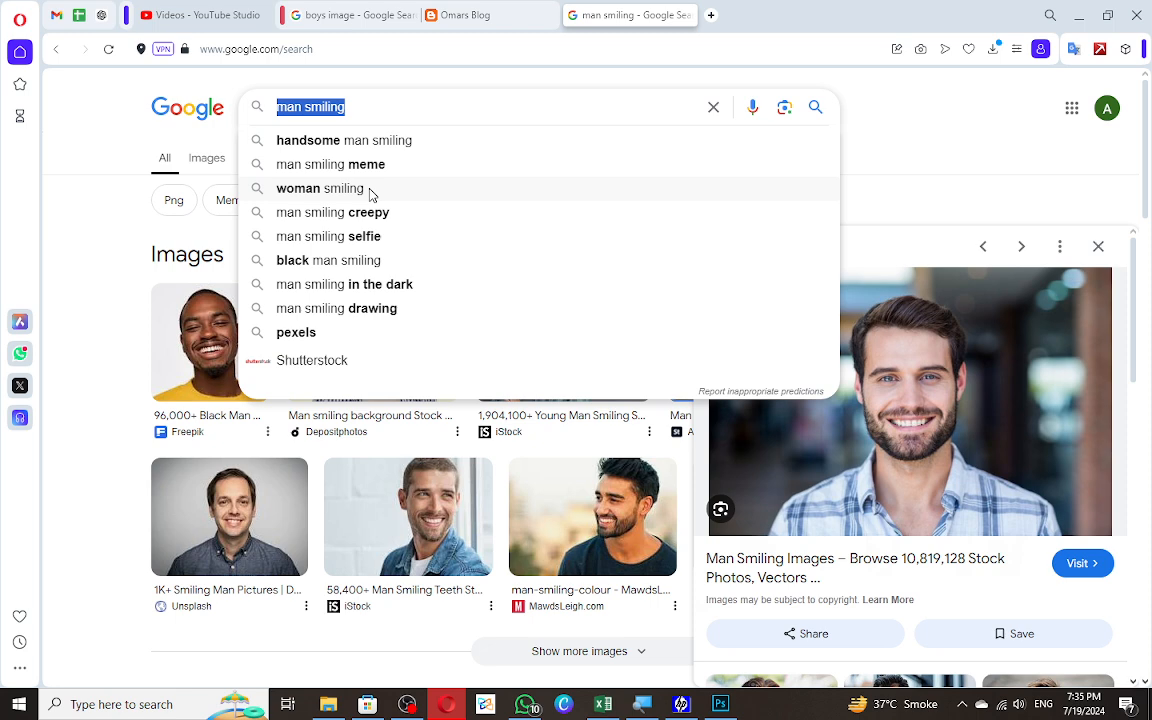
text(uun)
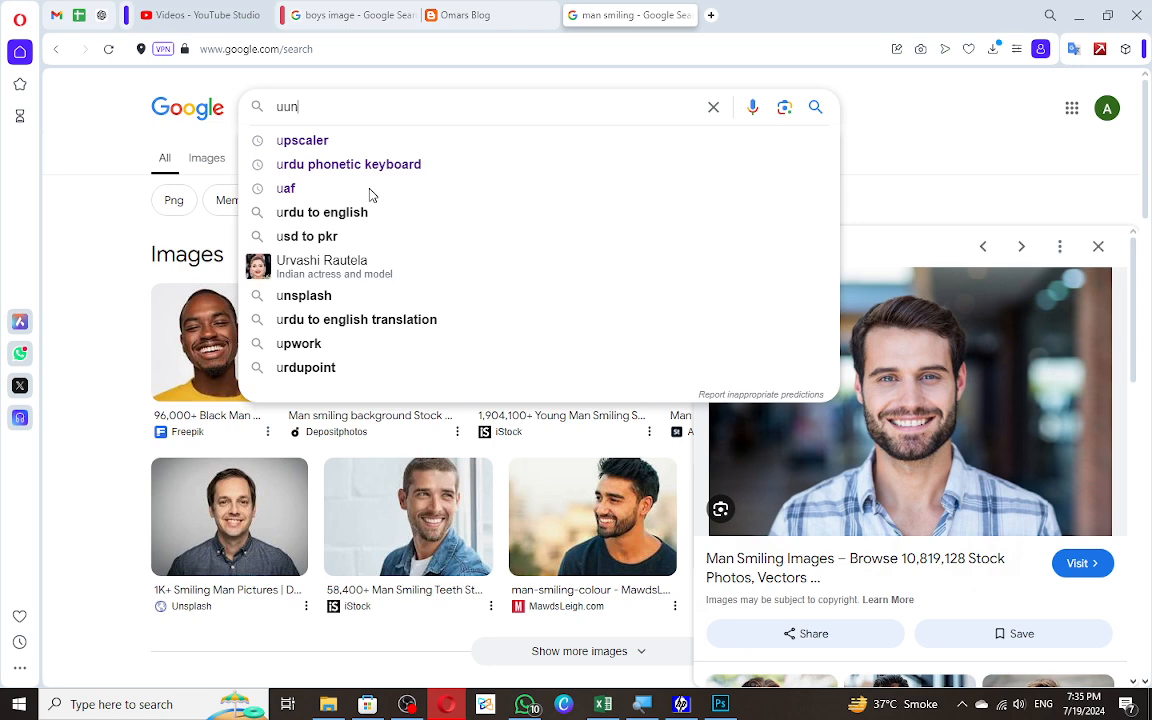
text(ocus)
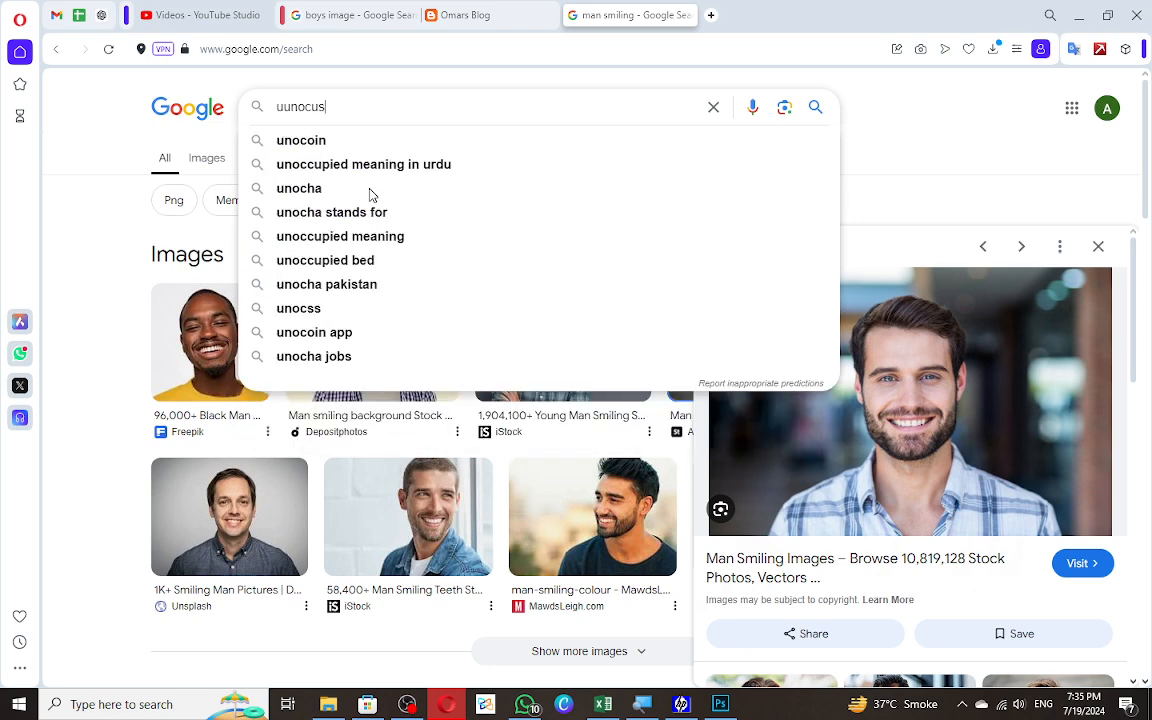
text(ed eyes)
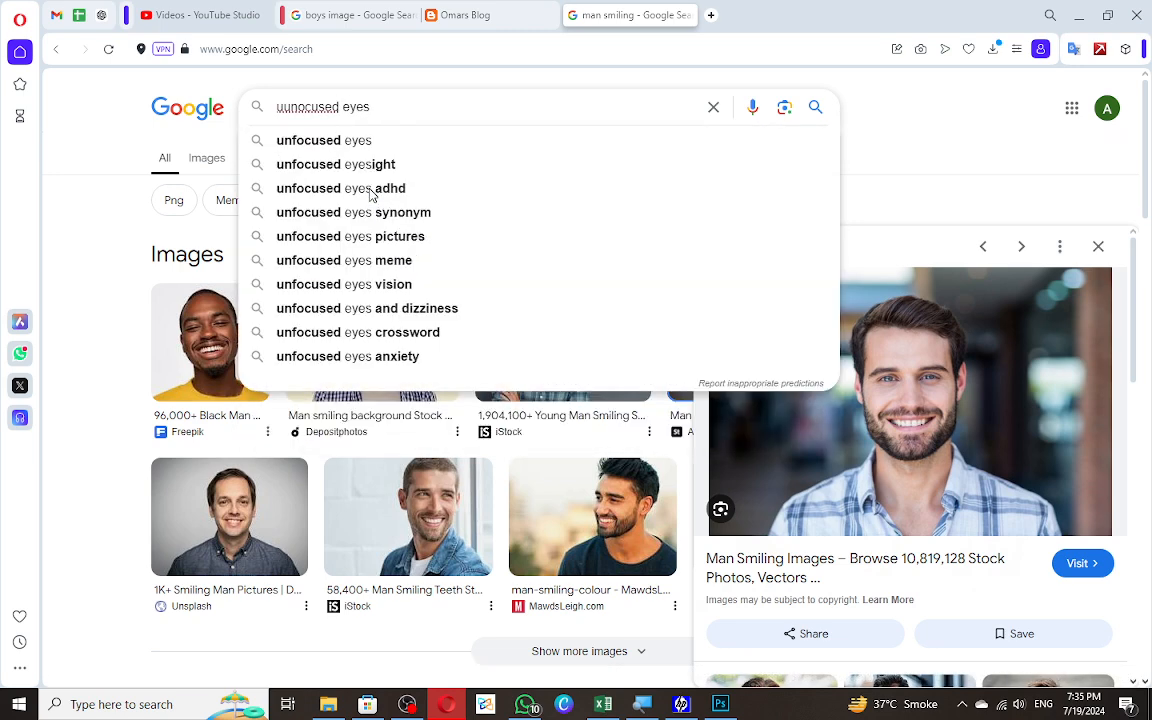
key(Down)
key(Return)
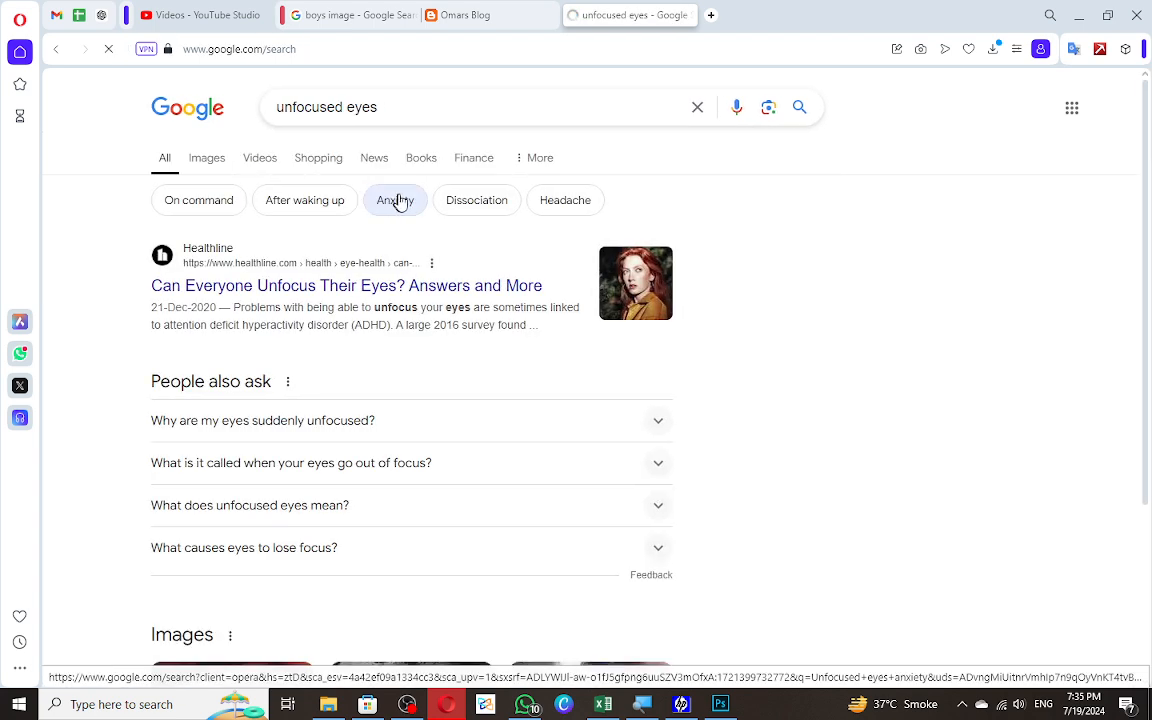
Find the Ocular Motility Photography grid of nine eye photos among the image results and copy that image.
click(208, 161)
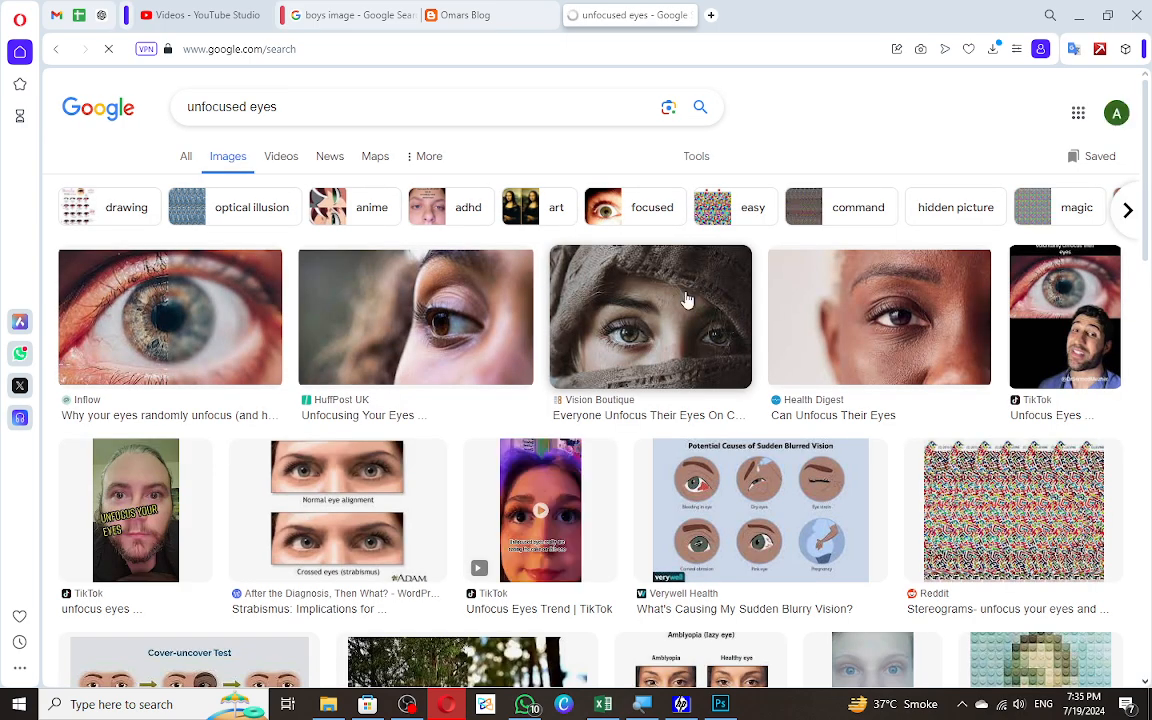
scroll(669, 303, down, 4)
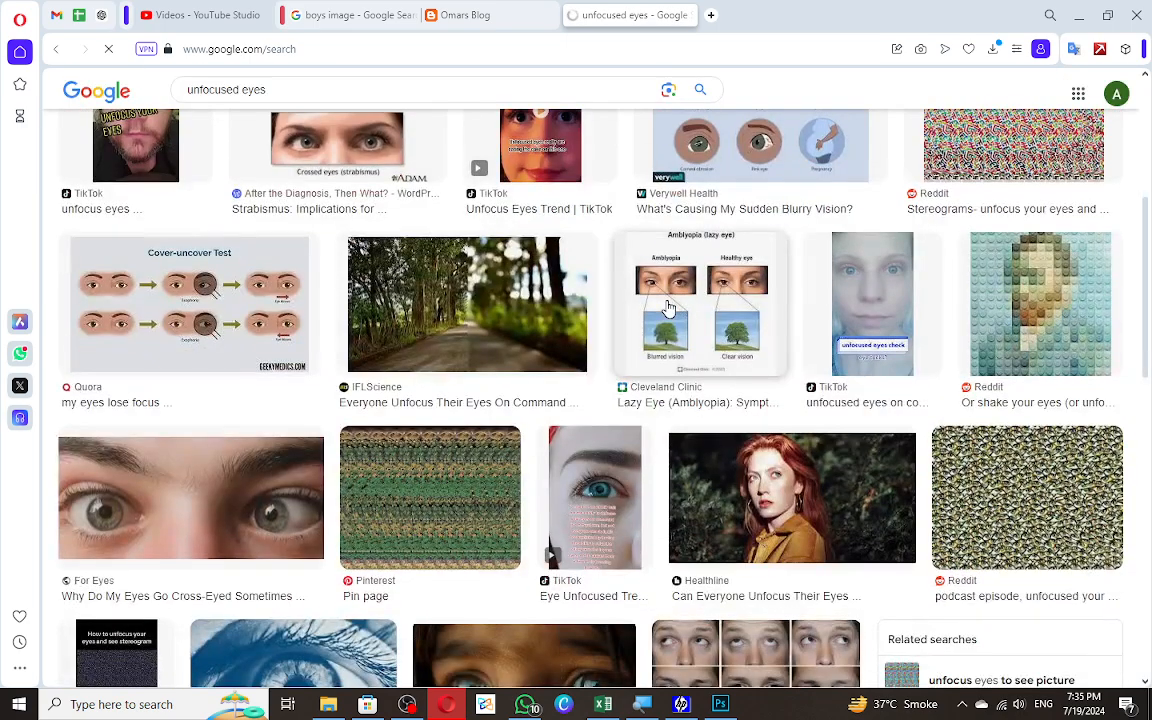
scroll(667, 309, down, 2)
scroll(667, 310, down, 1)
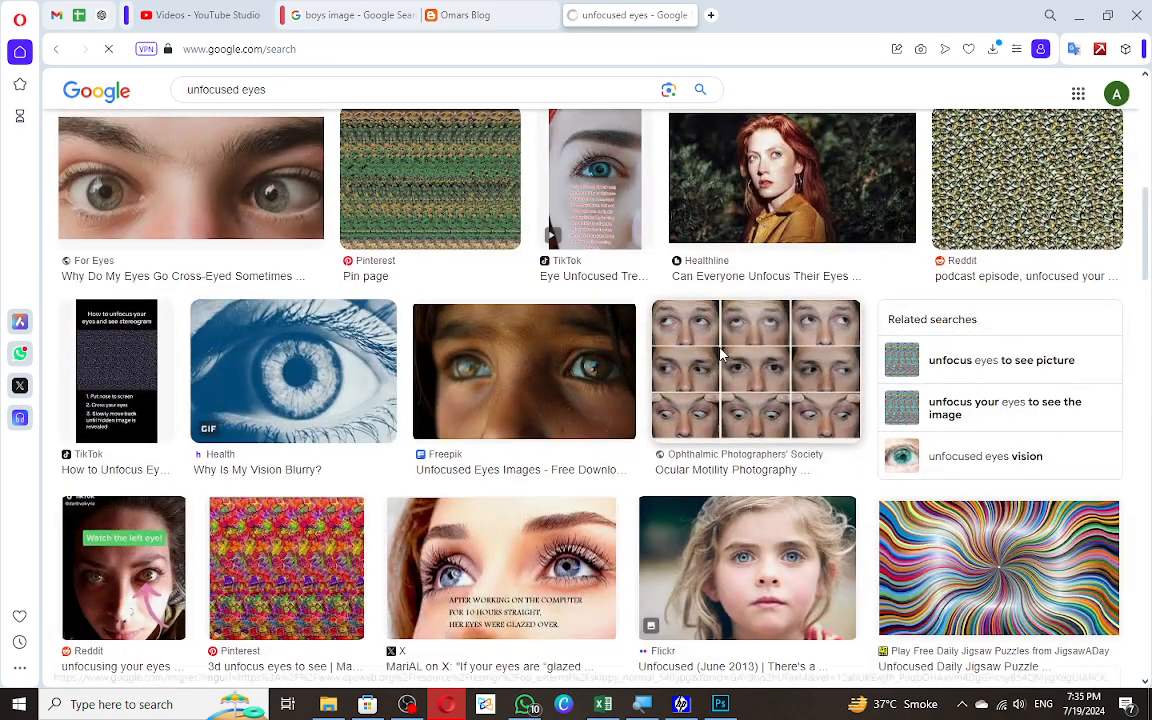
click(665, 312)
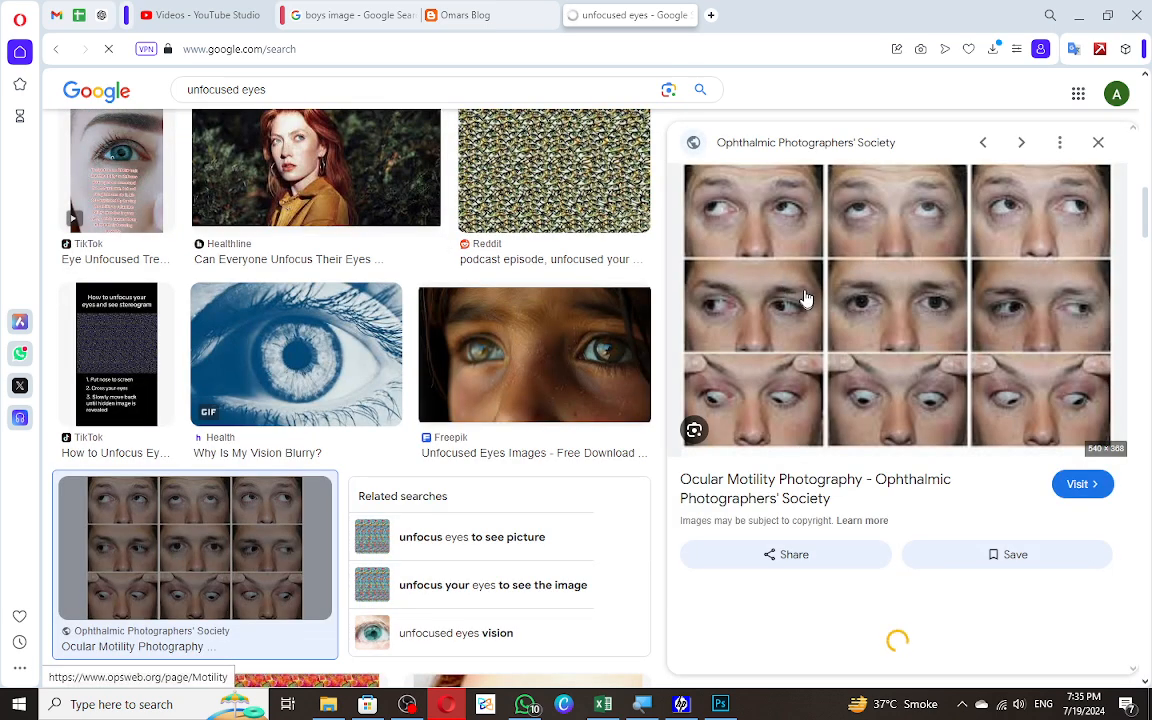
right_click(889, 266)
click(985, 465)
Switch to Photoshop and paste the eye-photo grid over the portrait.
key(alt+Tab)
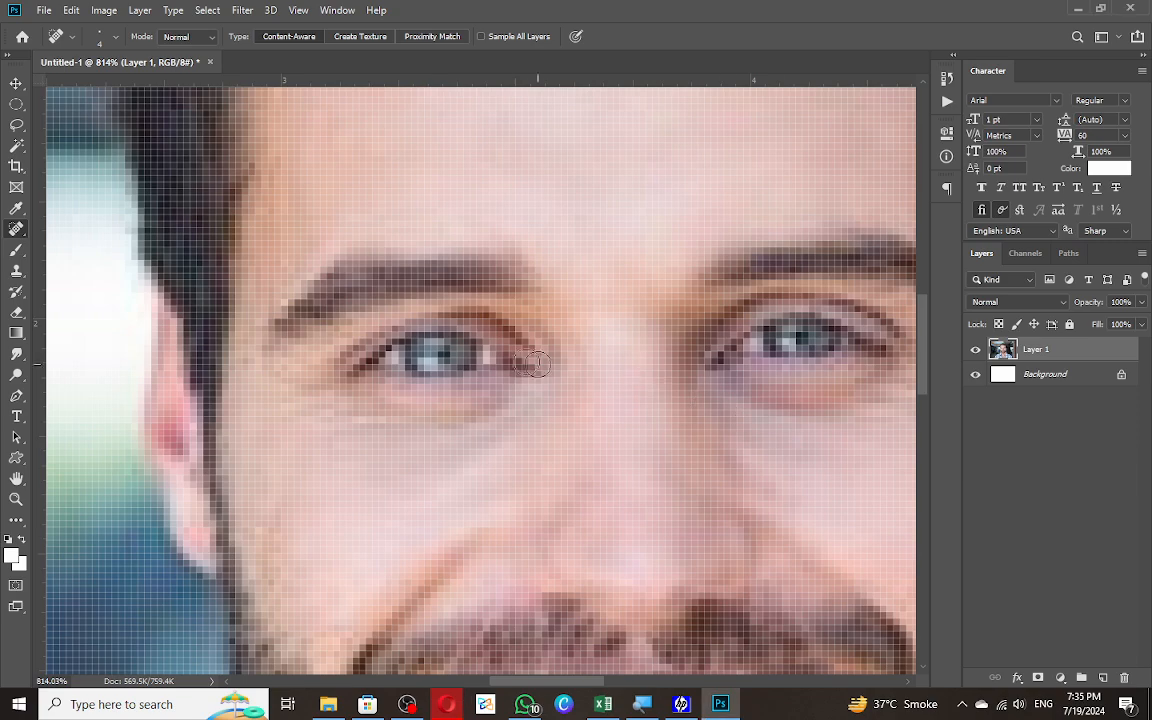
key(ctrl+v)
scroll(471, 355, down, 4)
scroll(471, 355, down, 3)
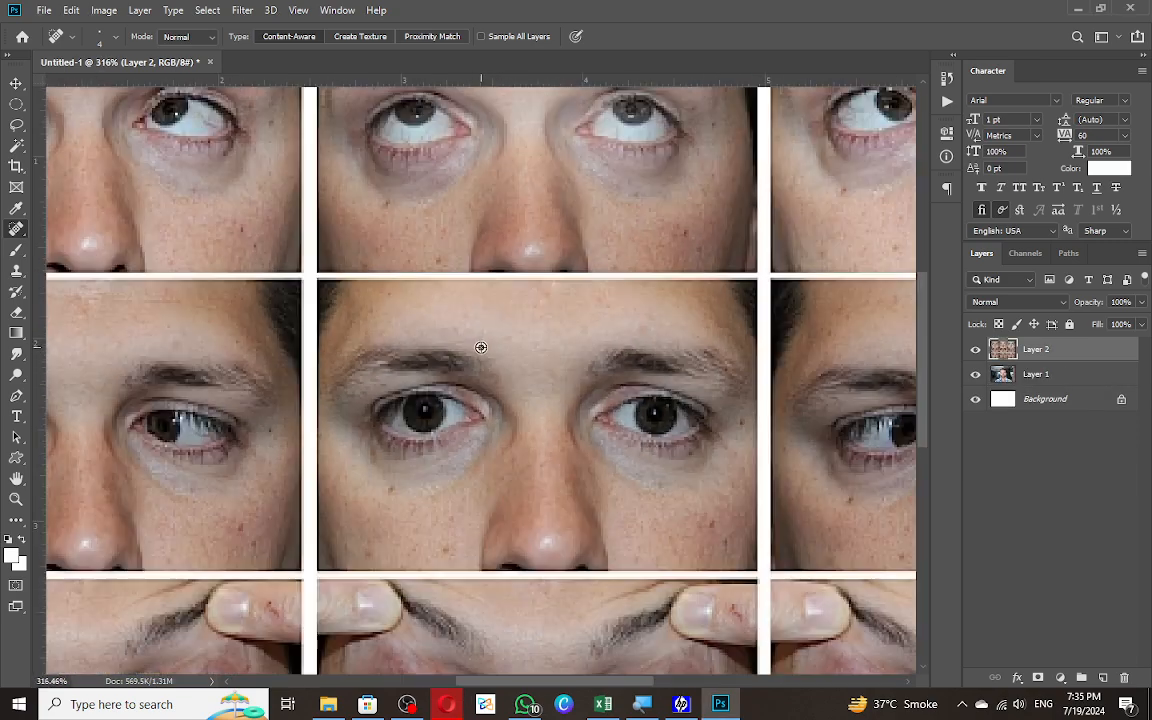
Draw a Lasso selection around the dark iris of the right-hand eye in the middle row's first photo.
scroll(437, 378, up, 2)
scroll(540, 566, up, 3)
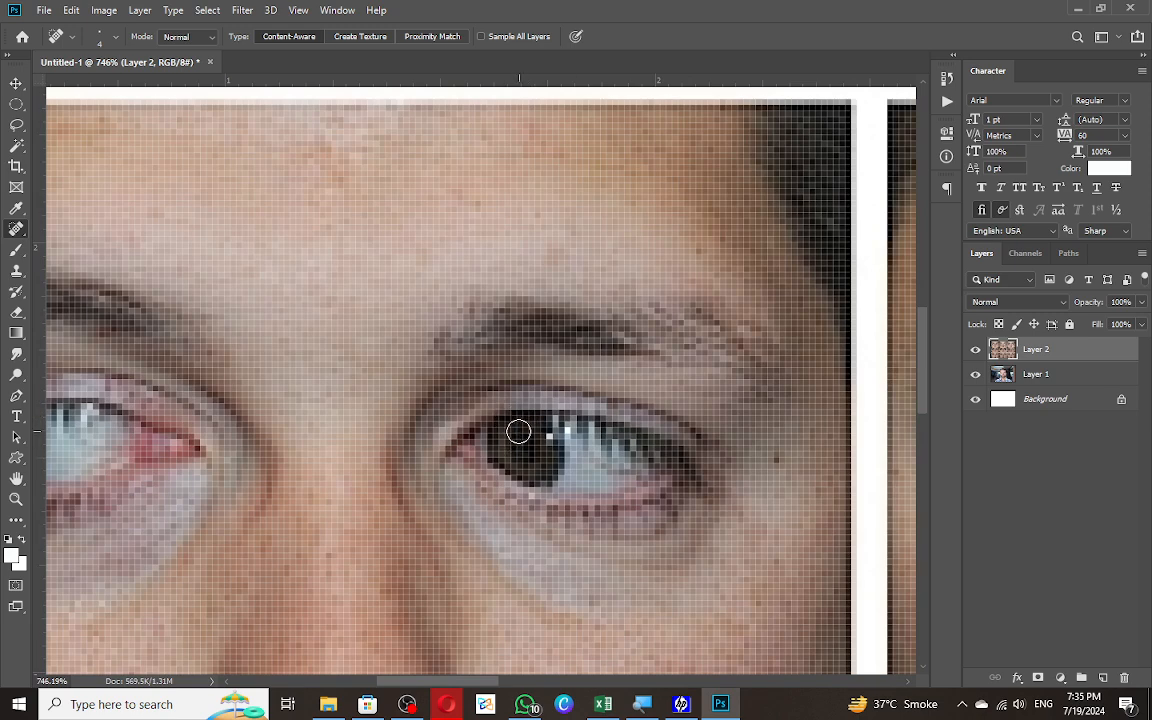
click(16, 124)
mouse_move(495, 425)
mouse_down()
mouse_move(515, 475)
mouse_move(563, 474)
mouse_move(563, 434)
mouse_move(507, 429)
mouse_up()
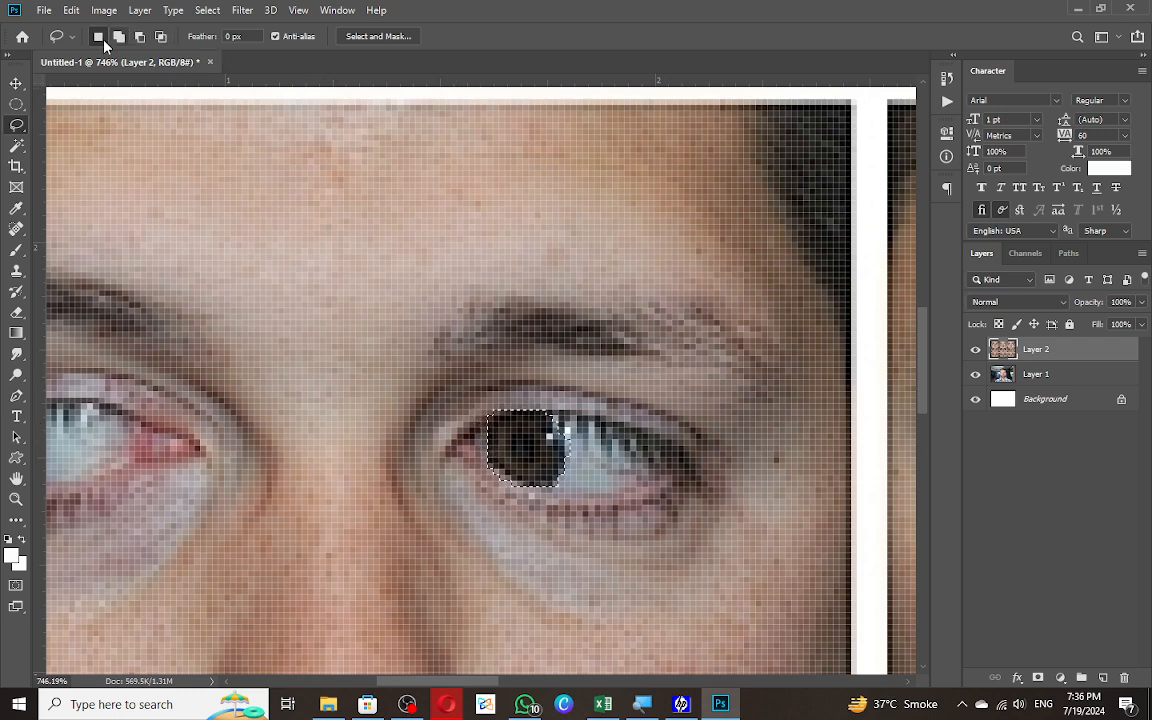
Start a Free Transform warp on the selected iris and stretch it toward the outer corner of the eye.
key(ctrl+t)
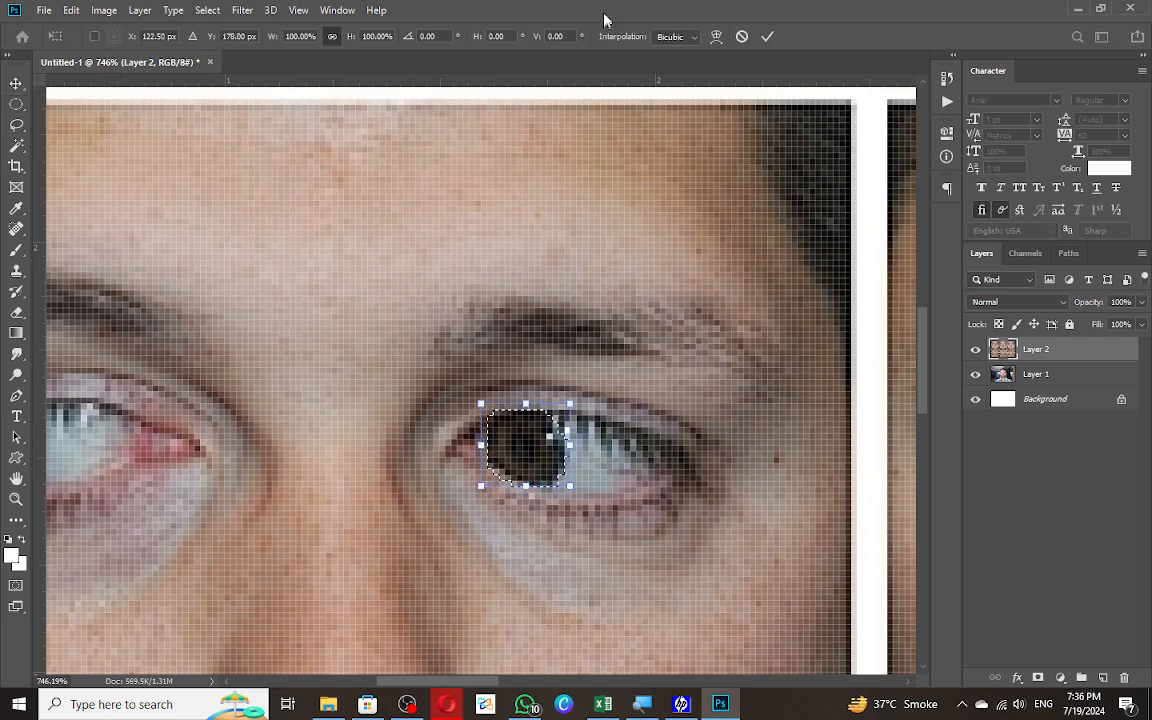
click(716, 36)
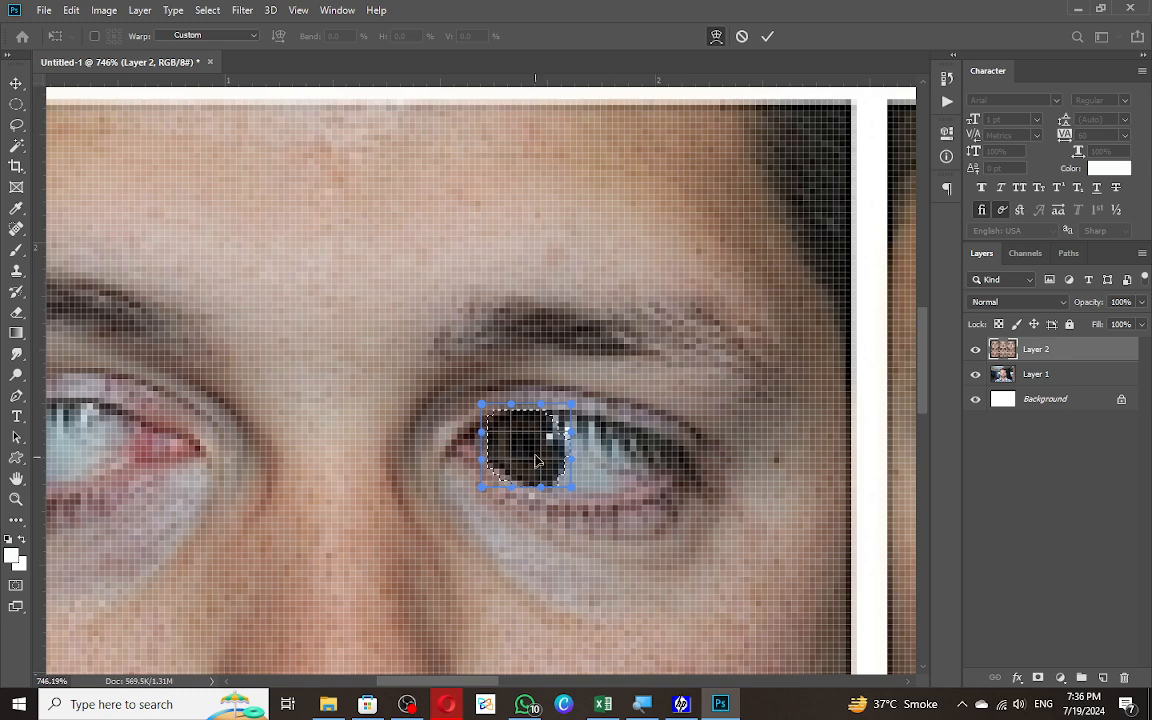
drag(546, 463, 563, 462)
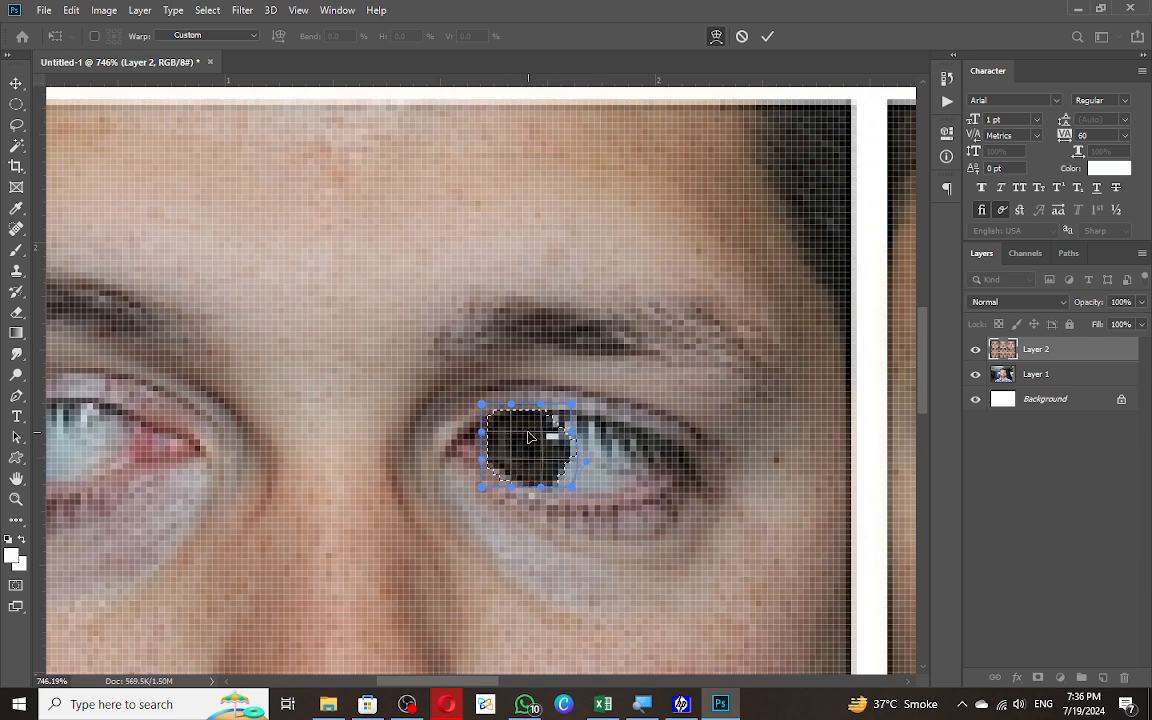
drag(533, 456, 548, 464)
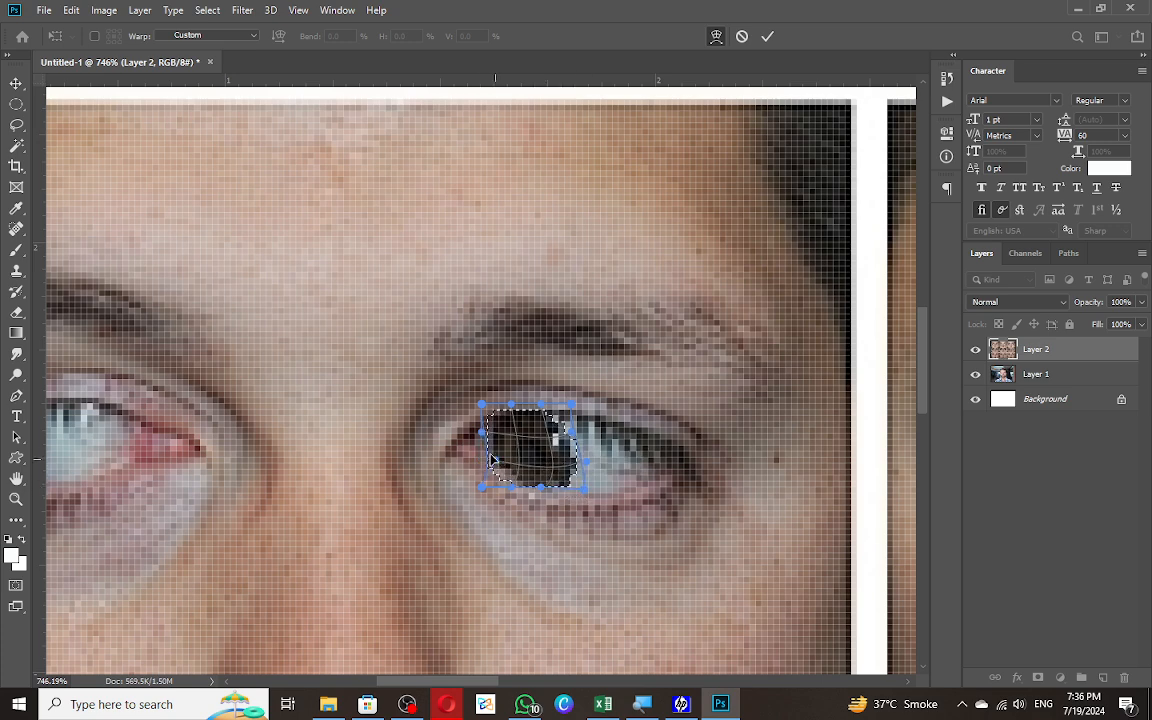
drag(483, 462, 657, 452)
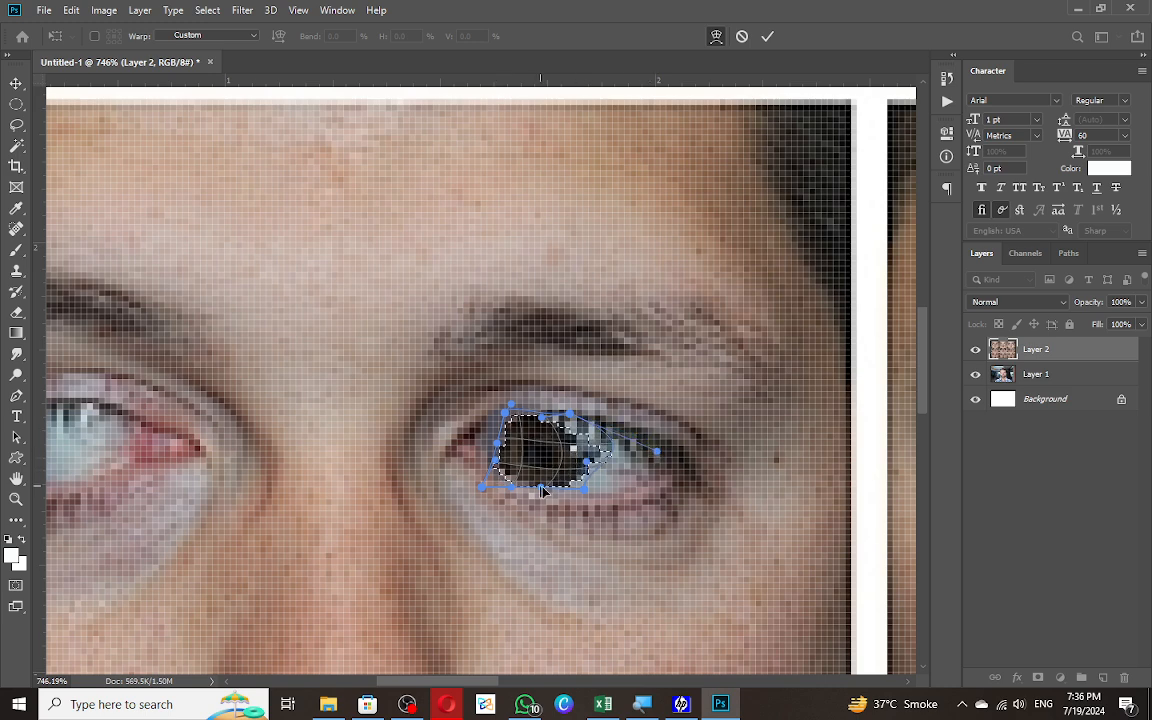
Pull the warp's nose-side edge outward and its opposite edge inward to compact the iris, apply the transform and deselect.
scroll(587, 497, up, 5)
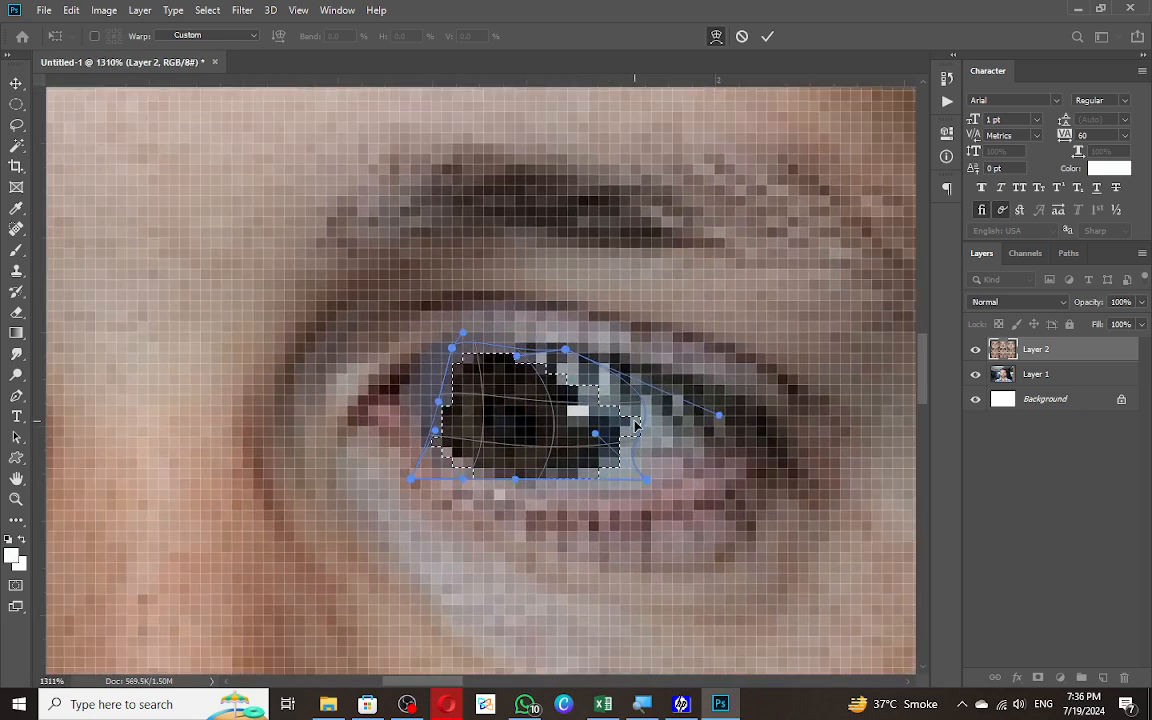
drag(439, 402, 489, 402)
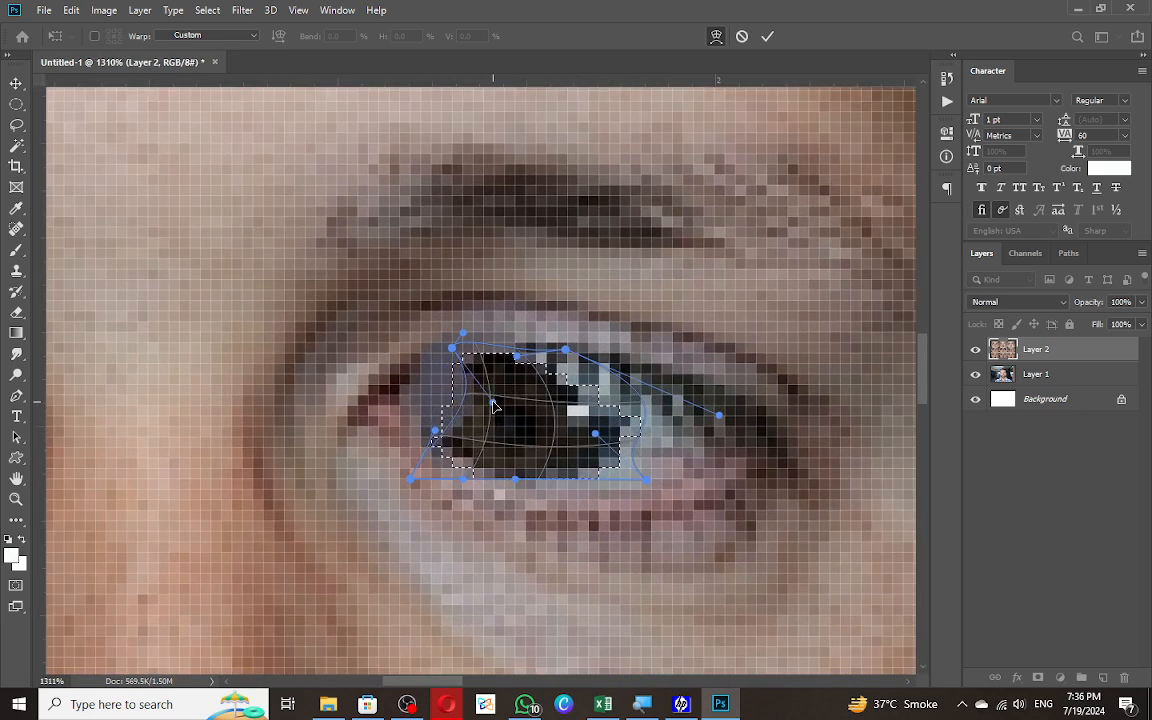
drag(440, 433, 509, 434)
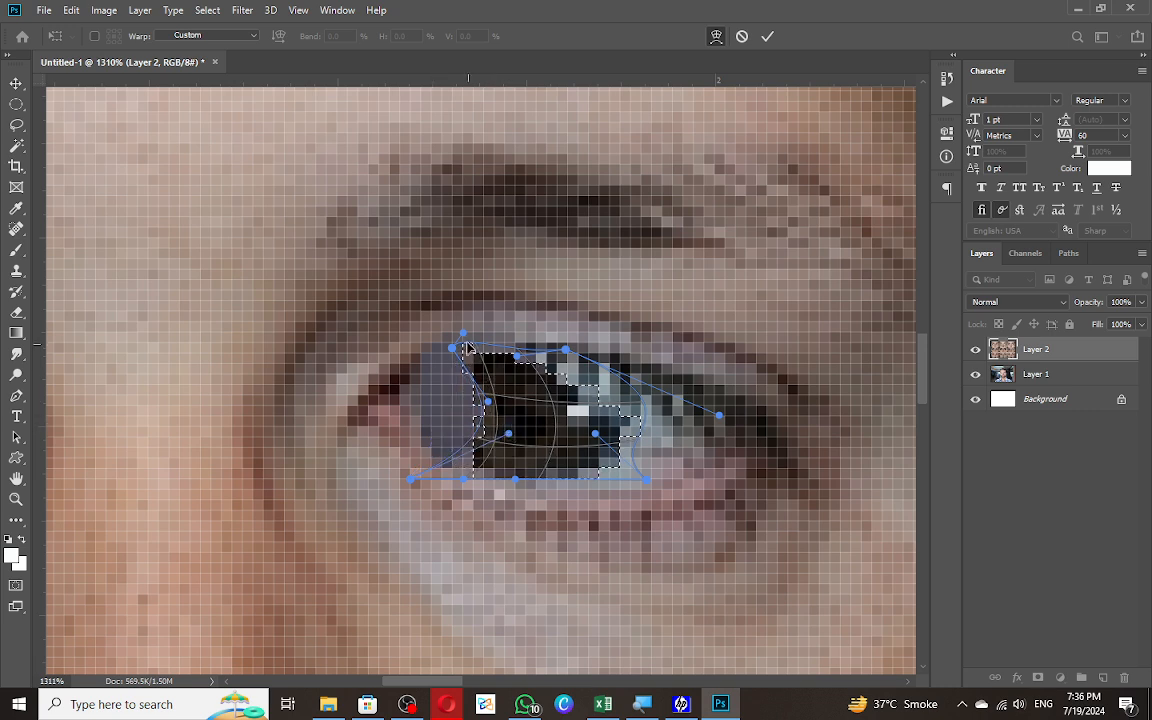
drag(470, 342, 551, 357)
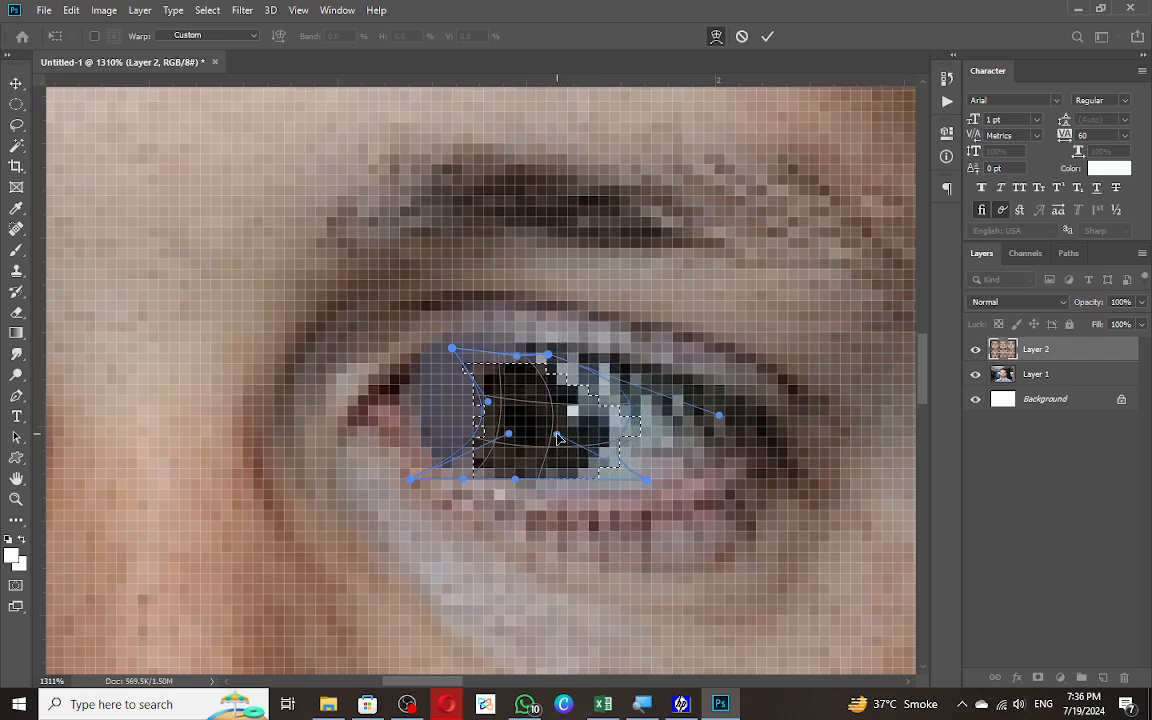
drag(604, 442, 622, 443)
drag(719, 416, 621, 401)
drag(632, 479, 608, 470)
key(Return)
key(l)
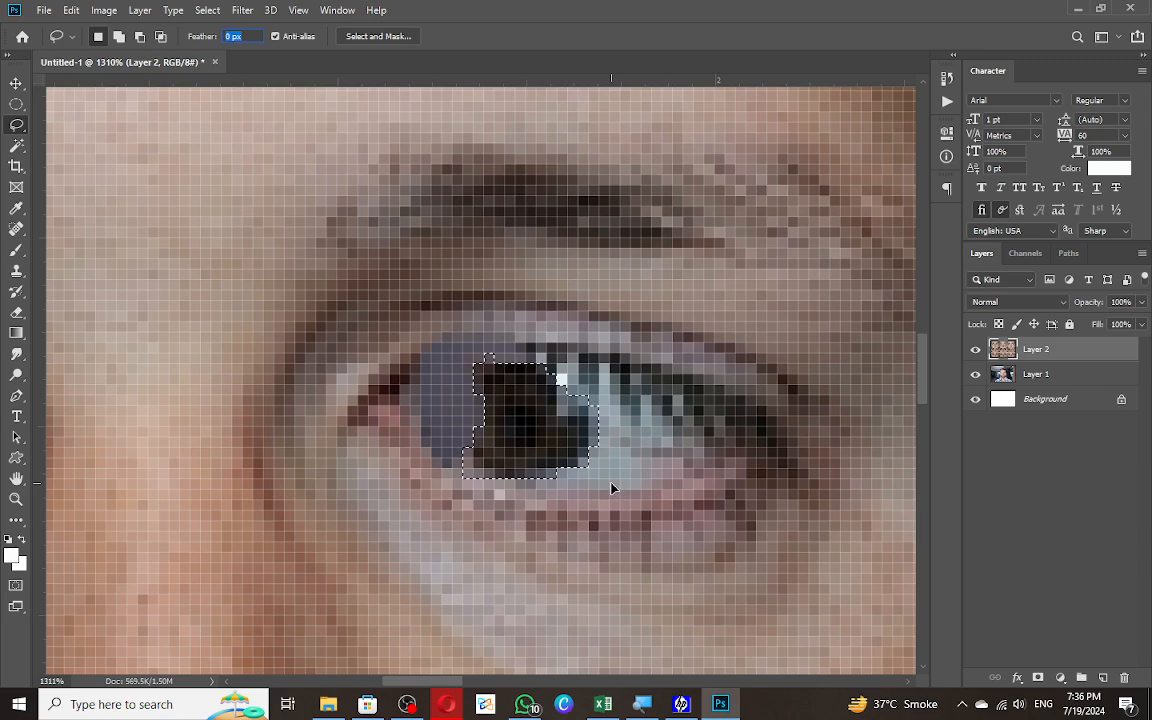
key(ctrl+d)
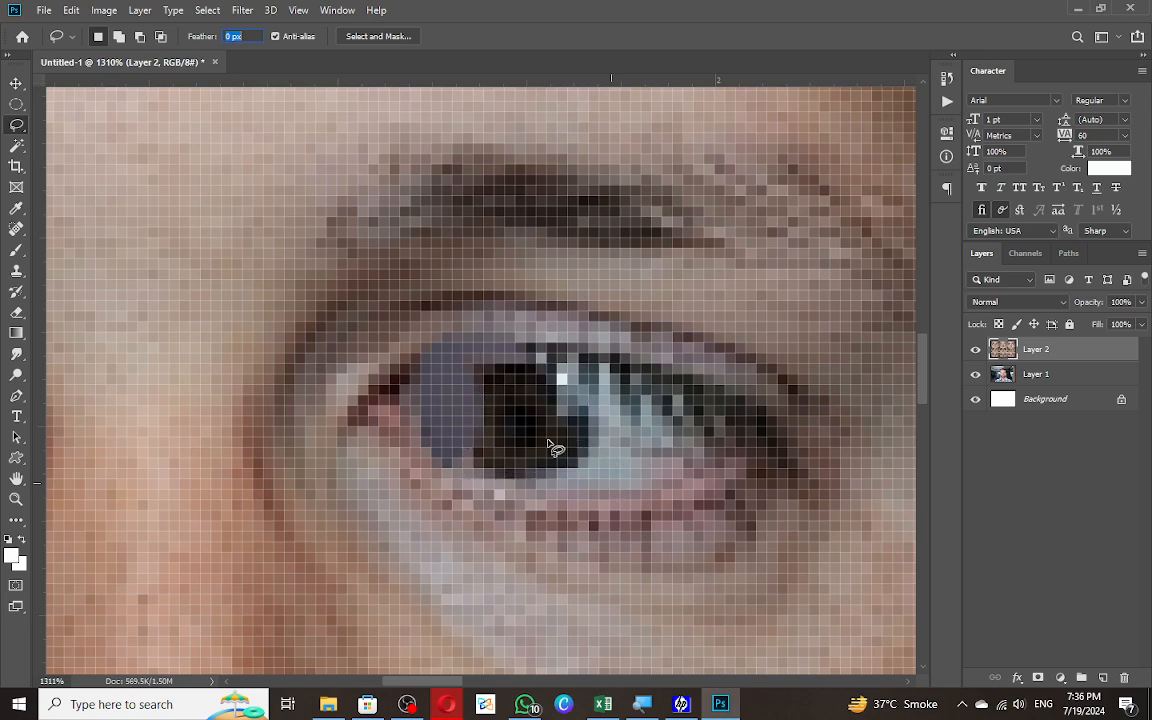
Delete the eye-photo grid layer and the portrait layer, keeping only the white background.
key(v)
scroll(576, 420, down, 2)
scroll(576, 421, down, 7)
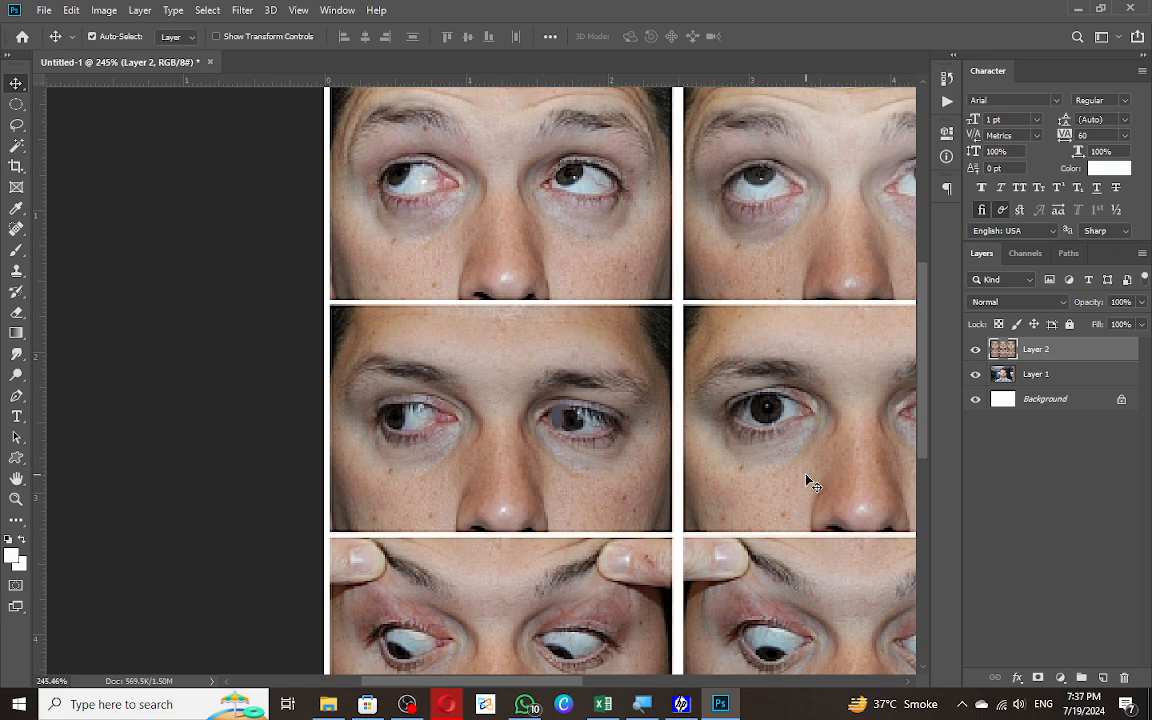
key(Delete)
key(Delete)
Switch to the Opera browser and search Google Images for "nature pics raw".
click(71, 10)
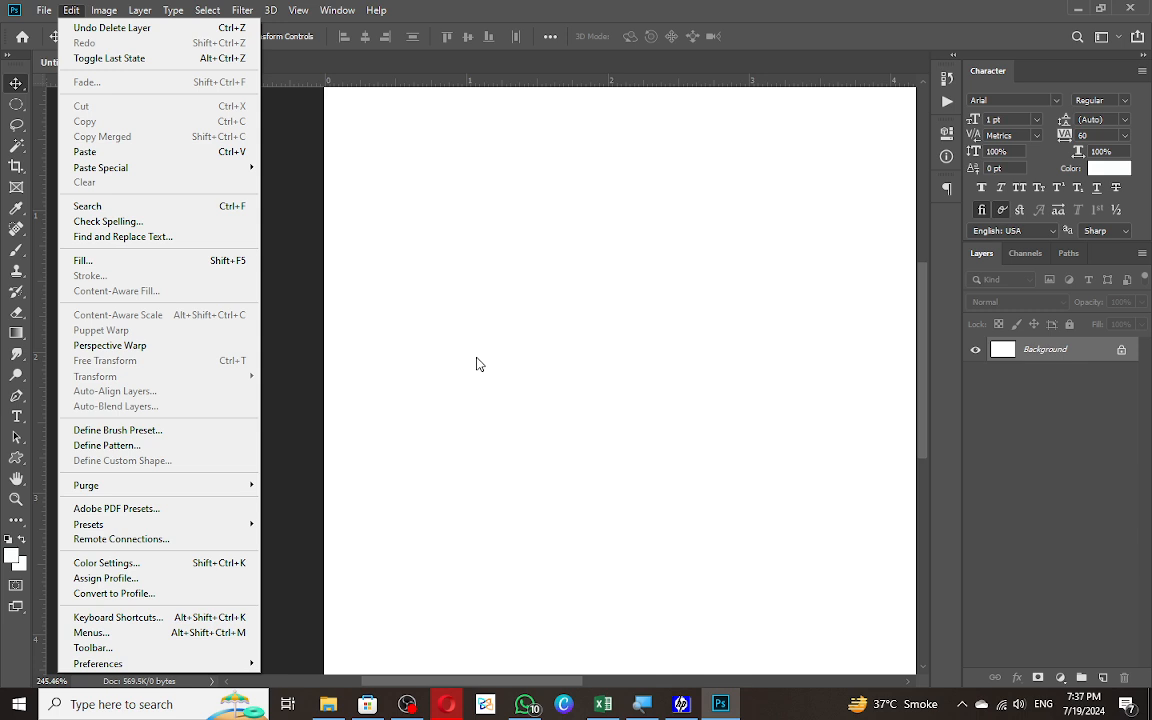
key(alt+Tab)
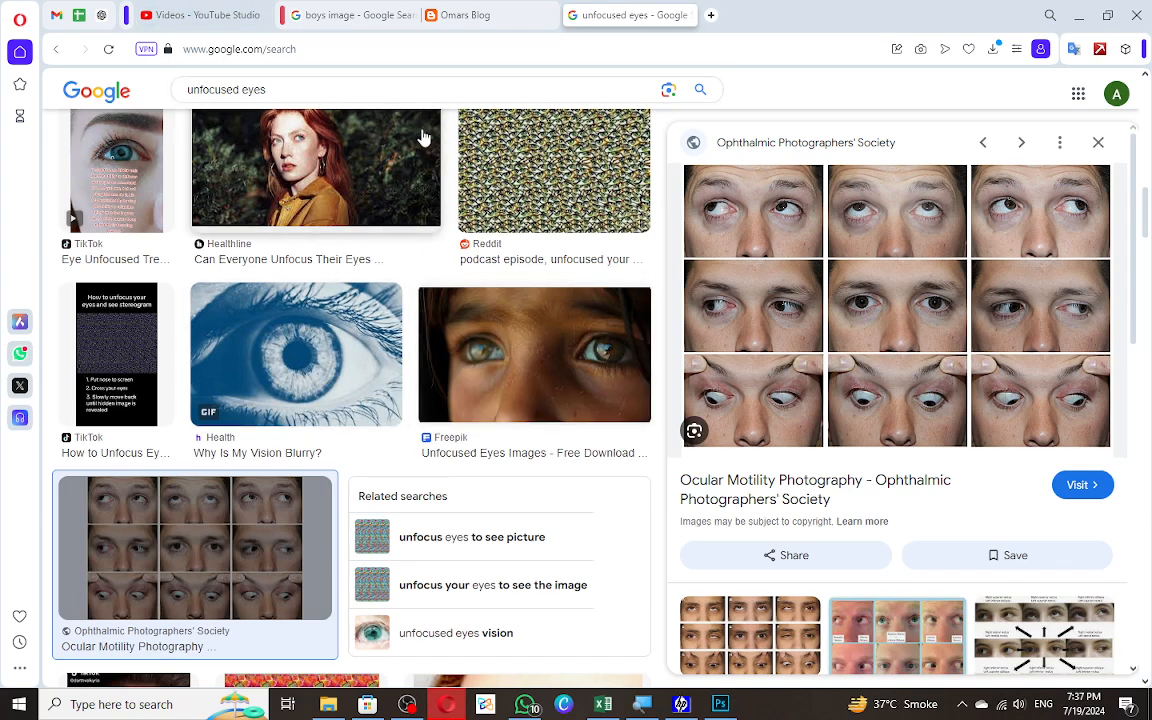
triple_click(266, 89)
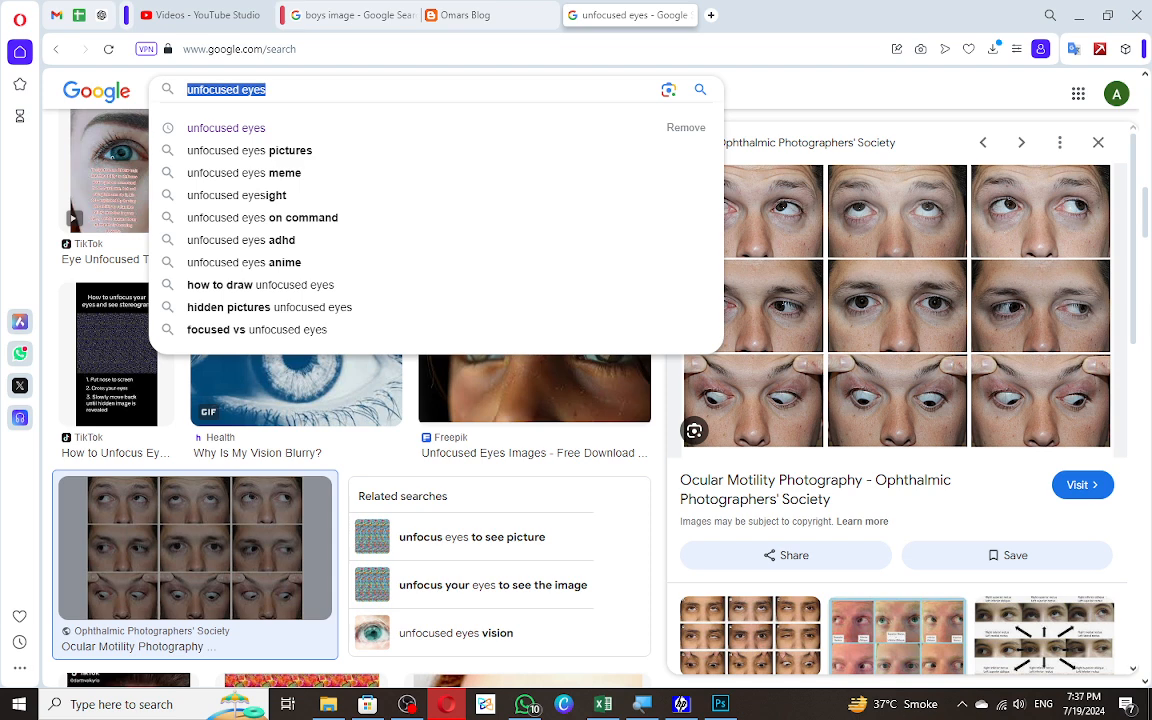
text(nat)
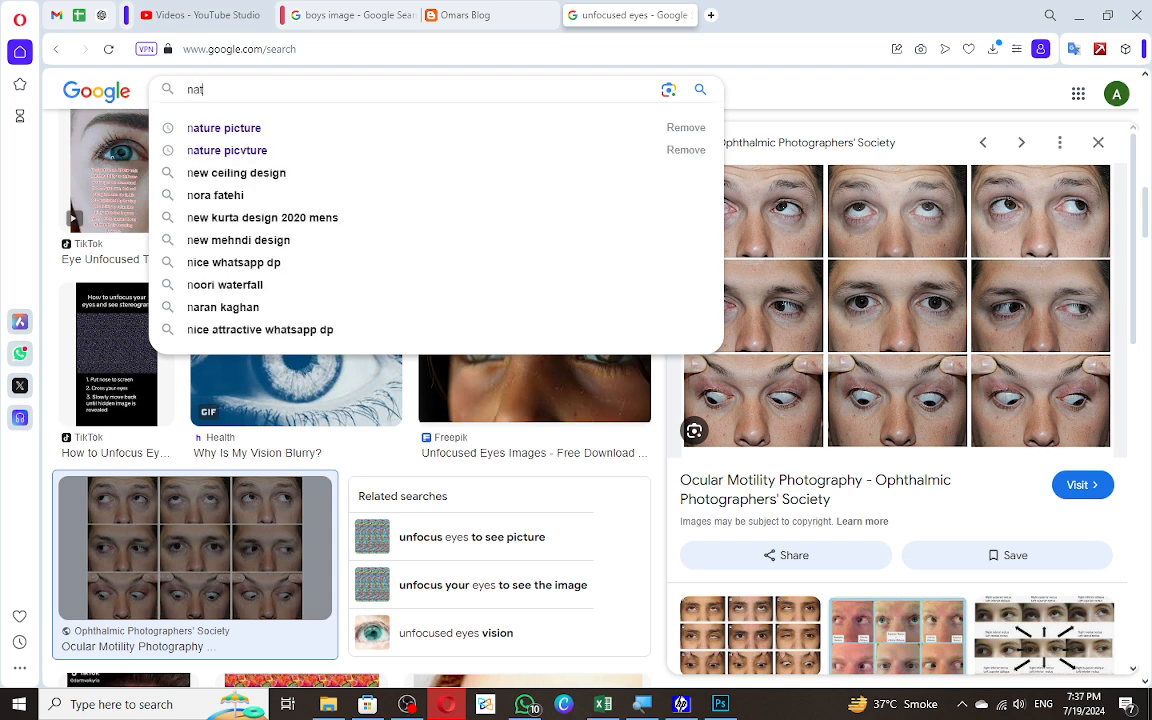
text(ure pics raw)
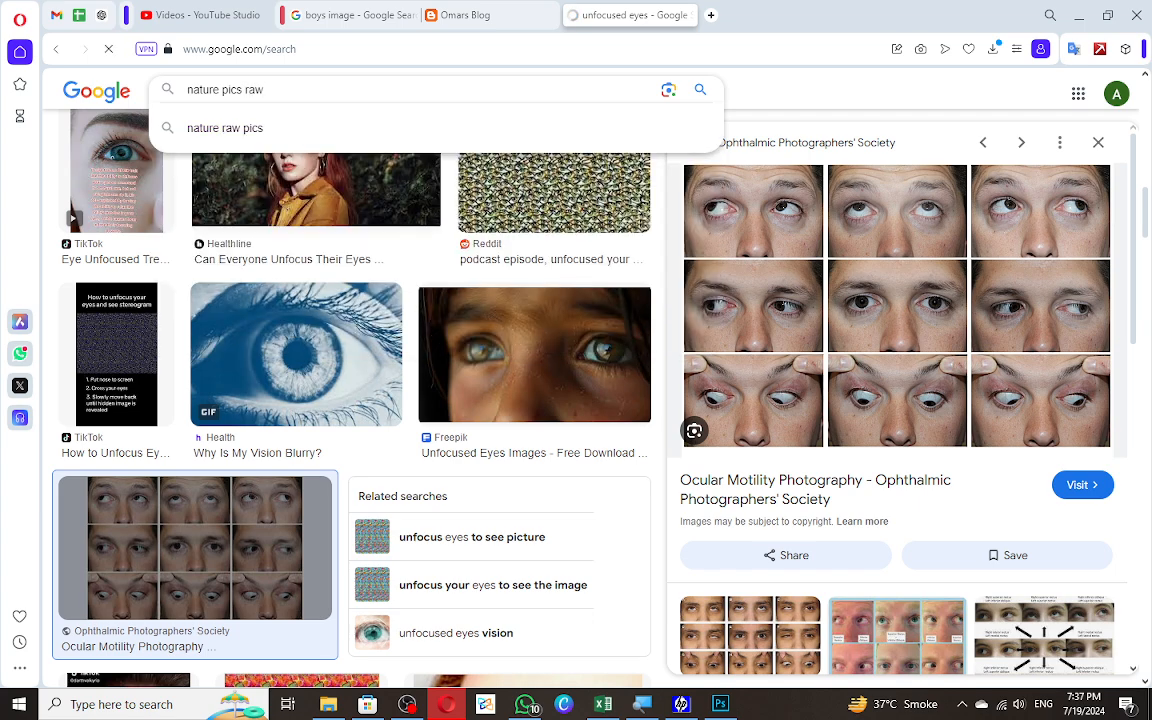
key(Return)
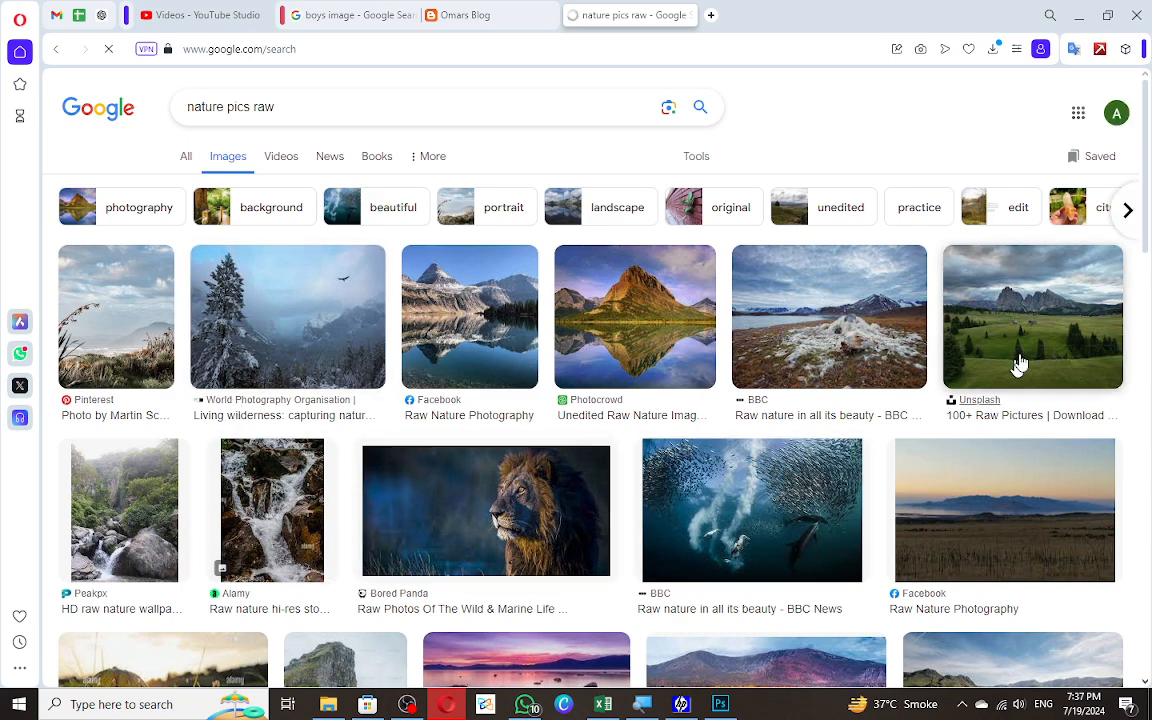
Open the Unsplash mountain-meadow image result, copy the photo and try to paste it into the Photoshop document.
click(1025, 294)
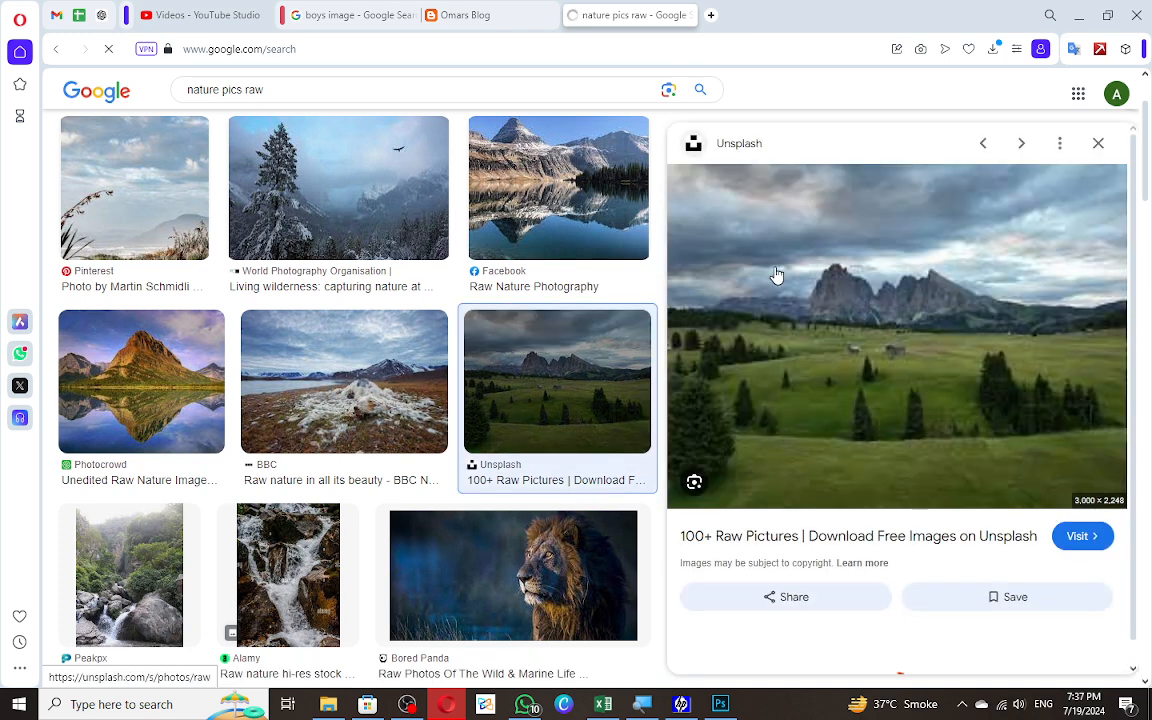
right_click(836, 276)
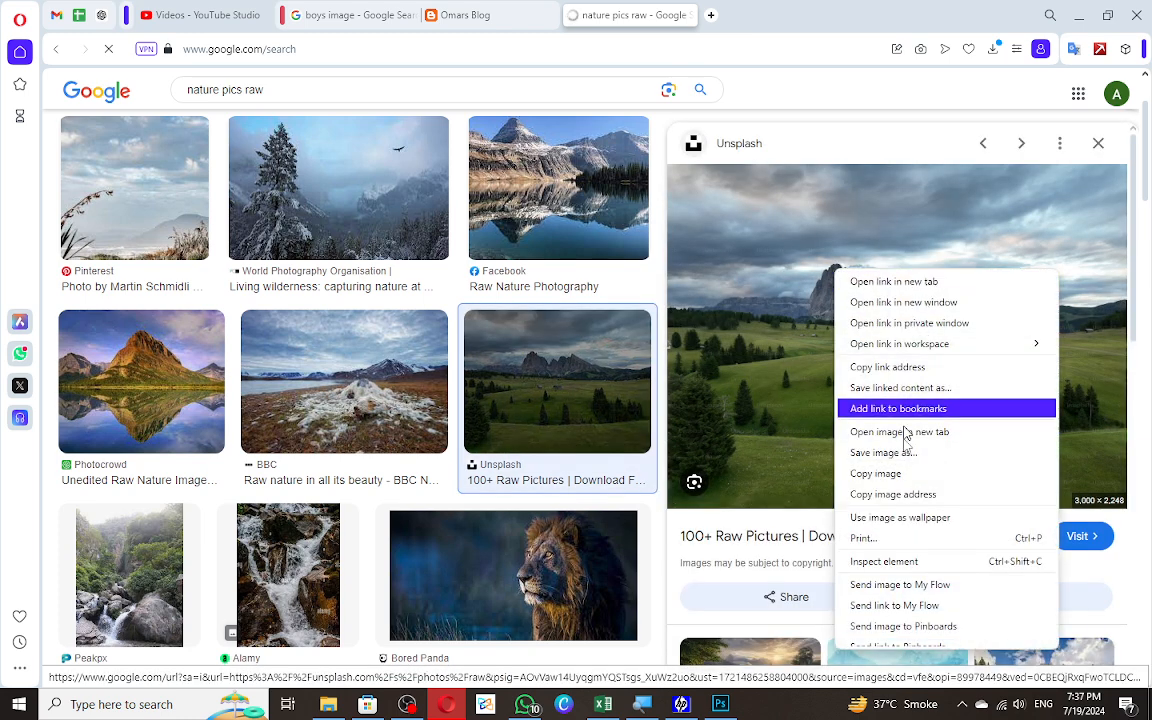
click(880, 473)
key(alt+Tab)
key(ctrl+v)
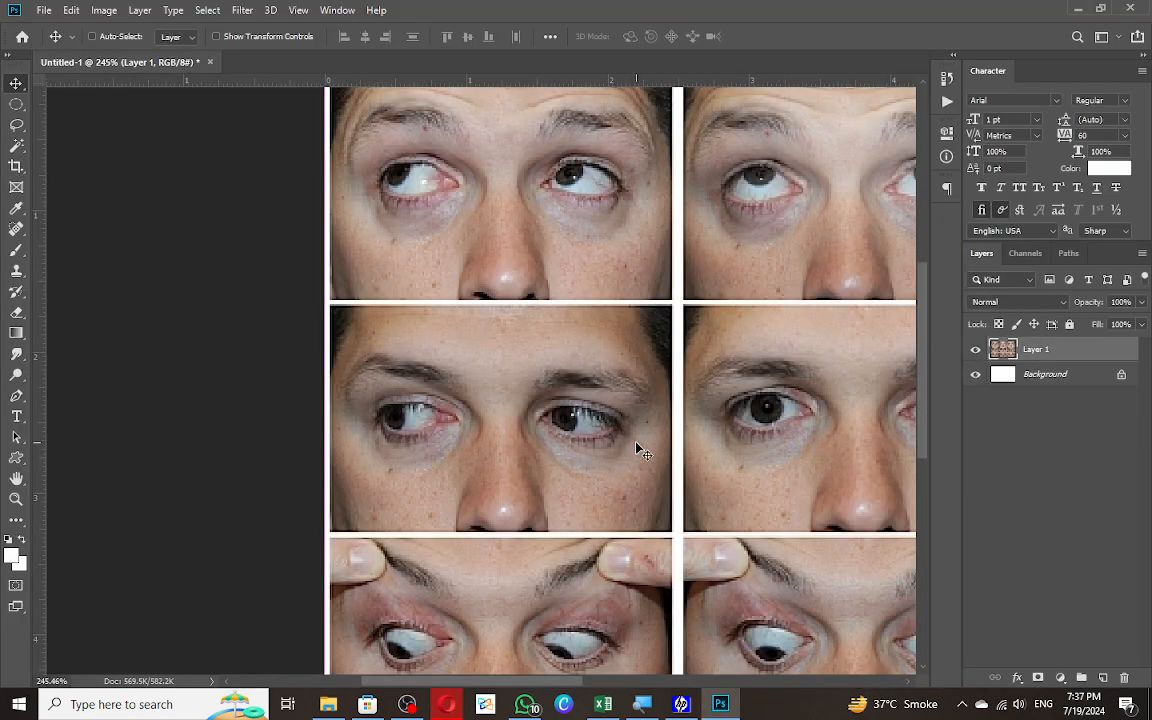
Close the current document without saving and copy the enlarged Unsplash mountain-meadow photo in the Opera browser.
key(ctrl+w)
click(569, 268)
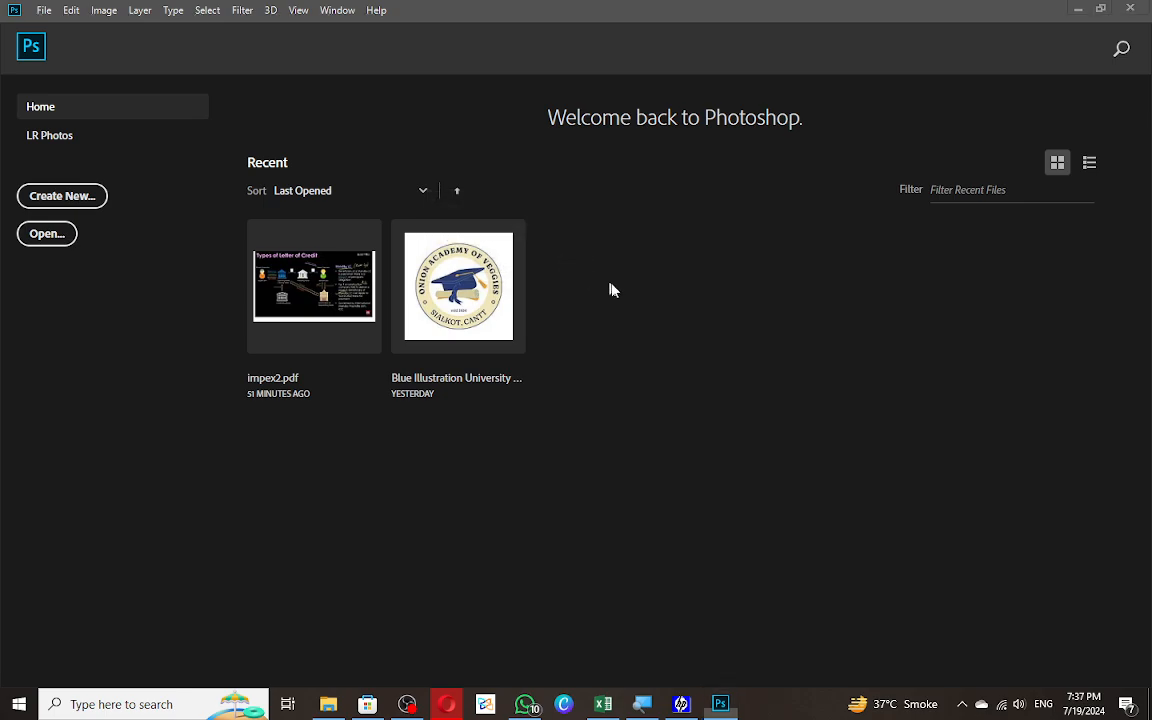
key(alt+Tab)
right_click(896, 335)
click(950, 535)
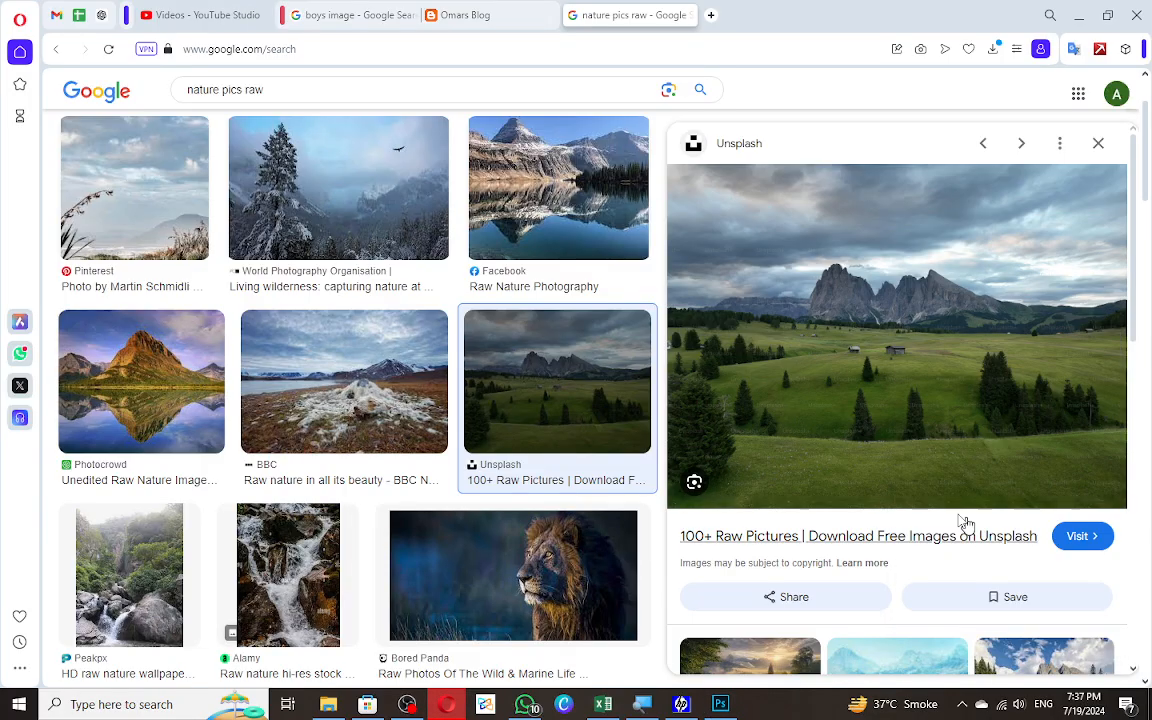
Switch to Photoshop, create a 3000 x 2248 px document from the Clipboard preset and paste the landscape photo into it.
key(alt+Tab)
click(60, 197)
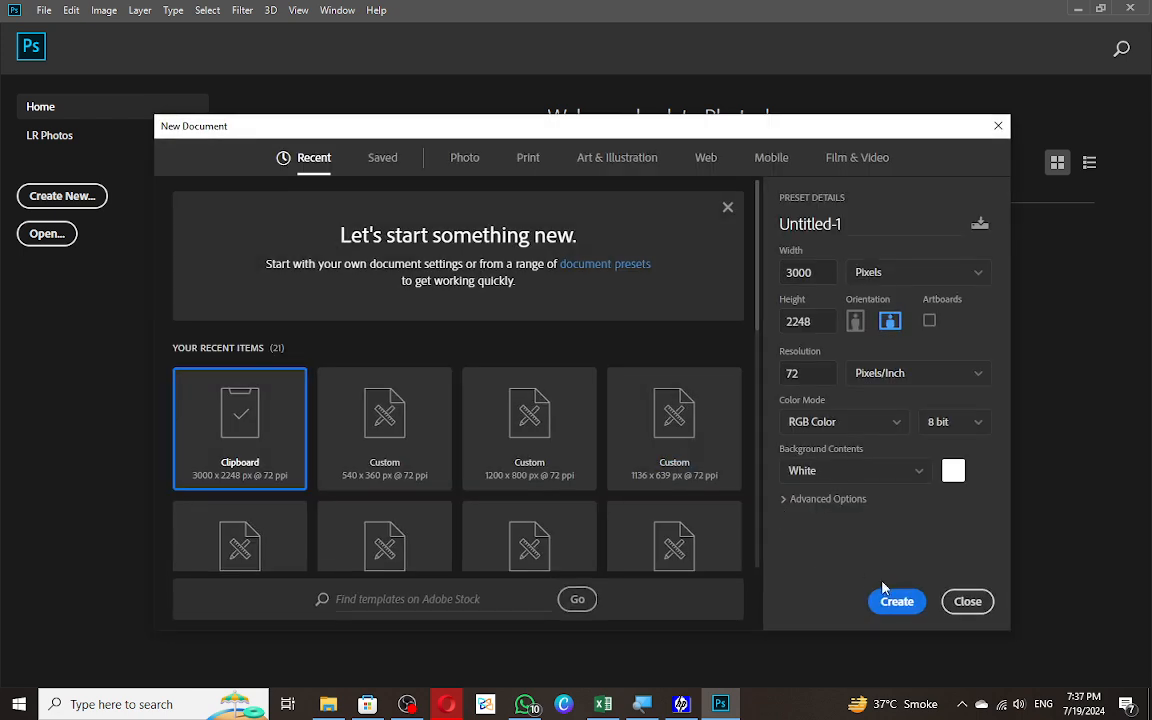
click(885, 595)
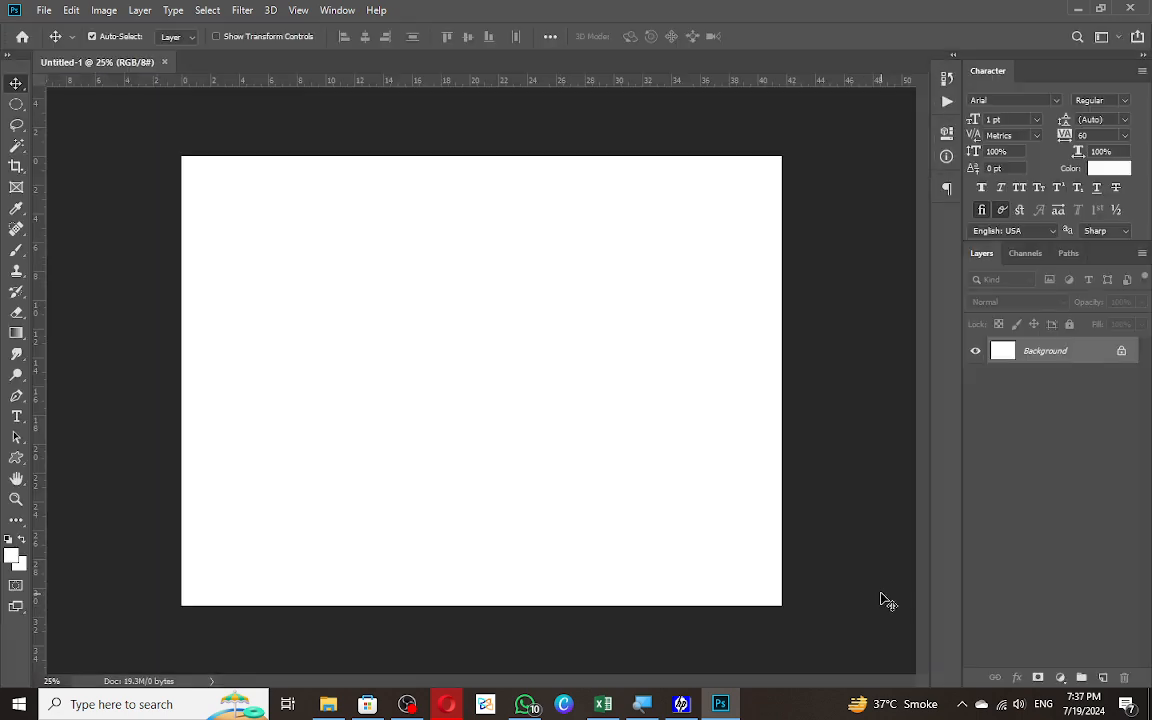
key(ctrl+v)
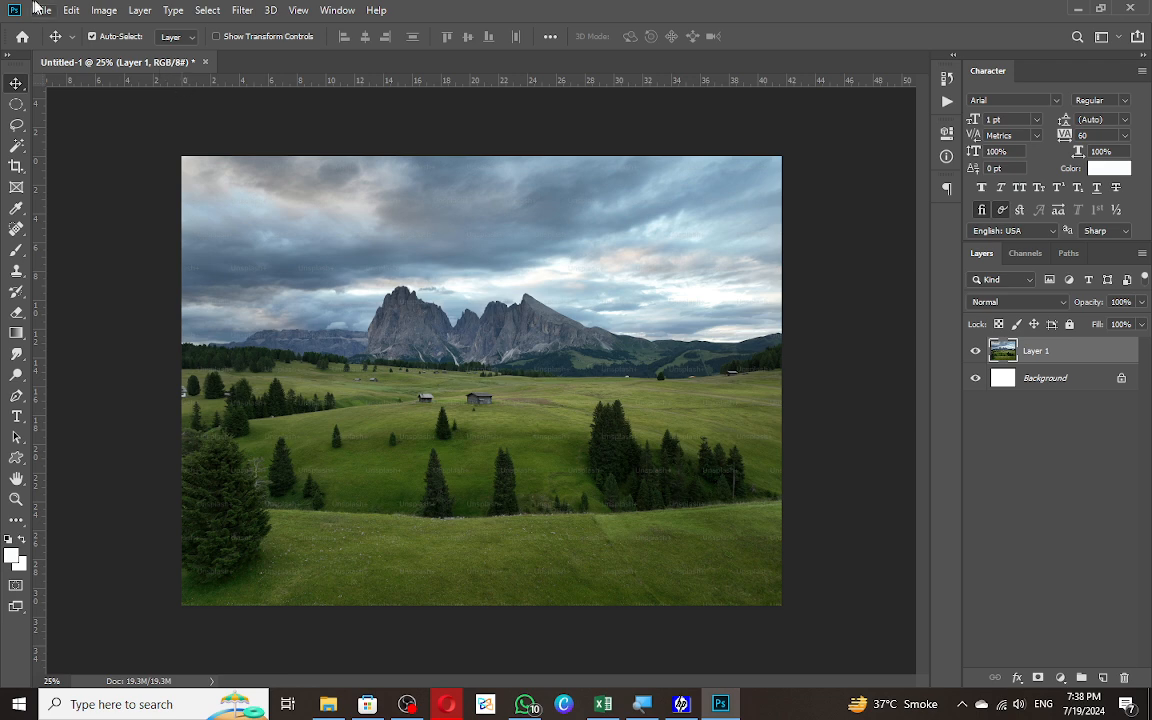
Apply Auto Contrast and Auto Color to the landscape photo layer.
click(100, 10)
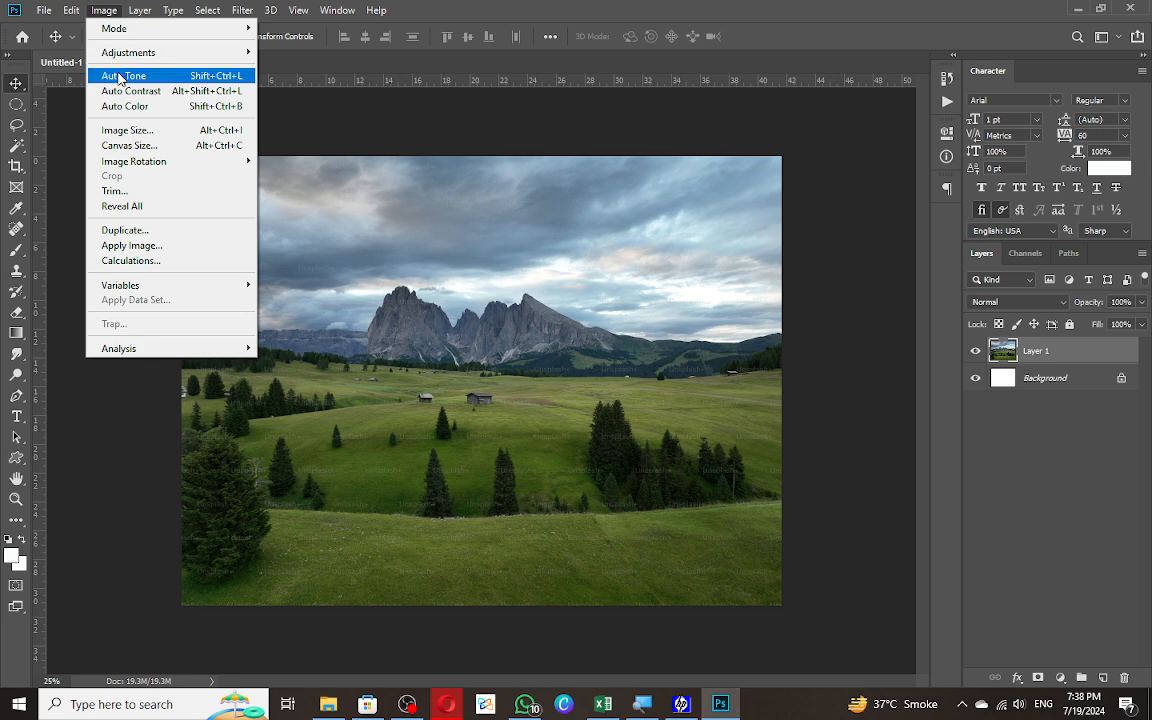
click(106, 12)
click(106, 12)
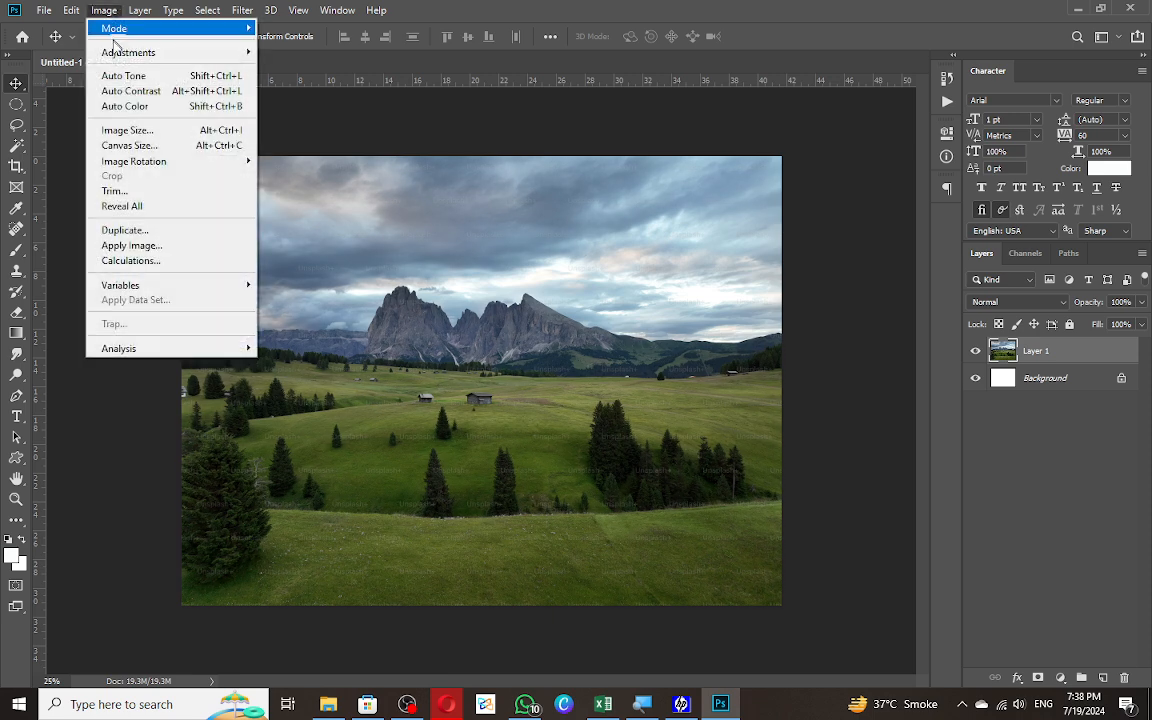
click(134, 93)
click(100, 10)
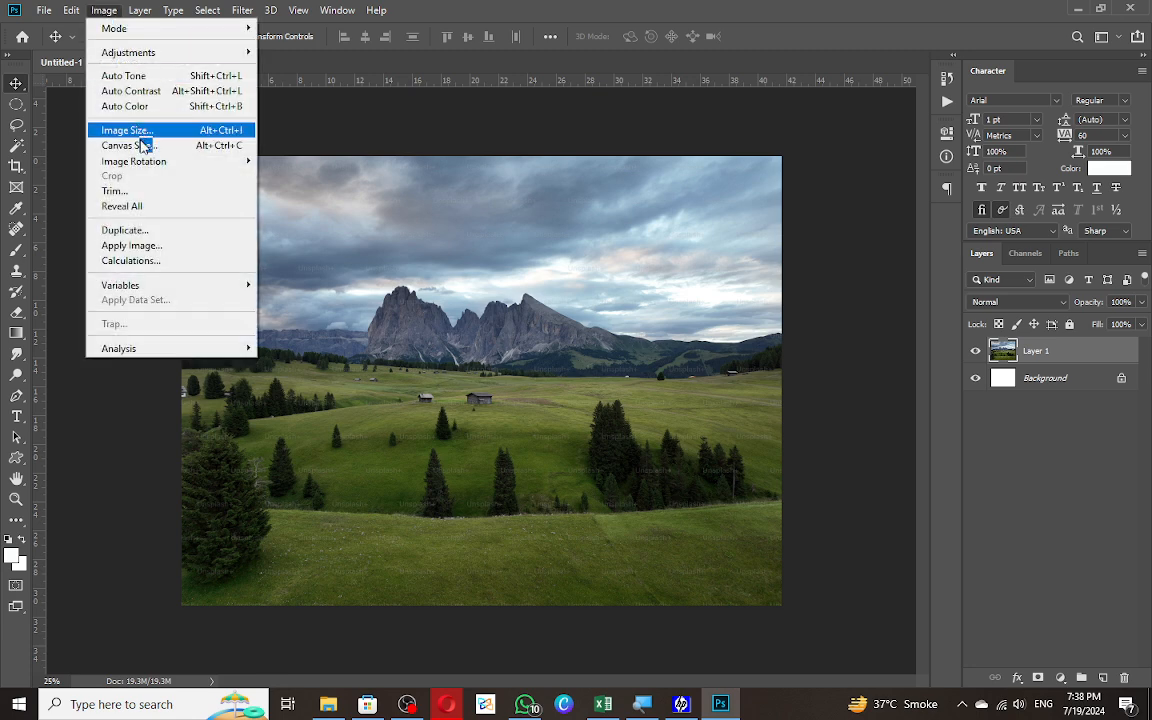
click(140, 106)
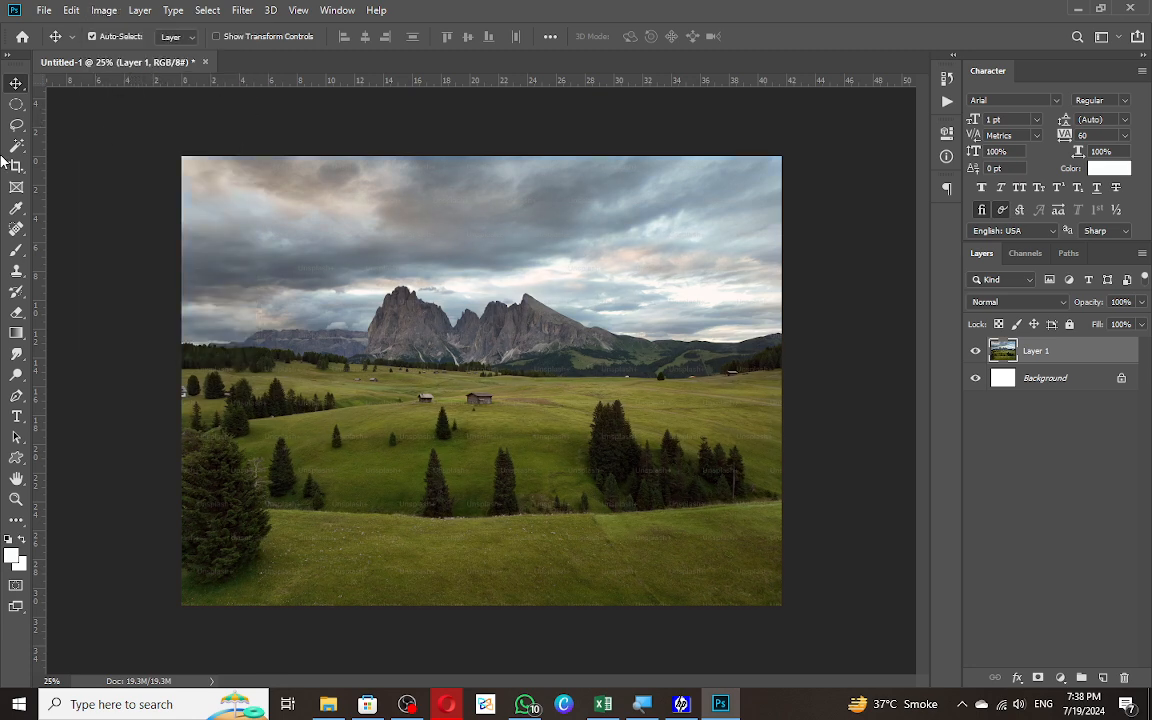
Add the original landscape photo above the corrected layer, hide it to compare the two versions, and delete it.
key(ctrl+j)
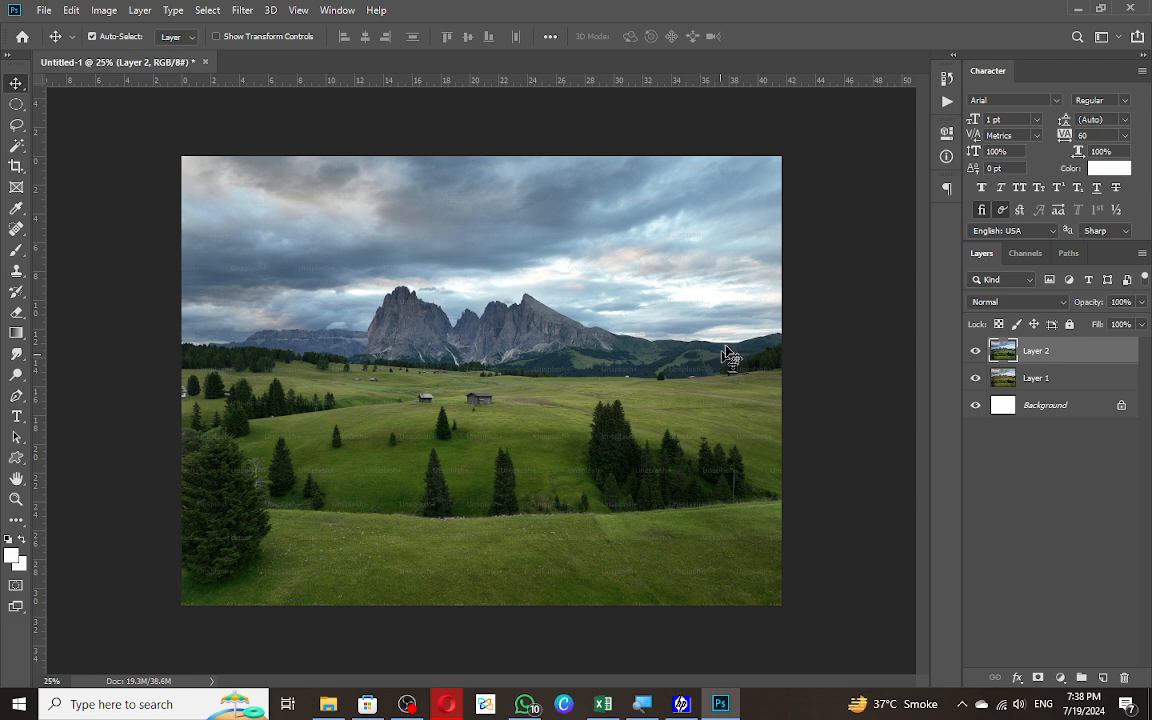
click(976, 352)
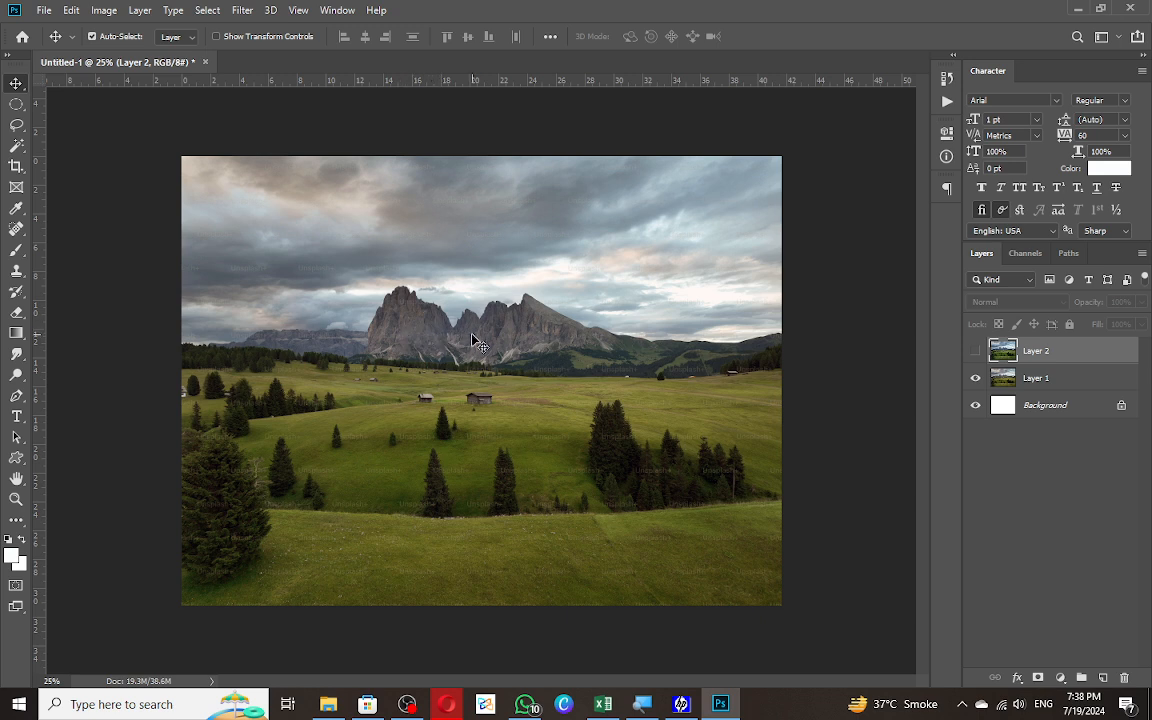
key(Delete)
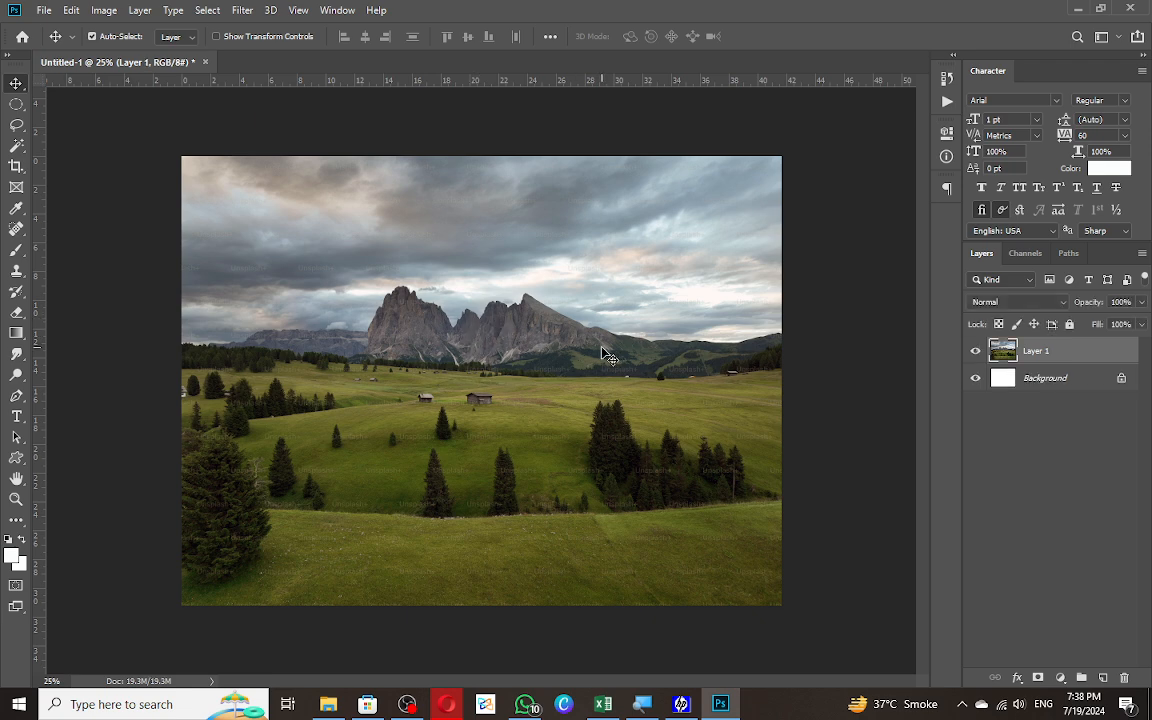
Delete the color-corrected landscape layer and paste a fresh copy of the original photo.
click(980, 347)
click(980, 347)
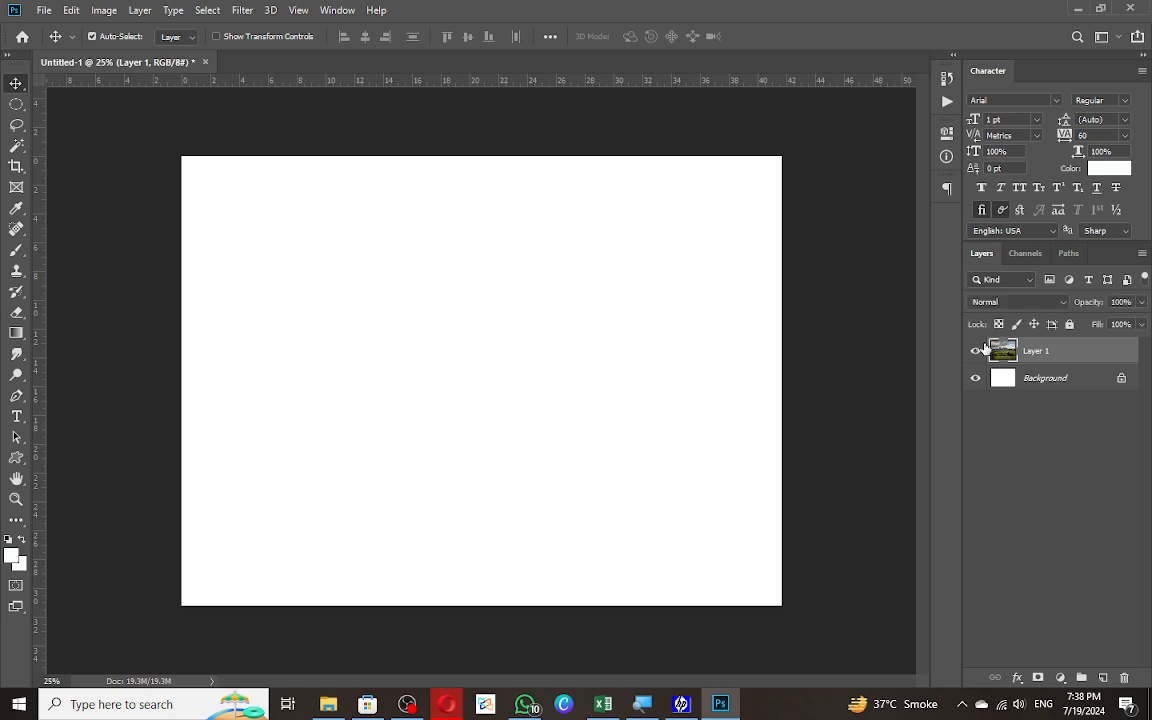
key(Delete)
key(ctrl+v)
click(175, 10)
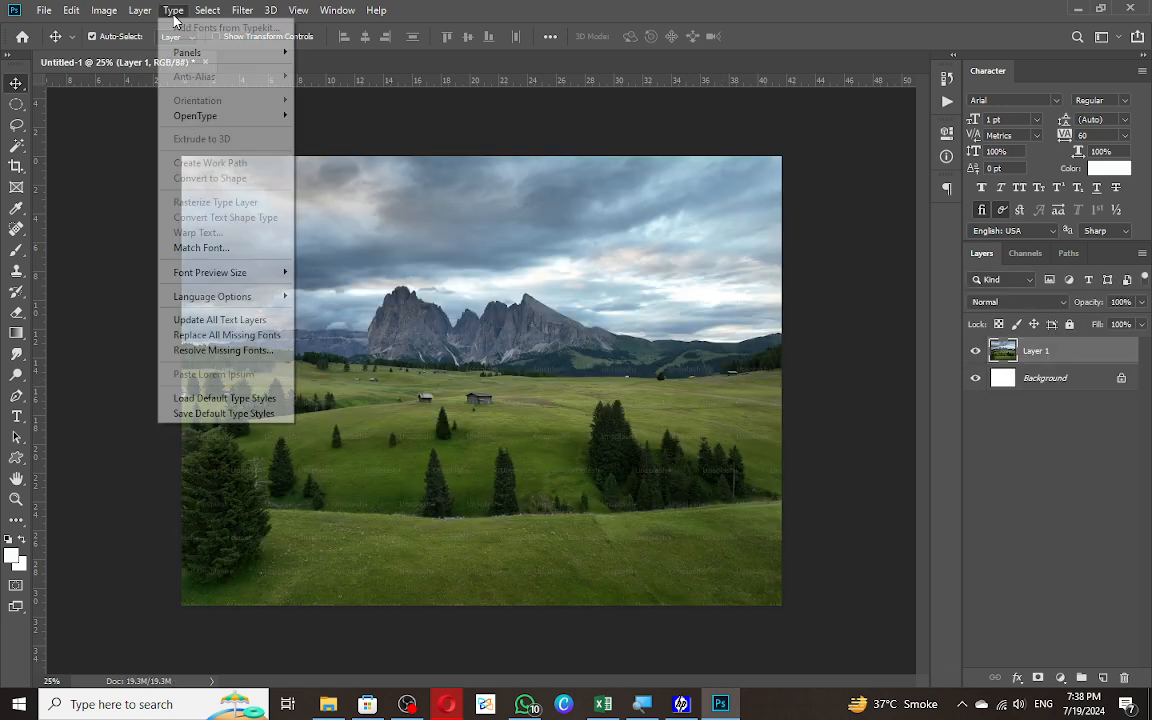
mouse_move(107, 12)
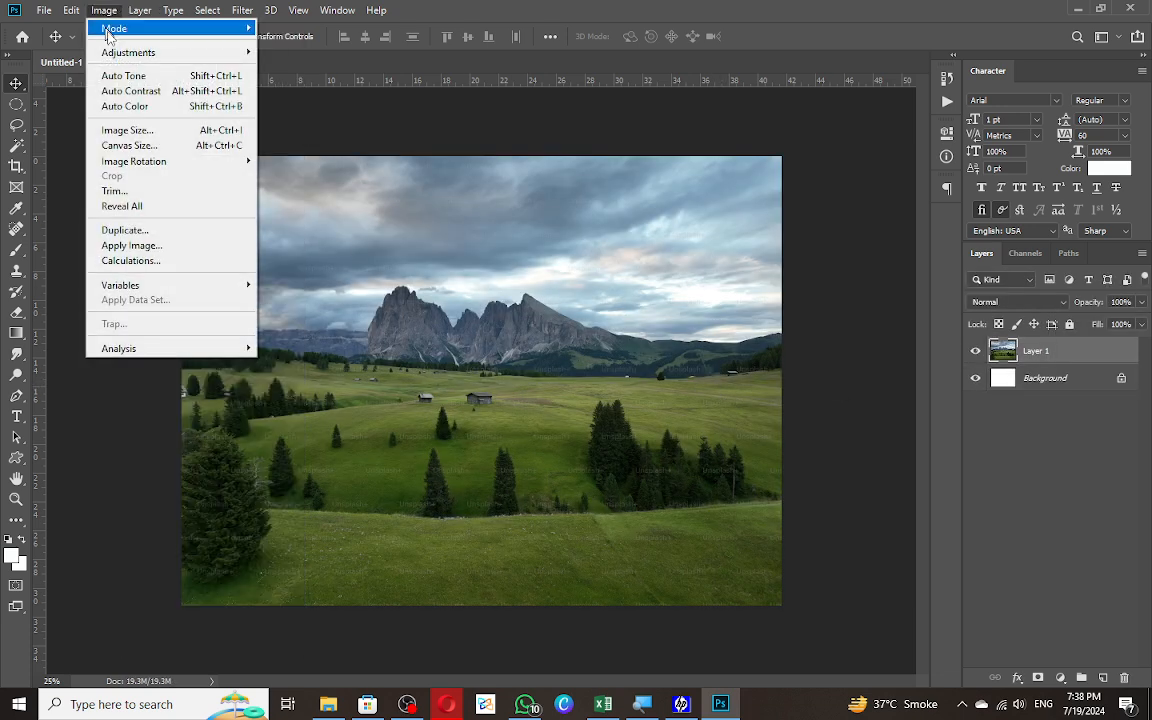
mouse_move(154, 58)
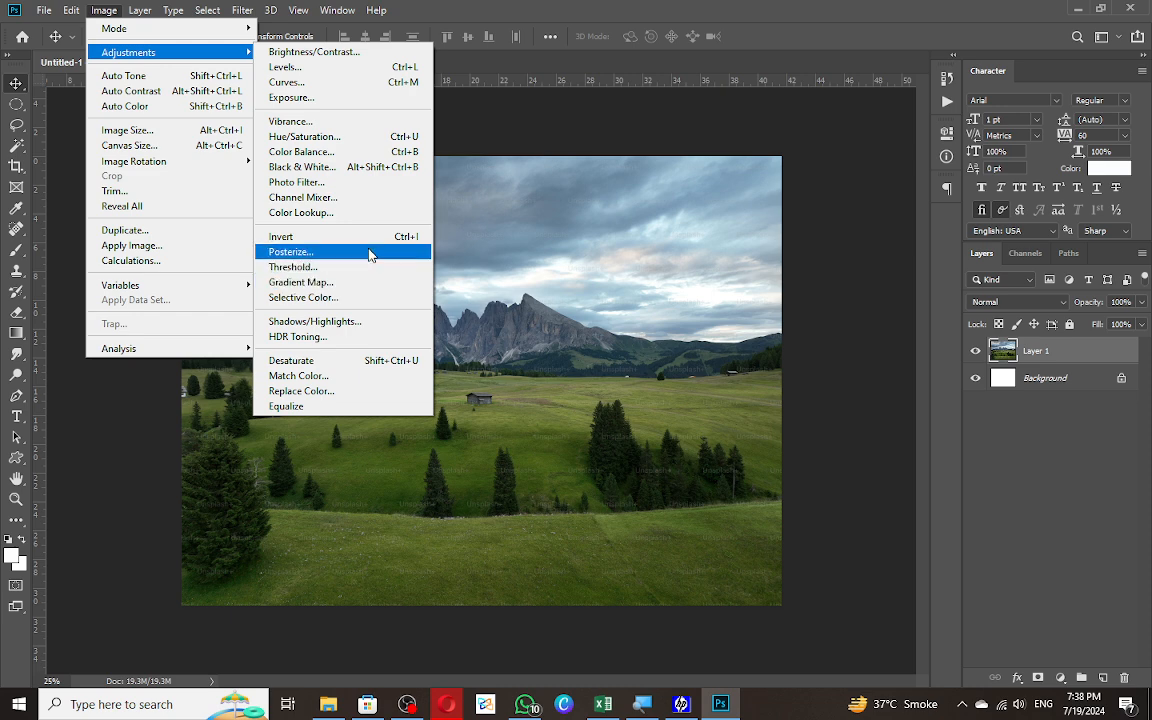
mouse_move(243, 165)
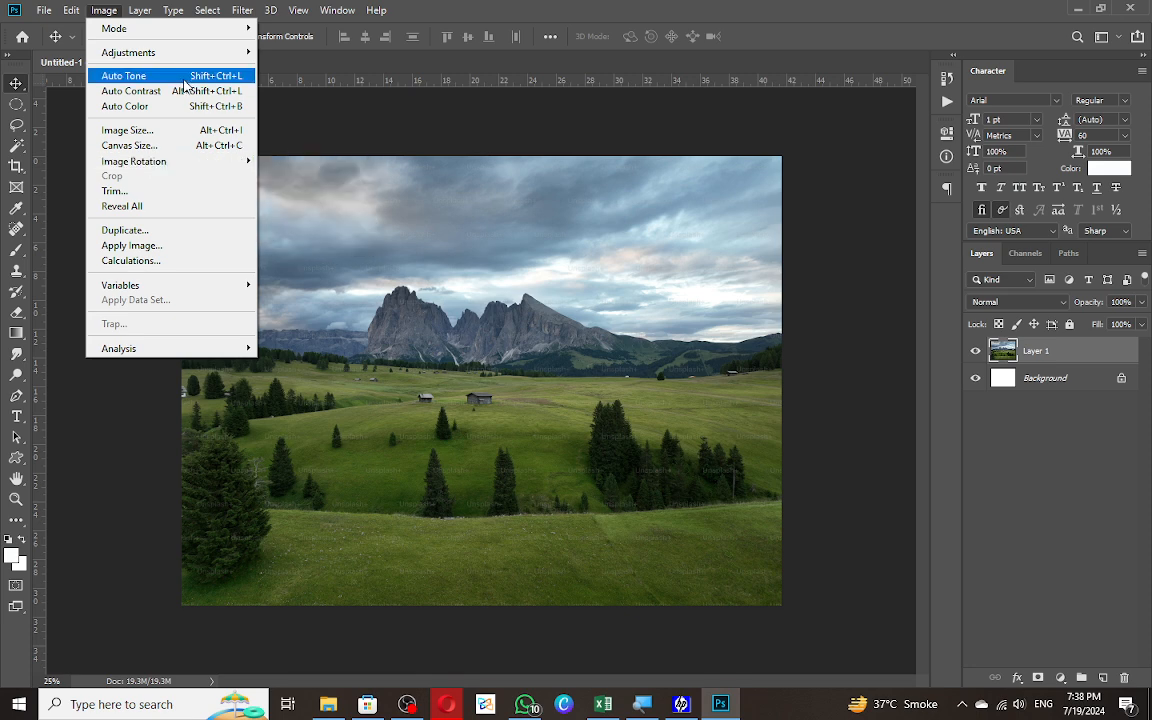
mouse_move(220, 38)
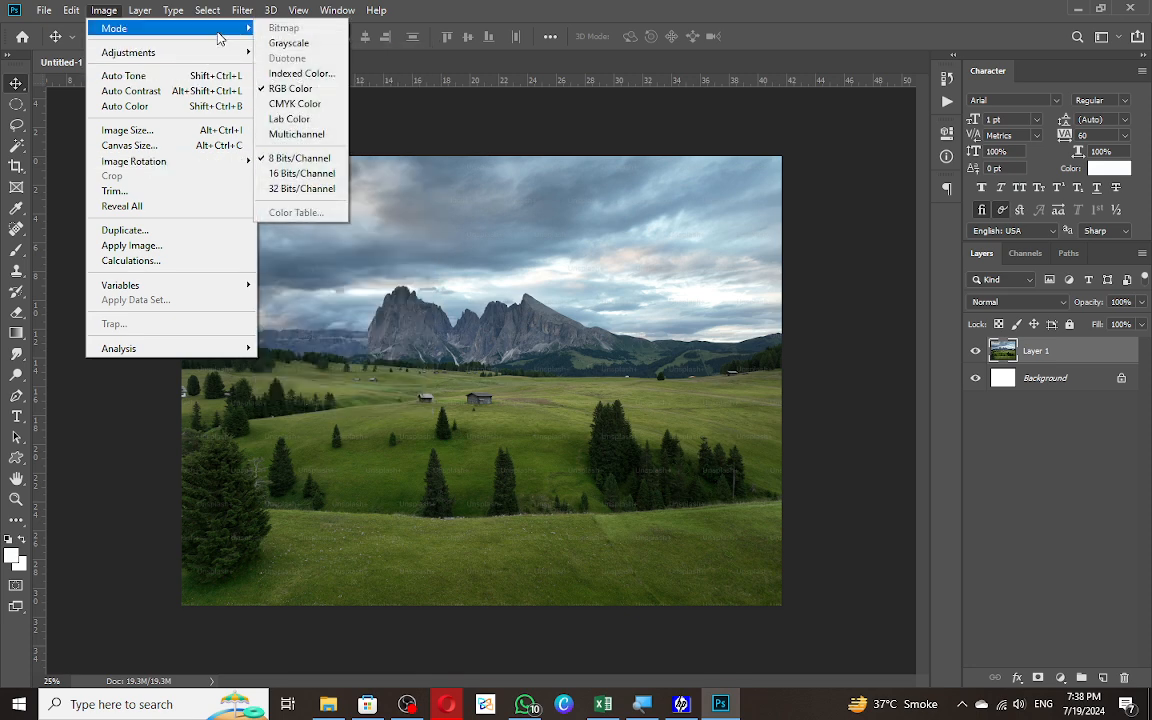
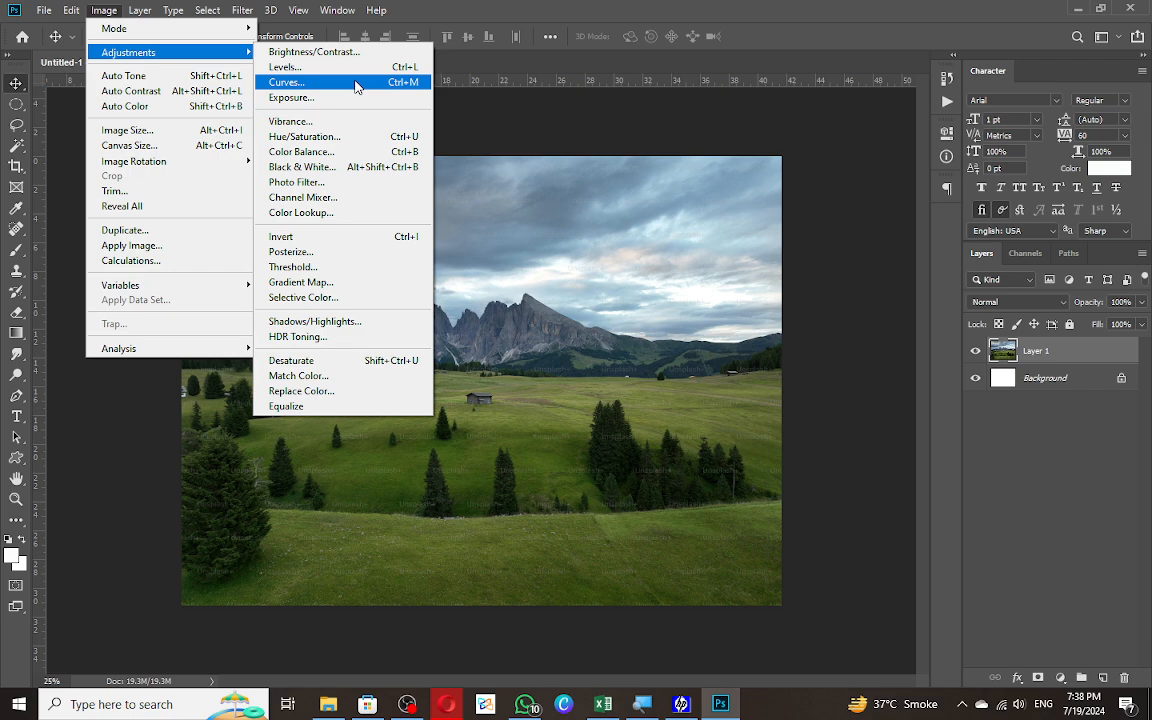
Try a Curves adjustment on the landscape, anchoring the midtones at input 122, output 124 and lowering the highlights at input 205 to output 156.
click(355, 86)
drag(427, 108, 278, 24)
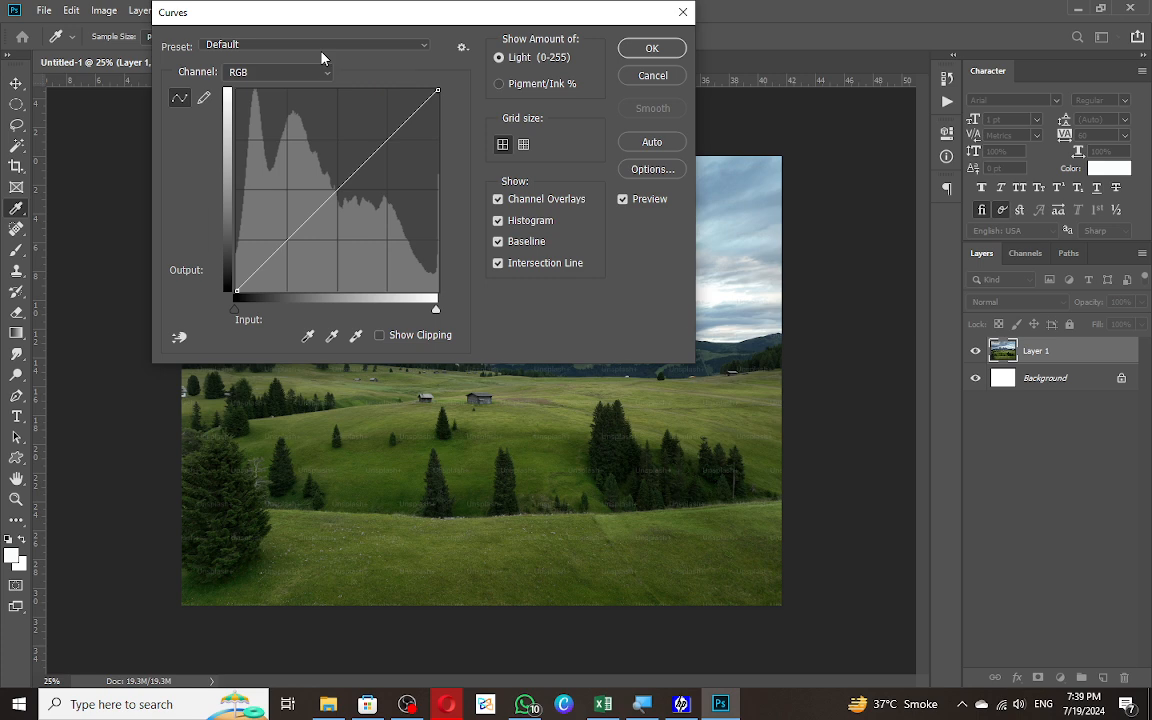
drag(361, 11, 744, 31)
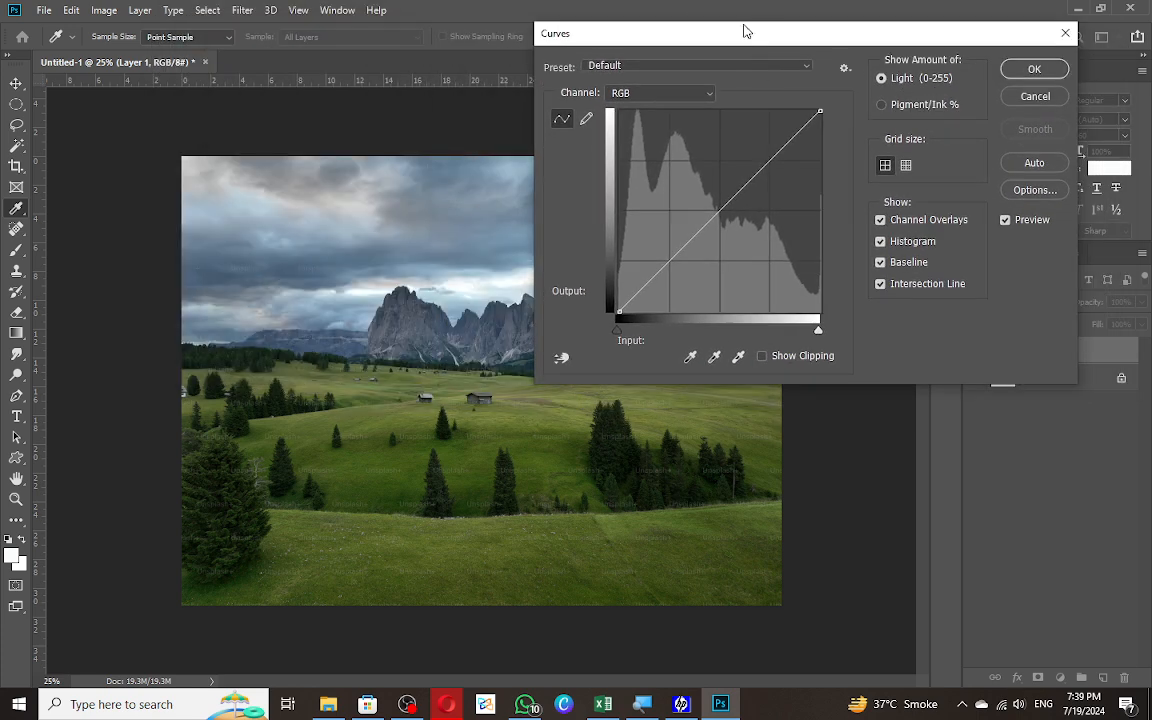
mouse_move(728, 194)
mouse_down()
mouse_move(684, 159)
mouse_move(656, 154)
mouse_move(718, 228)
mouse_move(776, 249)
mouse_move(718, 217)
mouse_up()
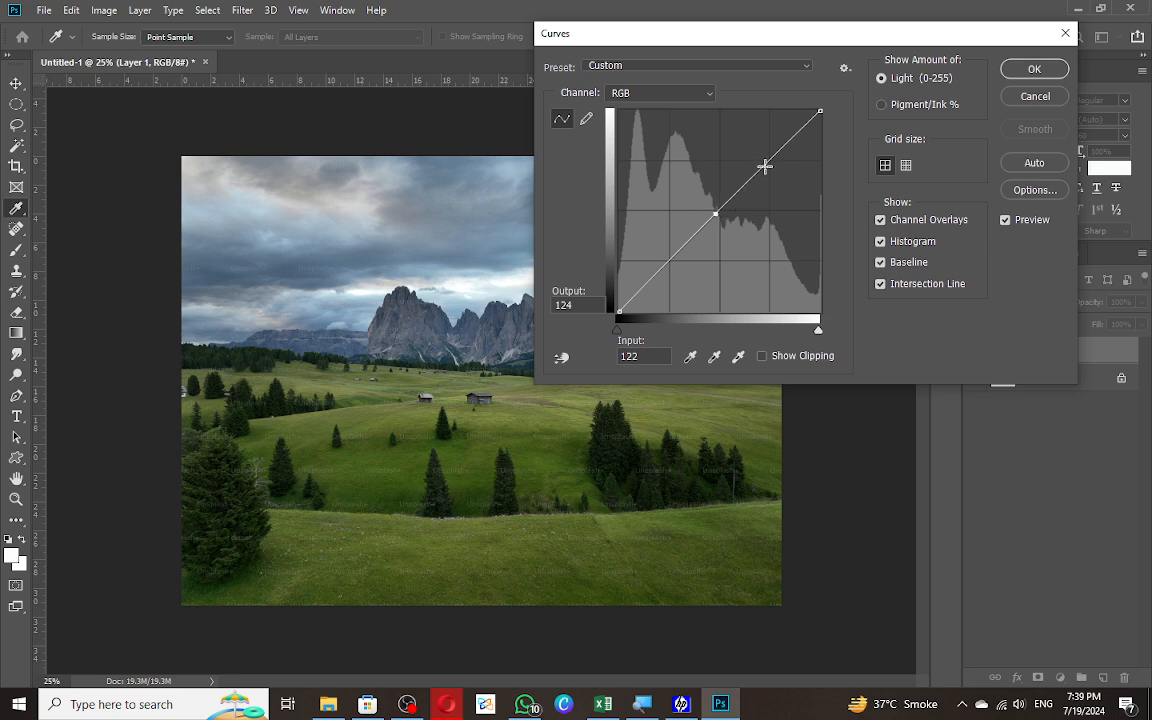
drag(771, 165, 784, 197)
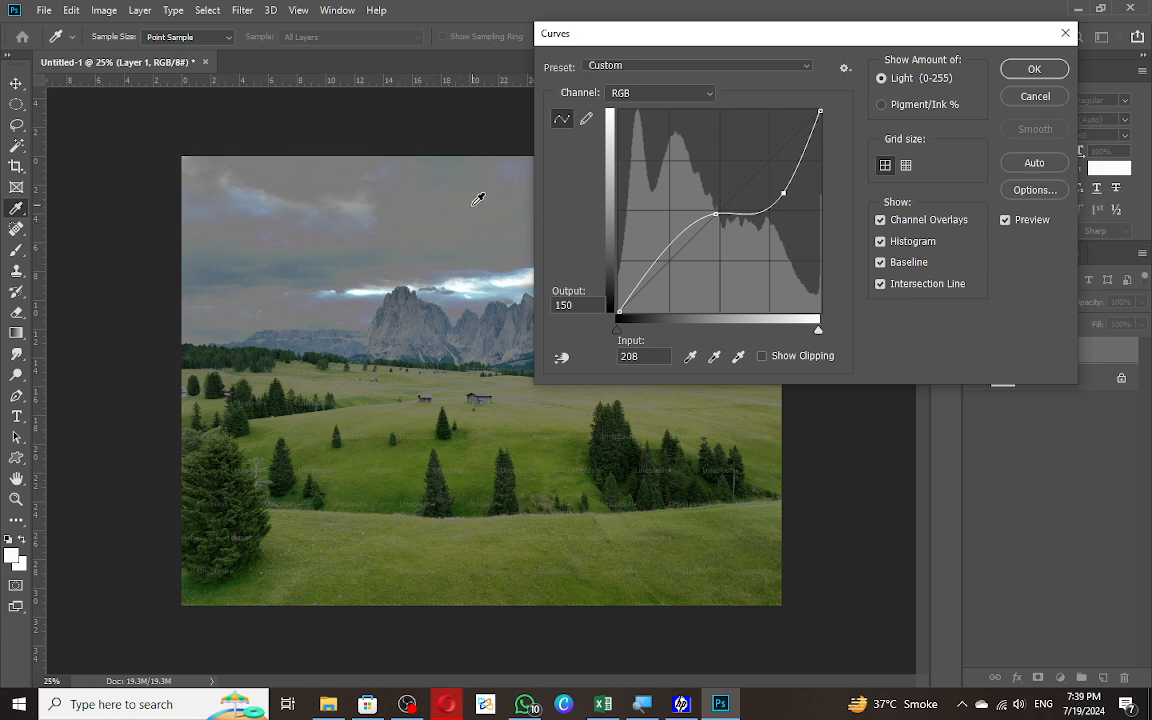
drag(783, 193, 781, 188)
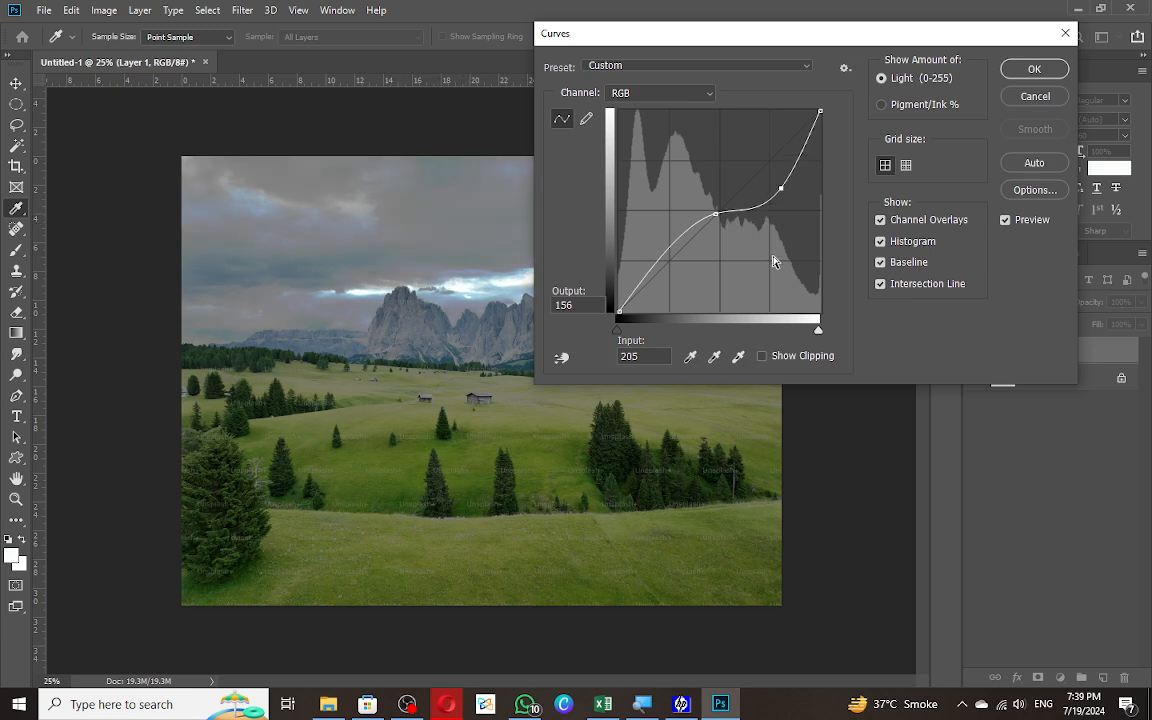
click(1022, 100)
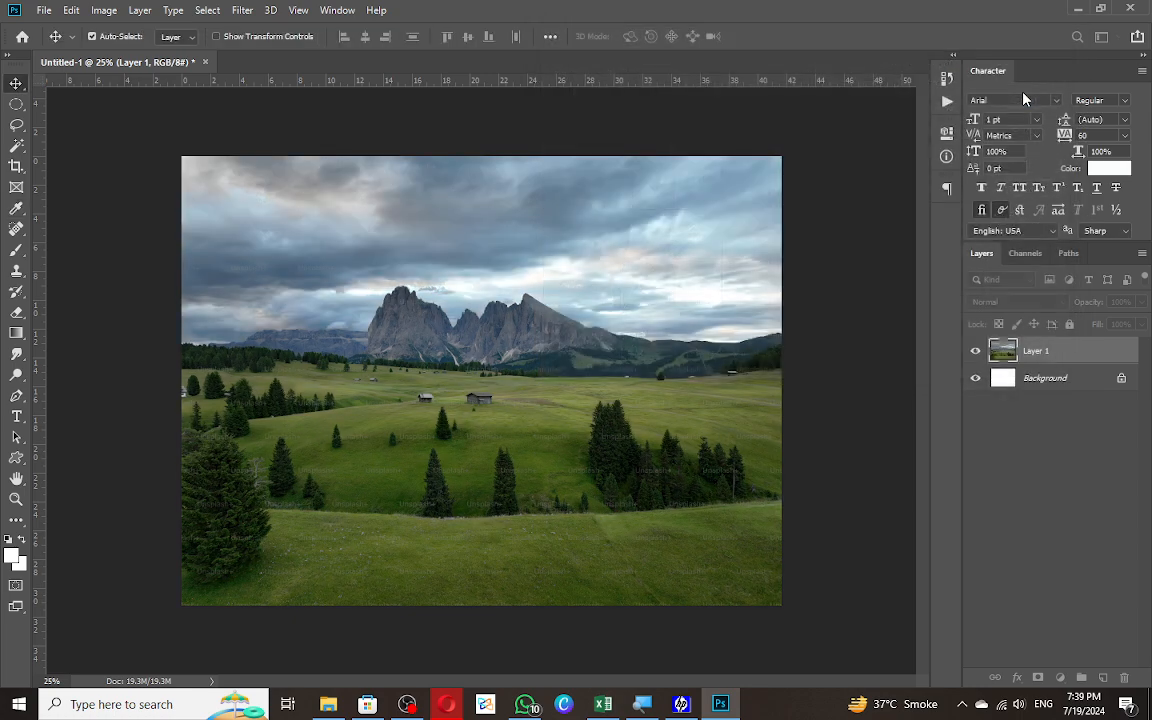
Try an RGB Curves adjustment with midtones anchored at input 130, output 129, a raised highlight point, and a shadow point at input 21, output 144.
key(ctrl+m)
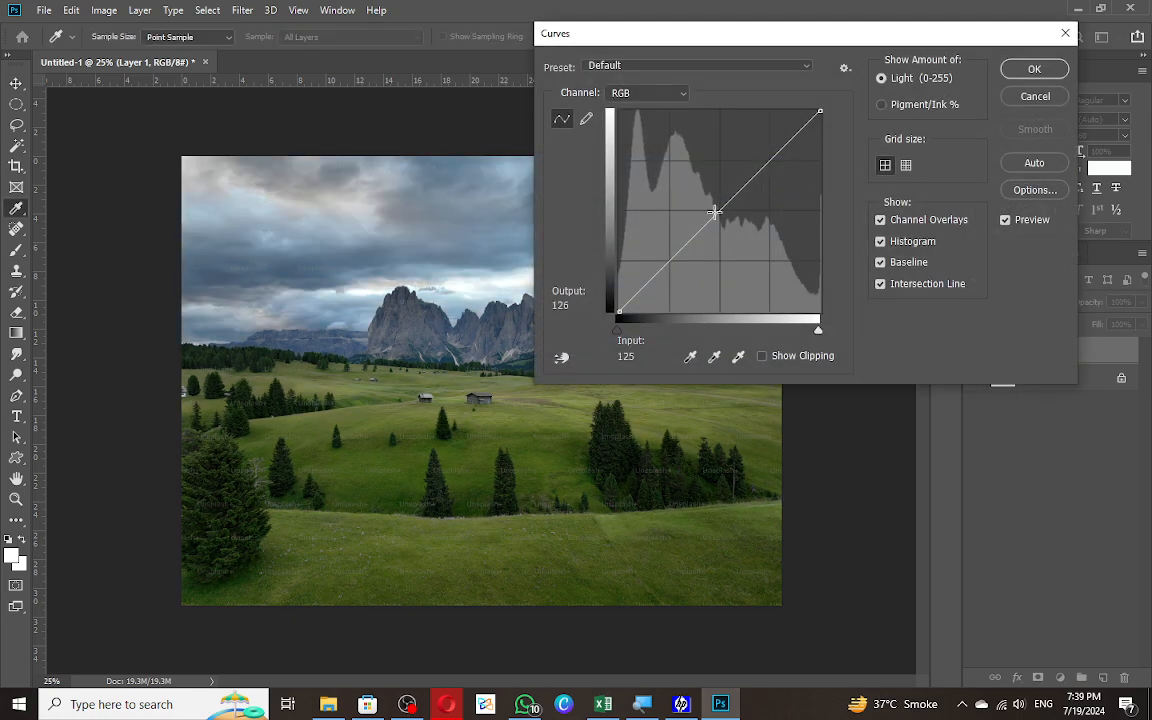
click(722, 208)
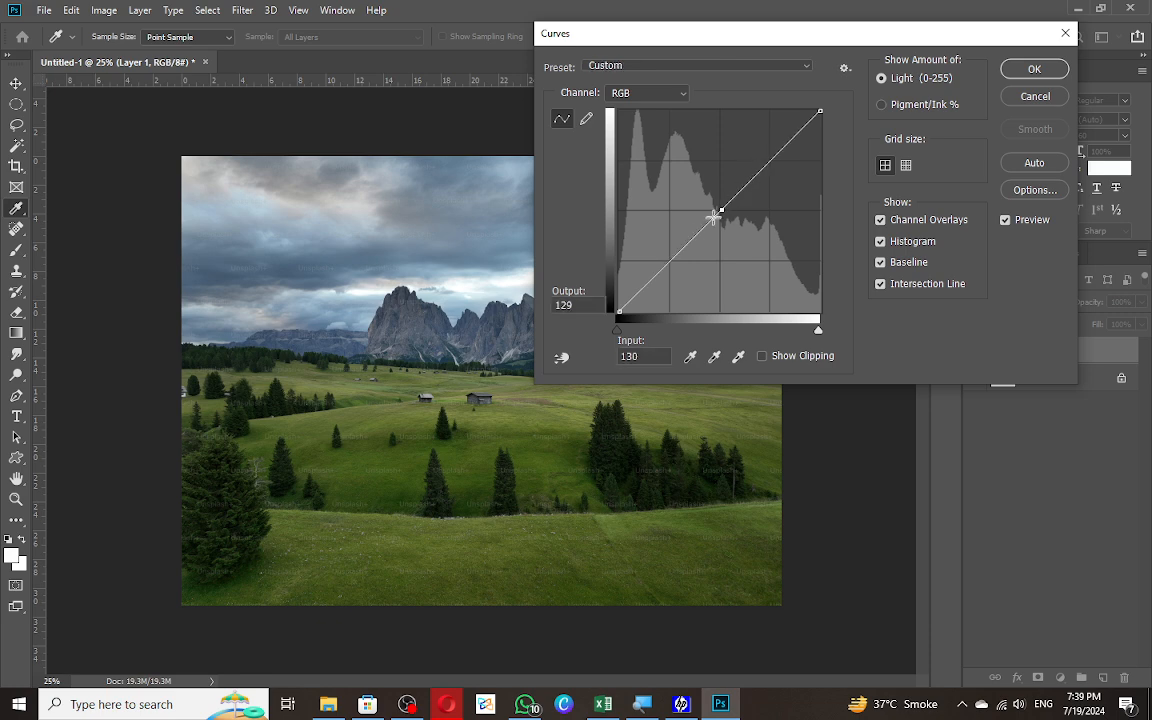
drag(666, 257, 697, 285)
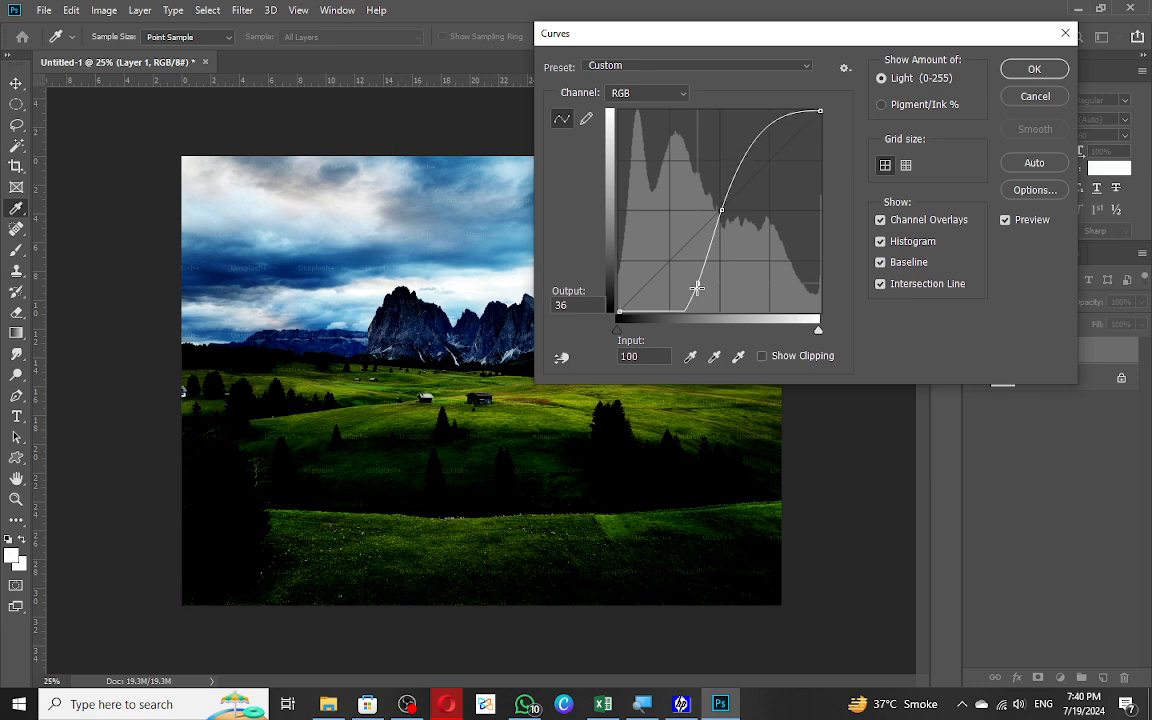
click(753, 143)
drag(700, 286, 636, 198)
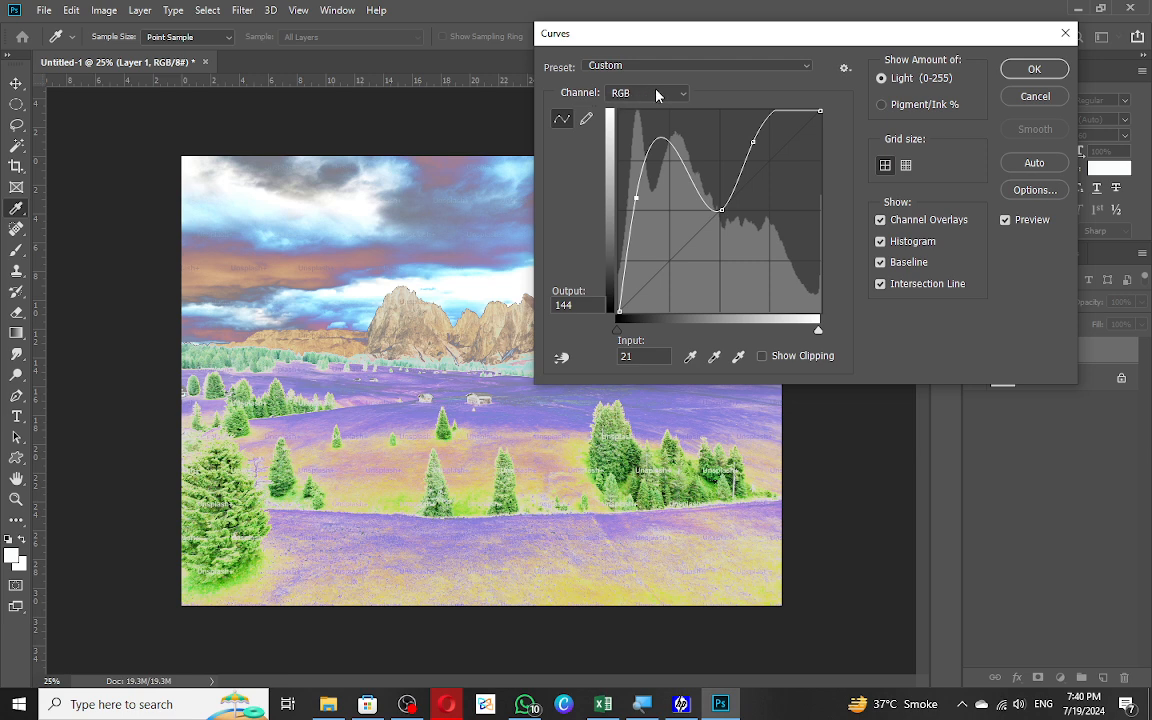
click(1010, 97)
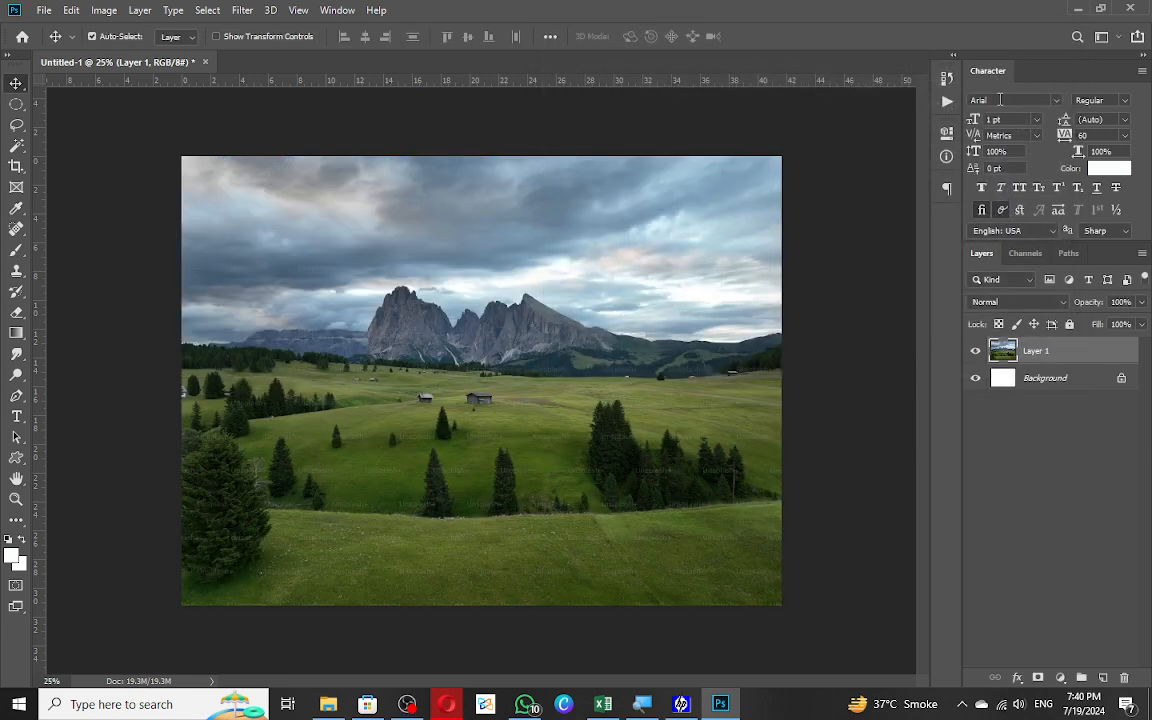
Try a Curves adjustment on the Red channel with points at input 251, output 126 and input 141, output 103.
key(ctrl+m)
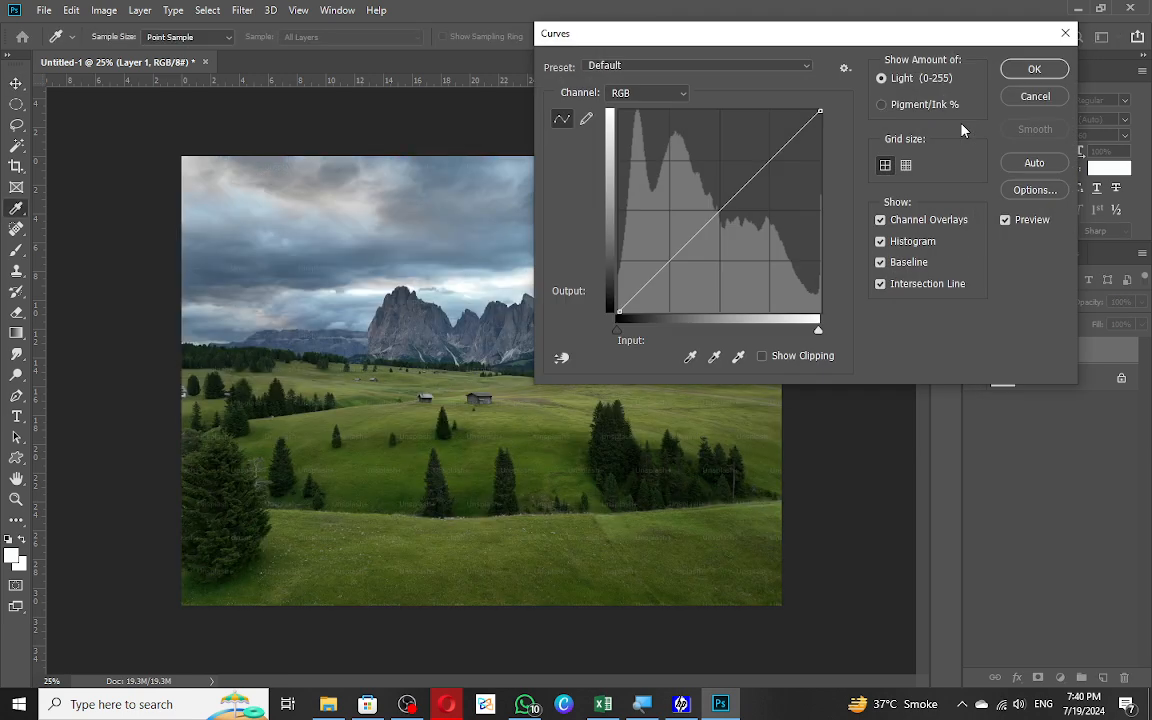
click(643, 94)
click(643, 122)
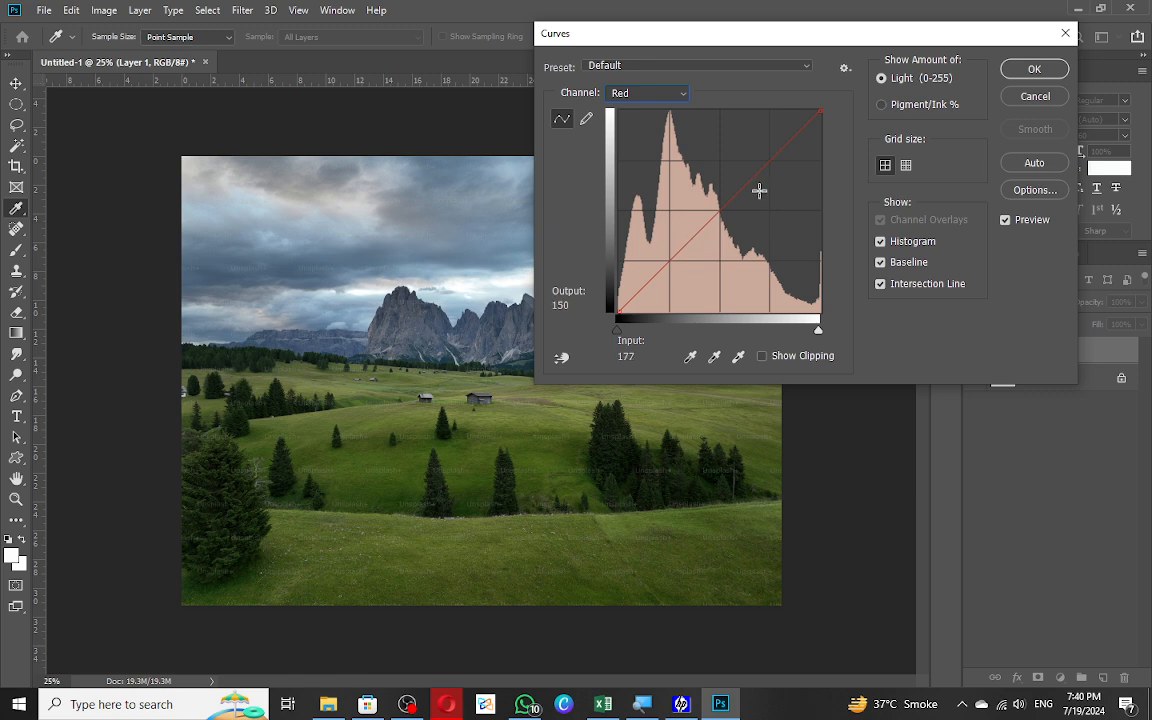
drag(758, 175, 819, 212)
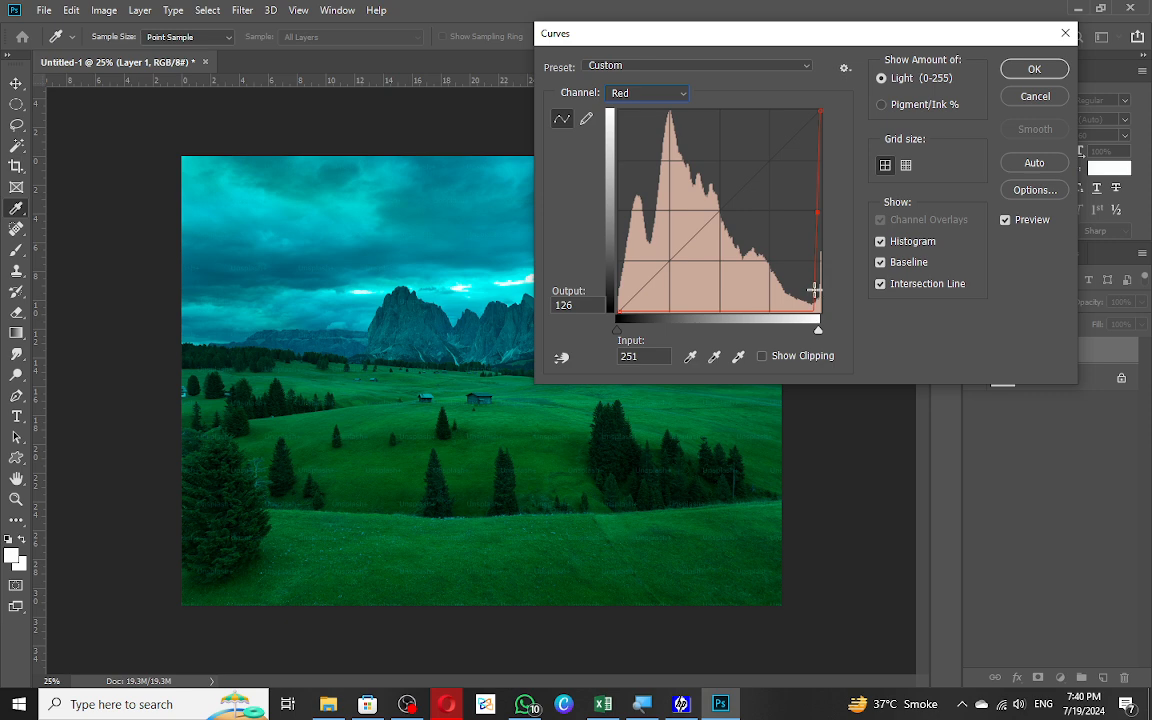
drag(815, 290, 730, 231)
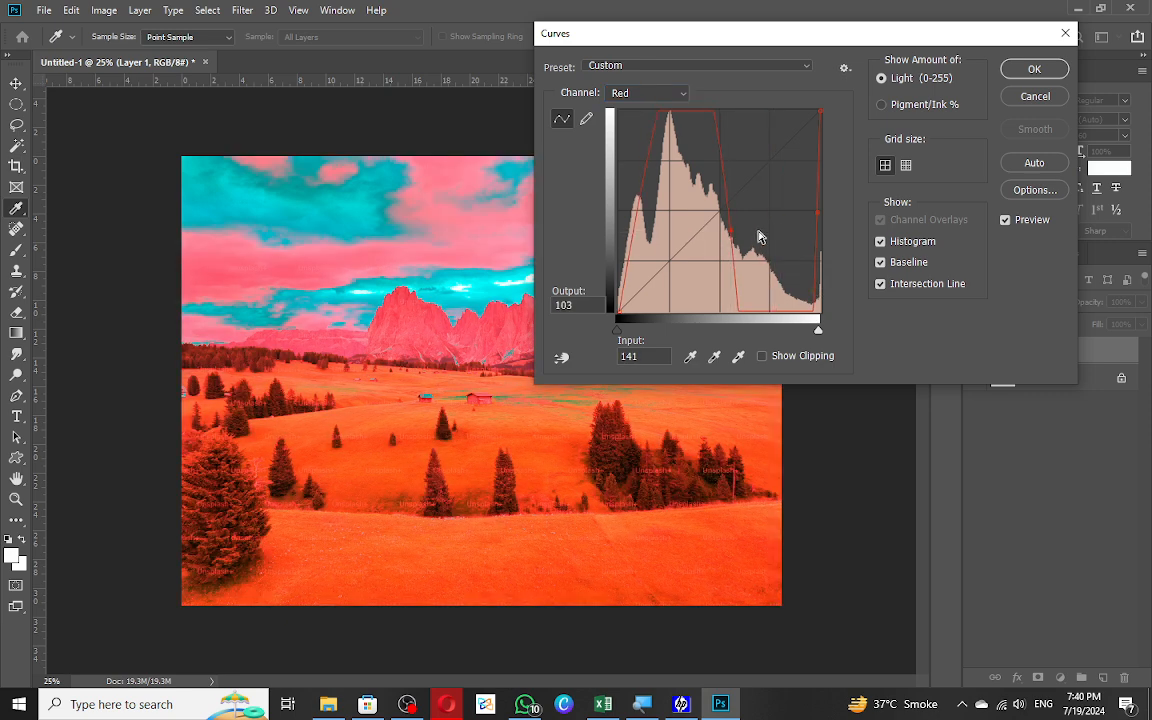
key(ctrl+z)
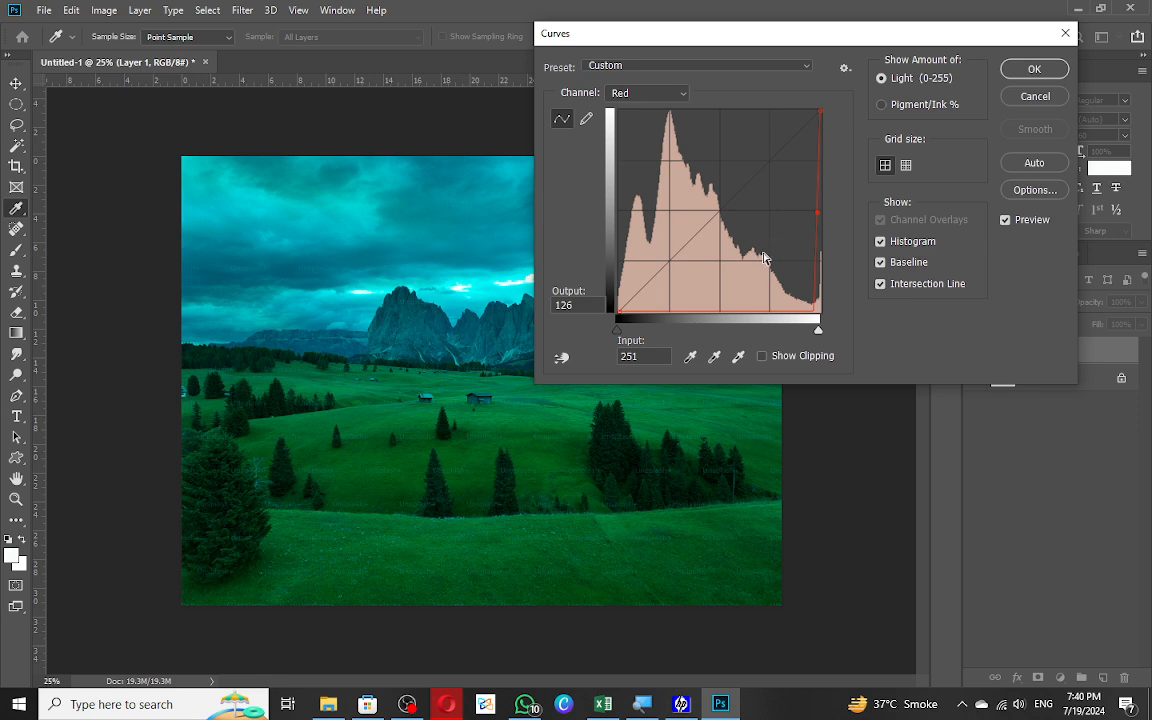
click(1016, 98)
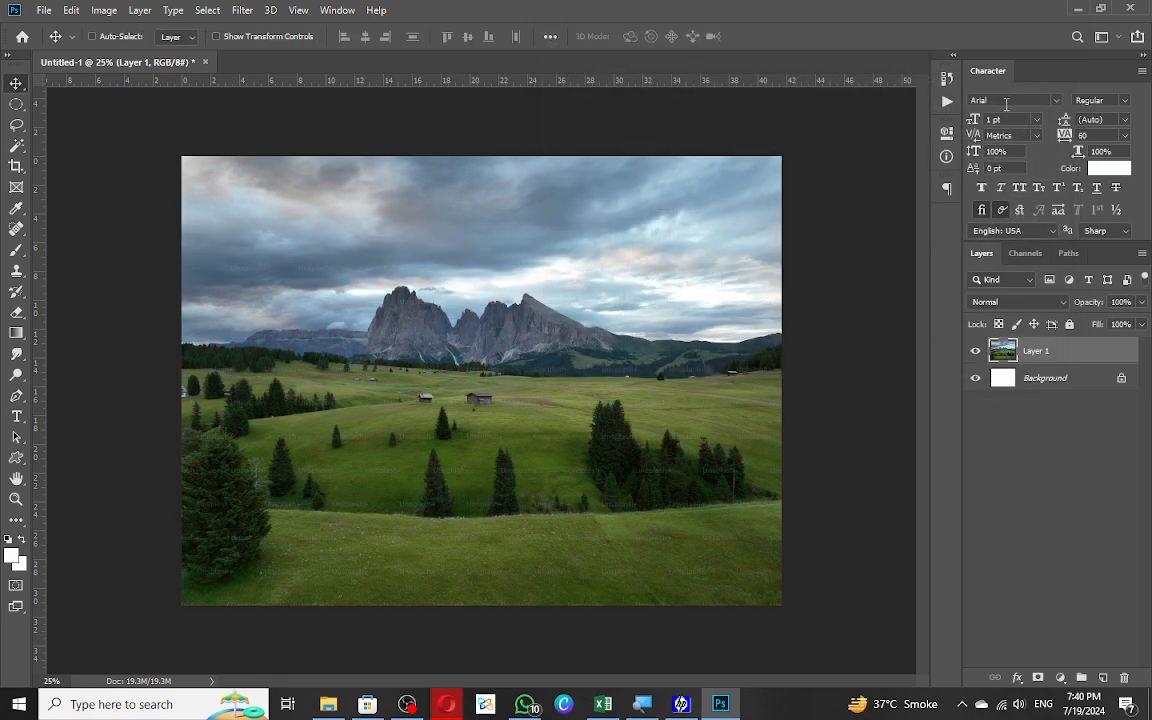
Try raising the Red channel curve on the landscape to output 120 at input 65.
key(ctrl+m)
click(647, 93)
click(670, 124)
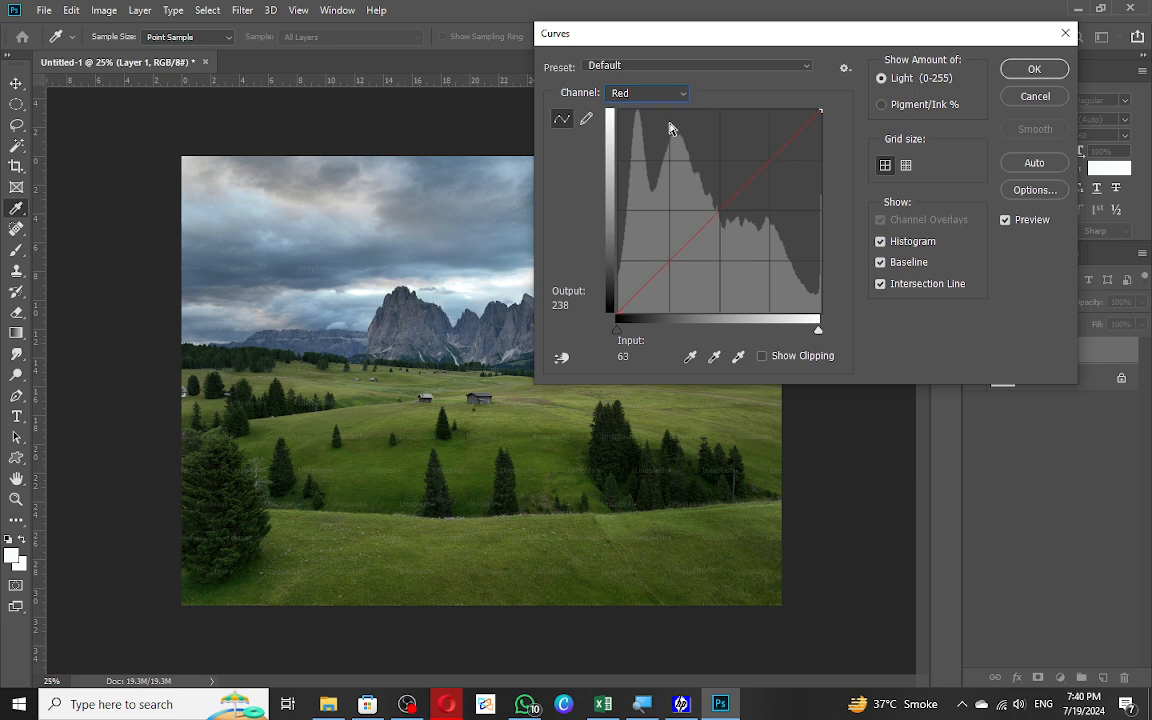
drag(684, 240, 670, 216)
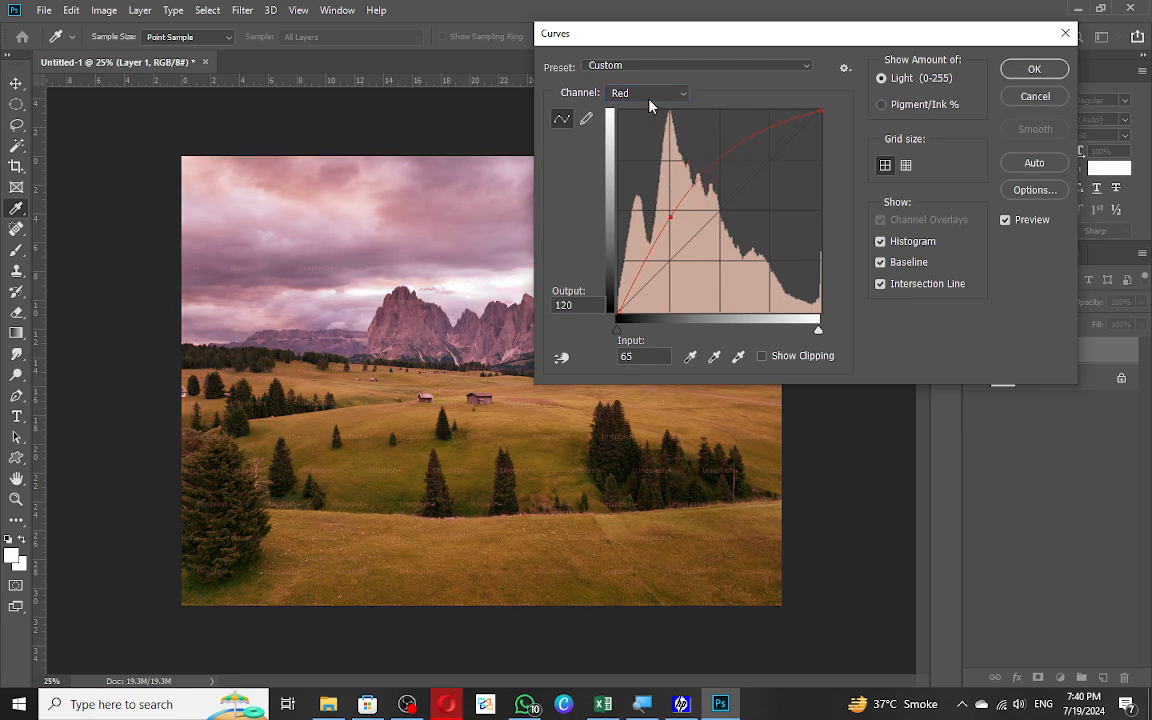
click(1017, 100)
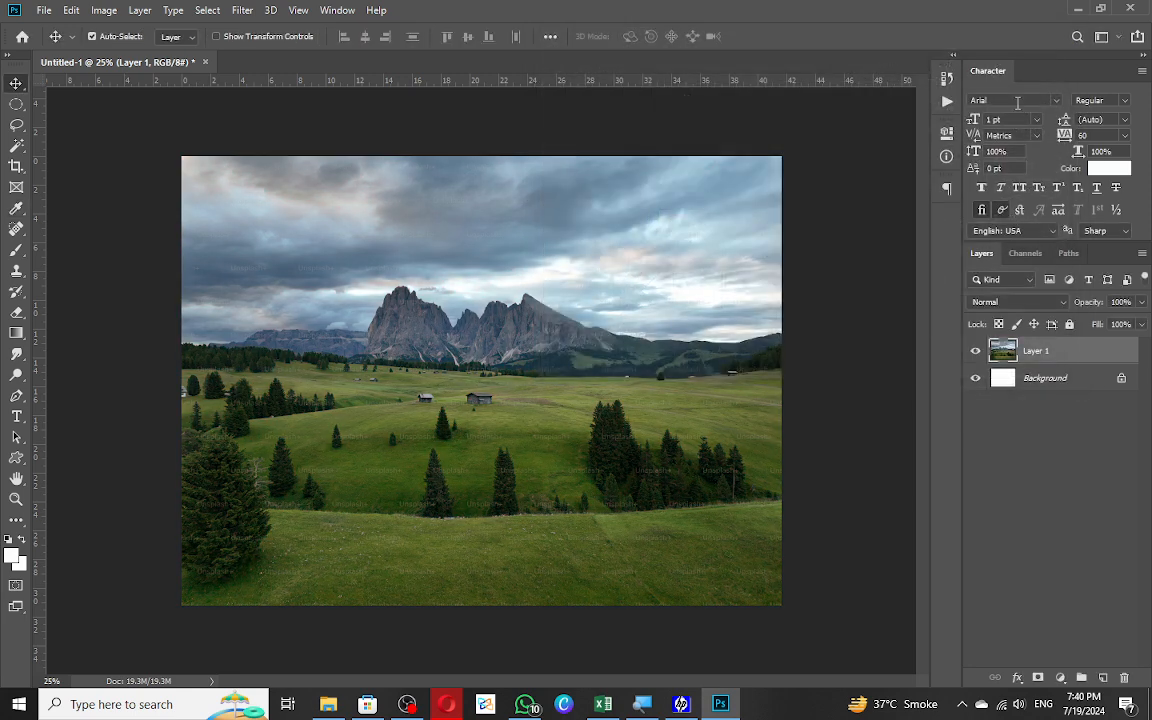
Raise the Green channel curve on the landscape to output 54 at input 36.
key(ctrl+m)
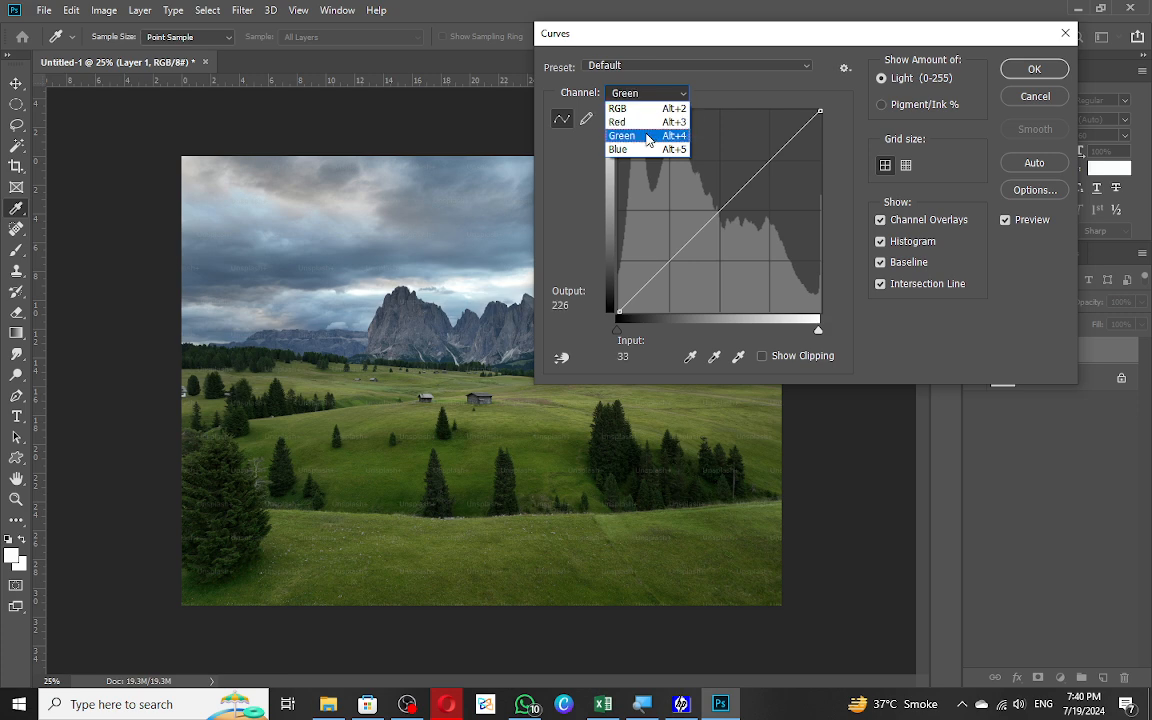
click(634, 140)
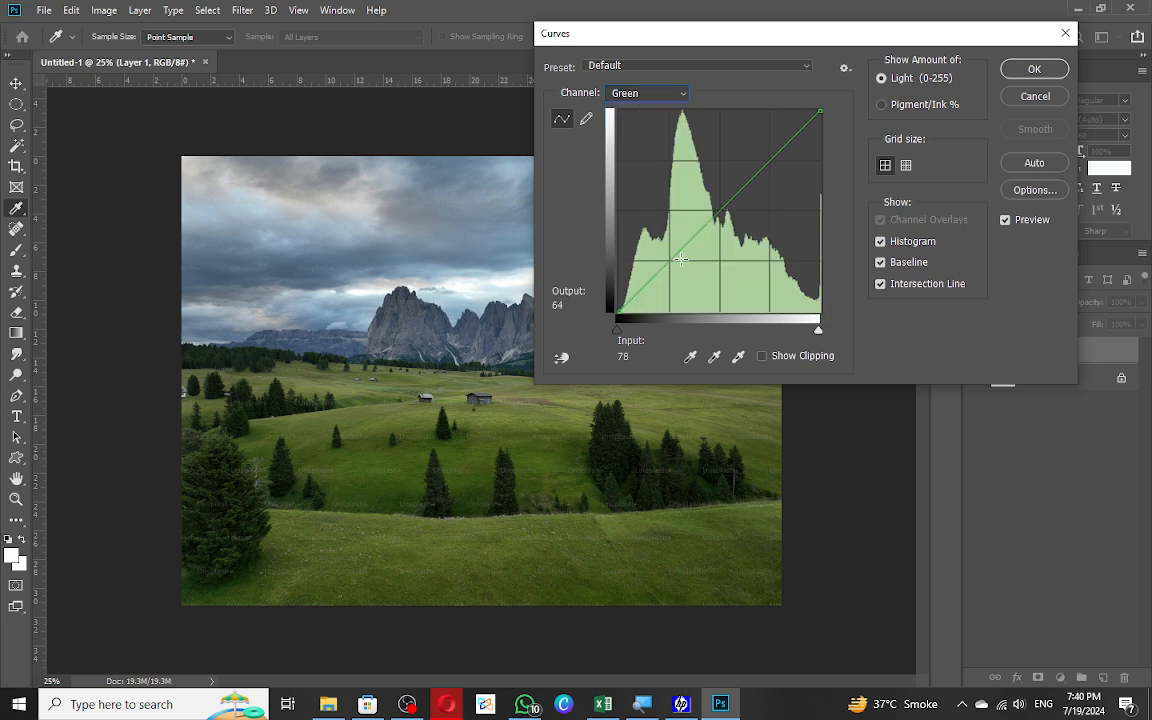
drag(680, 259, 650, 271)
Shape the Blue channel curve with points at input 59, output 81; input 100, output 171; and input 144, output 200.
click(637, 100)
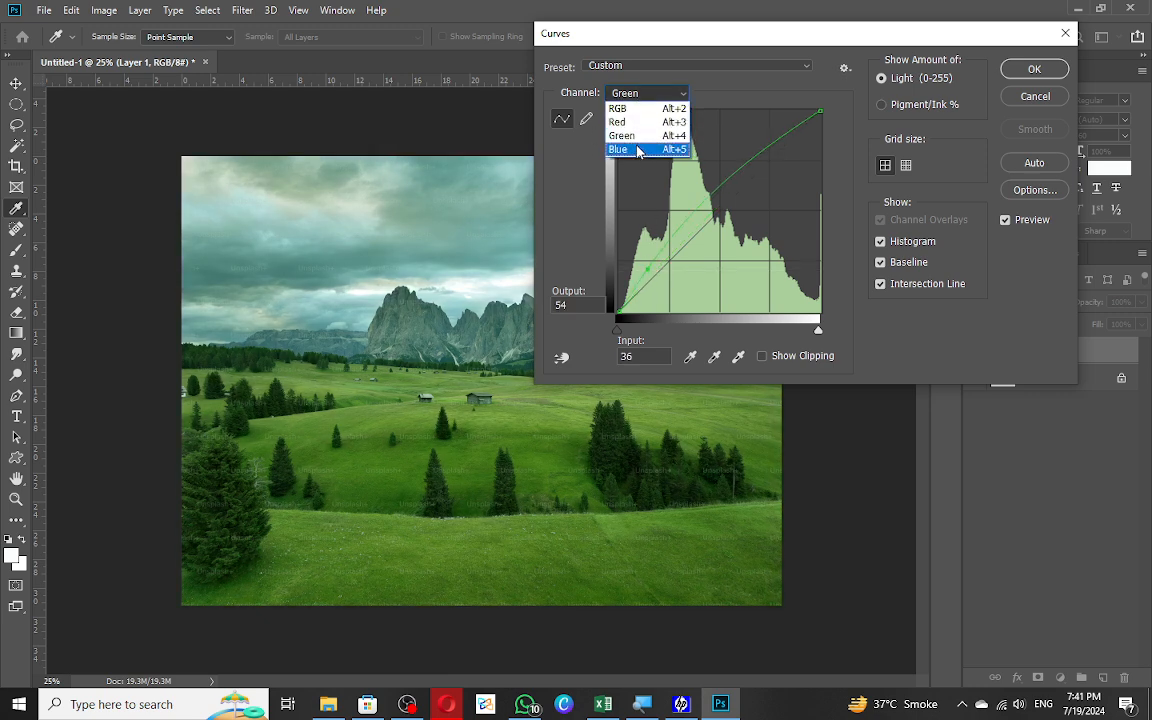
click(632, 155)
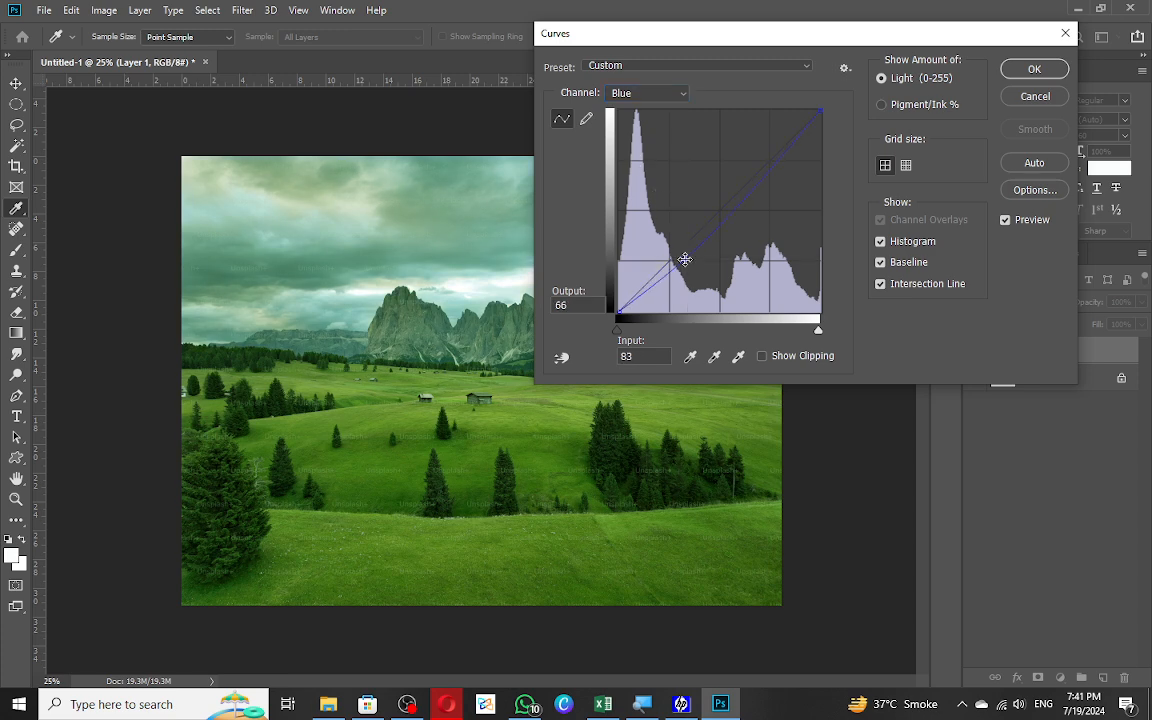
drag(681, 257, 667, 235)
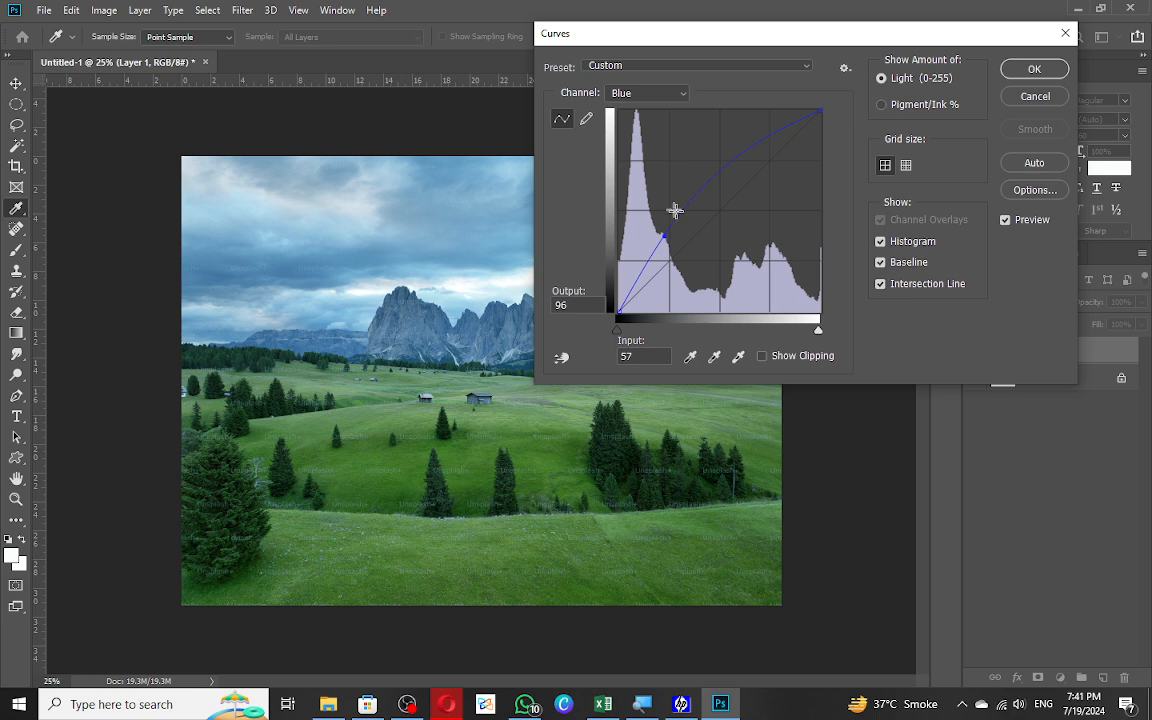
mouse_move(679, 214)
mouse_down()
mouse_move(666, 200)
mouse_move(678, 205)
mouse_up()
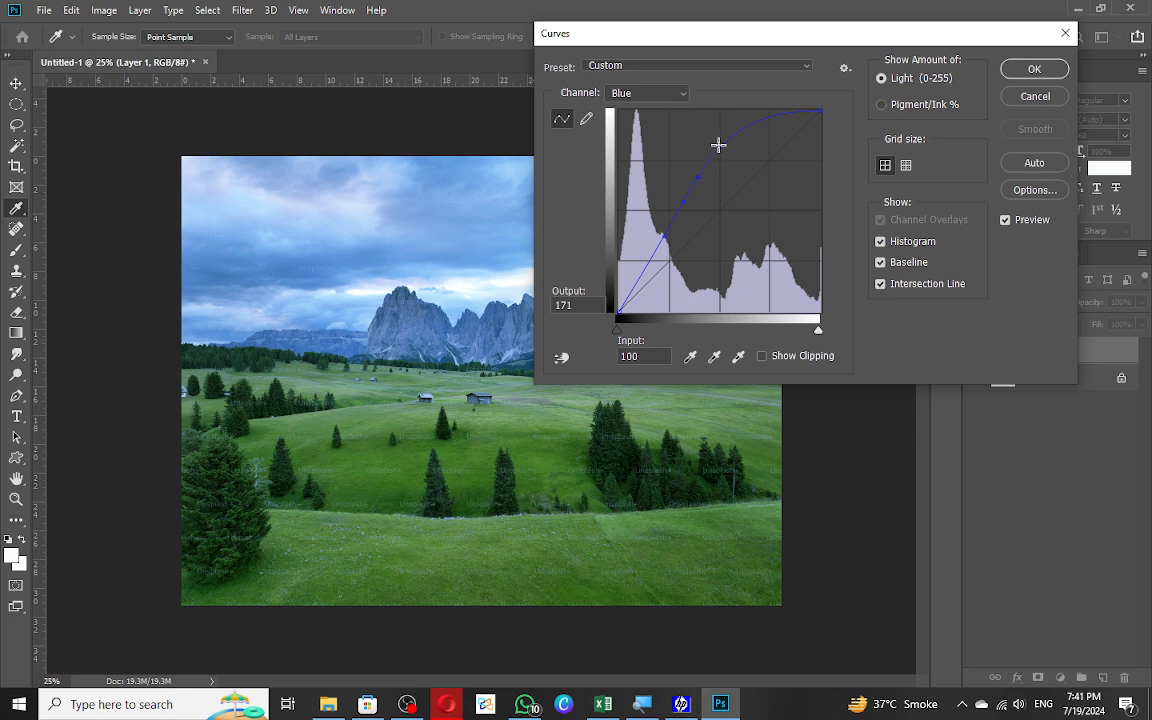
mouse_move(725, 149)
mouse_down()
mouse_move(736, 164)
mouse_move(733, 154)
mouse_up()
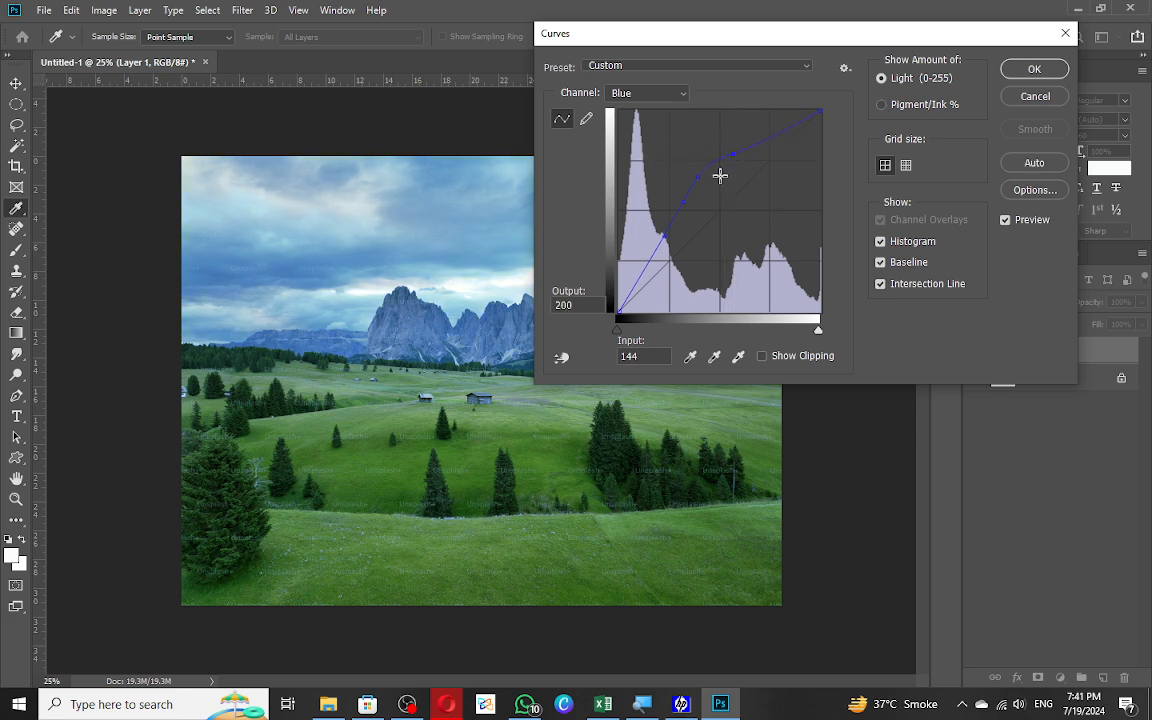
drag(661, 241, 662, 257)
Reset the channel curves to the Default preset.
drag(597, 22, 714, 45)
click(766, 75)
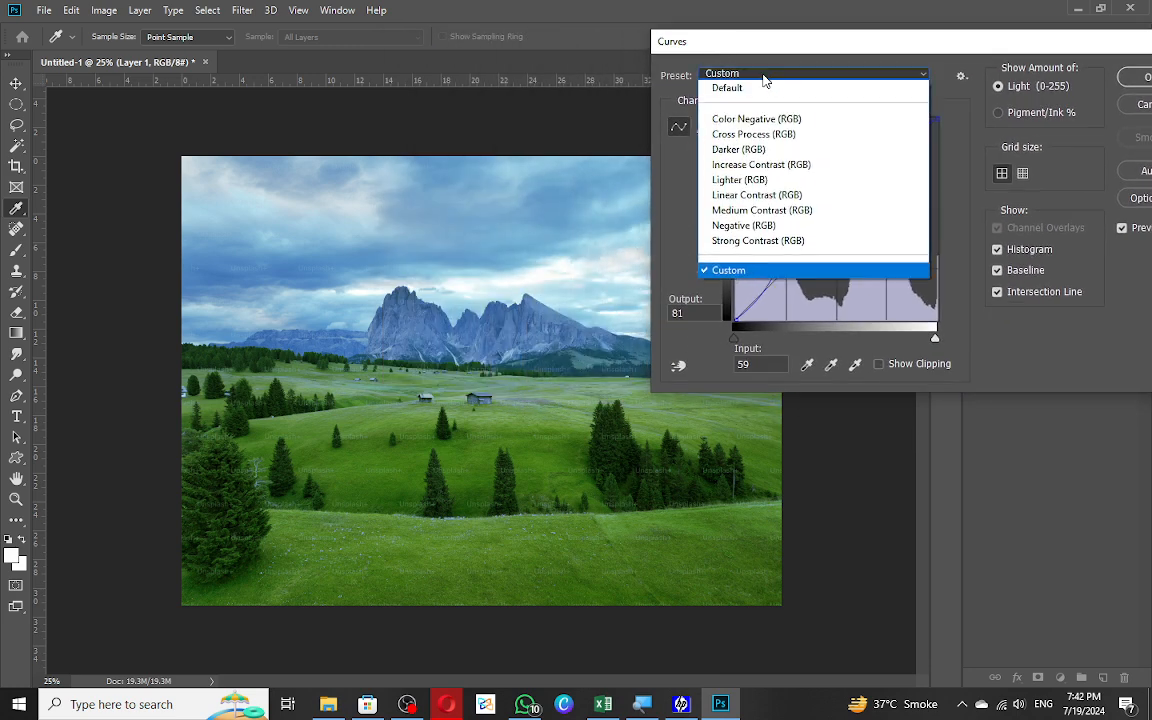
click(765, 75)
drag(769, 51, 650, 34)
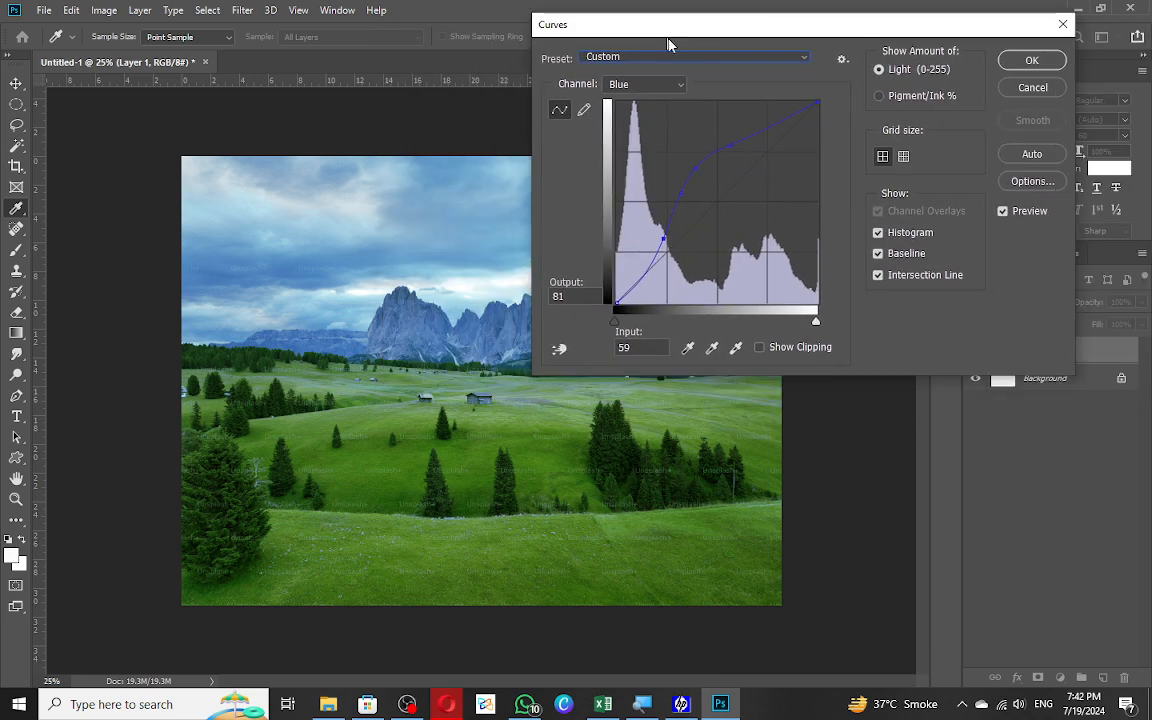
click(668, 56)
click(673, 70)
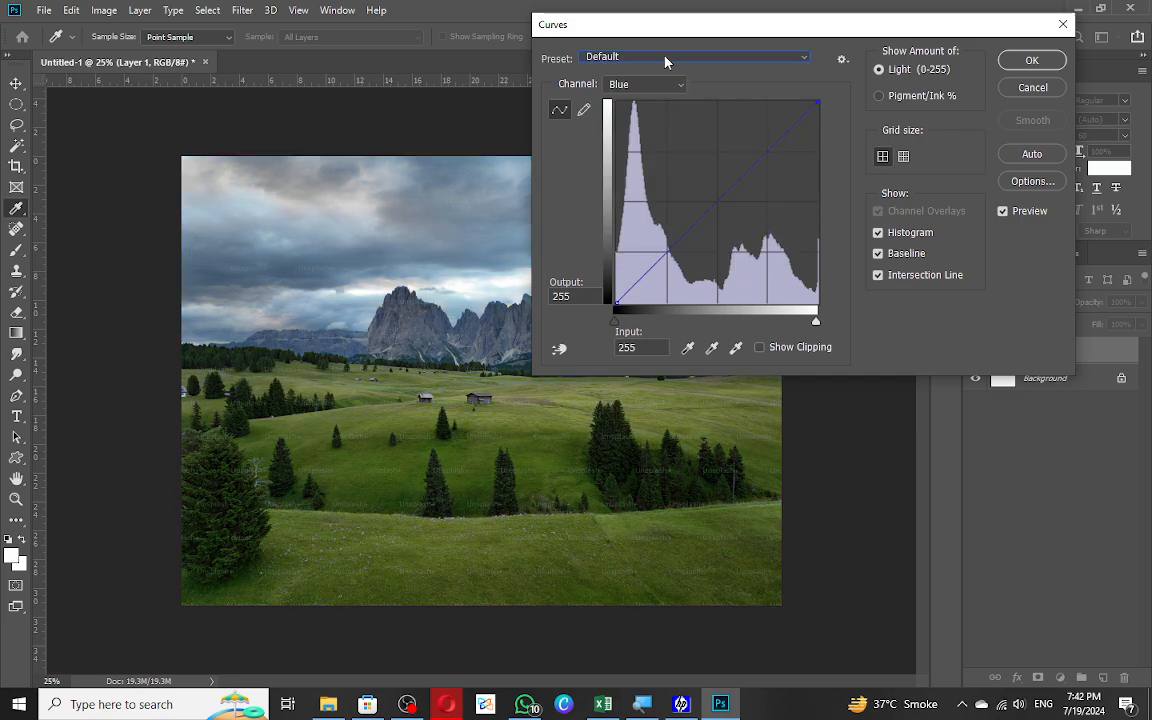
Try the Color Negative, Cross Process and Medium Contrast curve presets on the landscape, ending on the Default preset.
click(663, 57)
click(665, 103)
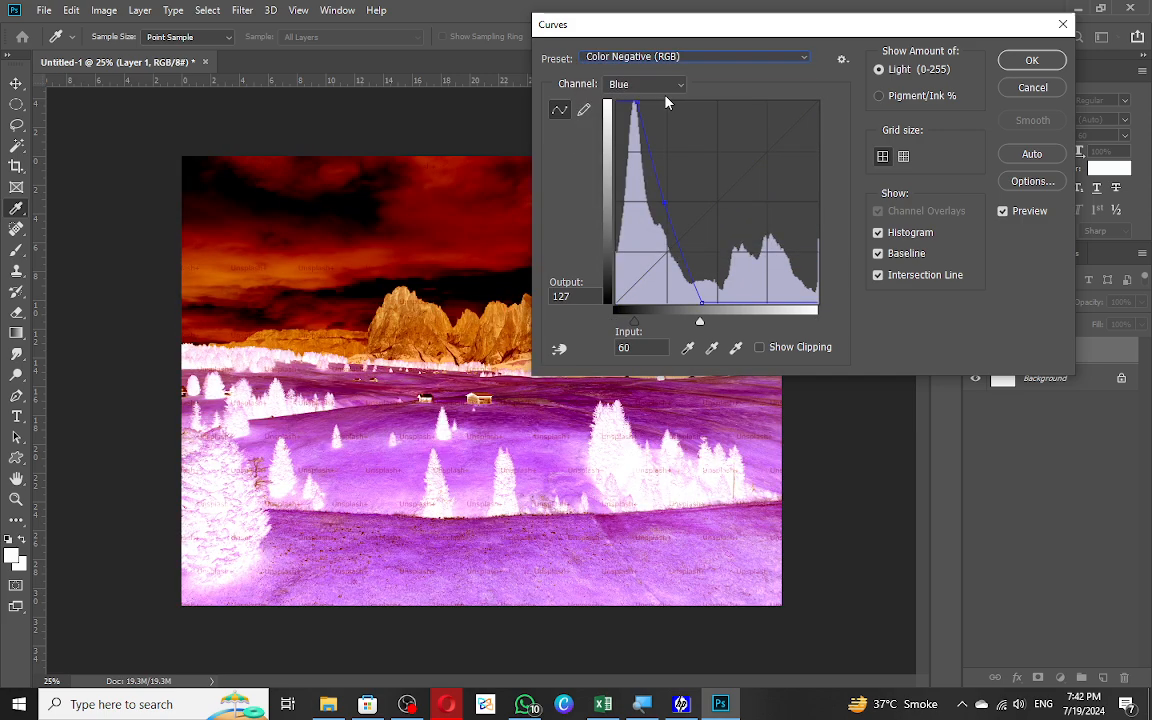
click(661, 62)
click(673, 116)
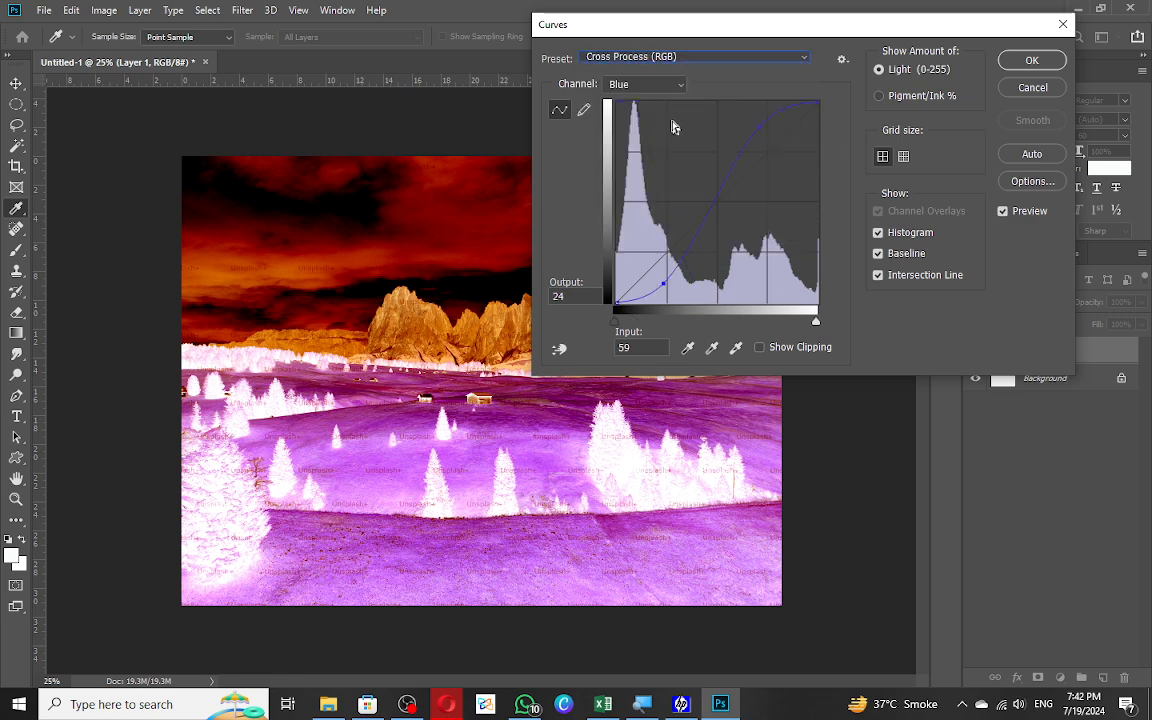
click(671, 60)
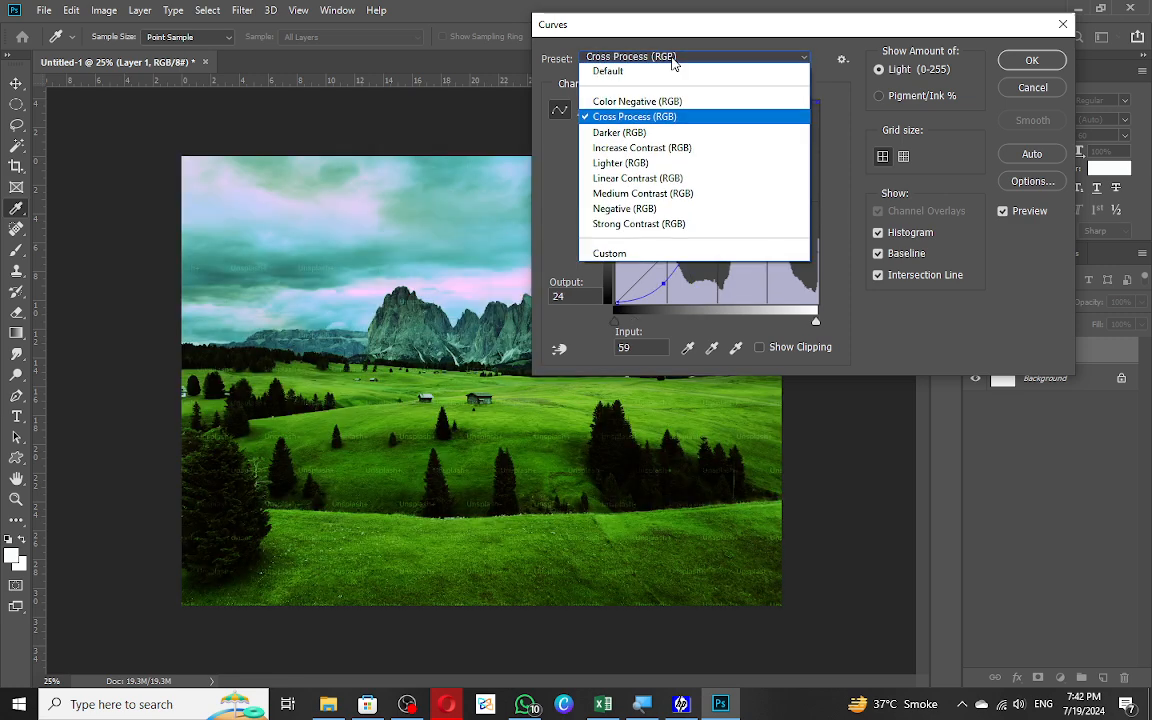
click(672, 188)
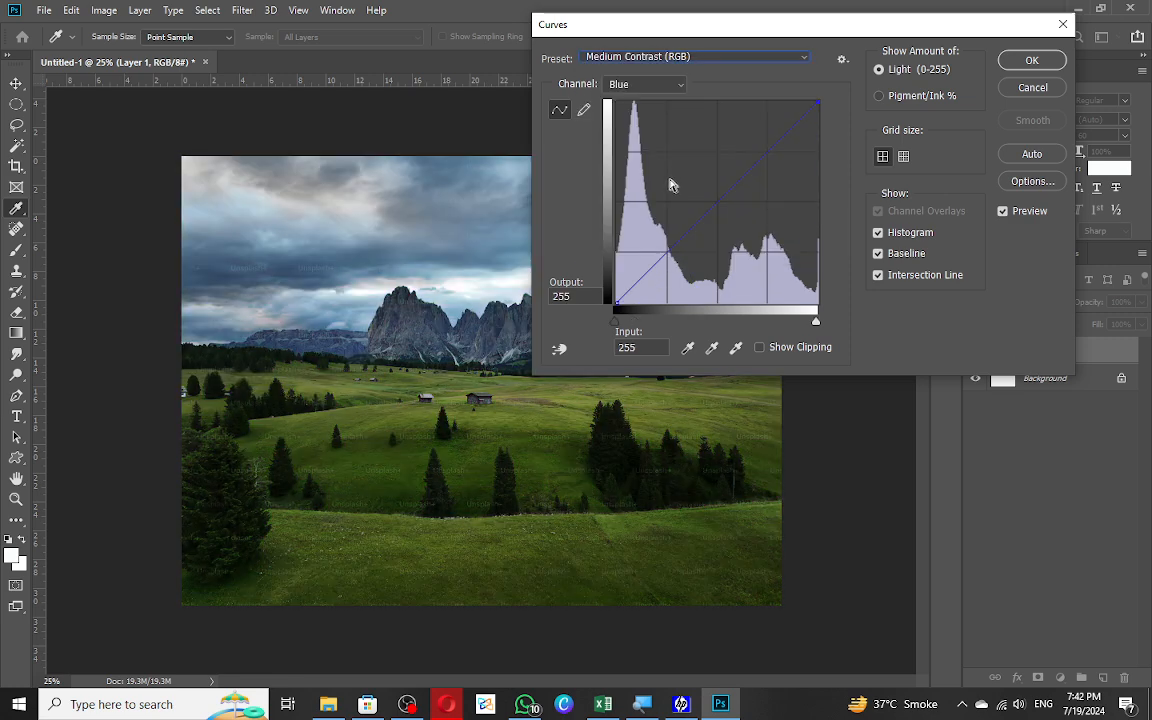
click(652, 60)
click(656, 70)
With the RGB channel selected, try the Cross Process and Color Negative curve presets and restore the Default preset.
click(650, 85)
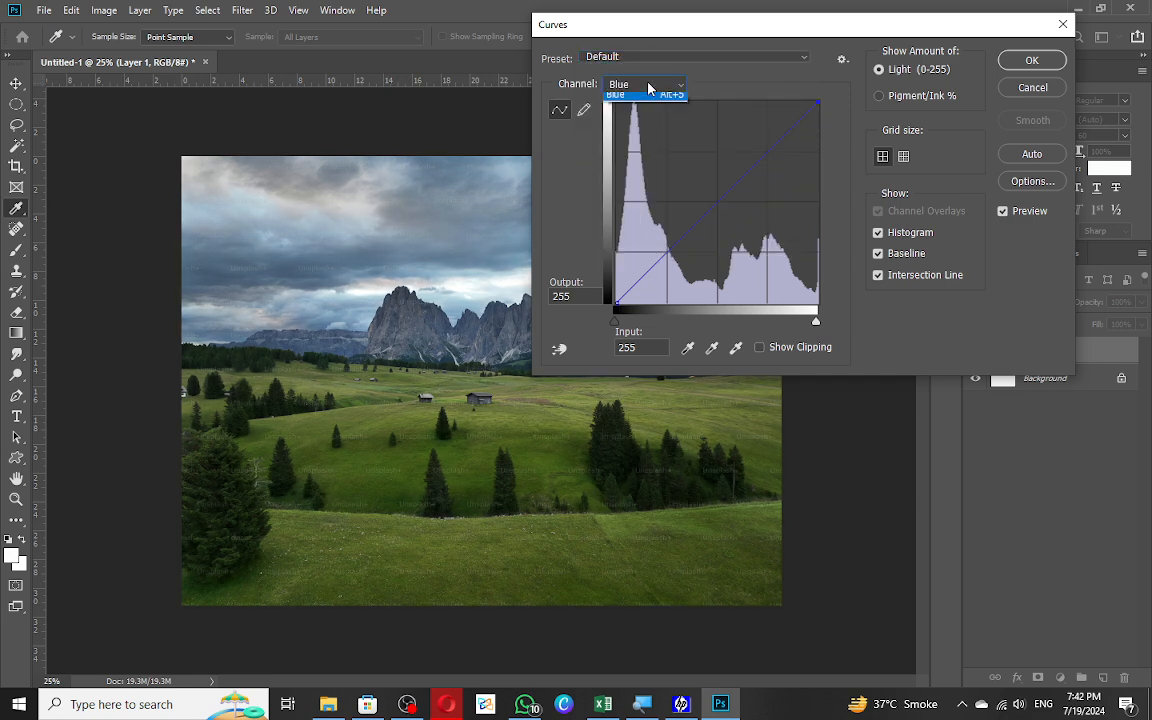
click(648, 101)
click(590, 56)
click(660, 117)
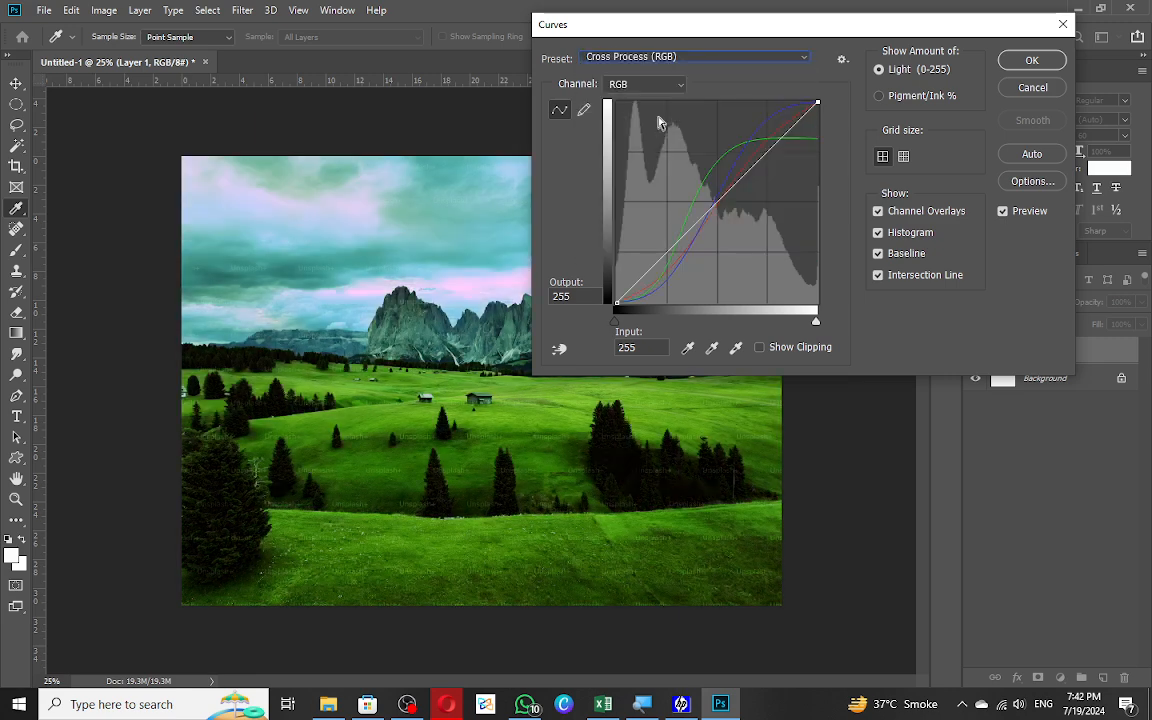
click(651, 84)
click(651, 84)
click(650, 56)
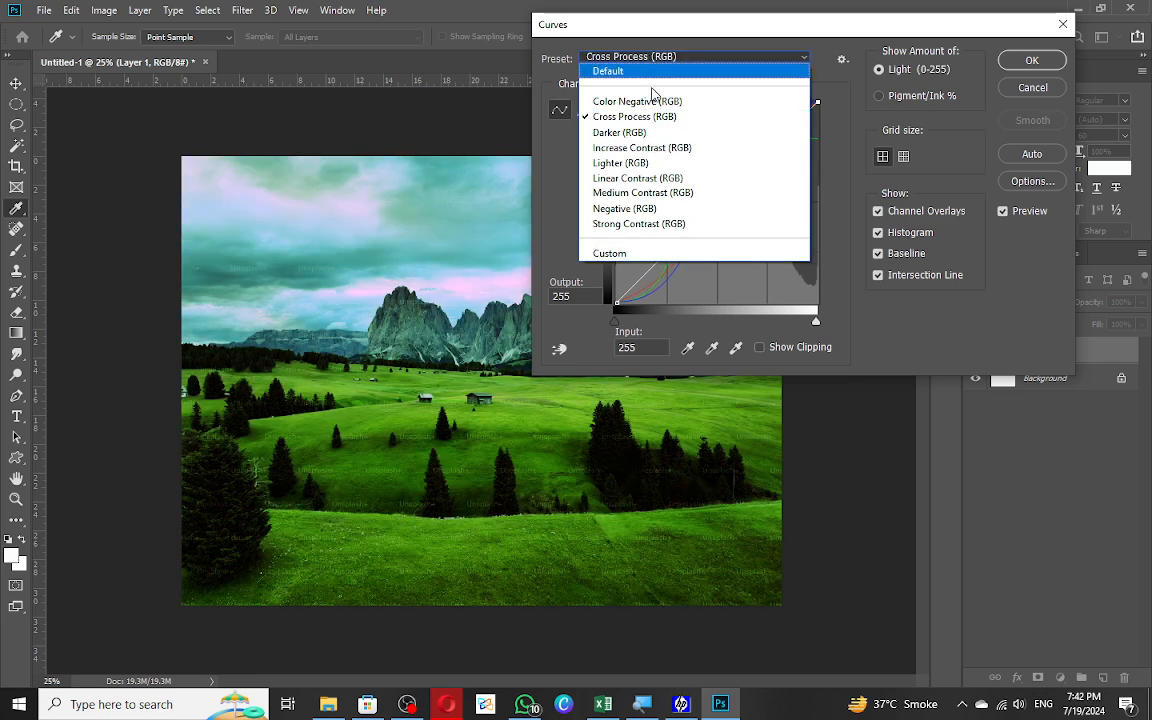
click(655, 101)
click(650, 56)
click(650, 70)
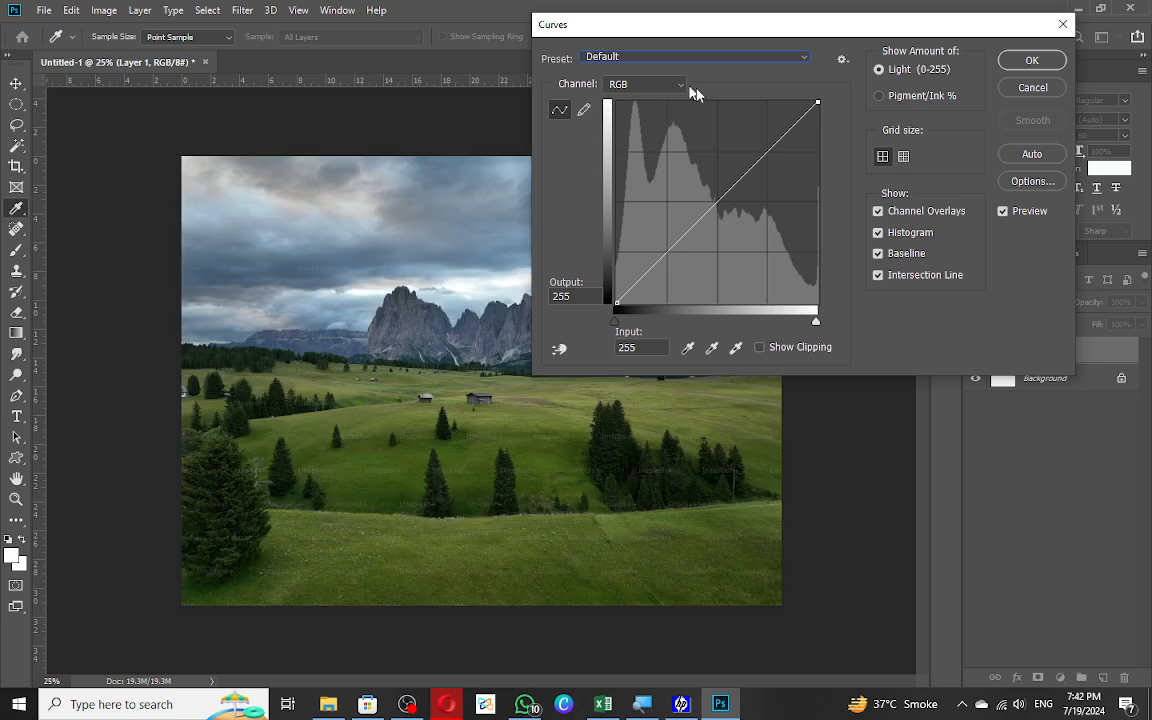
Apply the automatic curve correction and review the Red, Green and Blue channel curves, ending on the RGB channel.
click(1031, 153)
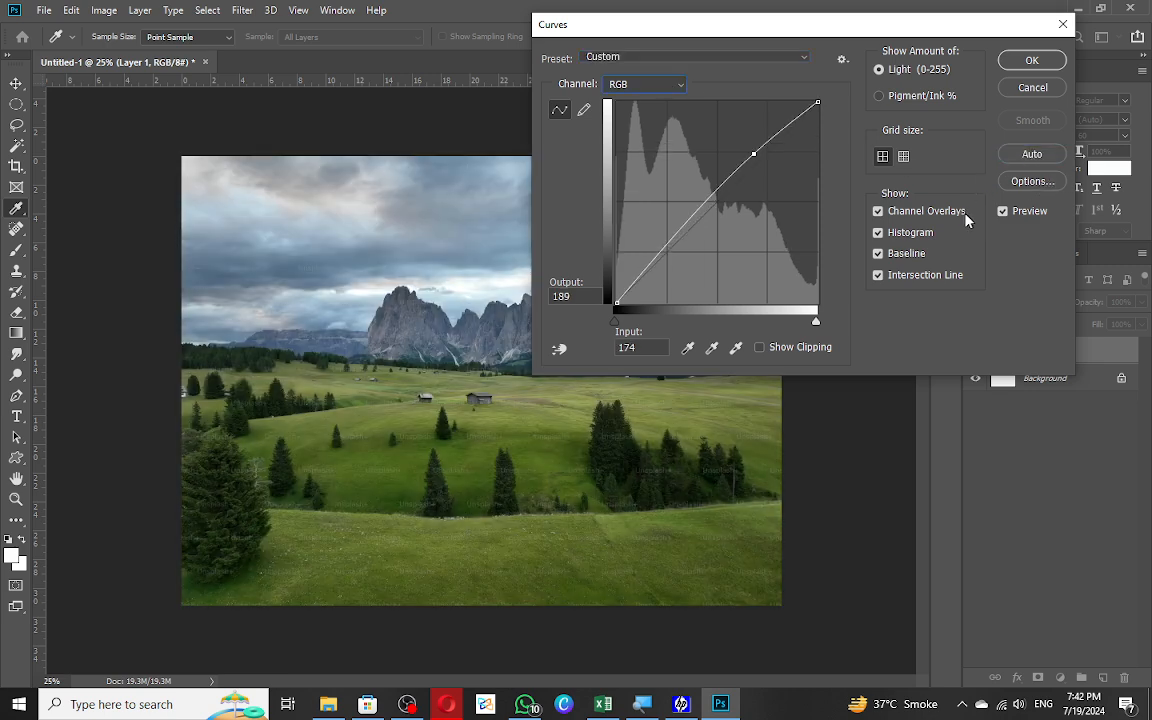
click(626, 85)
click(622, 113)
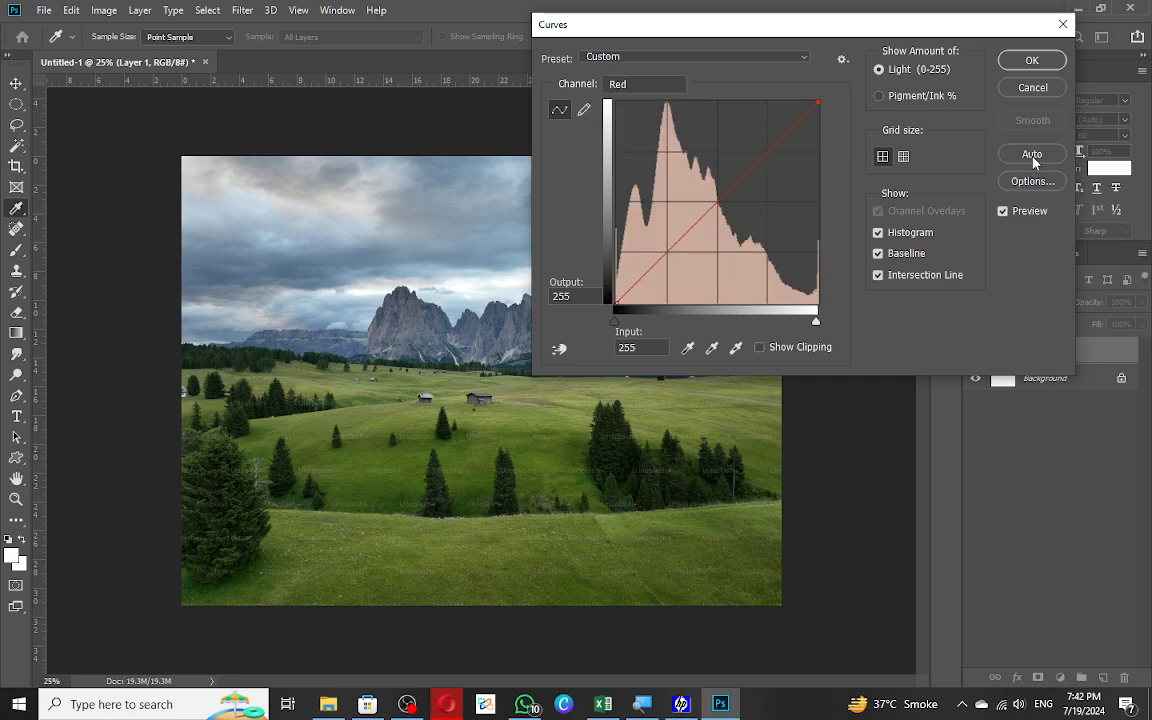
click(636, 86)
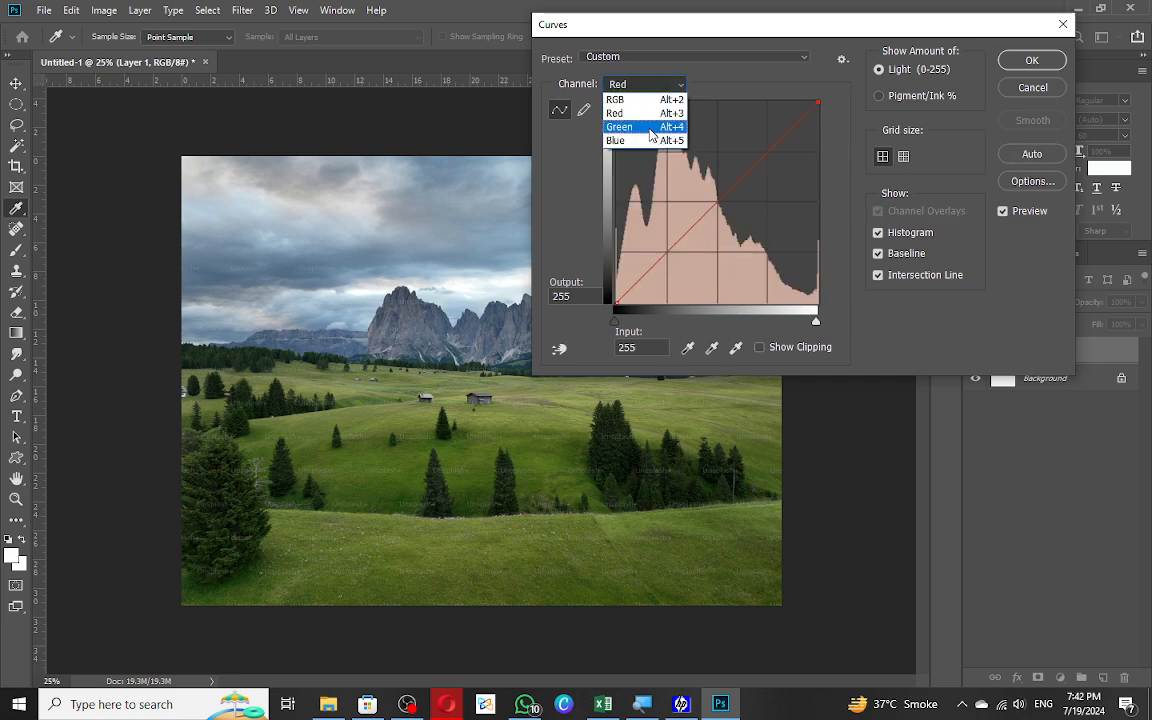
click(625, 110)
click(618, 85)
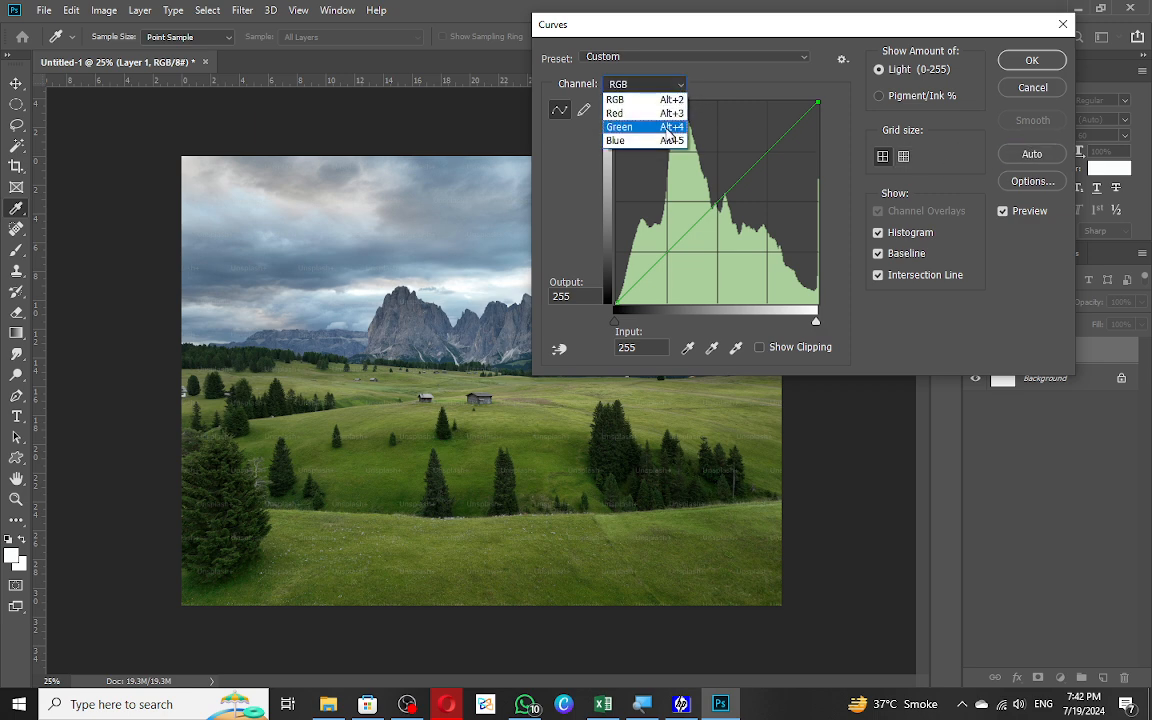
click(625, 140)
click(638, 85)
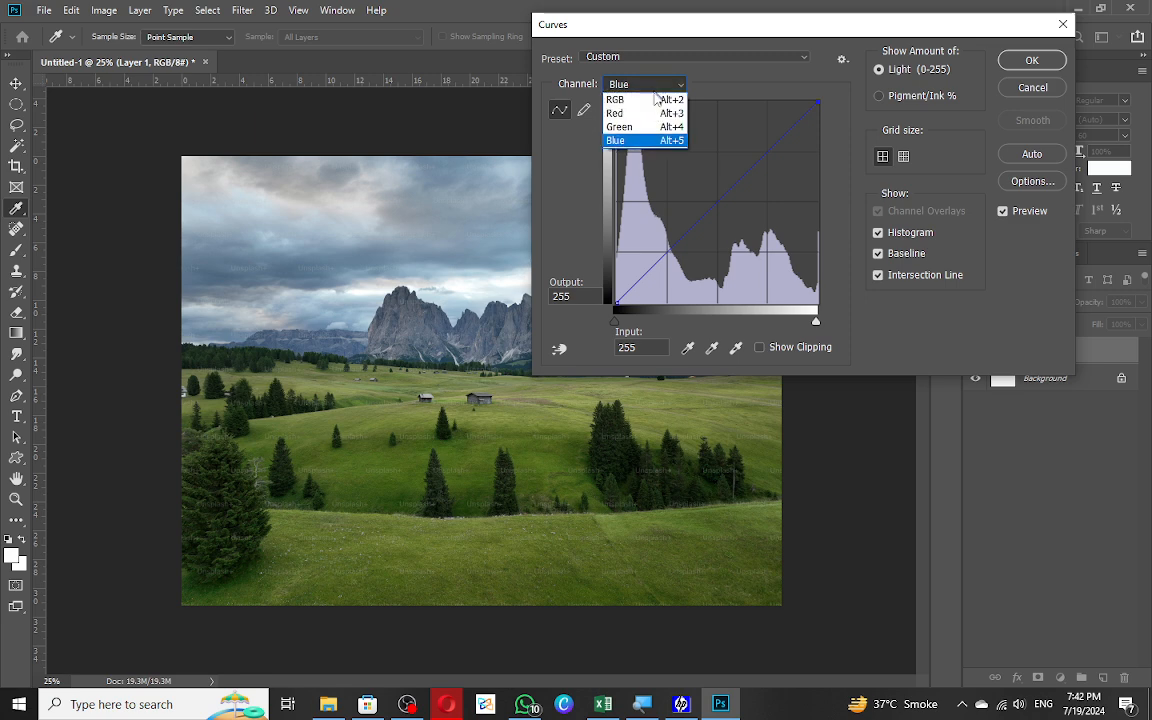
click(607, 93)
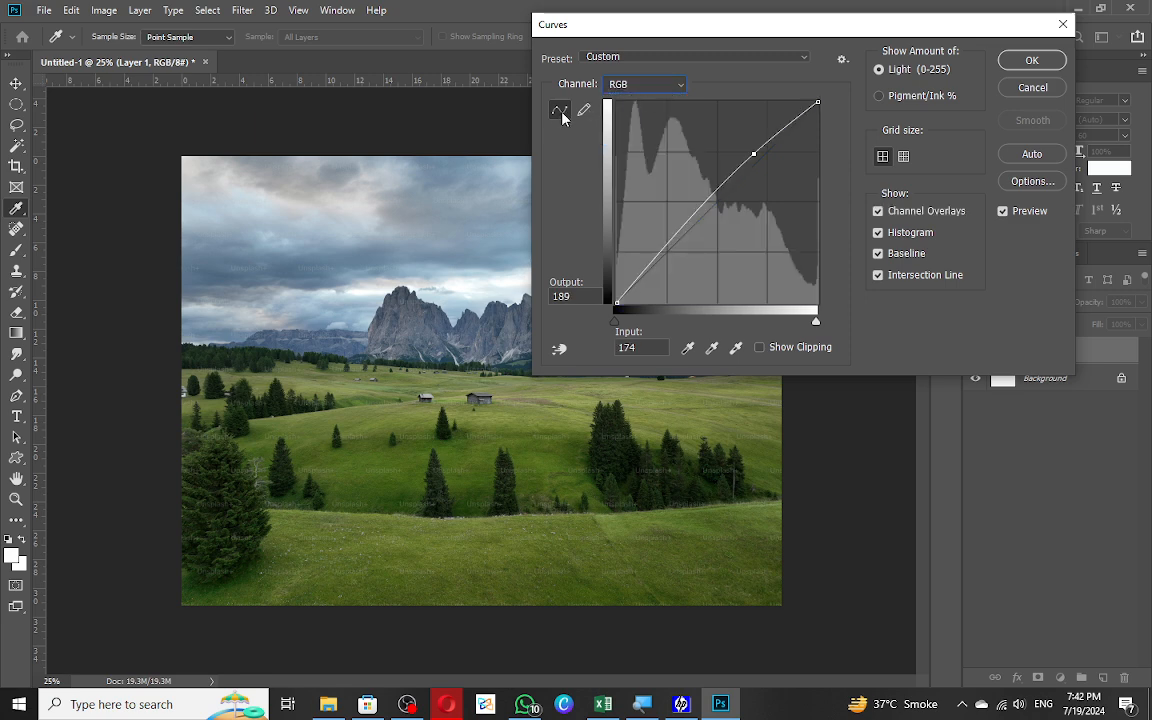
Redraw the RGB curve freehand with the pencil, making several broken strokes across the midtones and one high in the shadows.
click(585, 113)
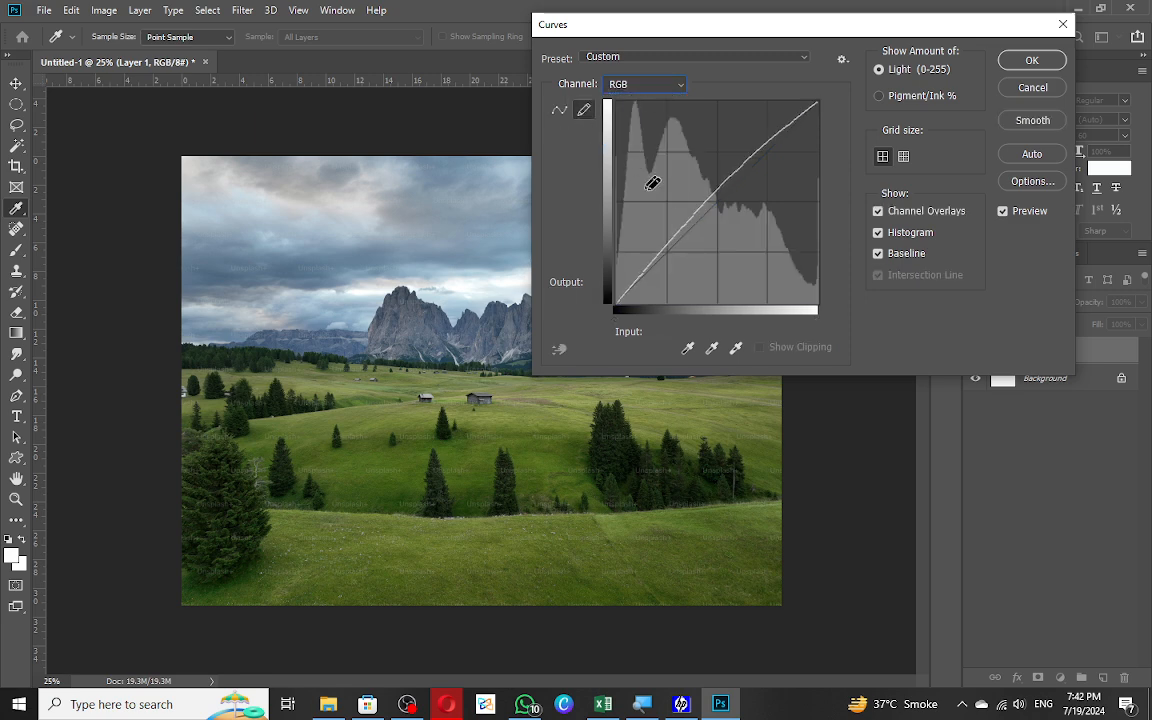
mouse_move(674, 231)
mouse_down()
mouse_move(699, 188)
mouse_move(715, 185)
mouse_up()
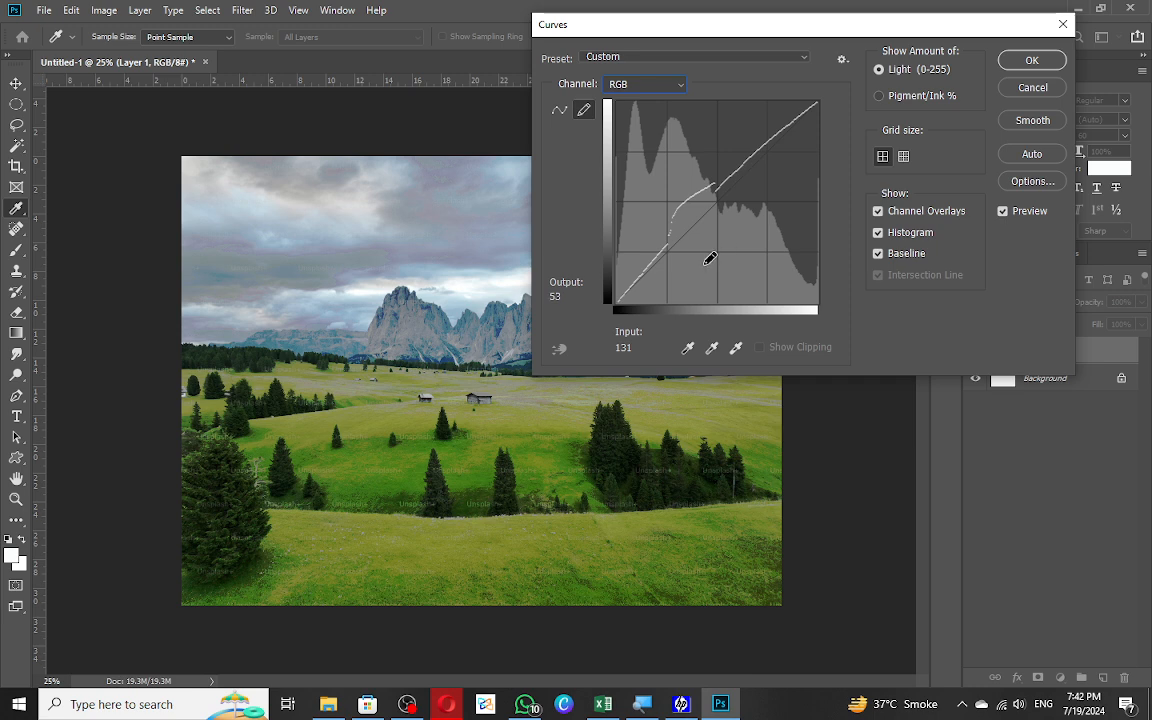
mouse_move(681, 270)
mouse_down()
mouse_move(715, 280)
mouse_move(707, 257)
mouse_move(725, 234)
mouse_move(748, 231)
mouse_move(668, 224)
mouse_move(681, 198)
mouse_move(715, 151)
mouse_move(752, 130)
mouse_move(761, 155)
mouse_up()
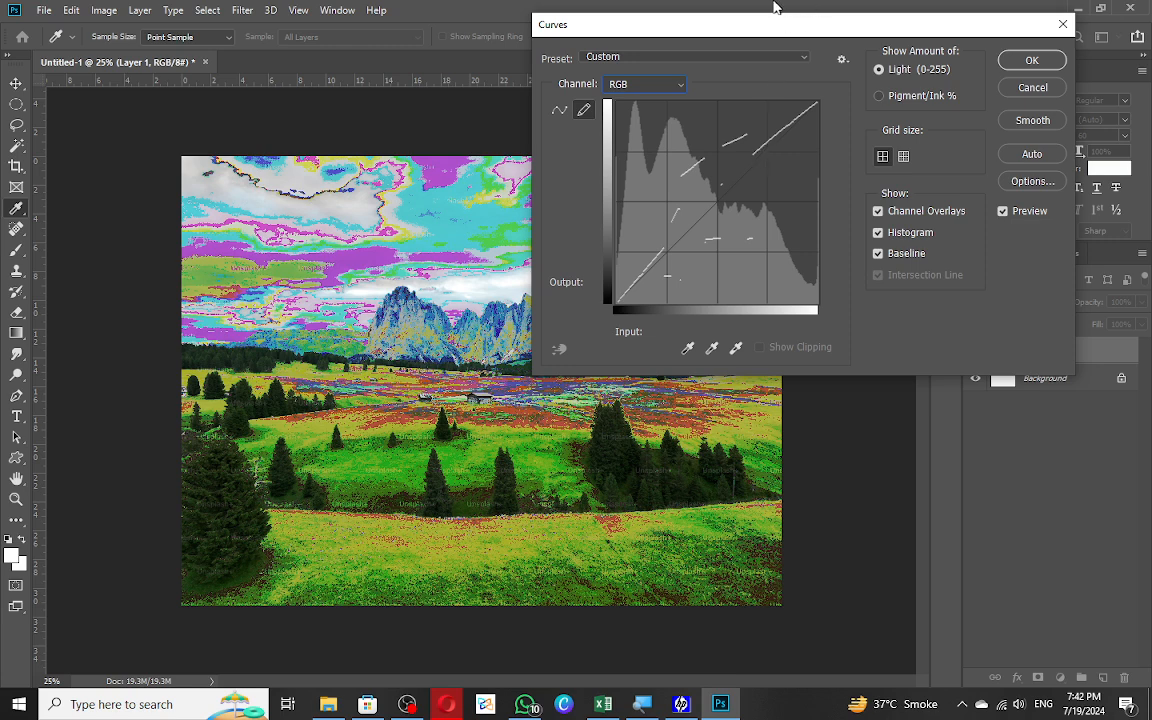
click(633, 118)
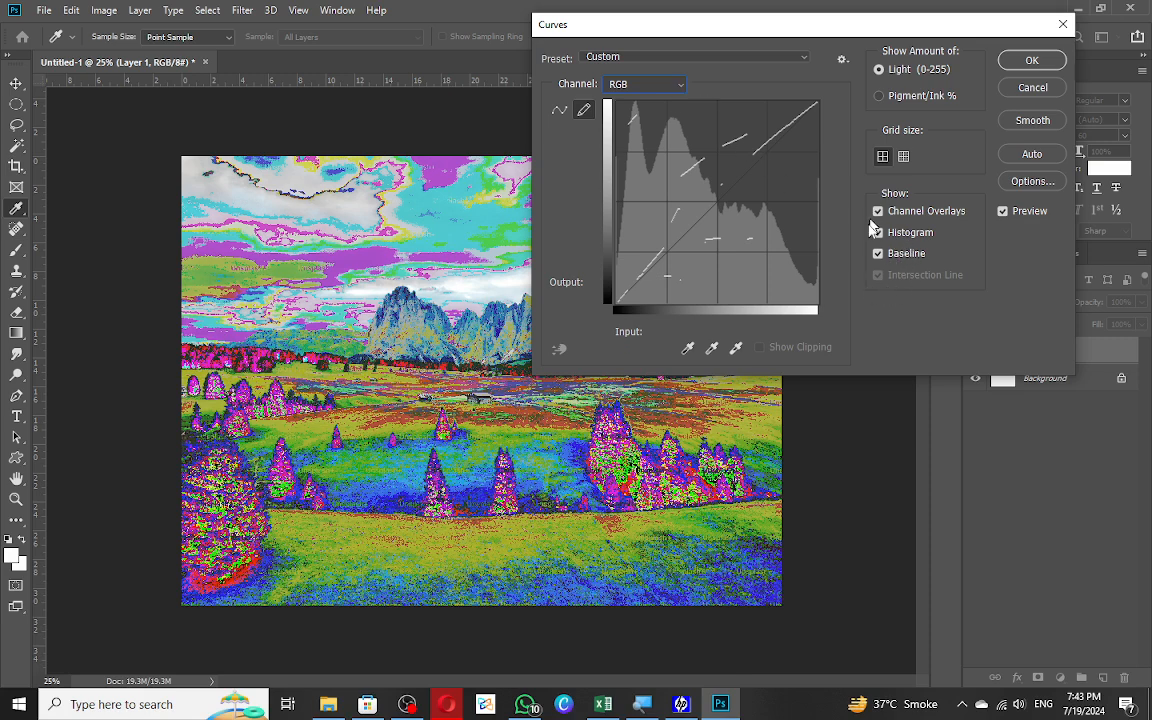
Use the finer curve grid, draw low freehand strokes across the RGB curve, and restore the Default preset.
click(903, 156)
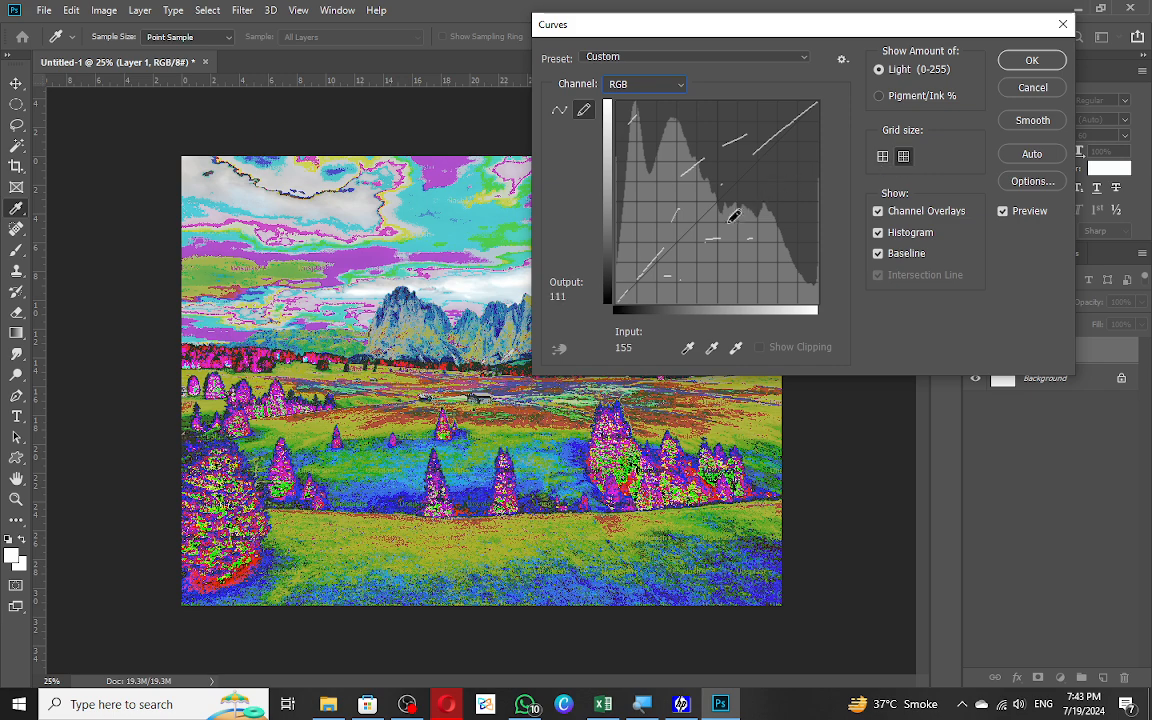
mouse_move(737, 218)
mouse_down()
mouse_move(850, 147)
mouse_move(719, 228)
mouse_move(795, 262)
mouse_move(755, 288)
mouse_move(614, 266)
mouse_move(779, 294)
mouse_move(590, 275)
mouse_up()
drag(705, 294, 629, 285)
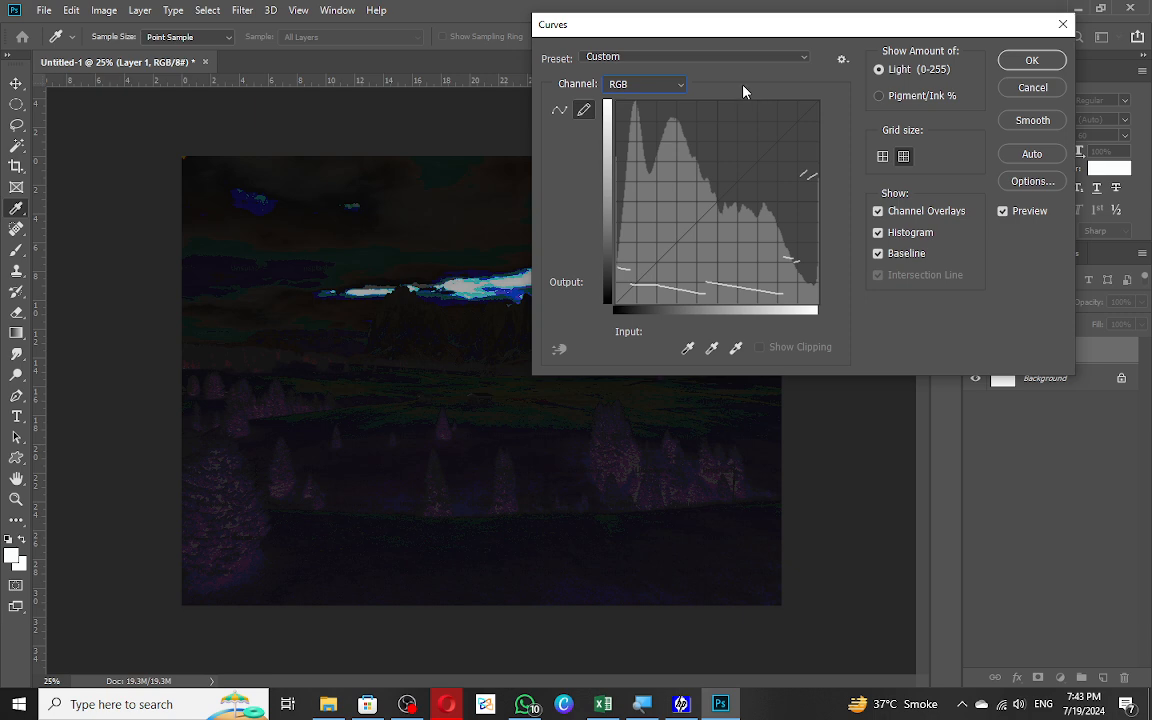
click(731, 60)
click(715, 80)
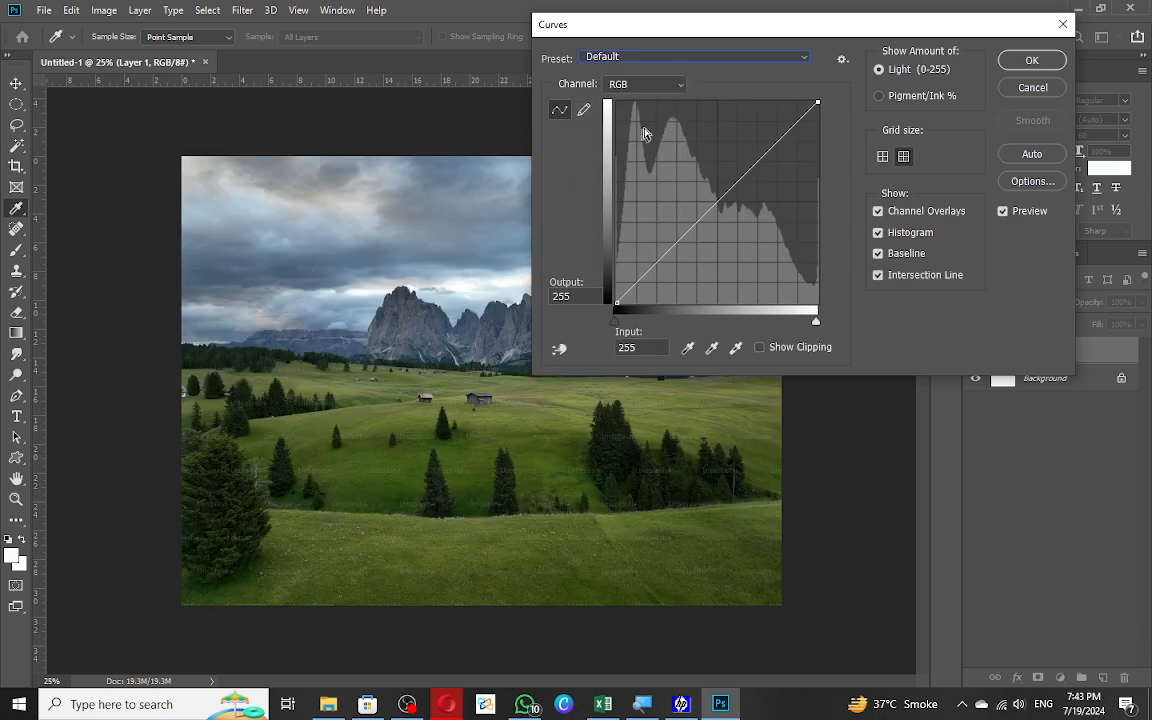
Try a short pencil stroke near maximum output in the shadows of the RGB curve, and restore the Default preset.
click(585, 109)
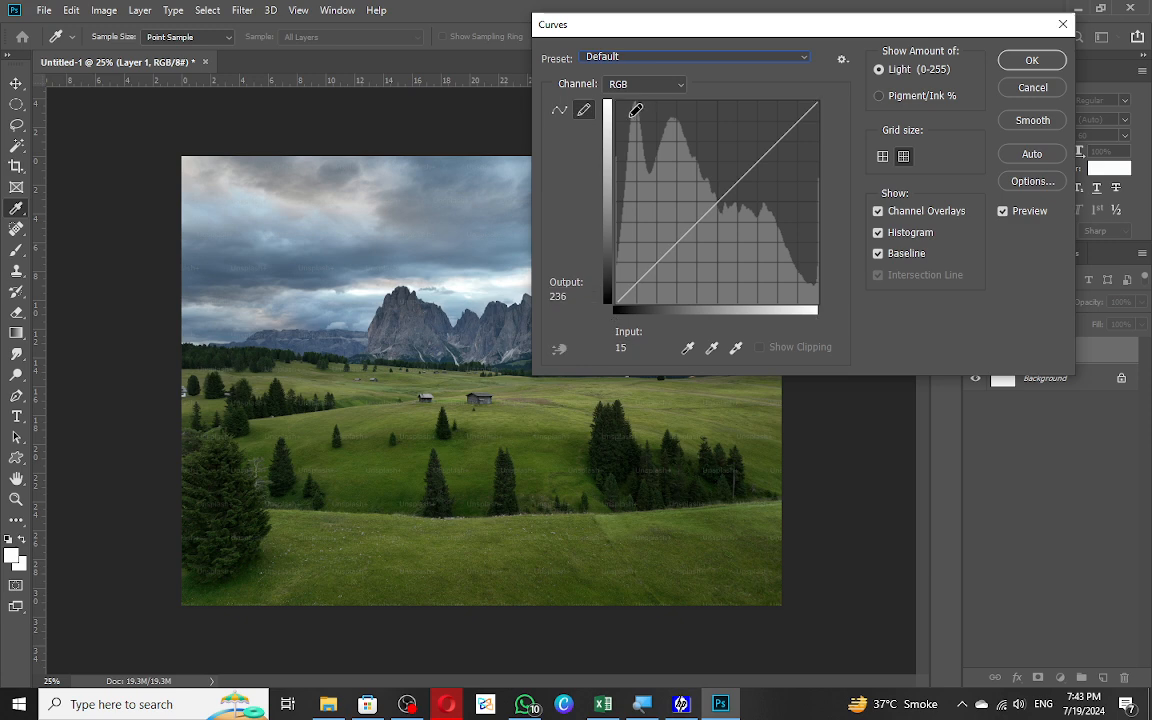
drag(633, 112, 650, 107)
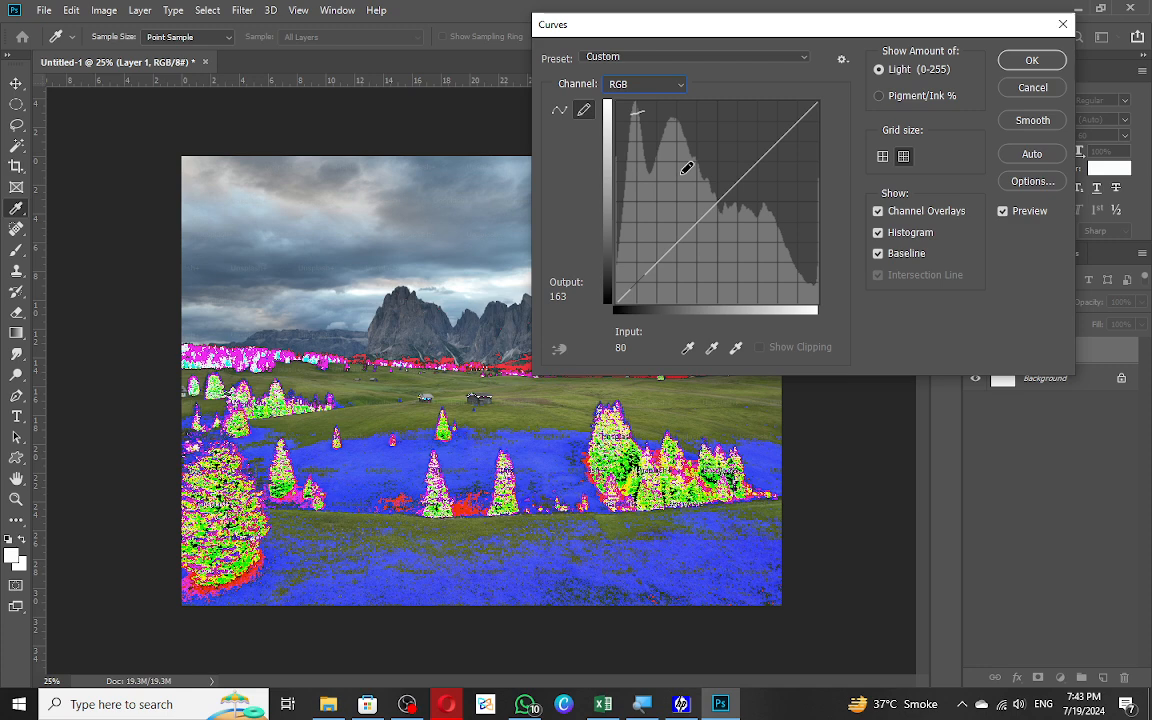
click(600, 57)
click(602, 72)
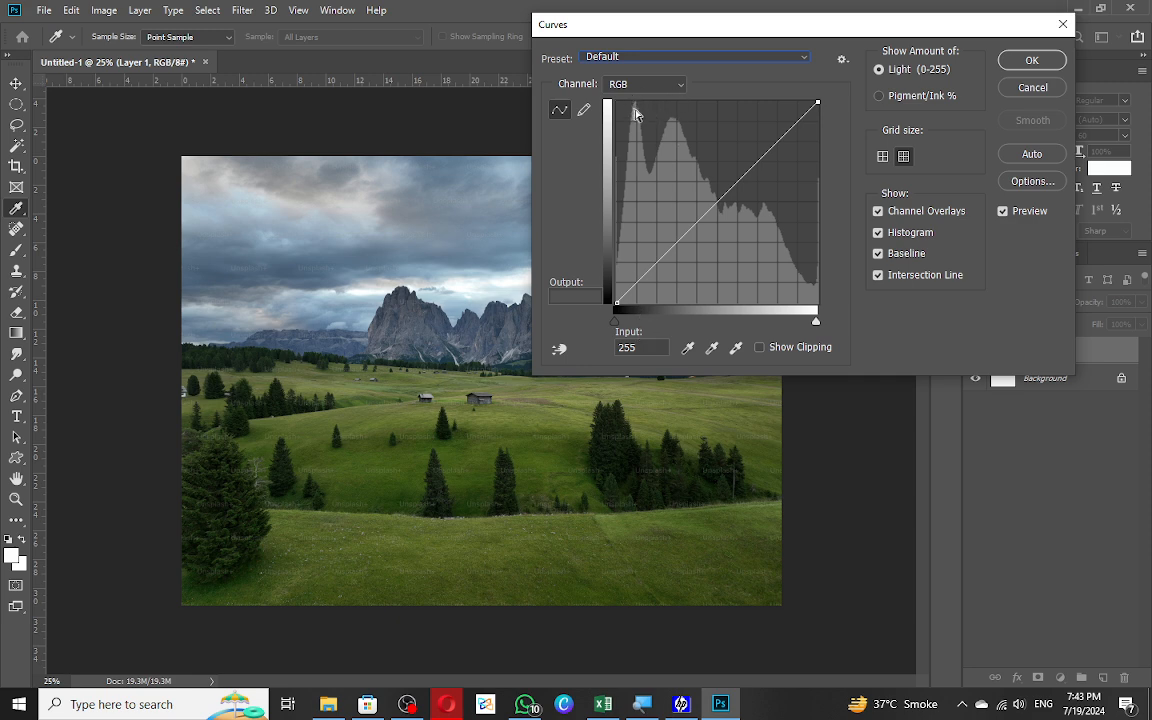
Display the Green channel's curve and histogram.
click(683, 57)
click(681, 57)
click(656, 85)
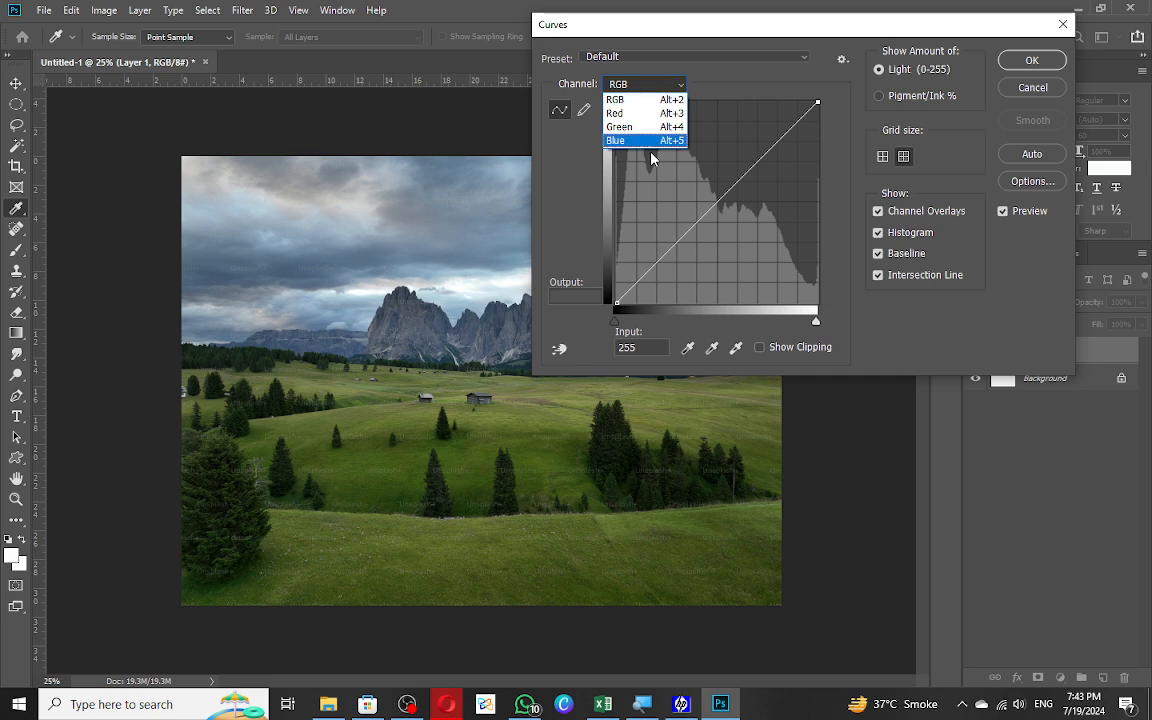
click(645, 127)
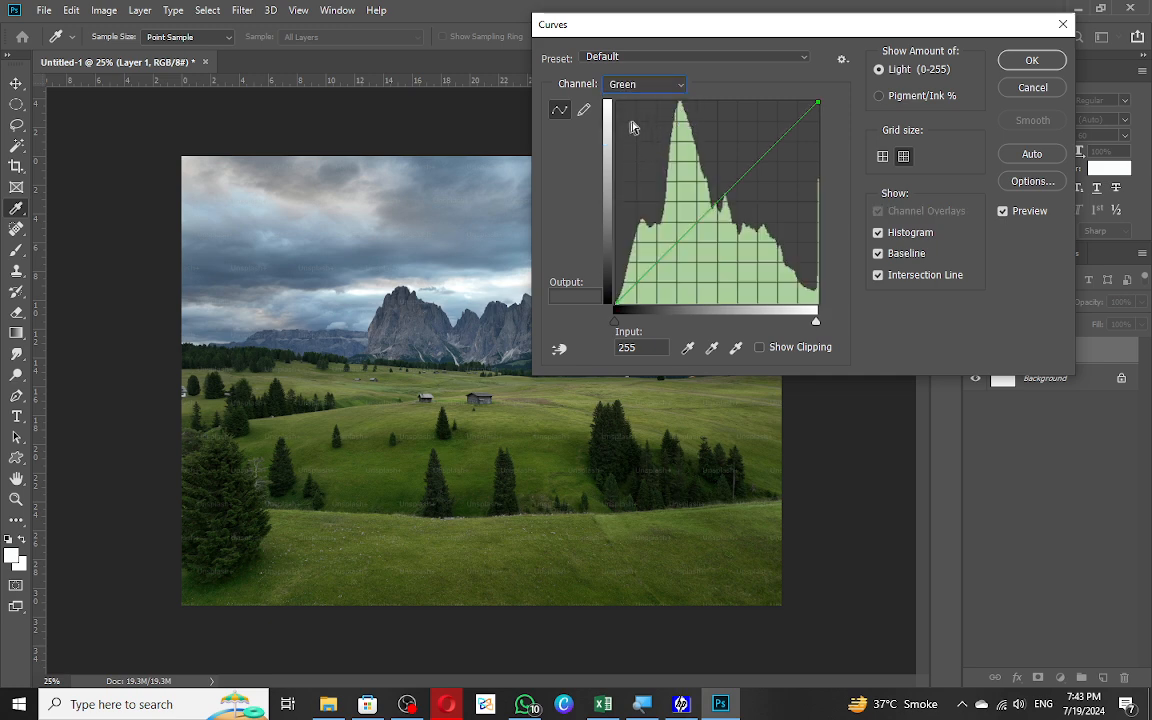
Switch back to the RGB channel and try the black and white point sliders, returning them to input 0 and 255.
click(650, 84)
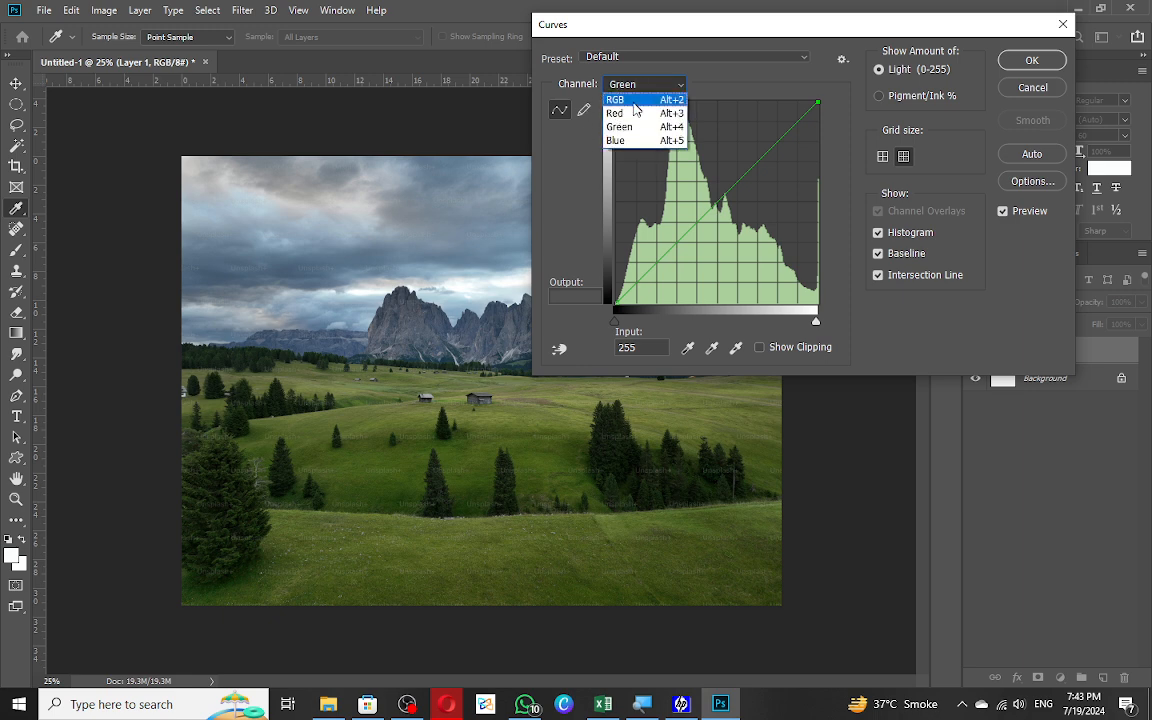
click(634, 101)
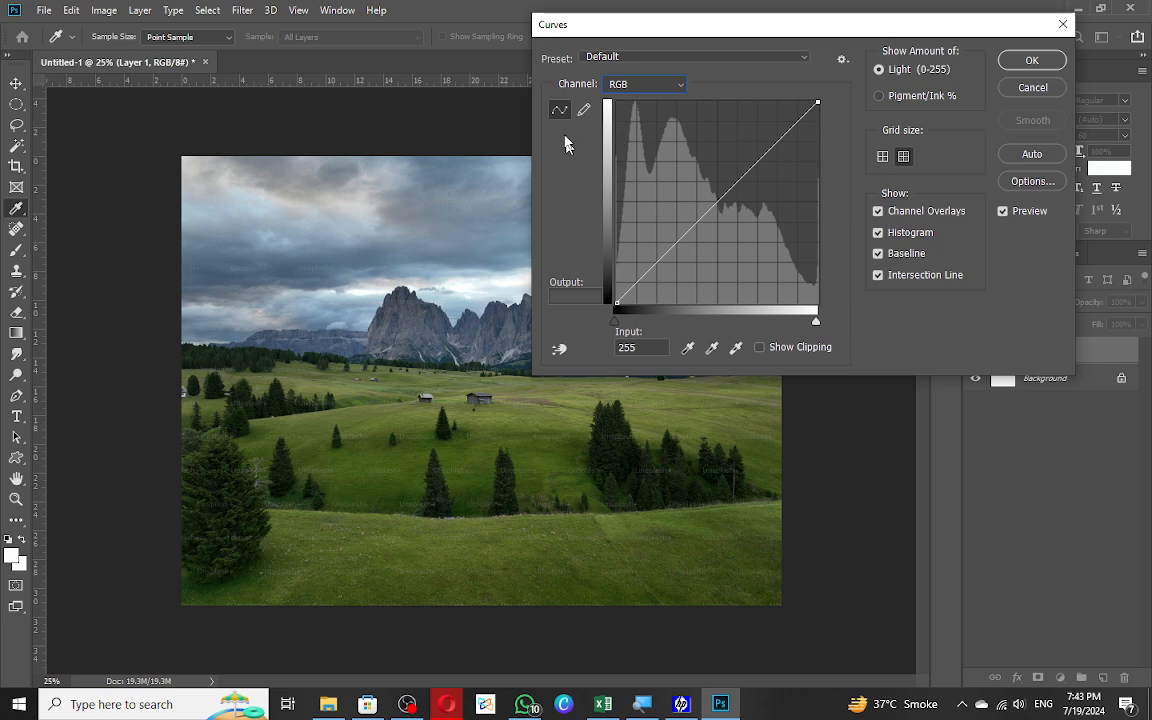
mouse_move(614, 324)
mouse_down()
mouse_move(746, 327)
mouse_move(616, 322)
mouse_up()
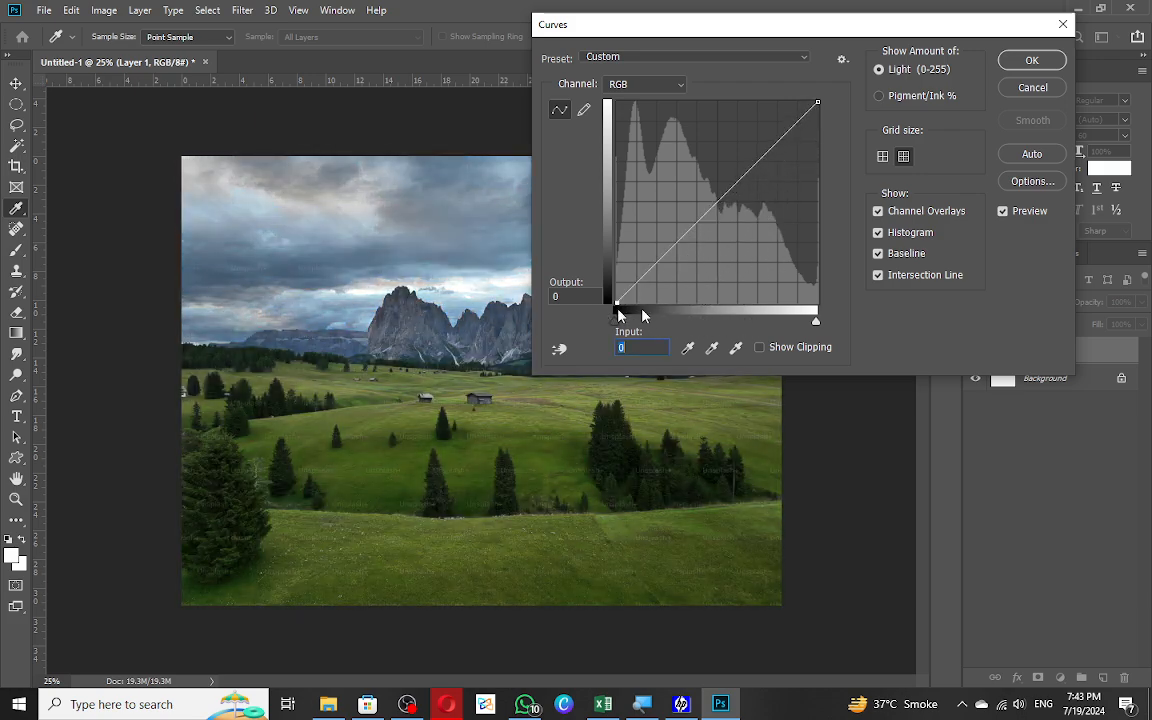
mouse_move(816, 321)
mouse_down()
mouse_move(684, 322)
mouse_move(833, 318)
mouse_up()
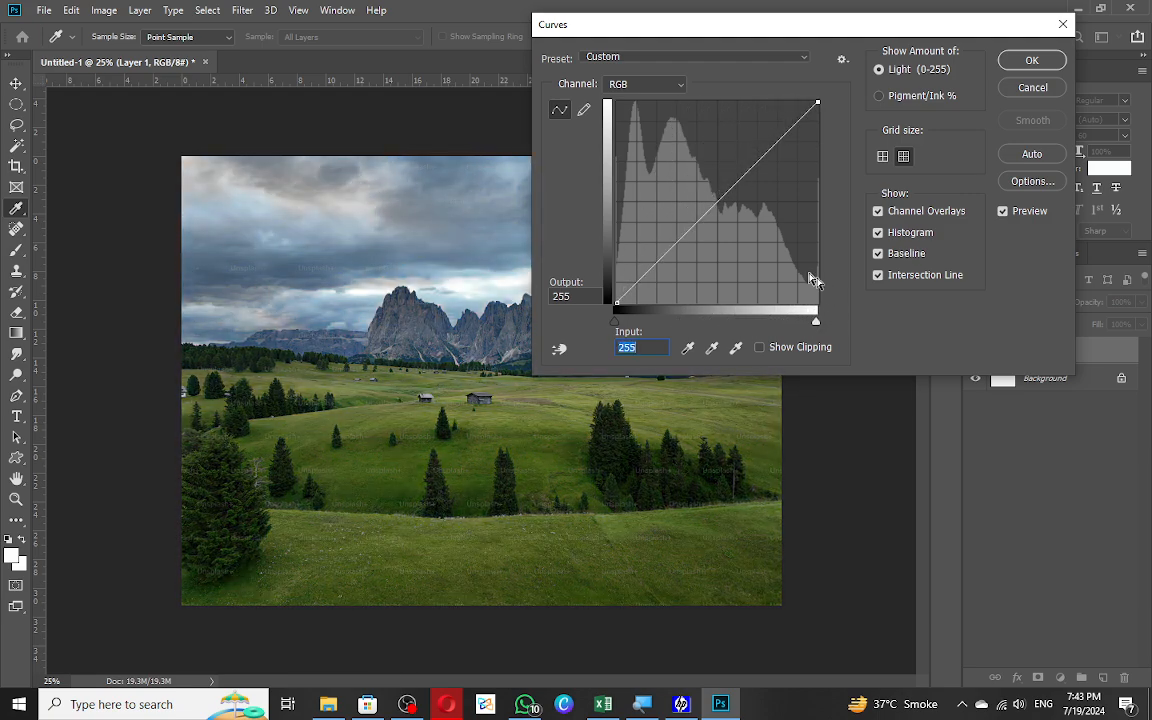
Draw a few short pencil strokes below the middle of the RGB curve and cancel the Curves adjustment.
click(584, 109)
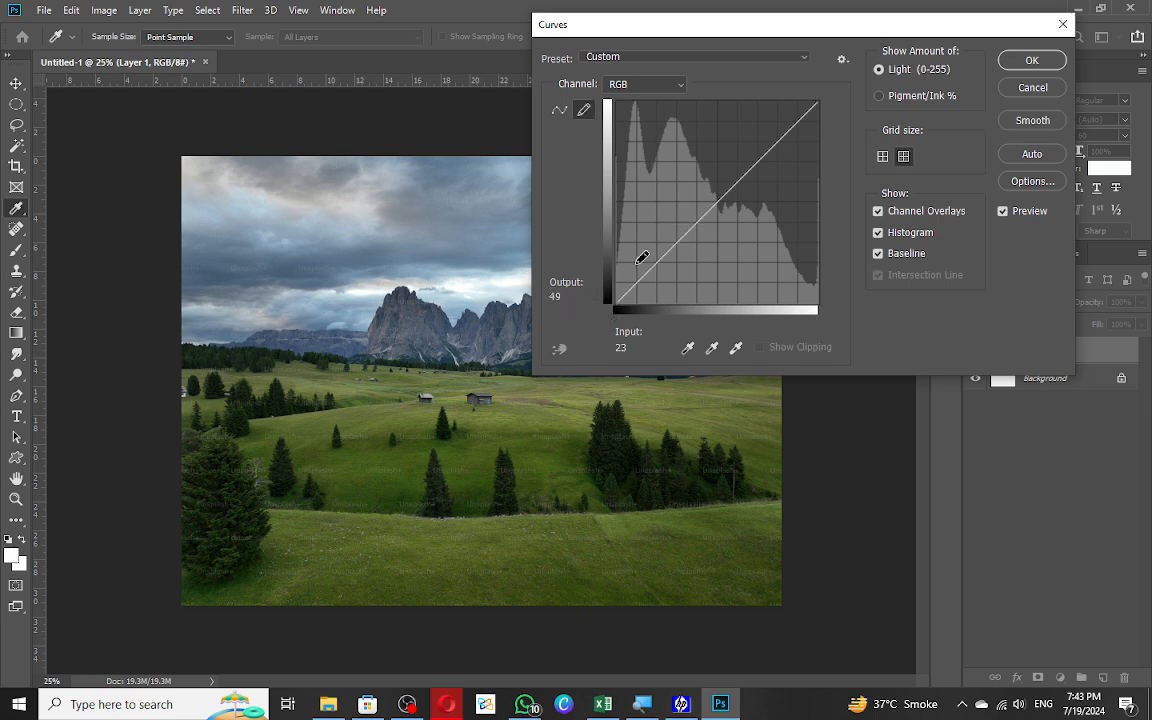
drag(698, 266, 697, 276)
click(703, 288)
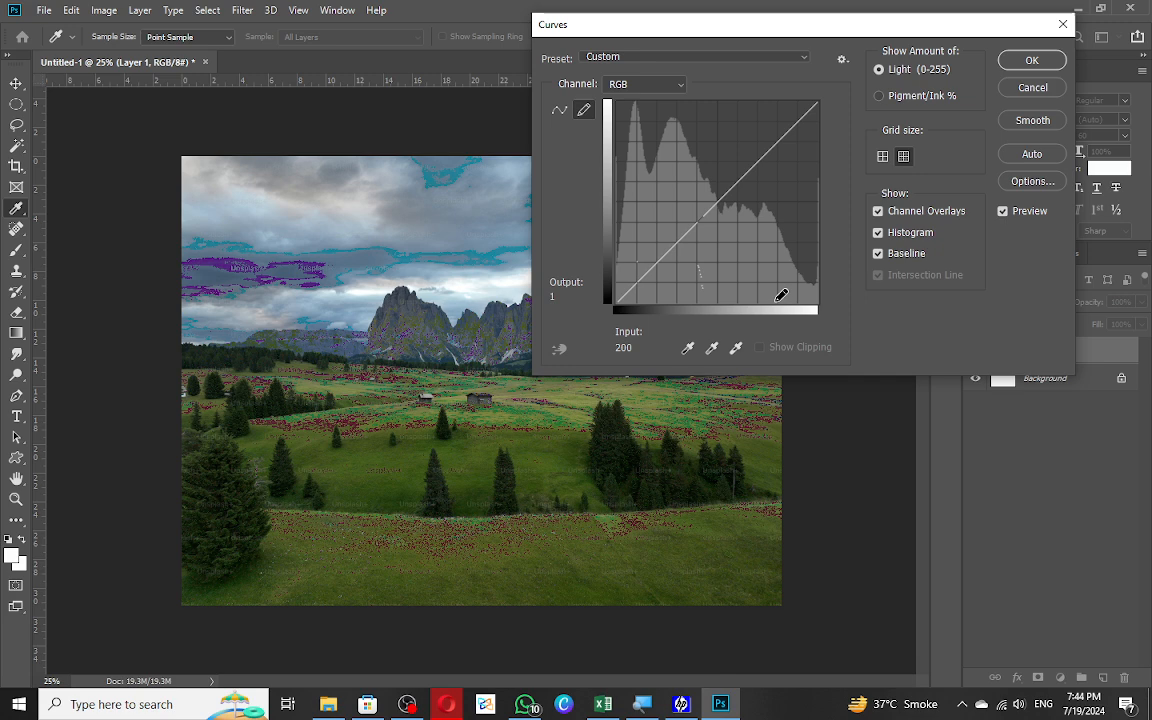
click(1032, 93)
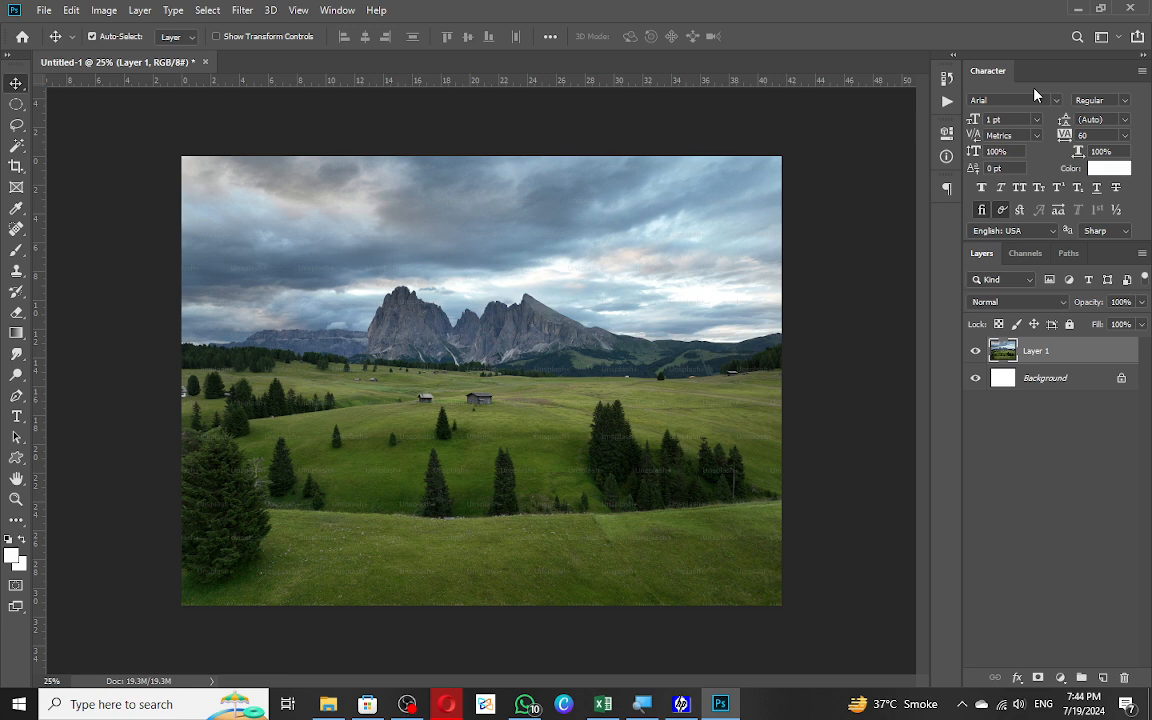